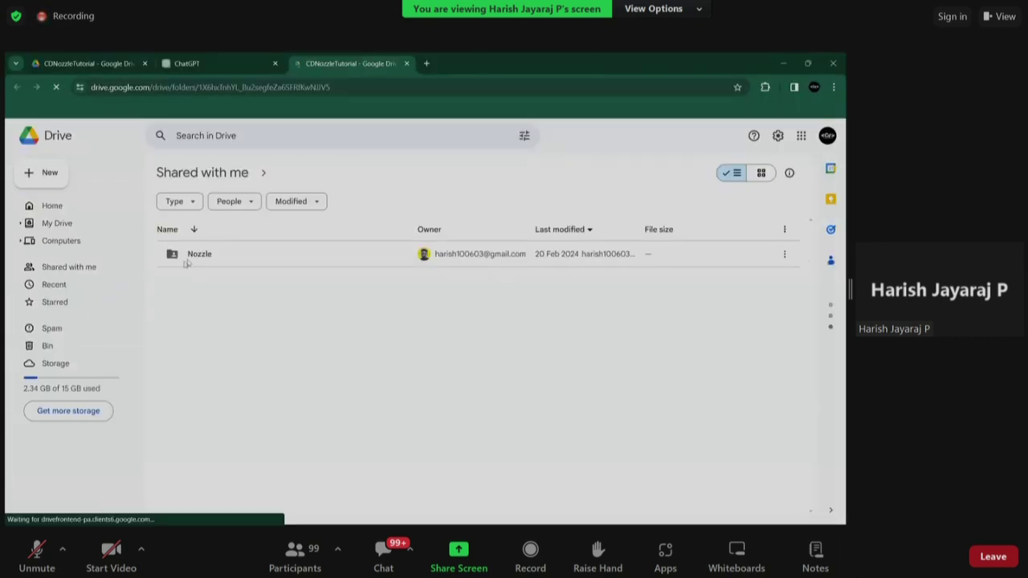
Step: Download the Nozzle folder from the shared CDNozzleTutorial folder
left_click(188, 261)
right_click(189, 261)
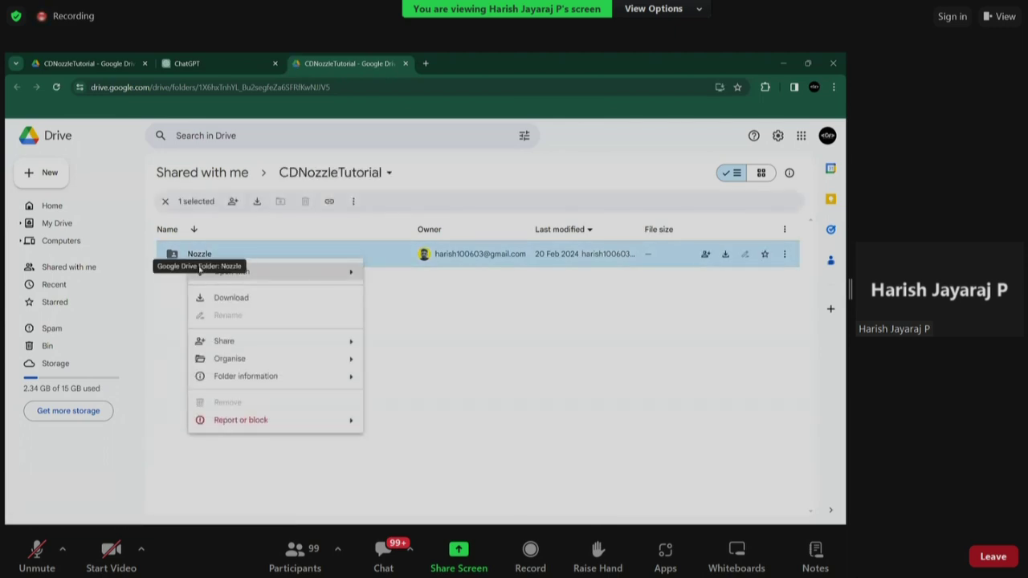
left_click(237, 298)
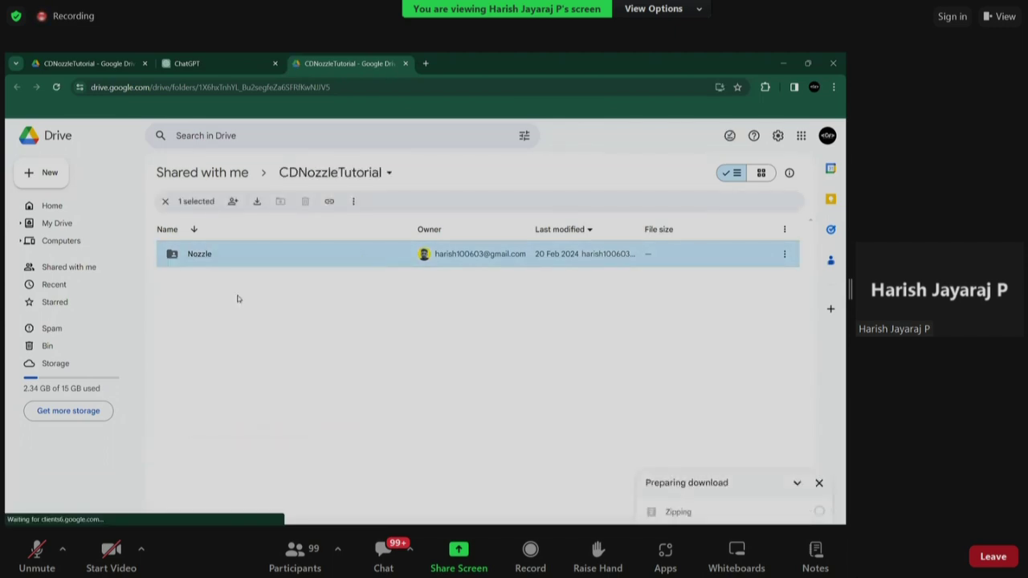
Step: Switch to File Explorer, open the nozzle folder in workshop and extract the downloaded Nozzle zip archive in place
key("alt+Tab")
double_click(387, 167)
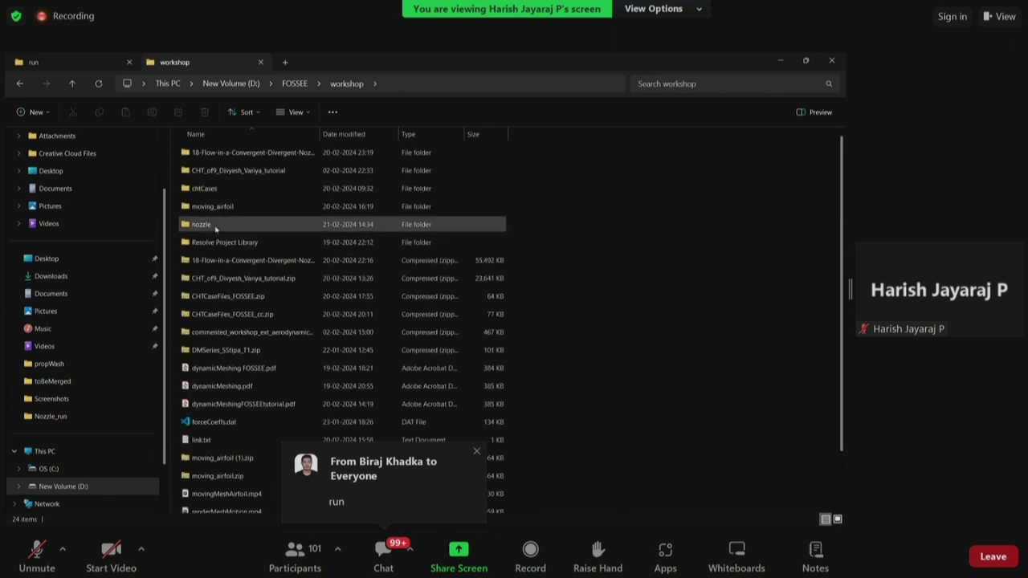
double_click(215, 225)
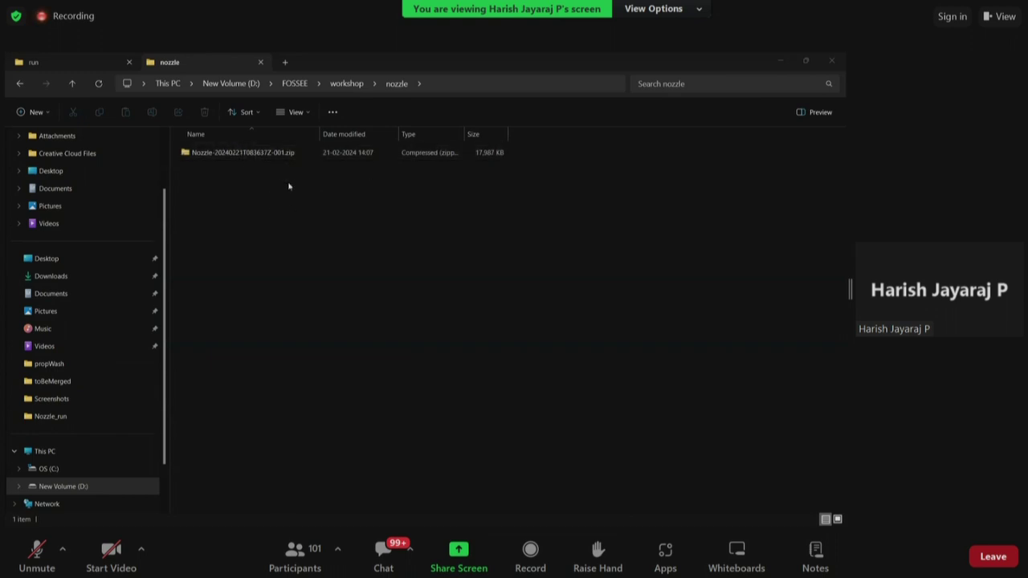
left_click(222, 155)
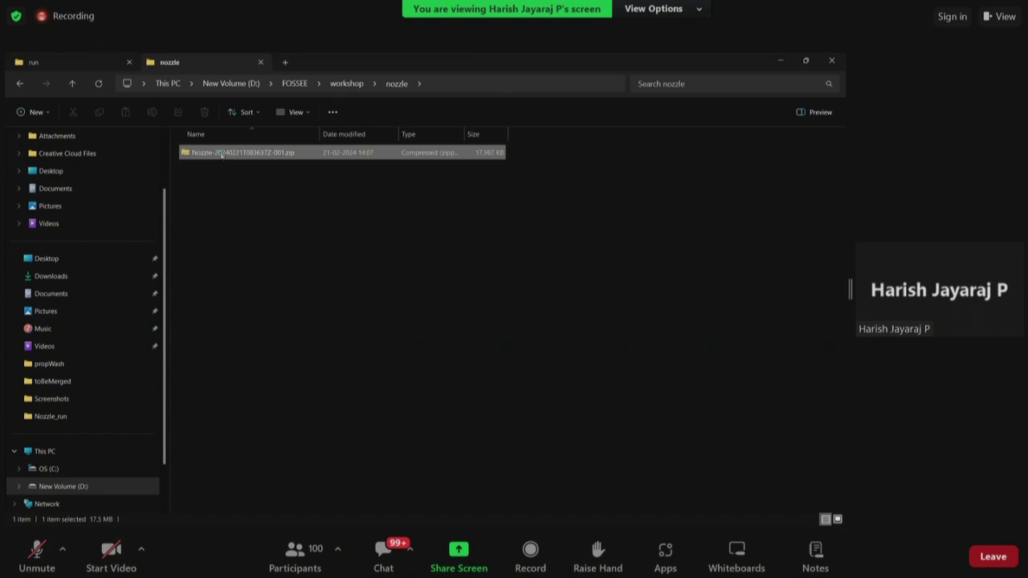
right_click(221, 153)
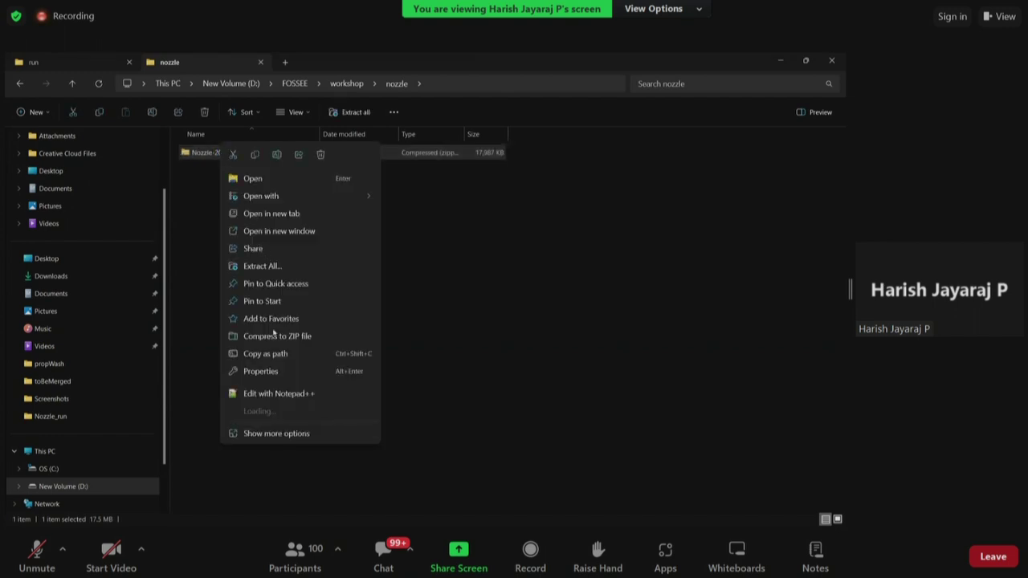
mouse_move(276, 415)
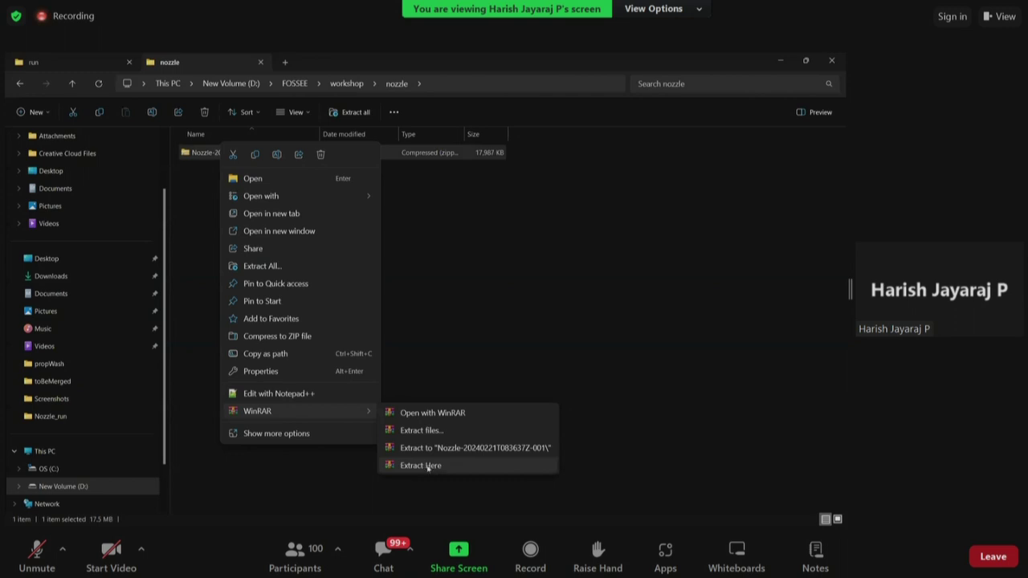
left_click(430, 467)
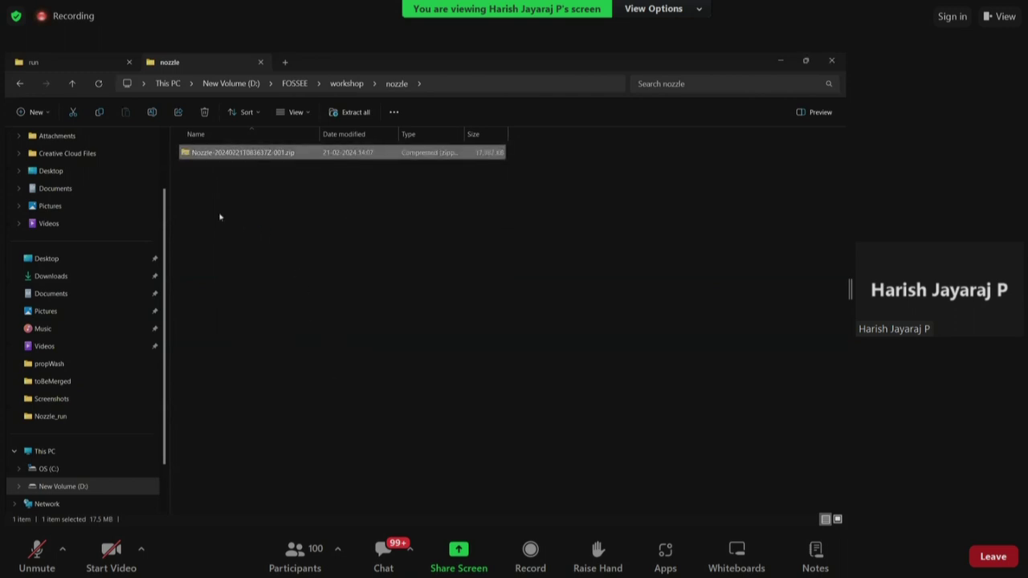
Step: Open the extracted Nozzle folder and look over its case files folder, PDF and tutorial video
left_click(206, 176)
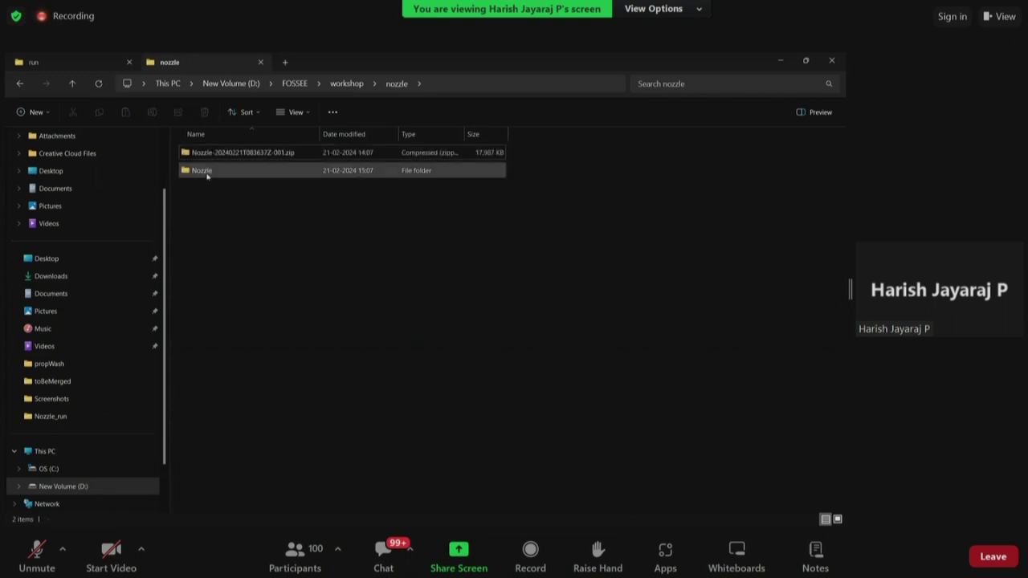
double_click(207, 176)
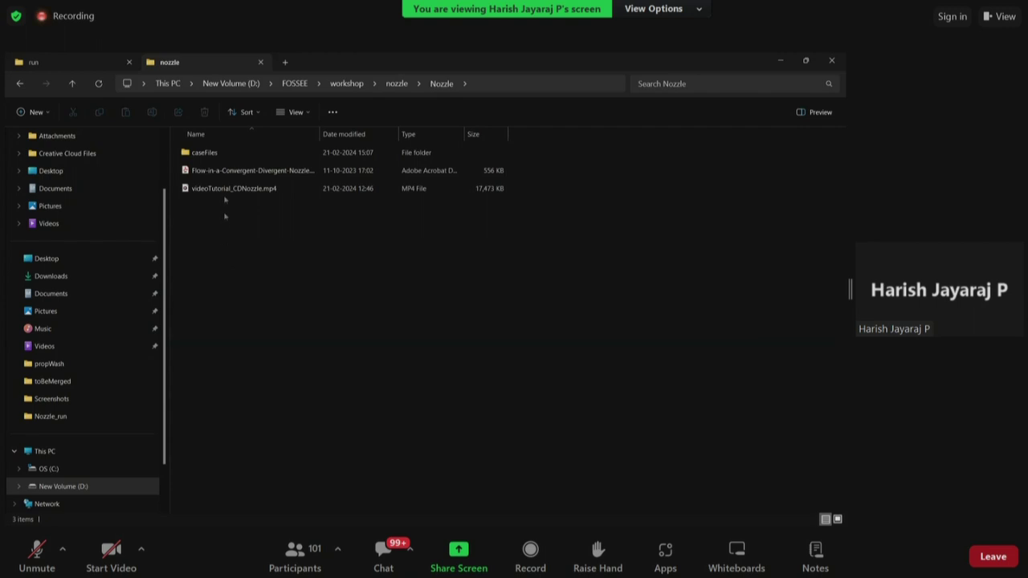
mouse_move(225, 165)
left_mouse_down()
mouse_move(225, 183)
mouse_move(214, 157)
left_mouse_up()
left_click(201, 153)
left_click_drag(228, 221, 214, 201)
left_click(214, 202)
left_click(214, 194)
left_click(276, 232)
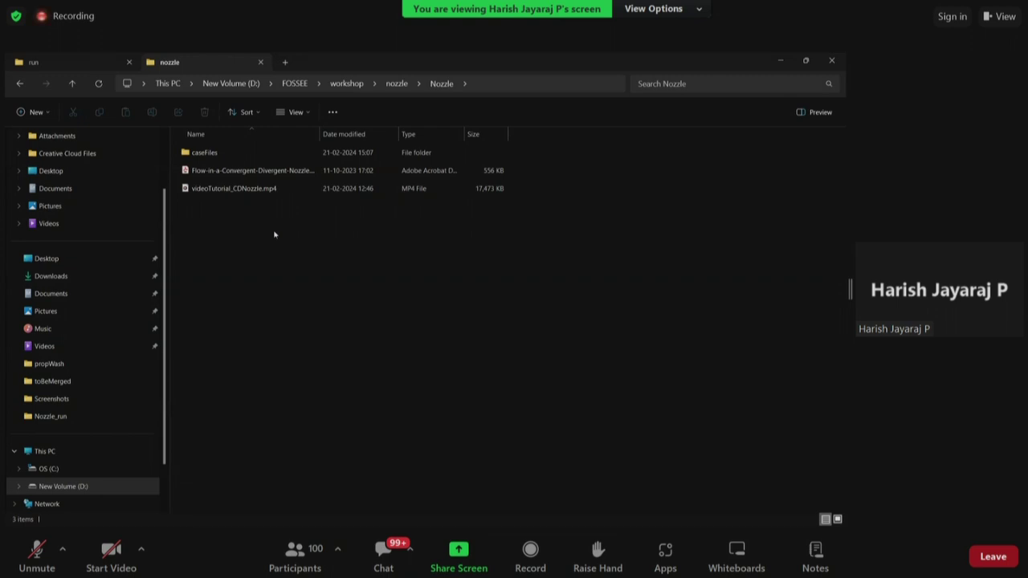
Step: Open the caseFiles folder, check the subfolders inside the Nozzle case, and copy that Nozzle folder
double_click(205, 152)
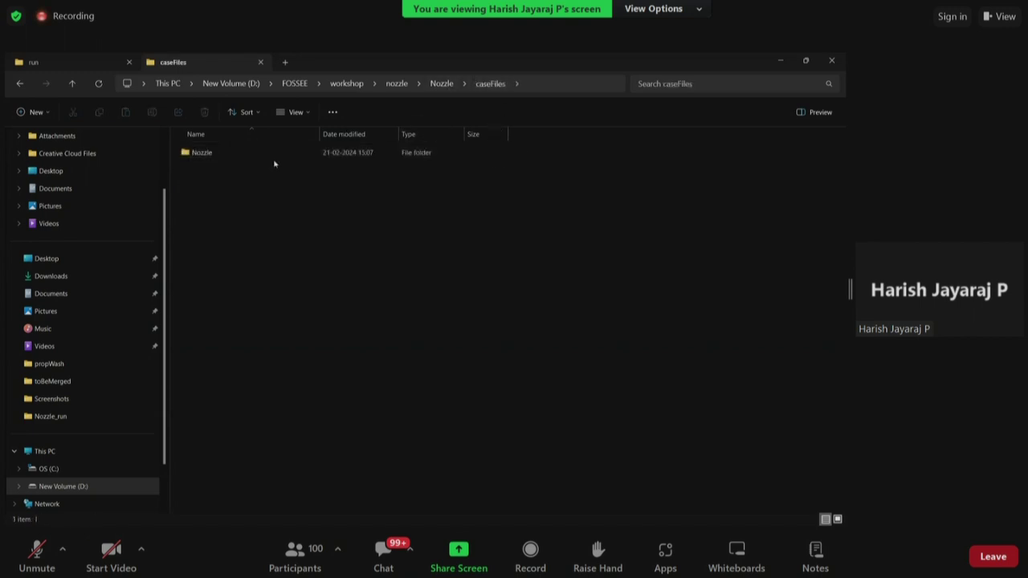
left_click(206, 154)
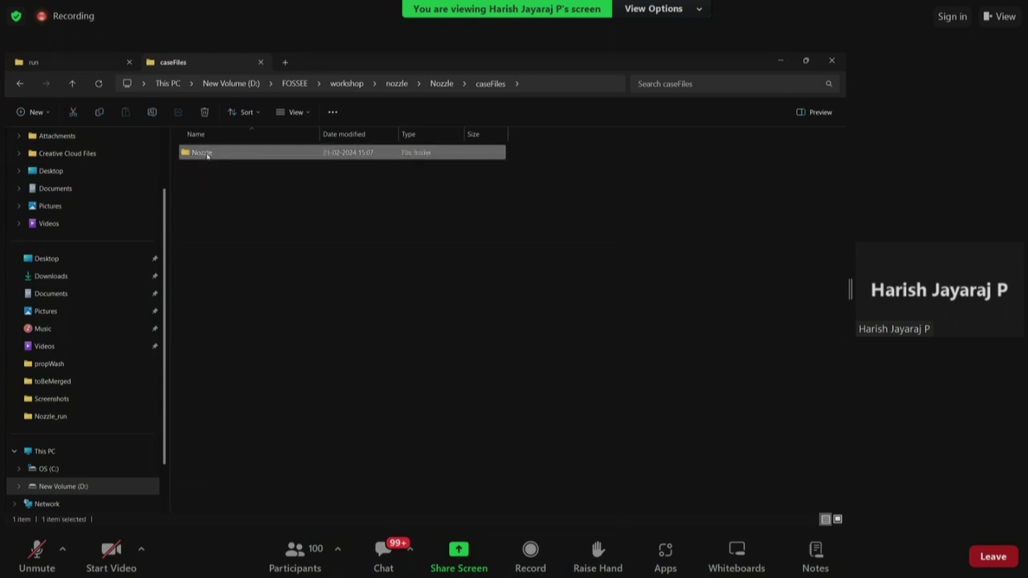
double_click(206, 154)
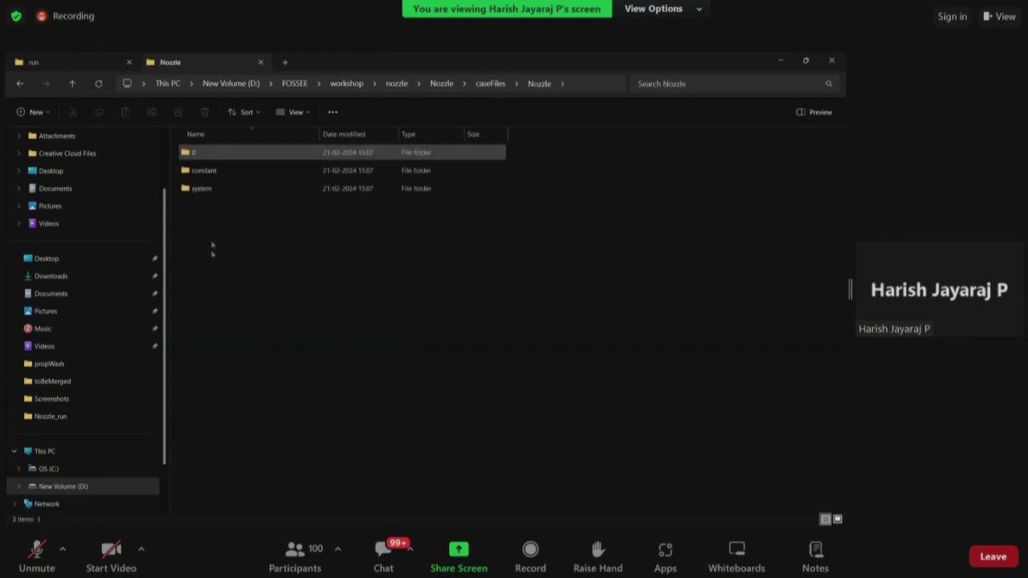
left_click_drag(212, 189, 212, 153)
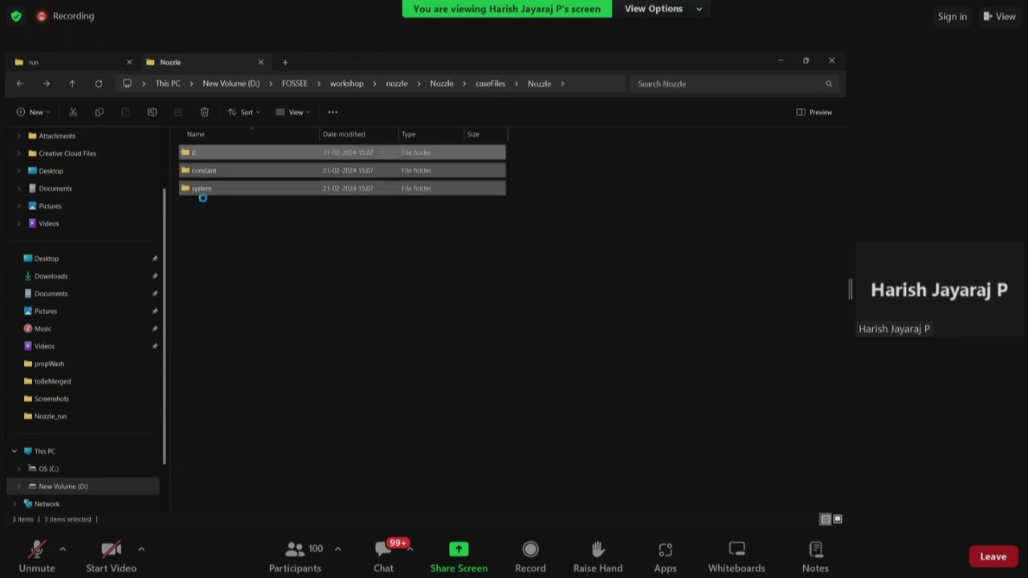
key("alt+Left")
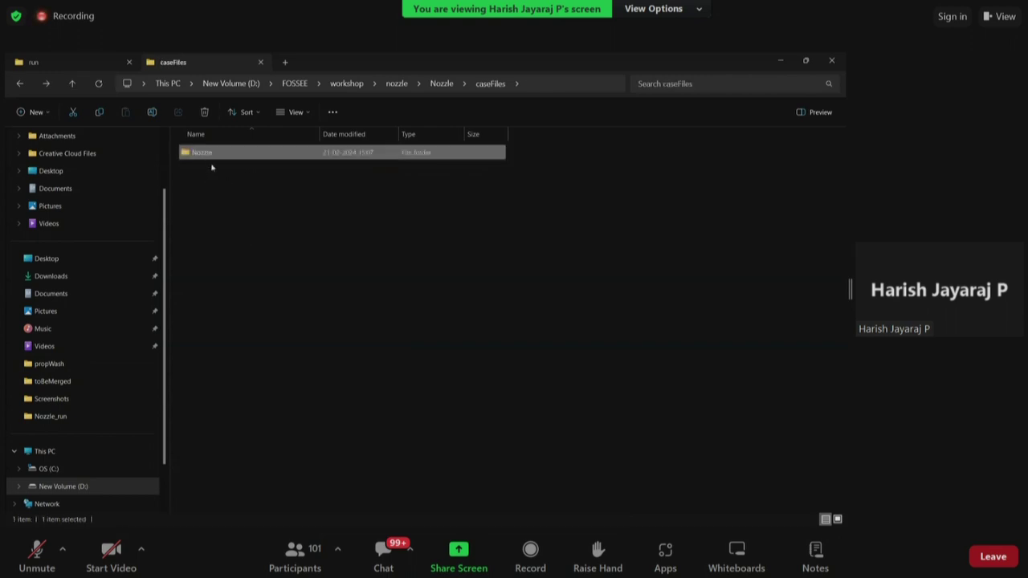
key("ctrl+c")
Step: Open a WSL terminal, load the OpenFOAM 9 environment with the of9 alias and clear the terminal
key("super+r")
type("wsl")
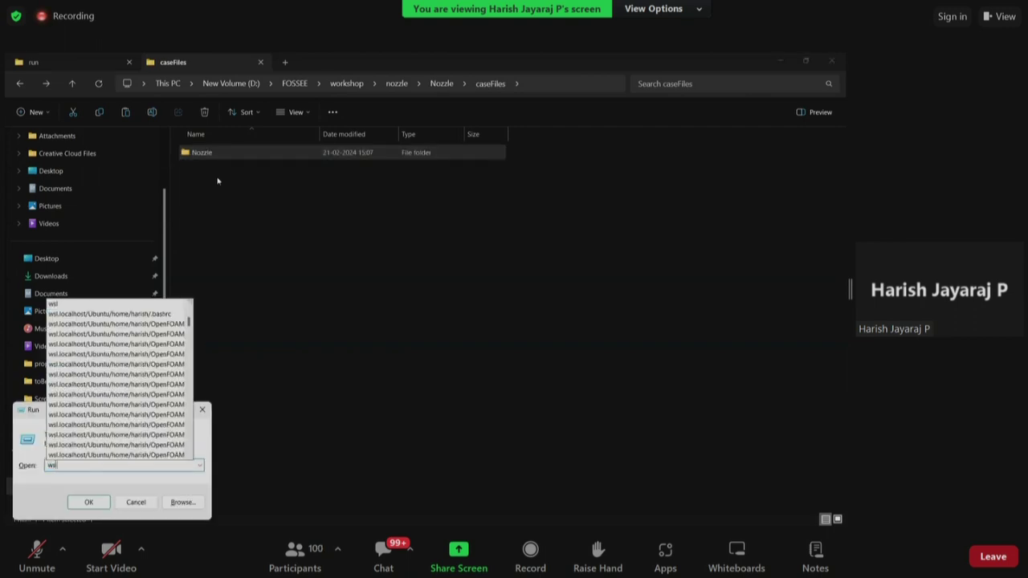
key("Return")
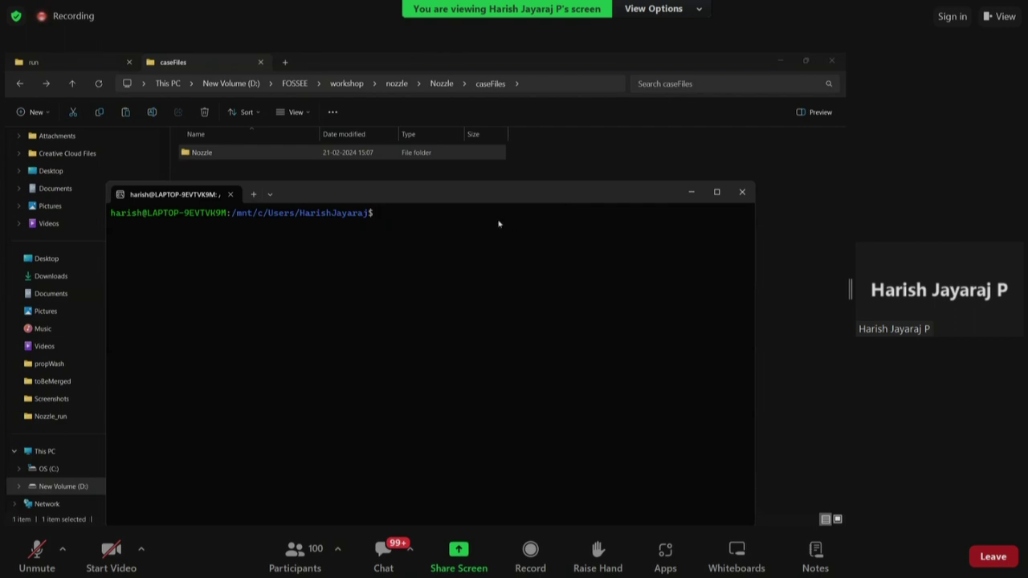
type("of9")
key("Return")
type("clear")
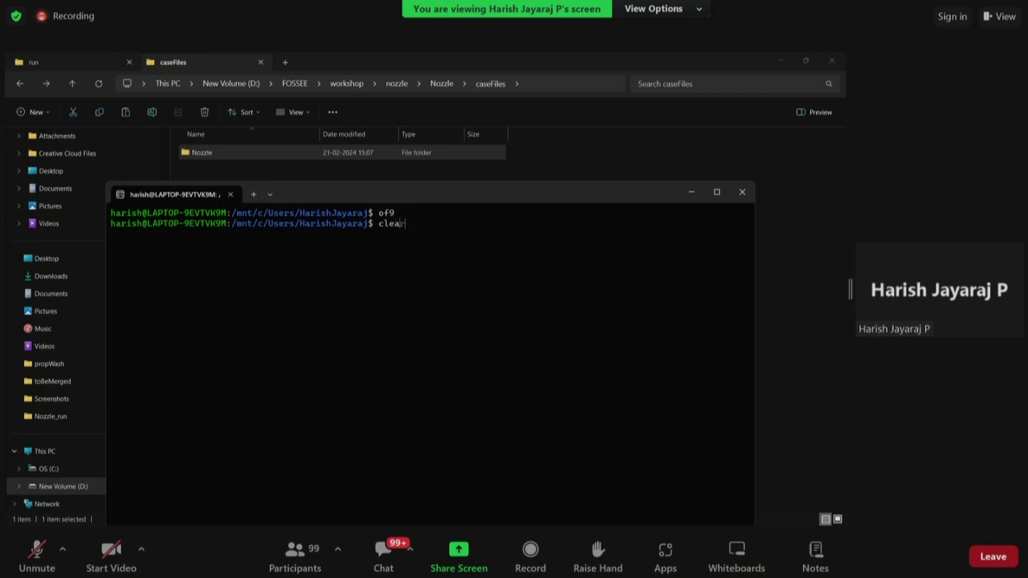
key("Return")
Step: Go to the OpenFOAM run directory with run, then open it in File Explorer to paste the copied Nozzle case folder
type("run")
key("Return")
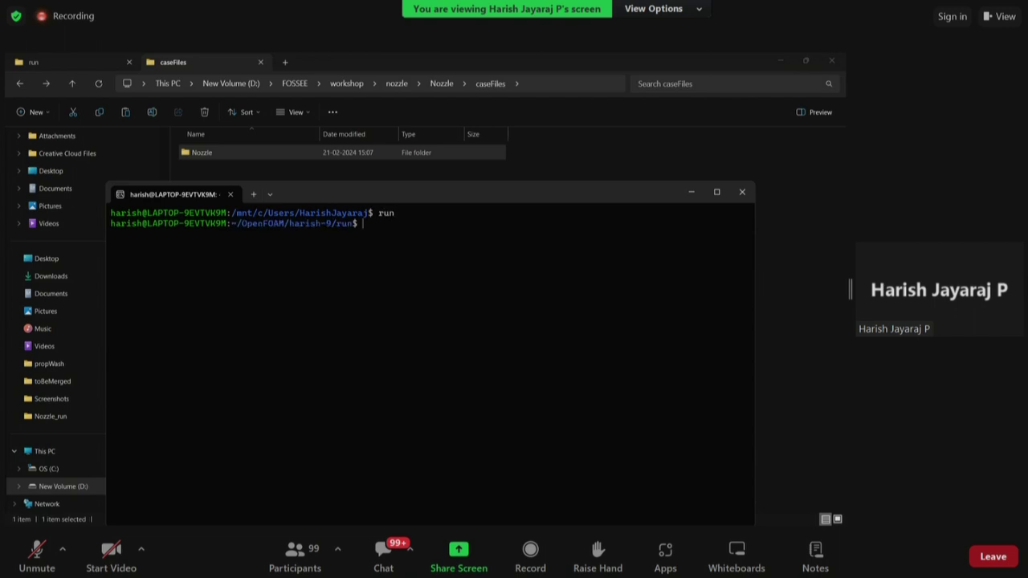
type("clear")
key("Return")
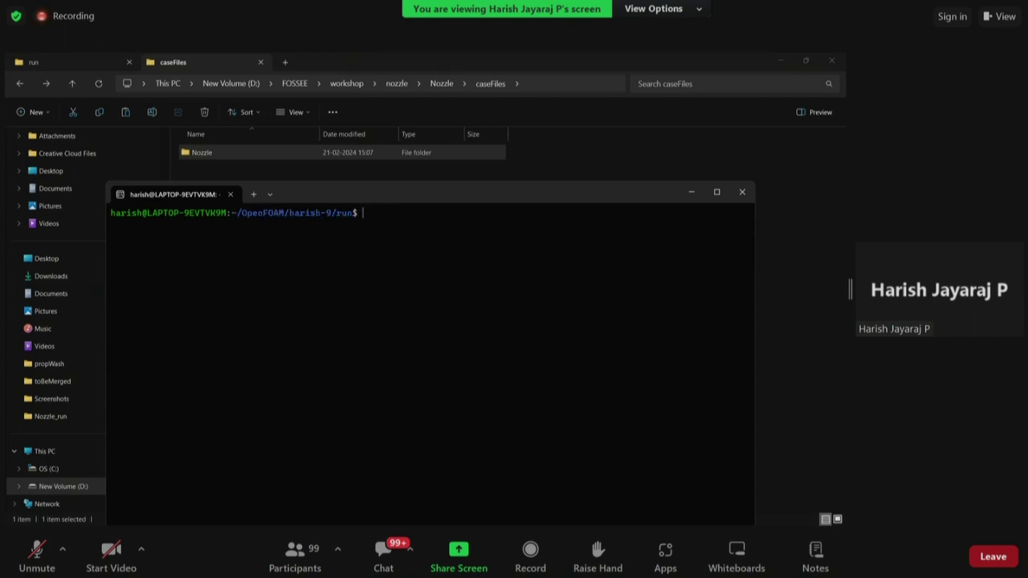
type("explorer.exe .")
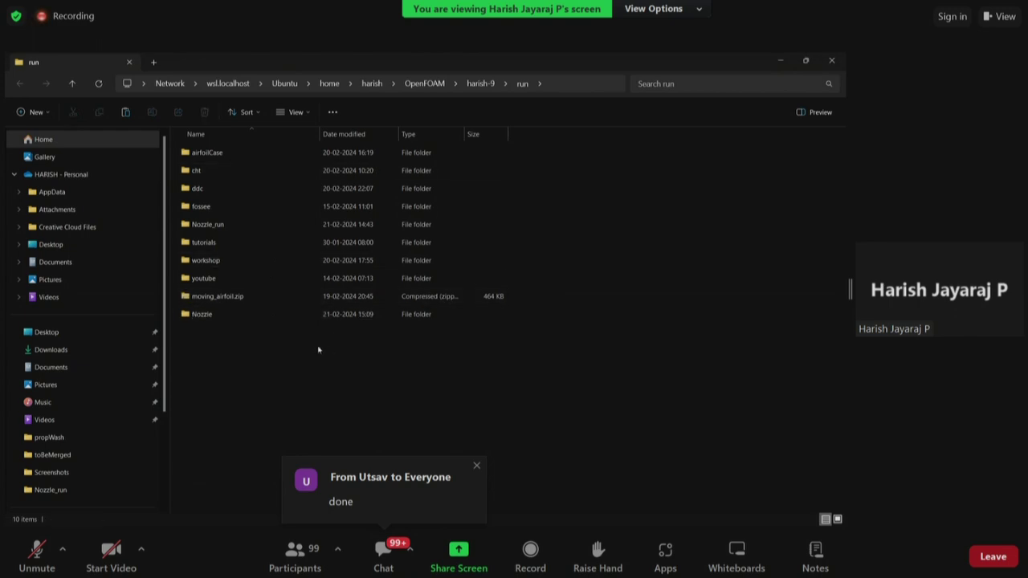
Step: Return to the terminal, maximize it, change into the Nozzle case directory and list its contents
key("alt+Tab")
key("Tab")
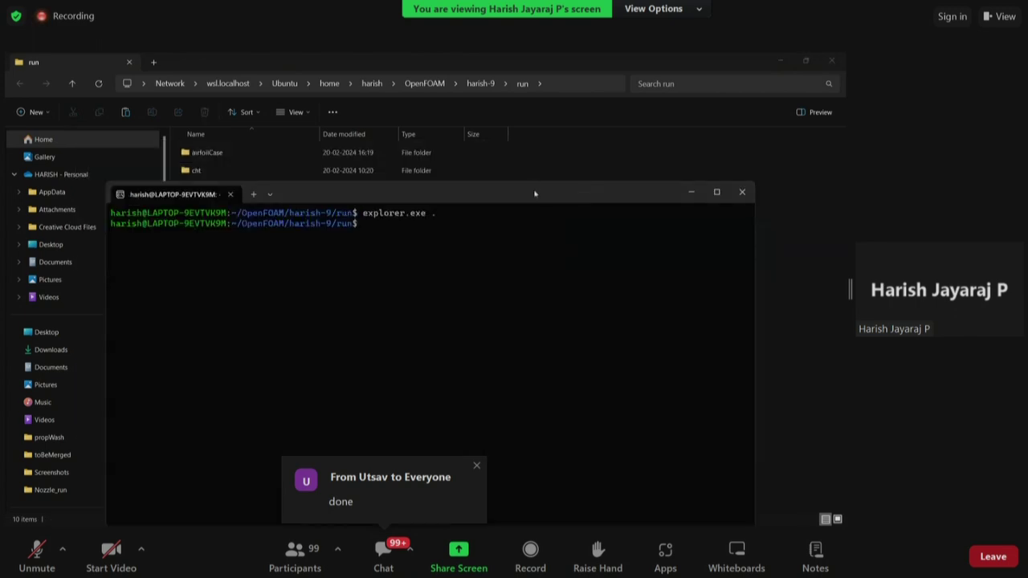
left_click_drag(535, 185, 534, 162)
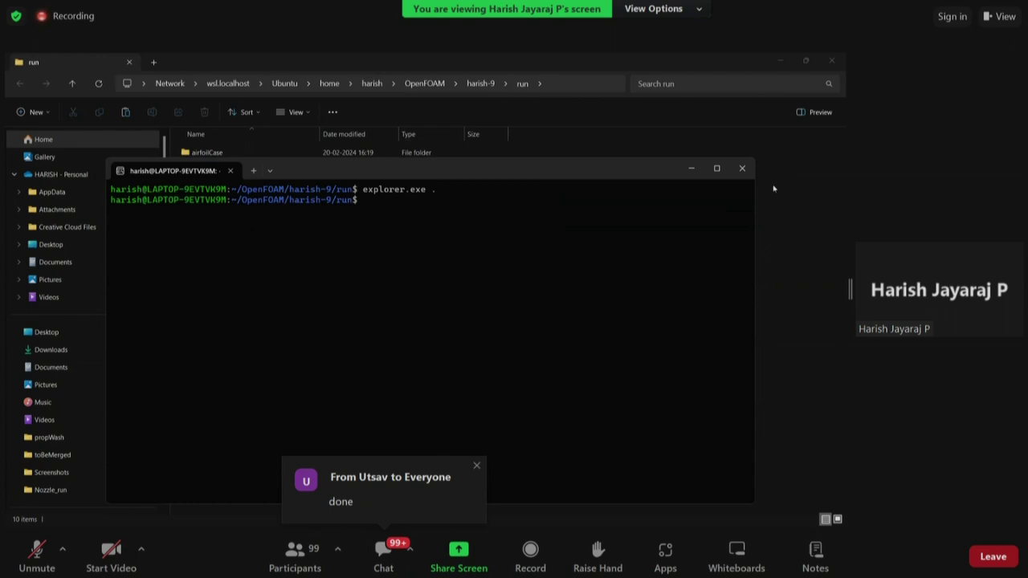
left_click(717, 168)
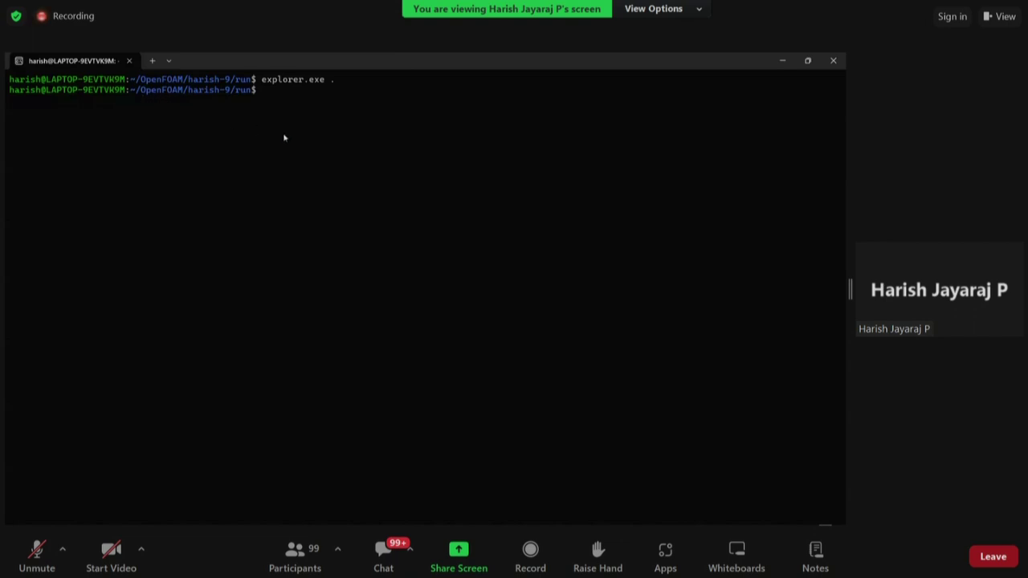
type("d Nozzle")
key("Return")
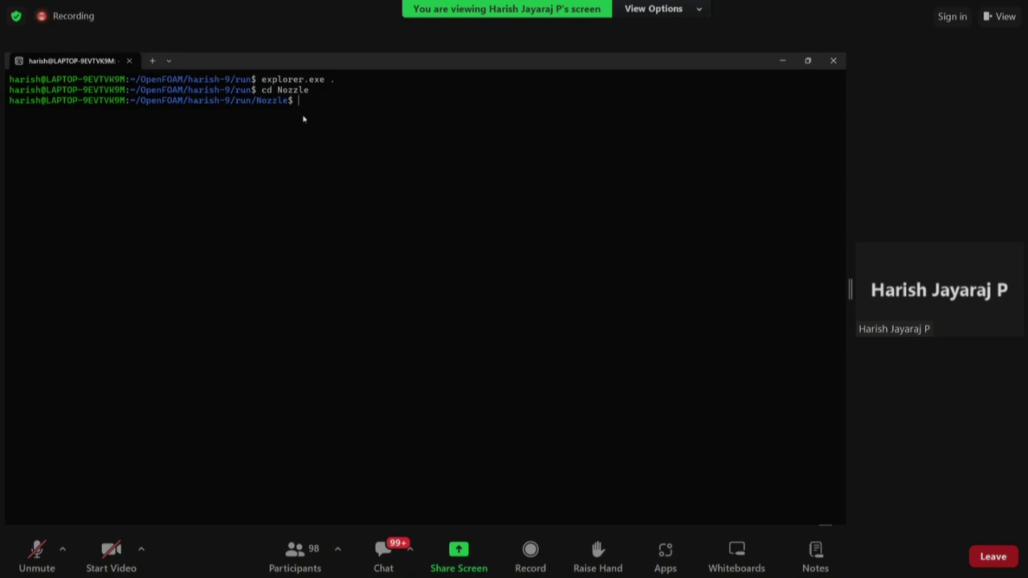
type("ls")
key("Return")
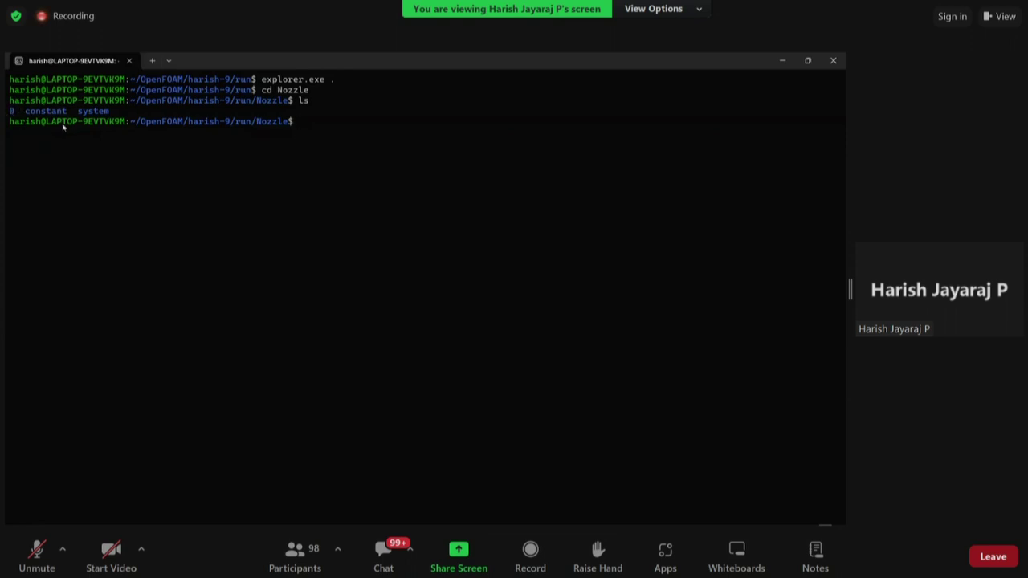
Step: Open the velocity file U from the case's 0 directory in Notepad with notepad.exe 0/U
left_click_drag(29, 115, 68, 116)
left_click(122, 119)
double_click(121, 117)
left_click(122, 119)
type("notepad.exe")
type("/")
key("Tab")
key("Tab")
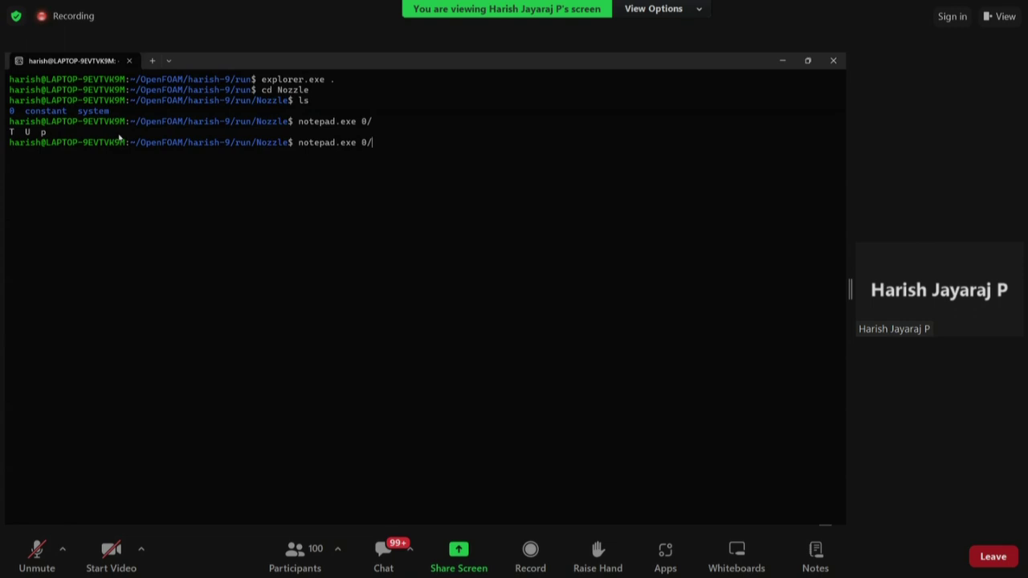
type("U")
key("Return")
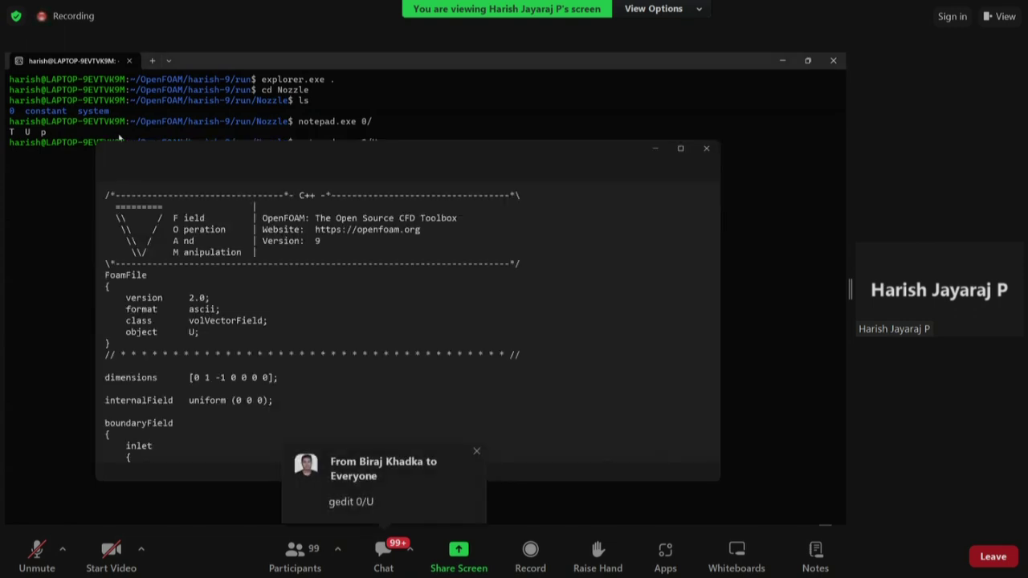
Step: Examine the boundary conditions in the U file, including the back and front patch types, and close the file
left_click(680, 147)
scroll(77, 289, "down", 3)
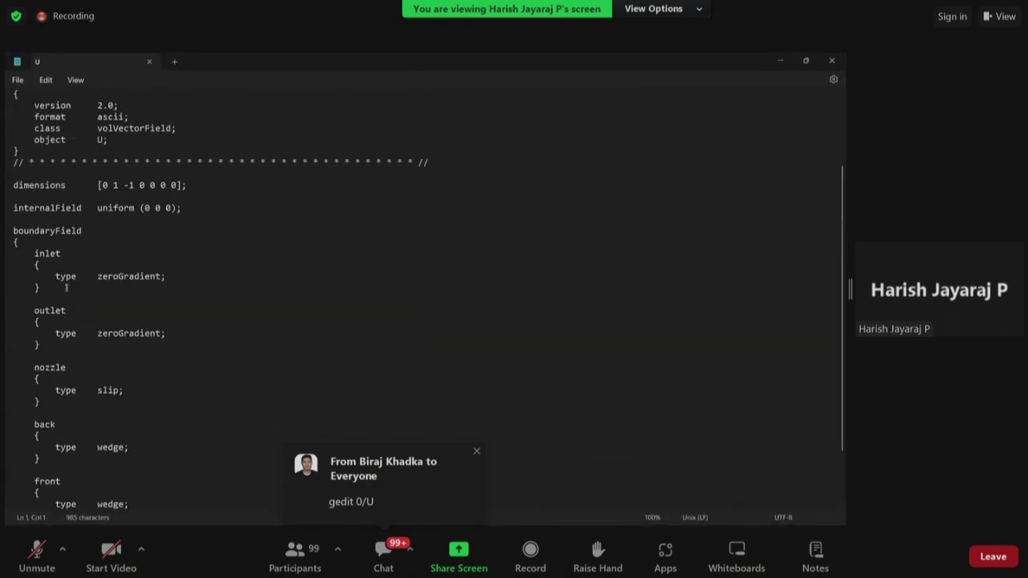
scroll(76, 307, "down", 2)
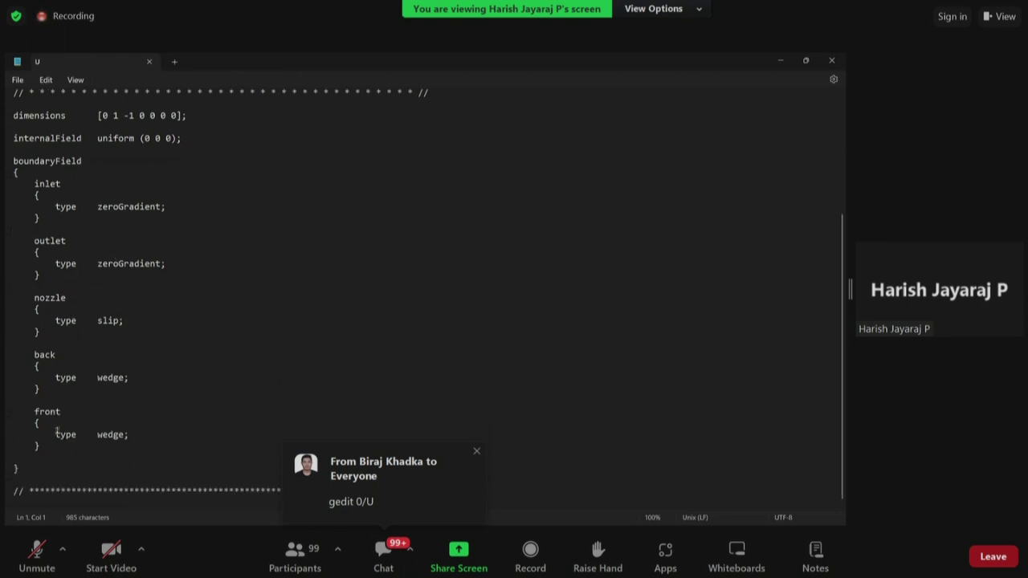
double_click(106, 379)
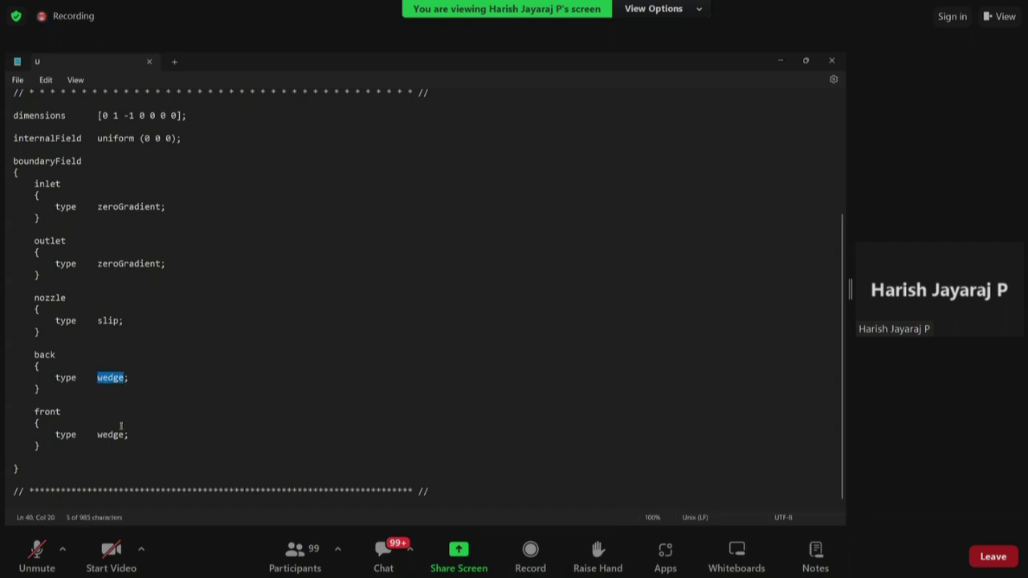
double_click(109, 435)
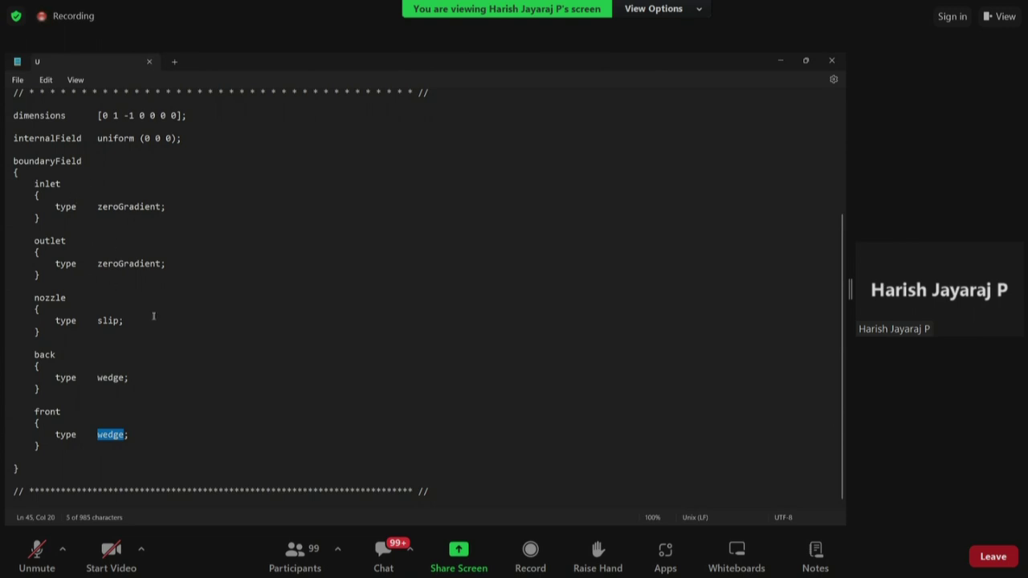
scroll(115, 306, "up", 2)
scroll(123, 321, "down", 2)
left_click(834, 63)
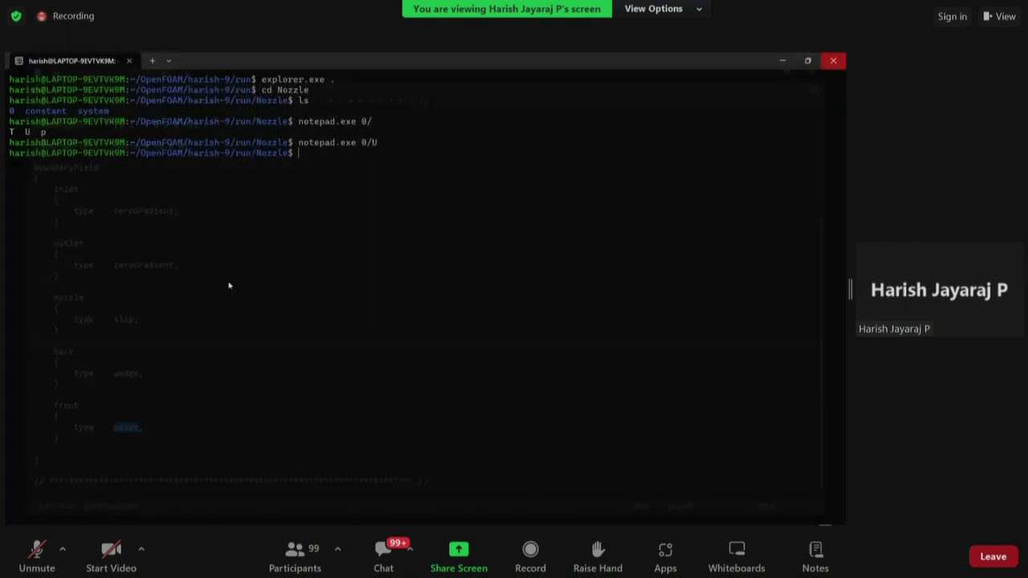
Step: Open the pressure file p from the case's 0 directory with notepad.exe 0/p and maximize the window
key("Up")
key("BackSpace")
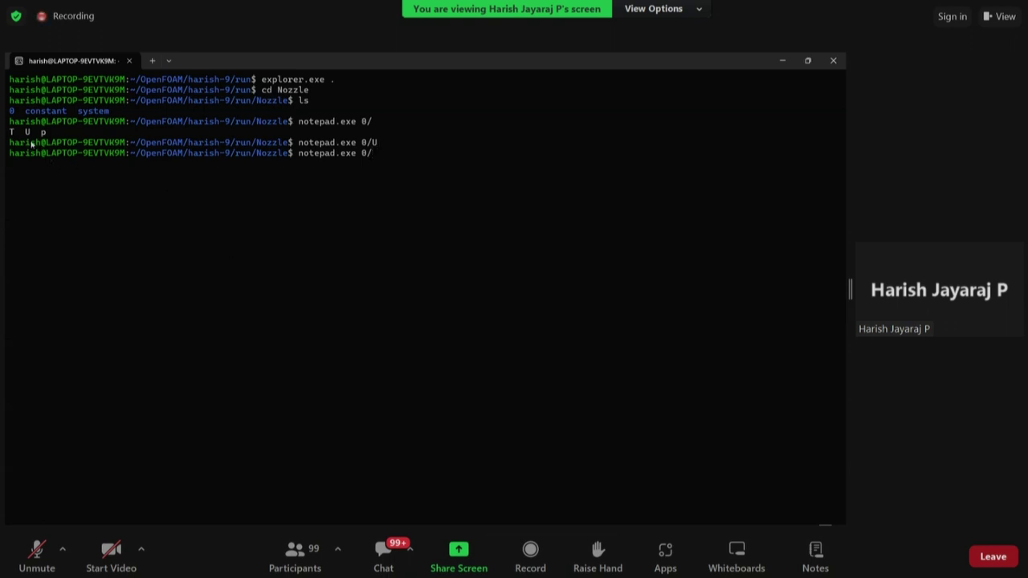
type("p")
key("Return")
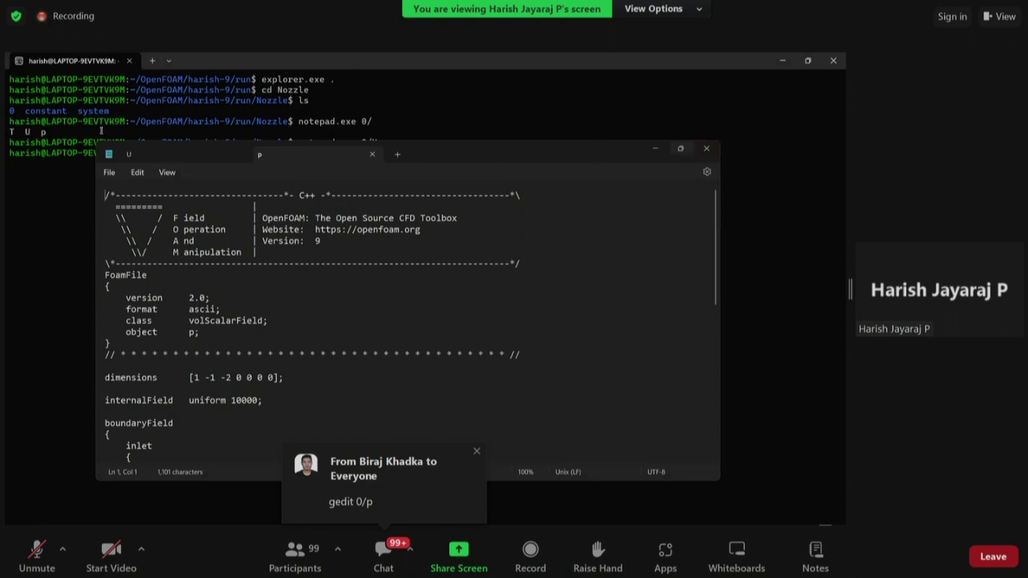
key("super+Up")
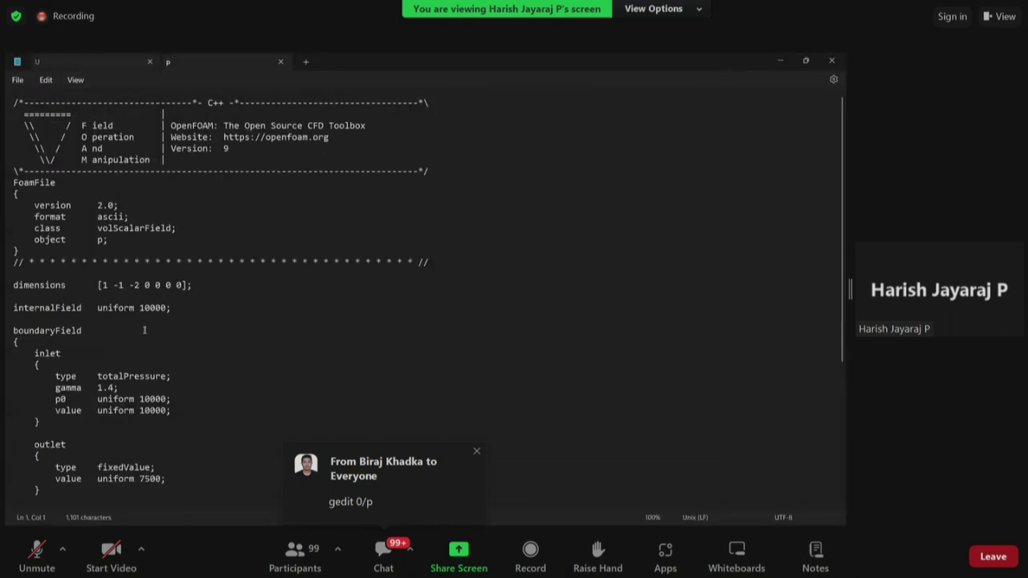
Step: Compare the U and p files, examining the pressure boundary conditions on each patch and the inlet's gamma and p0 entries
key("ctrl+Tab")
scroll(140, 322, "down", 2)
left_click(140, 319)
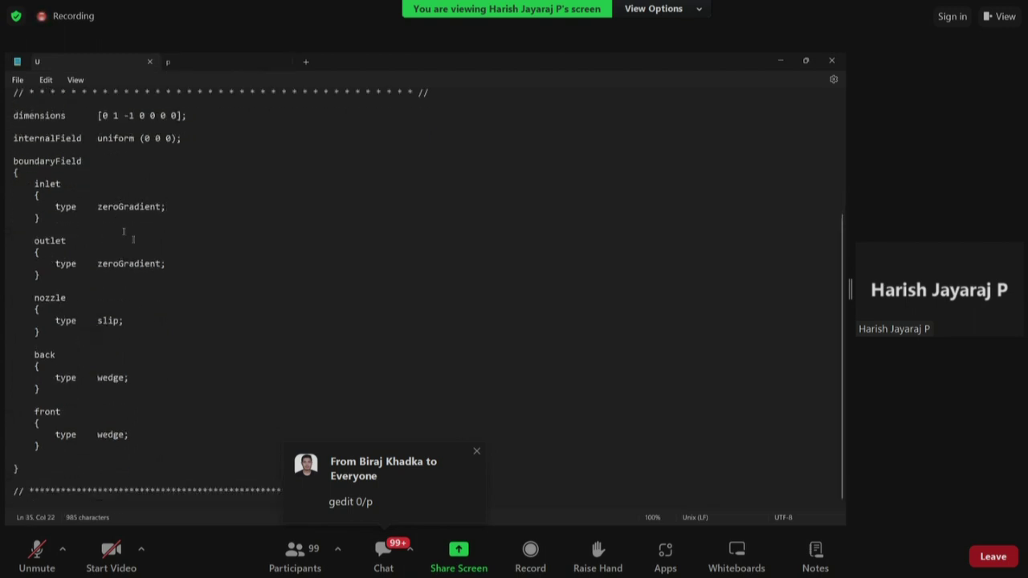
left_click(188, 66)
scroll(193, 350, "down", 3)
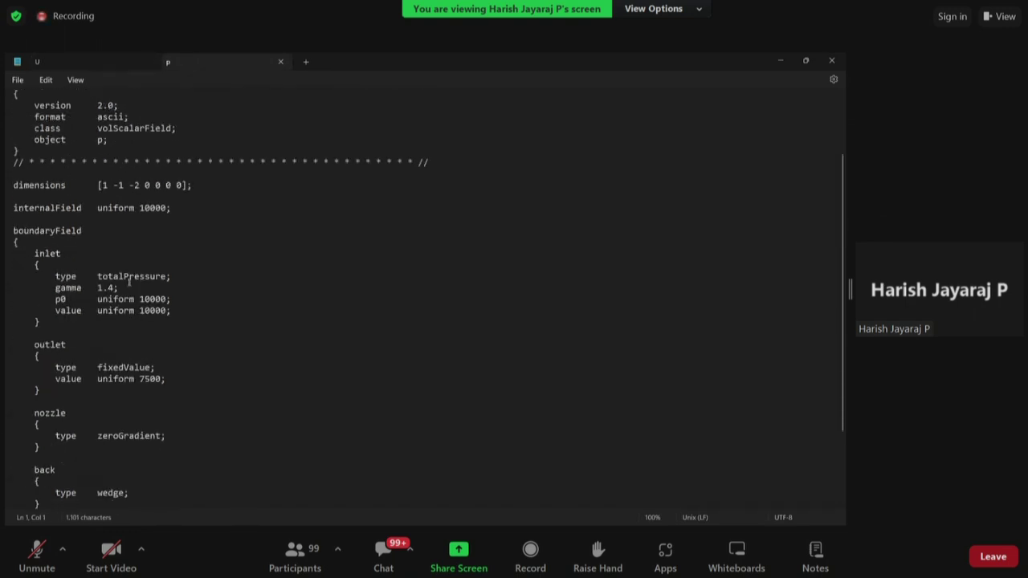
scroll(129, 280, "down", 3)
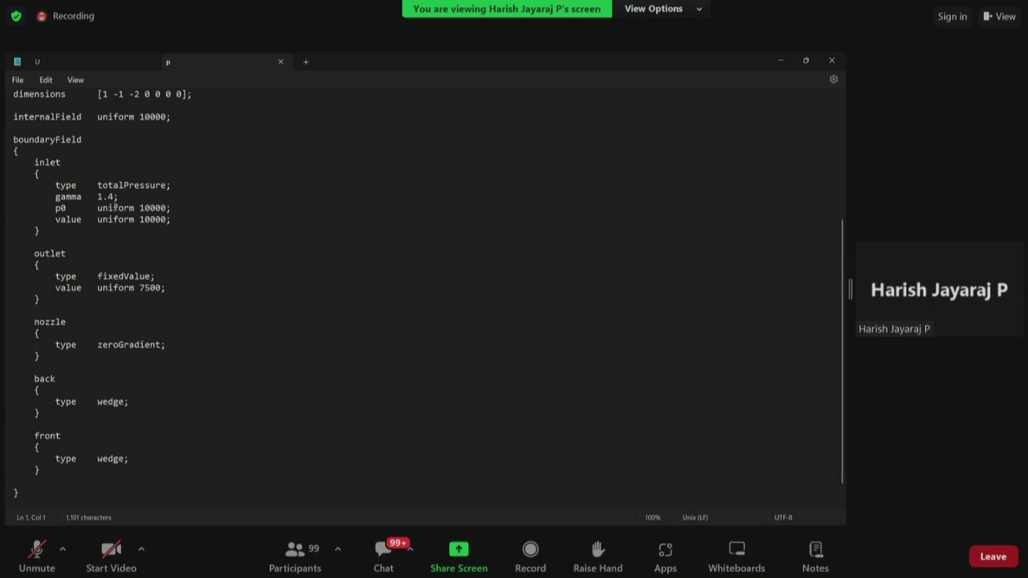
left_click_drag(114, 197, 98, 198)
left_click(125, 200)
left_click_drag(55, 209, 68, 208)
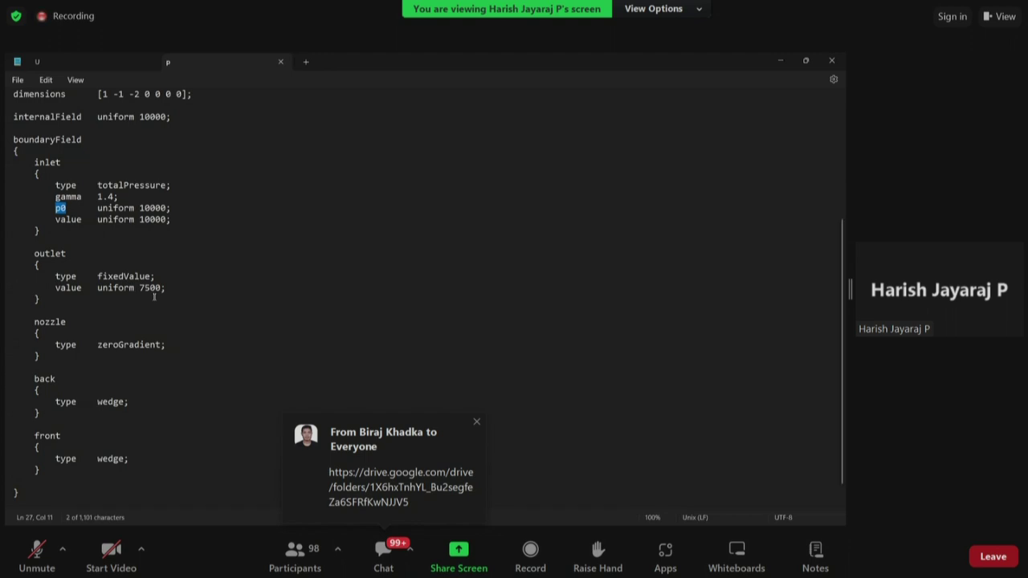
scroll(76, 331, "down", 1)
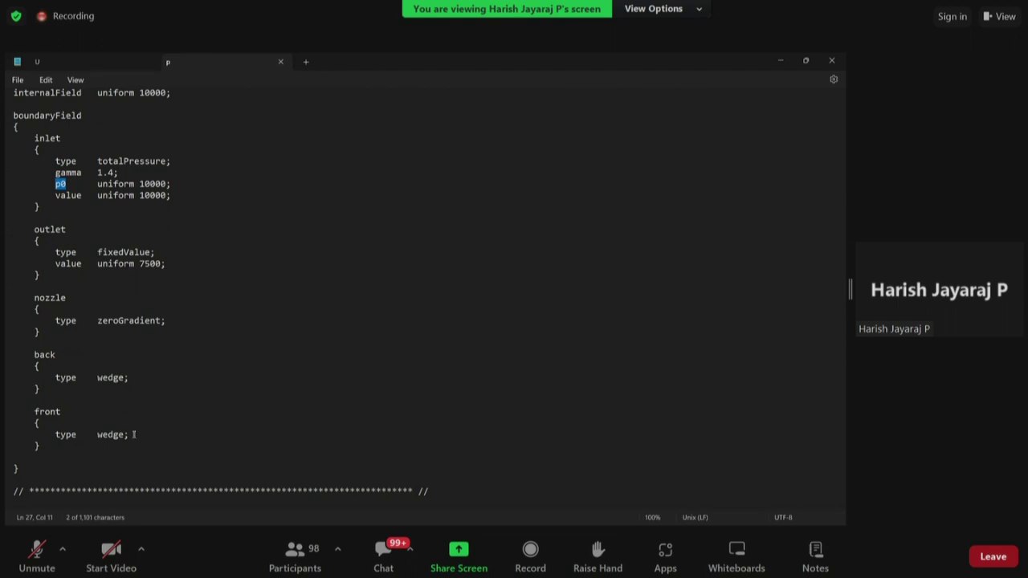
Step: Return to the terminal, interrupt the running Notepad command and open the temperature file with notepad.exe 0/T
key("alt+Tab")
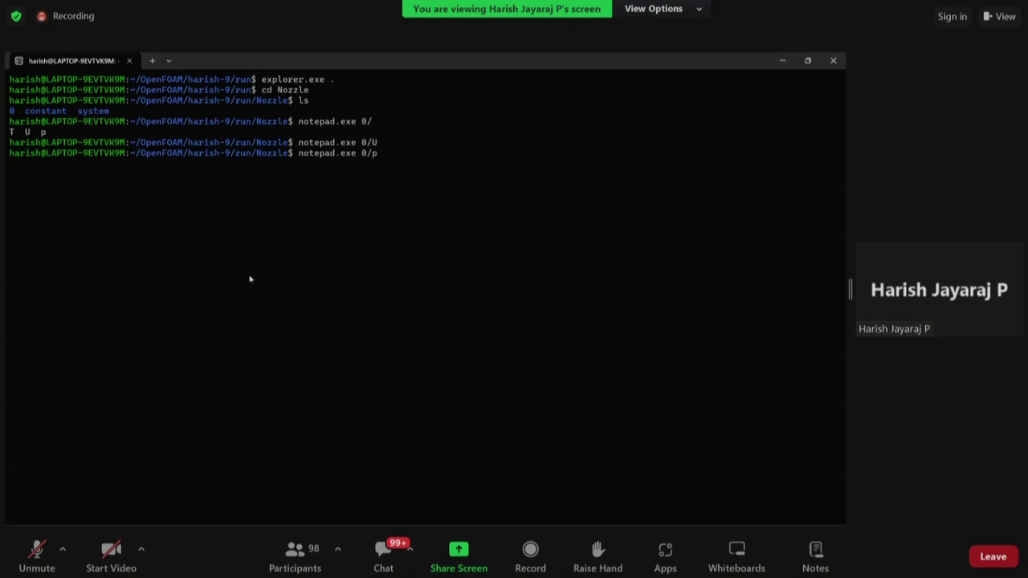
key("alt+Tab")
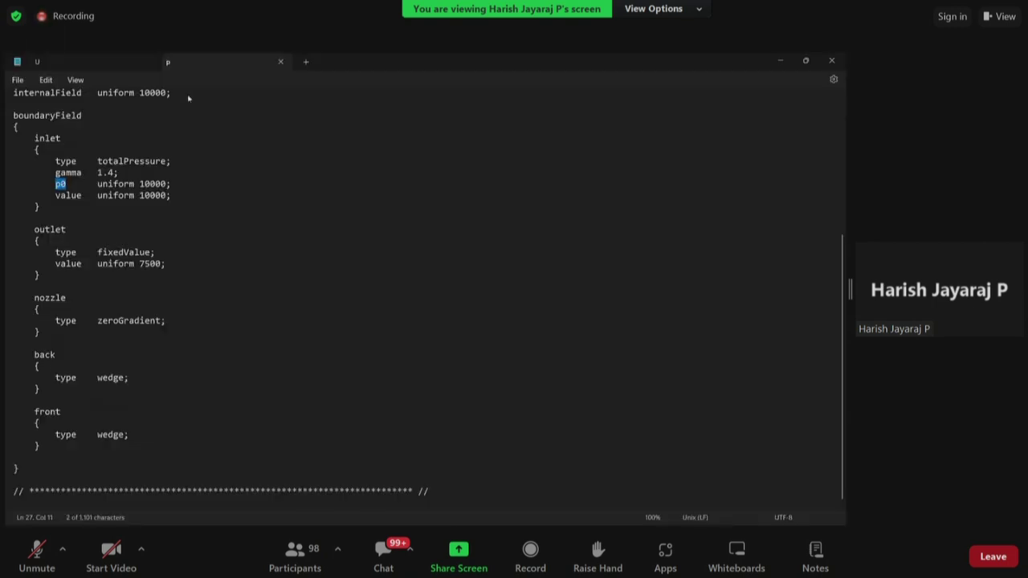
key("alt+Tab")
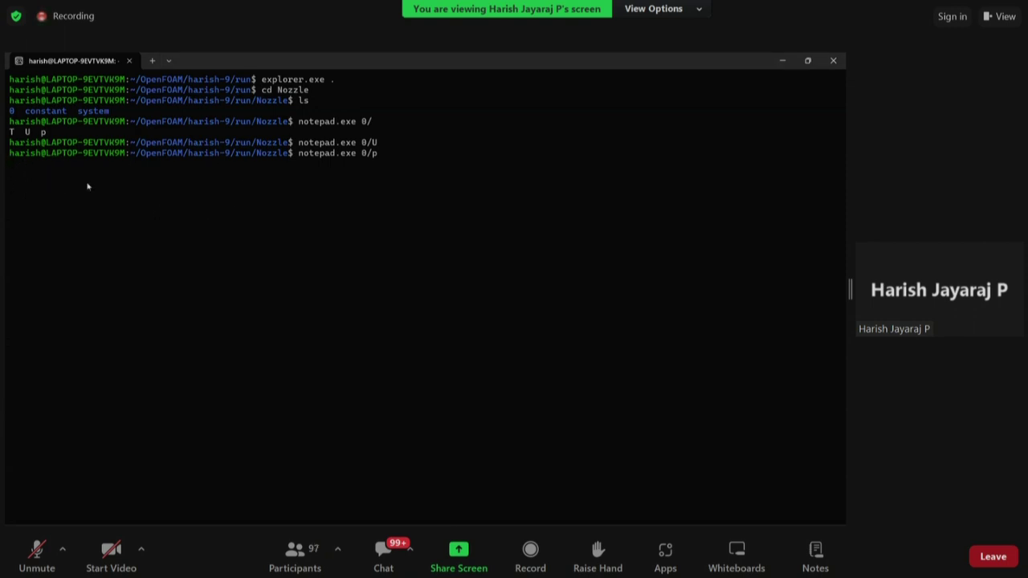
key("ctrl+c")
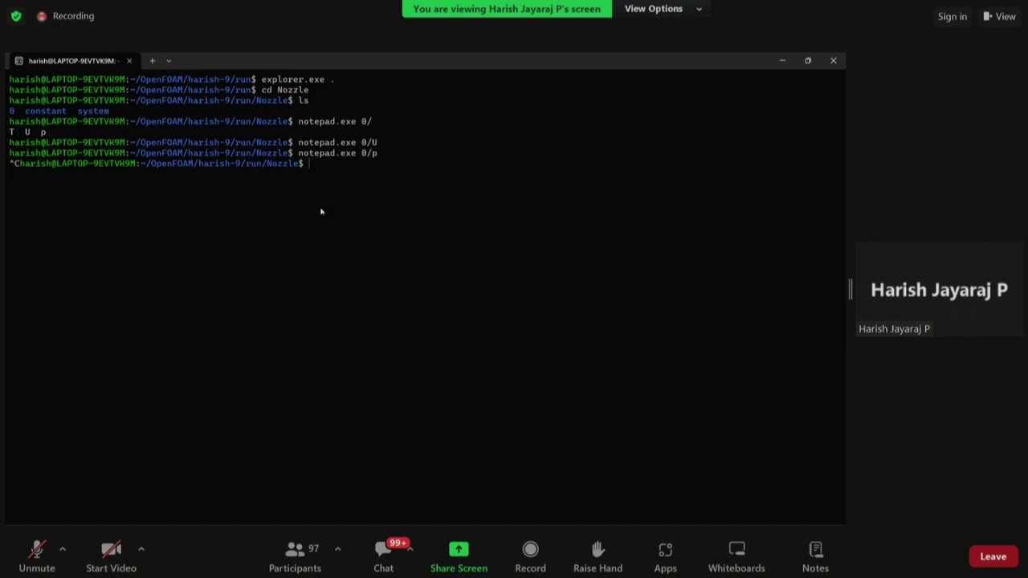
key("alt+Tab")
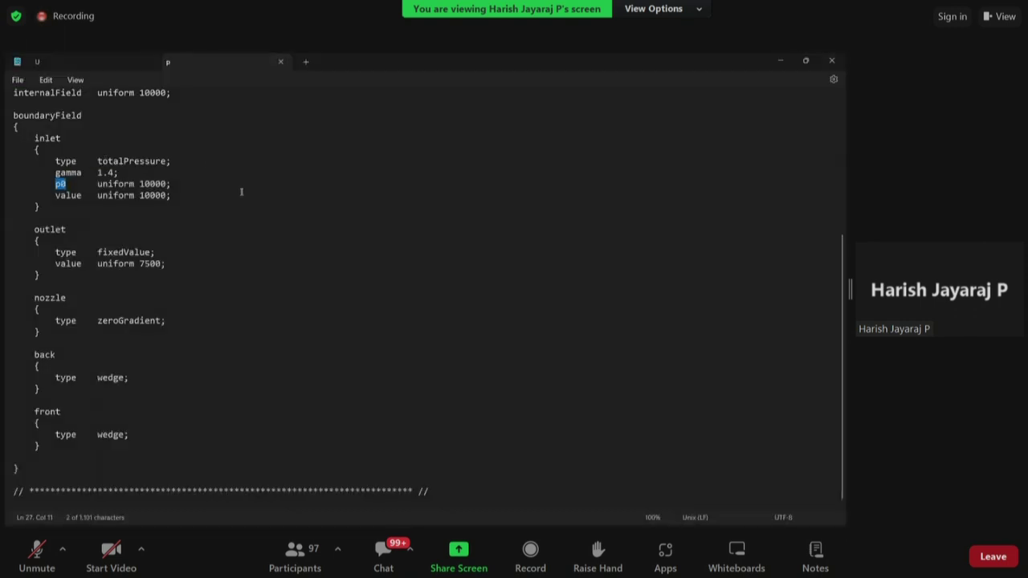
key("alt+Tab")
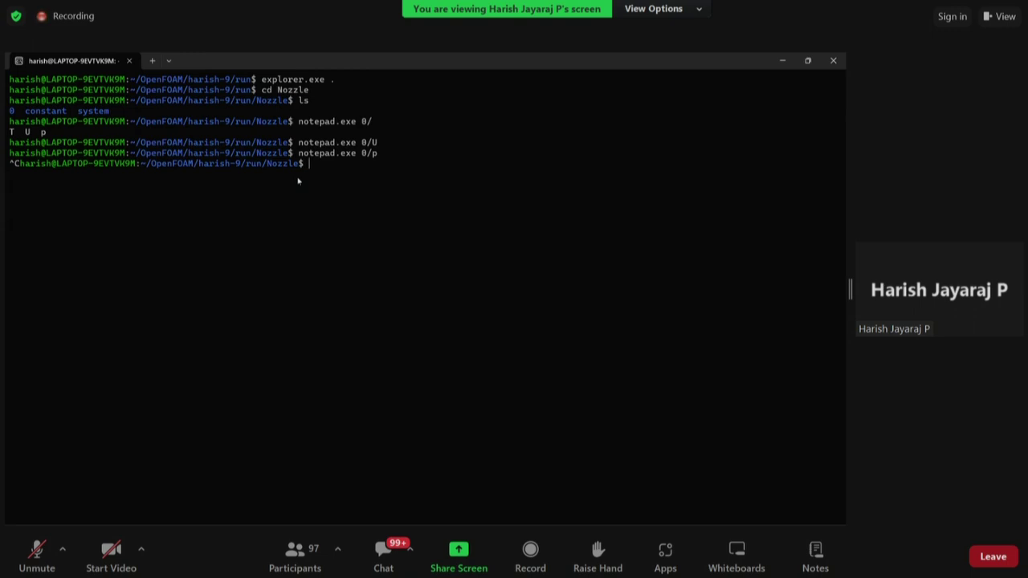
key("Up")
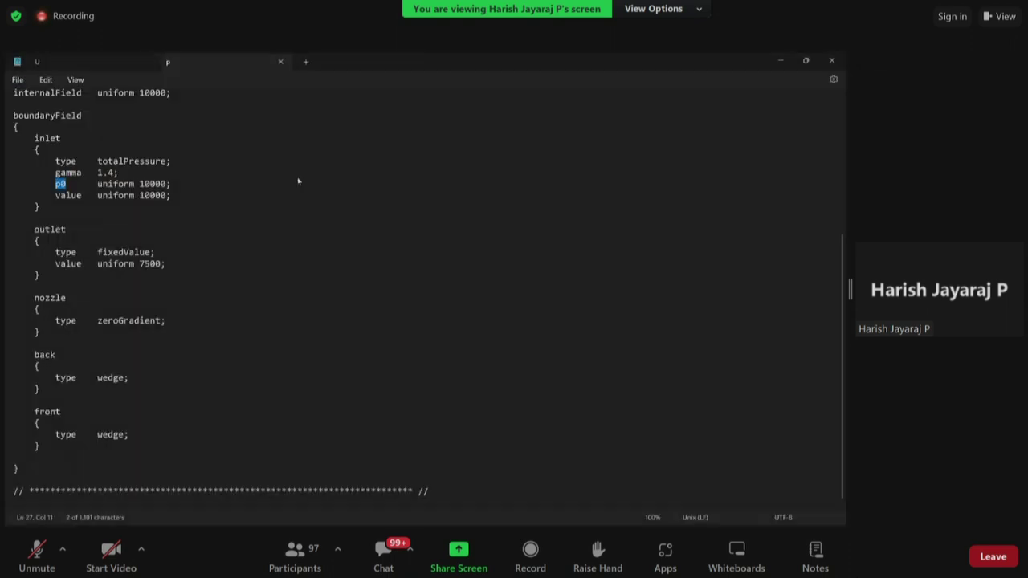
Step: Examine the T file's boundary conditions, internal field and temperature exponent in dimensions, and close the window
scroll(259, 404, "down", 3)
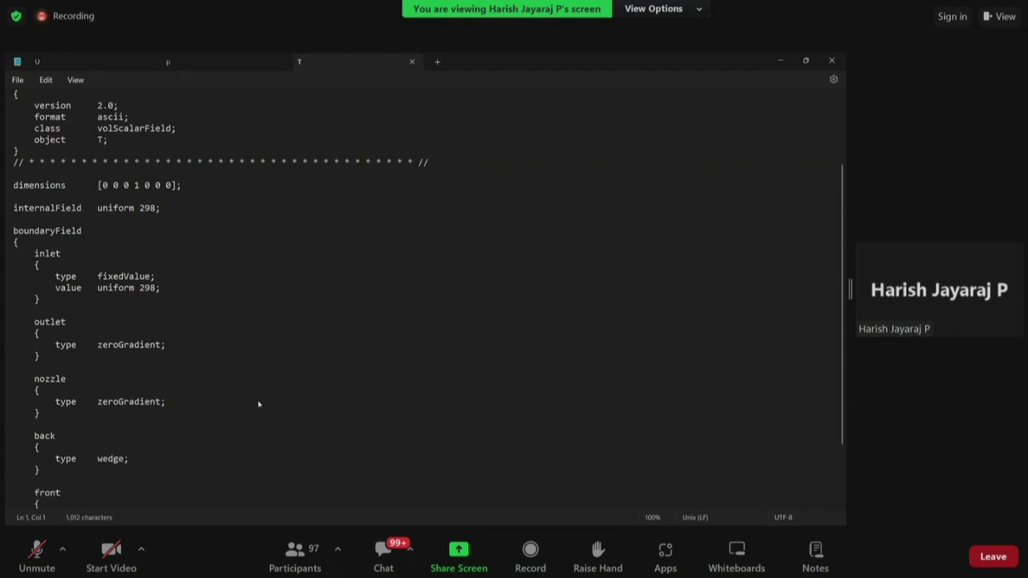
scroll(258, 404, "down", 3)
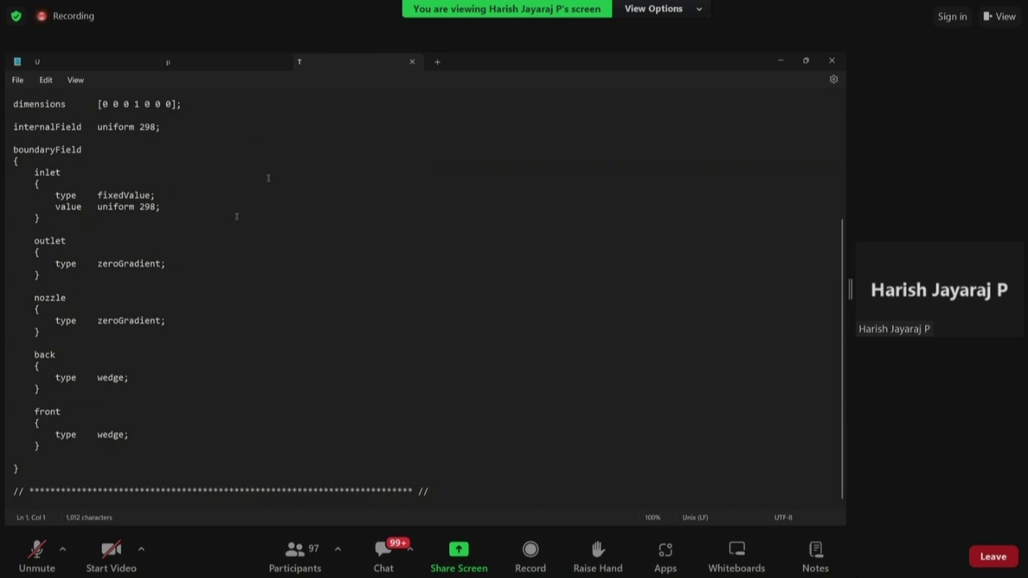
scroll(110, 218, "up", 2)
scroll(110, 218, "up", 1)
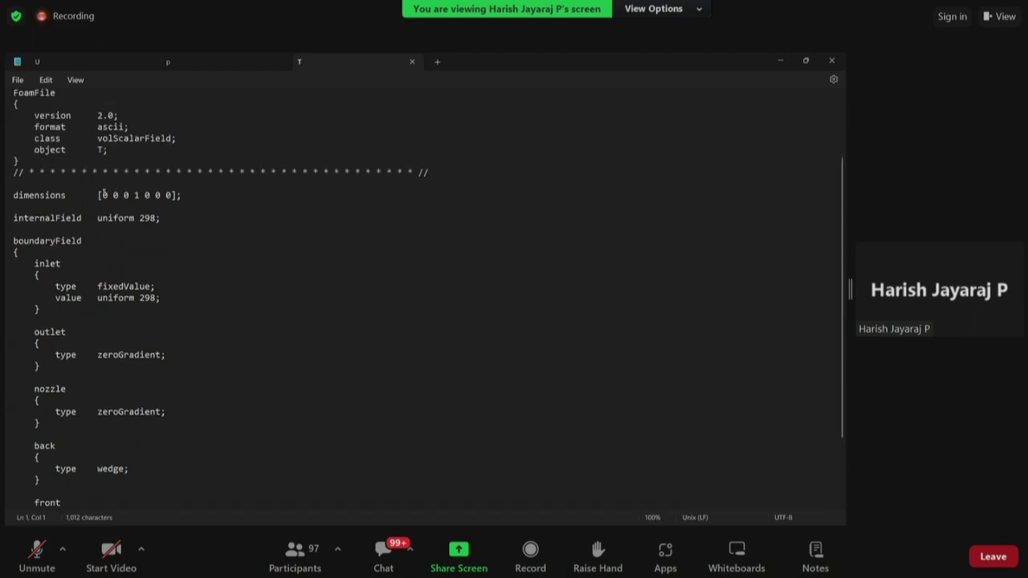
double_click(103, 196)
left_click(121, 197)
left_click(135, 197)
double_click(138, 198)
left_click(138, 196)
left_click(833, 60)
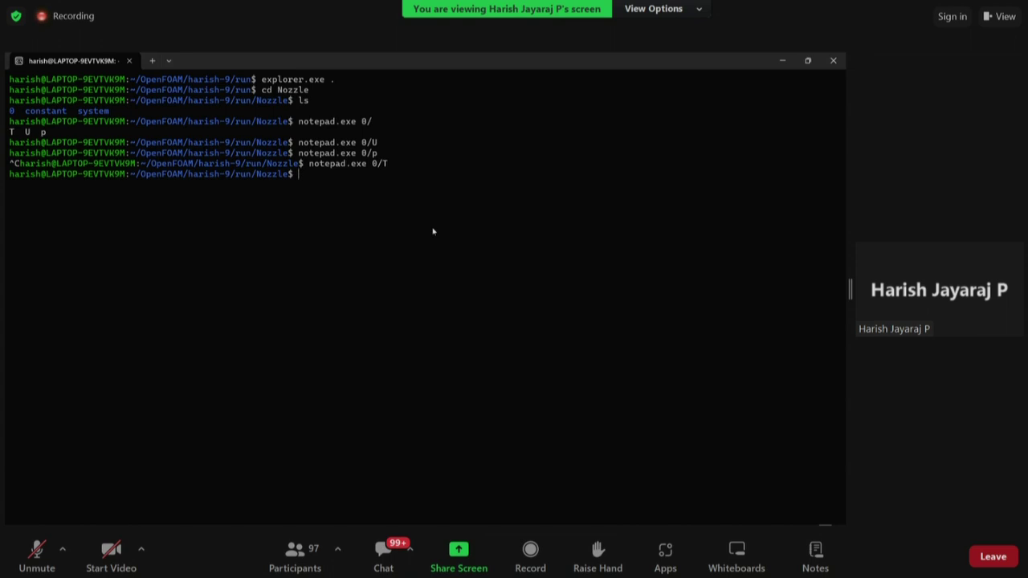
Step: Open blockMeshDict from the system directory with notepad.exe, separate the T file from its window and maximize it
type("note")
type("pad.exe")
type(" sy")
key("Tab")
type("b")
key("Tab")
key("Return")
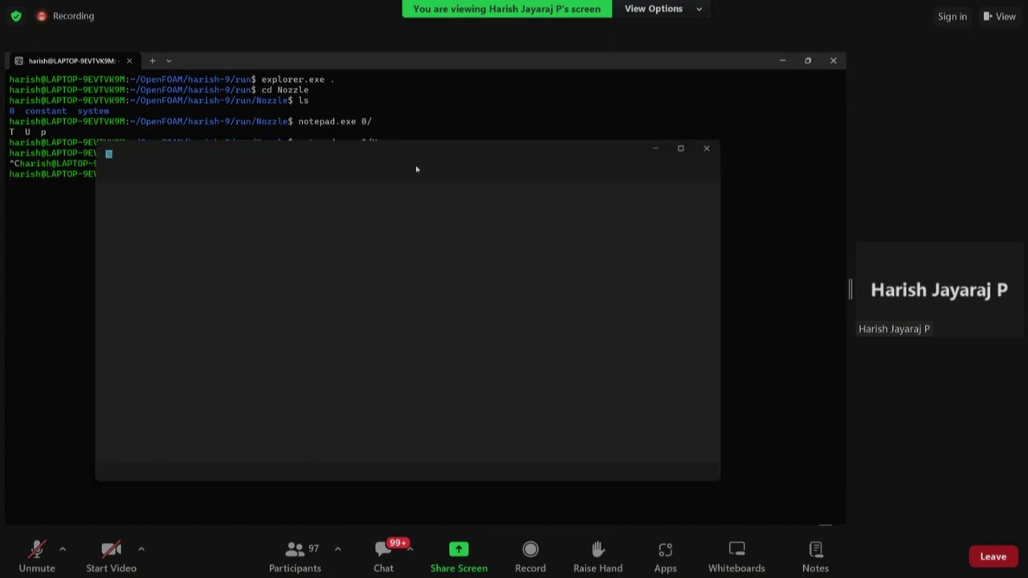
left_click_drag(399, 158, 560, 157)
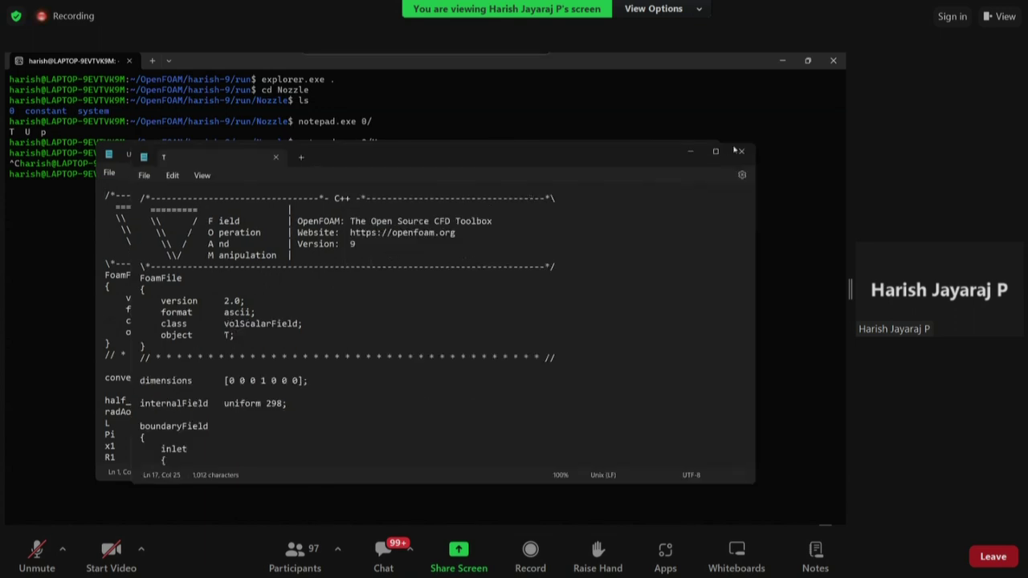
key("super+Up")
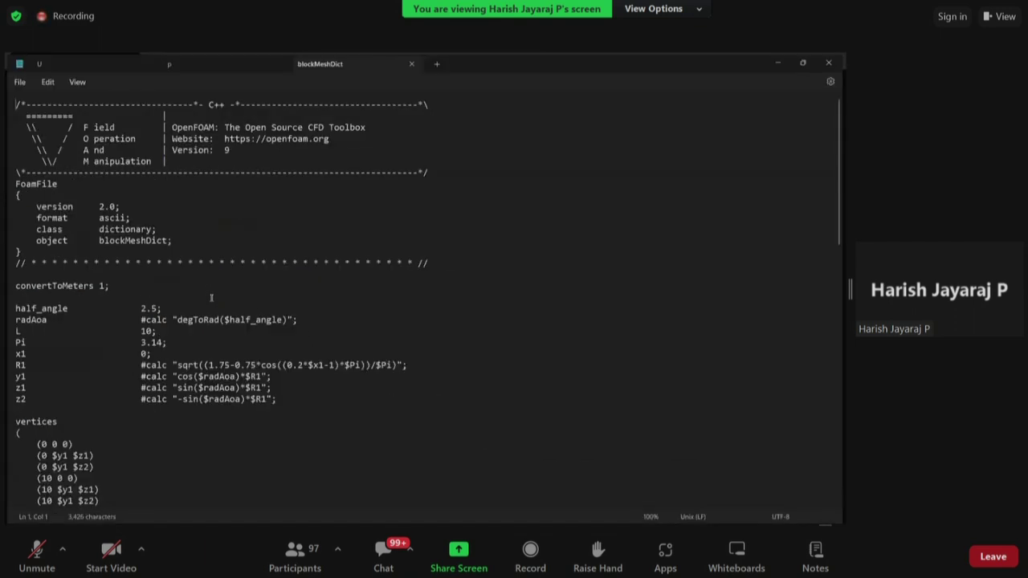
Step: Examine the geometry parameters, vertices and blocks definitions in blockMeshDict
scroll(210, 298, "down", 3)
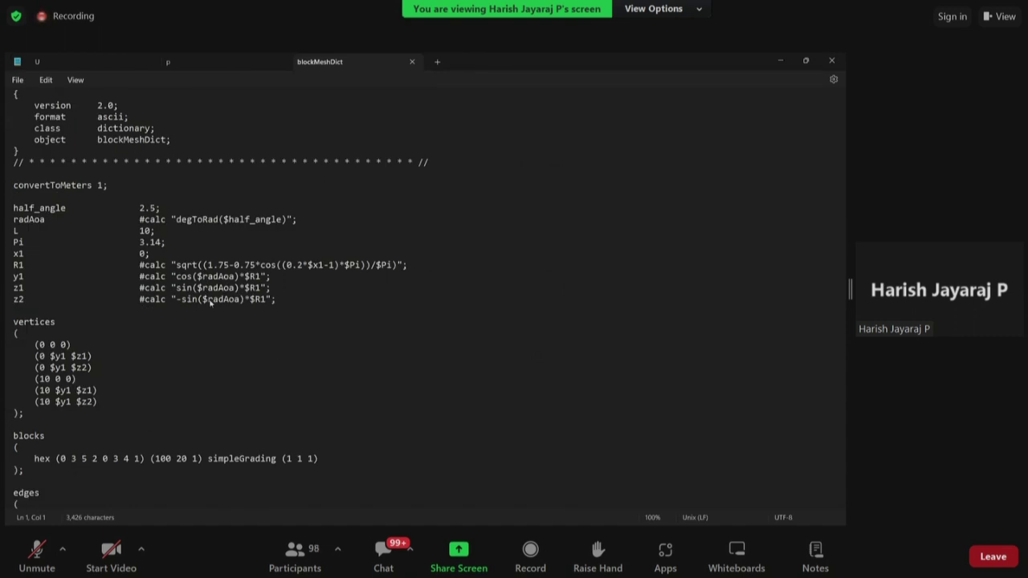
scroll(150, 318, "down", 3)
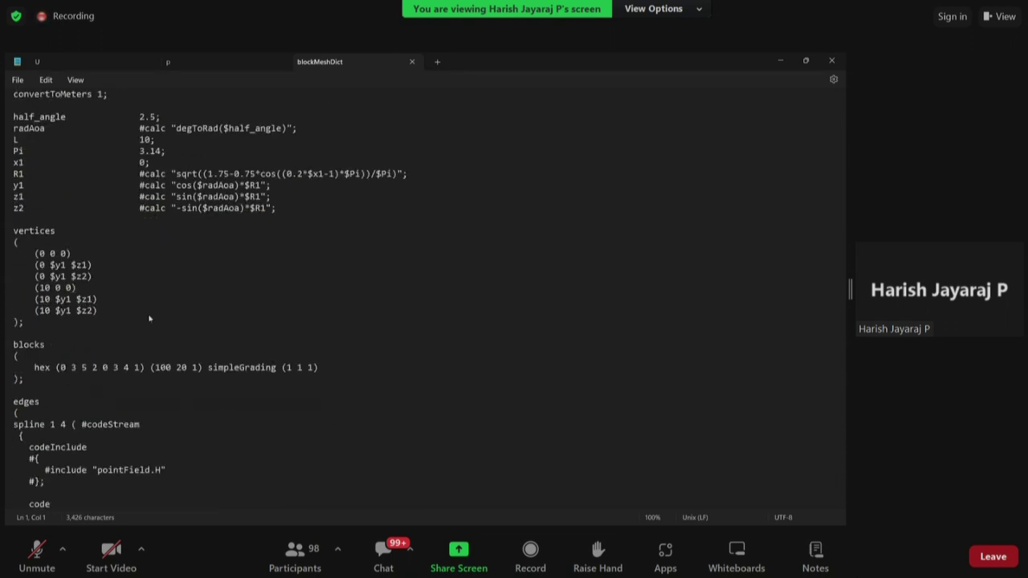
scroll(148, 319, "down", 3)
scroll(129, 289, "up", 3)
scroll(111, 299, "down", 3)
scroll(110, 299, "down", 4)
scroll(66, 358, "down", 2)
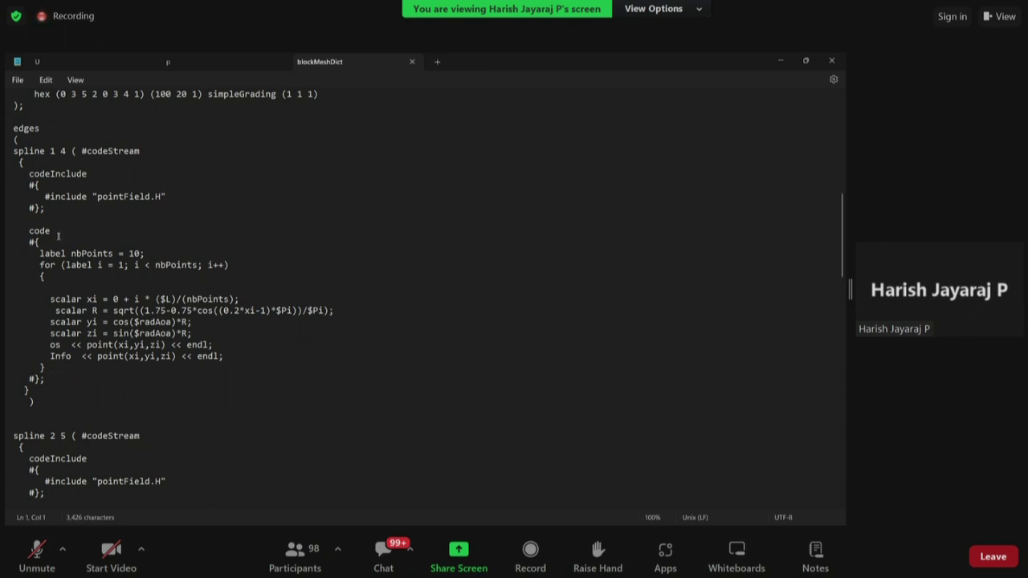
Step: Examine the edges section of blockMeshDict, including the codeInclude and code parts of the spline 1 4 and spline 2 5 #codeStream entries
left_click_drag(30, 174, 92, 180)
left_click(87, 176)
left_click_drag(29, 231, 45, 254)
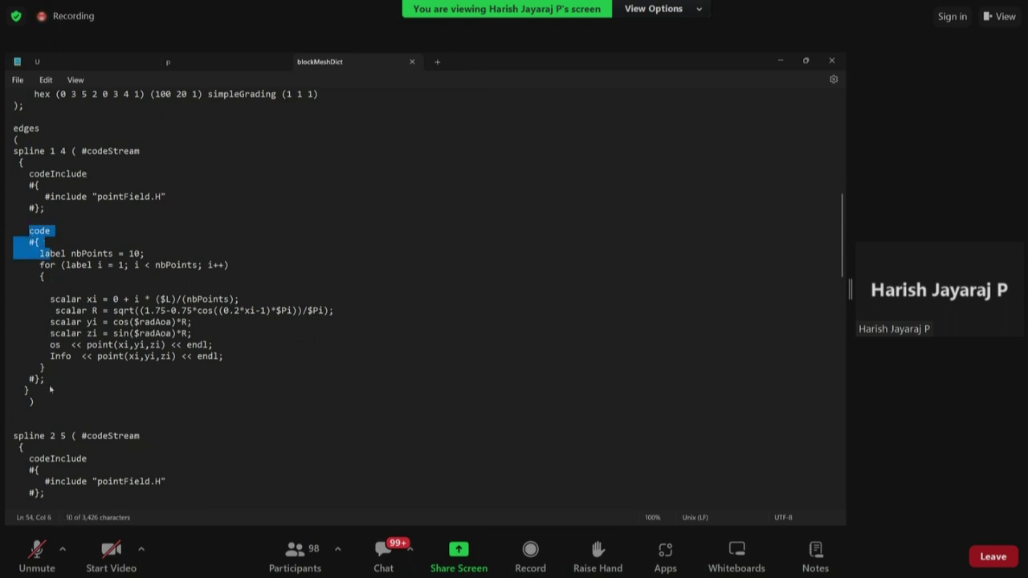
left_click_drag(50, 389, 49, 391)
left_click(80, 333)
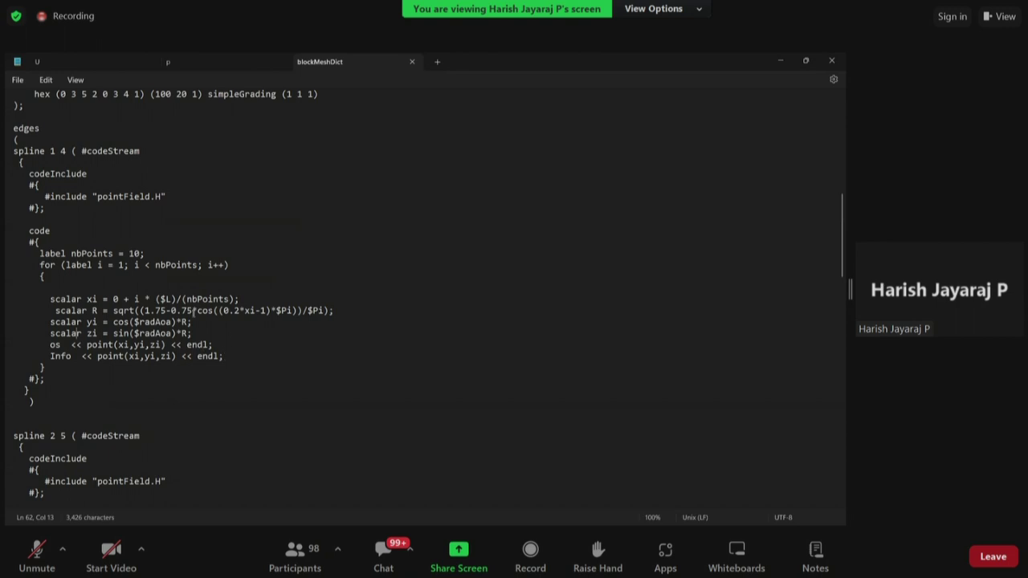
scroll(229, 343, "down", 5)
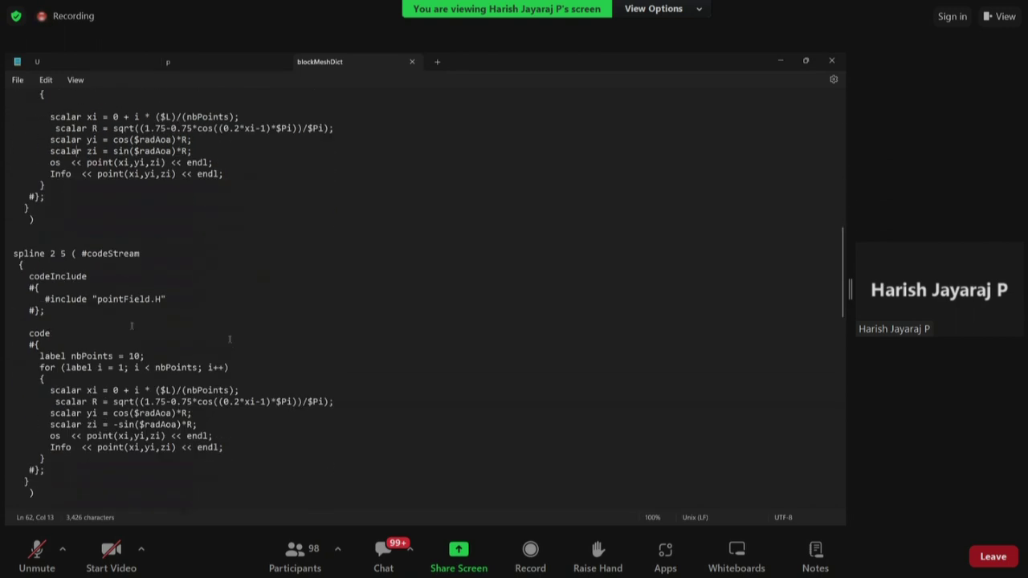
scroll(46, 262, "up", 5)
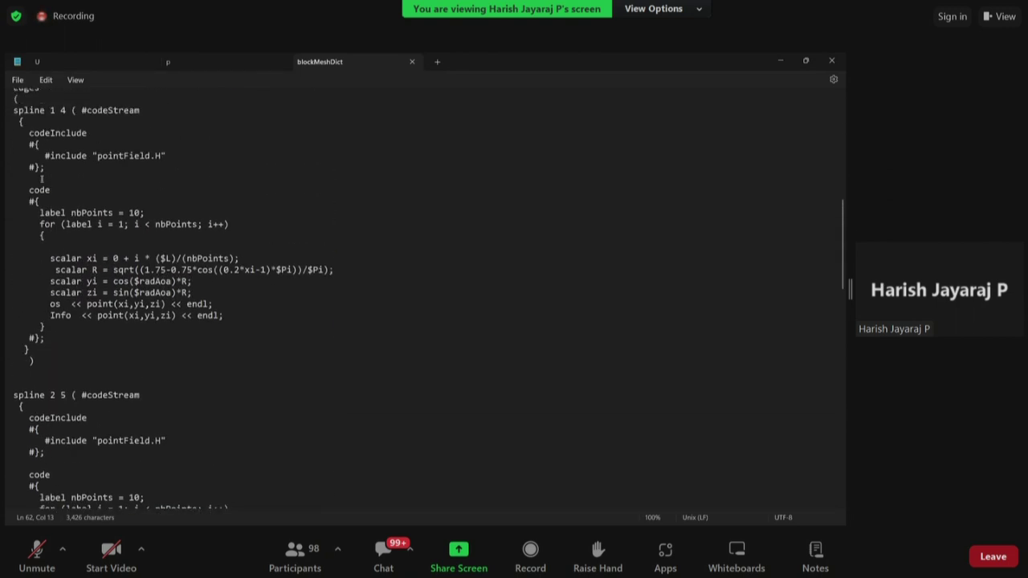
scroll(100, 301, "down", 5)
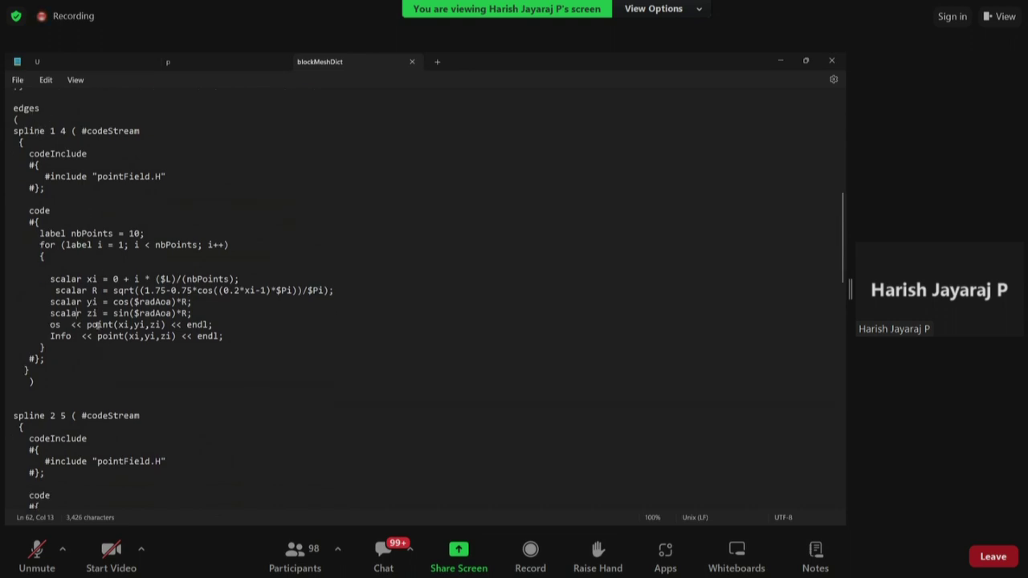
scroll(187, 294, "down", 10)
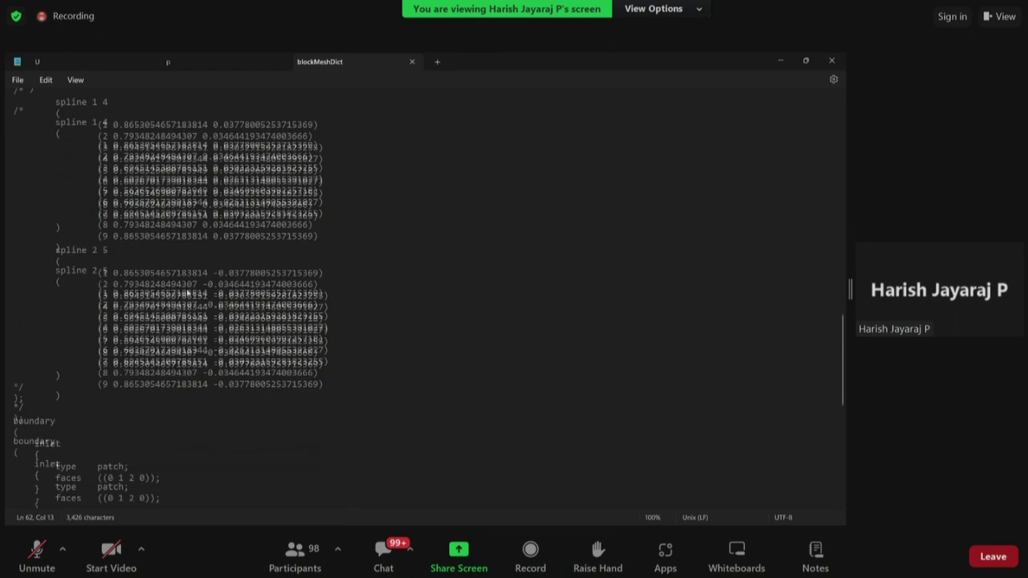
Step: Review the inlet, outlet, nozzle, back, front and axis boundary definitions in blockMeshDict and the commented-out spline points
scroll(187, 294, "down", 3)
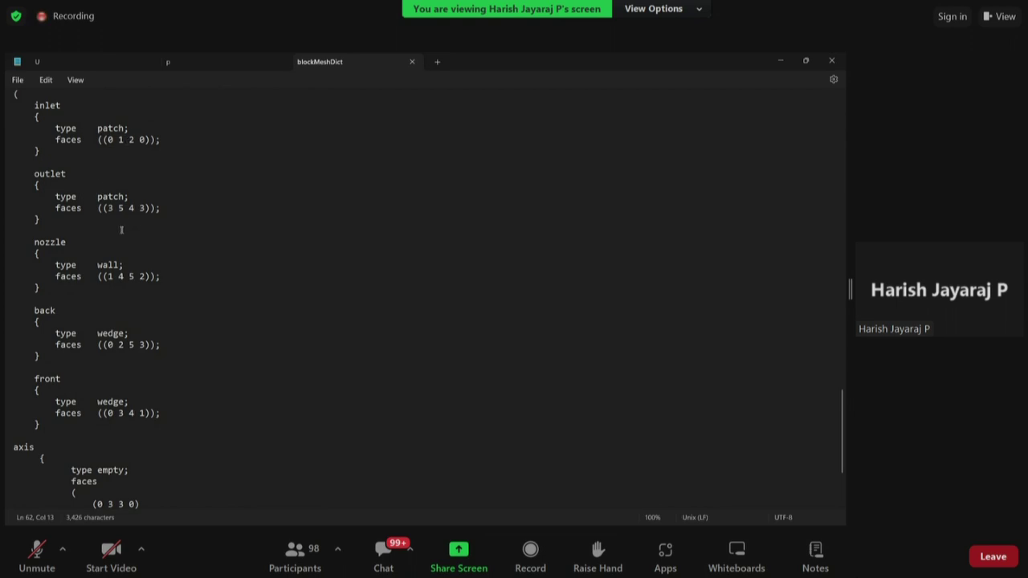
scroll(144, 355, "down", 4)
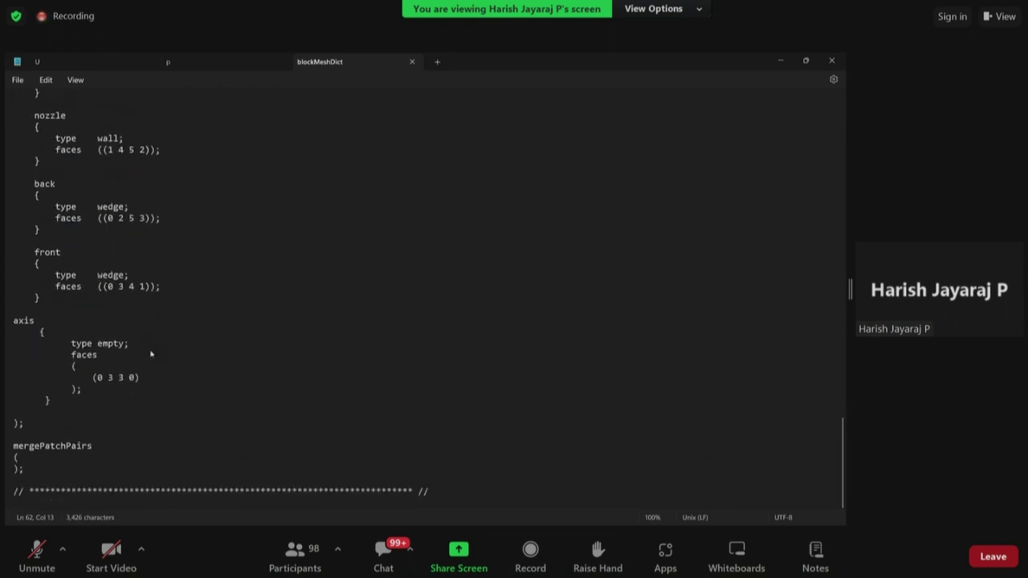
scroll(151, 353, "up", 3)
scroll(151, 353, "down", 3)
scroll(172, 329, "up", 5)
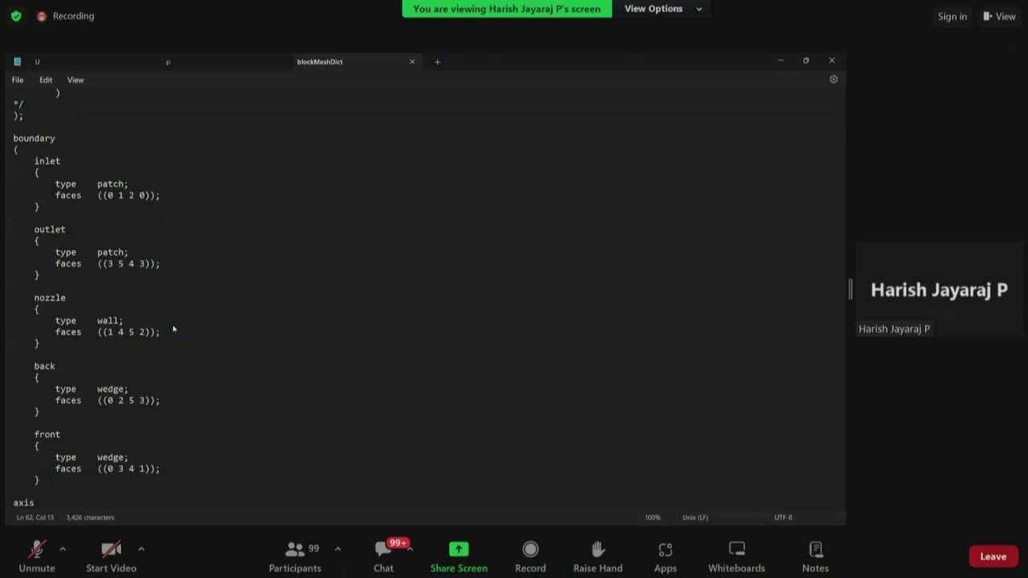
scroll(173, 329, "up", 9)
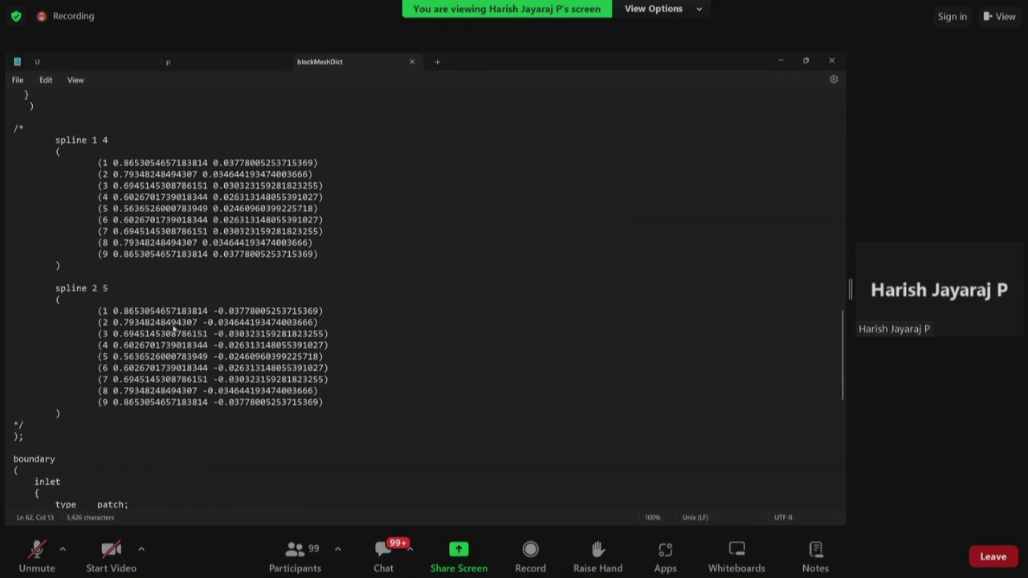
Step: Switch to the terminal, list the files in the system directory and open controlDict with notepad.exe
scroll(173, 329, "up", 1)
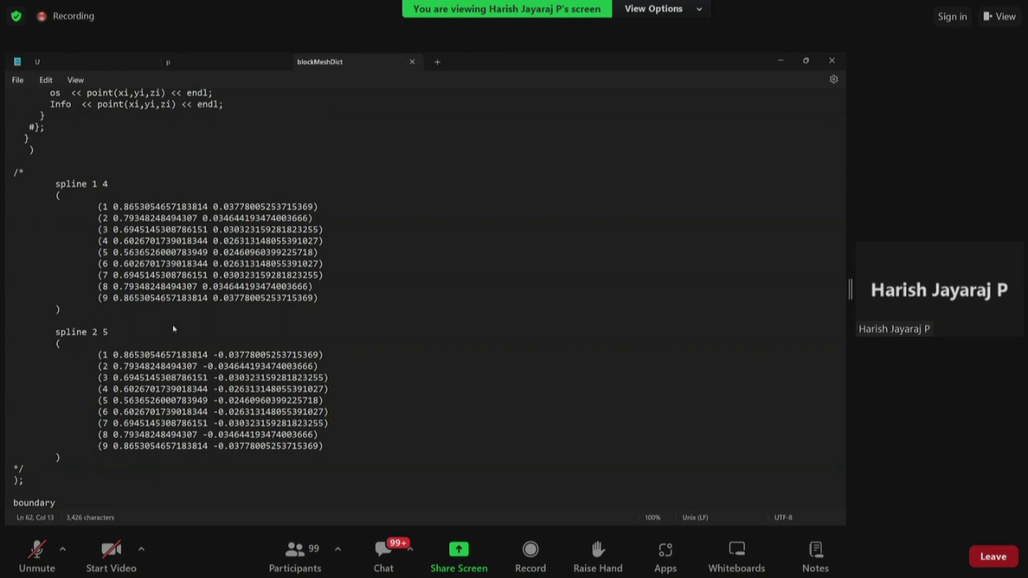
scroll(173, 329, "up", 5)
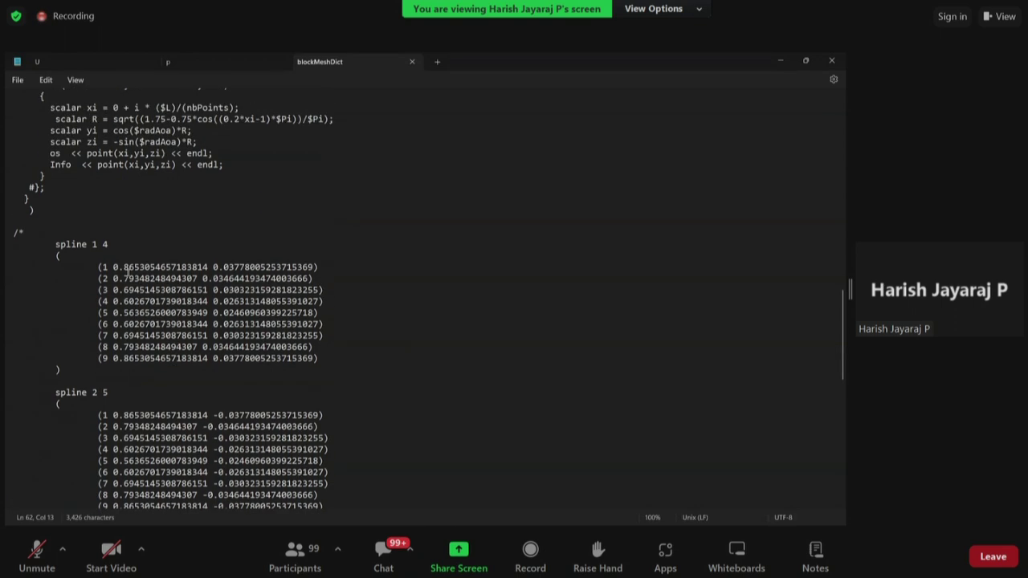
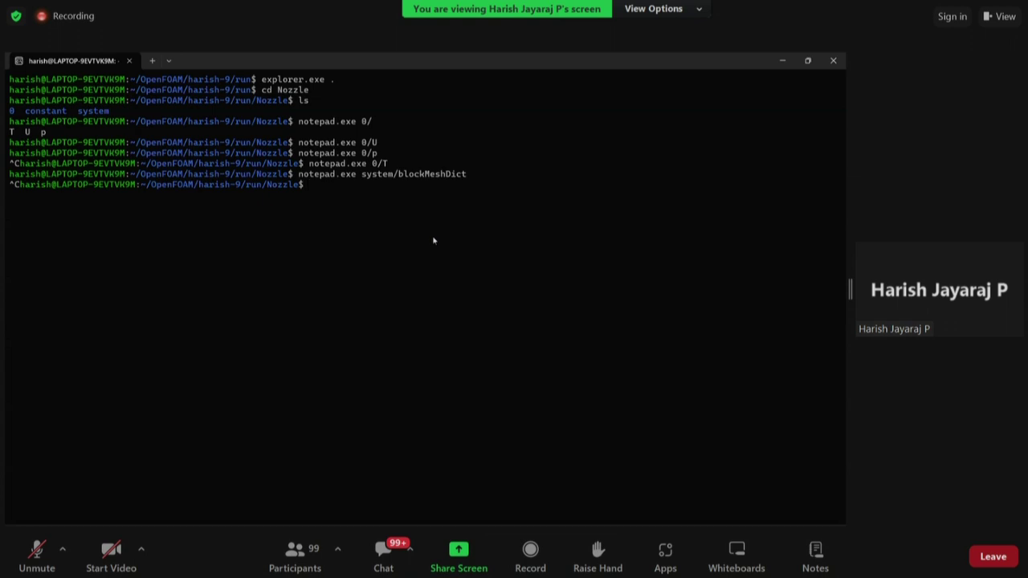
key("Up")
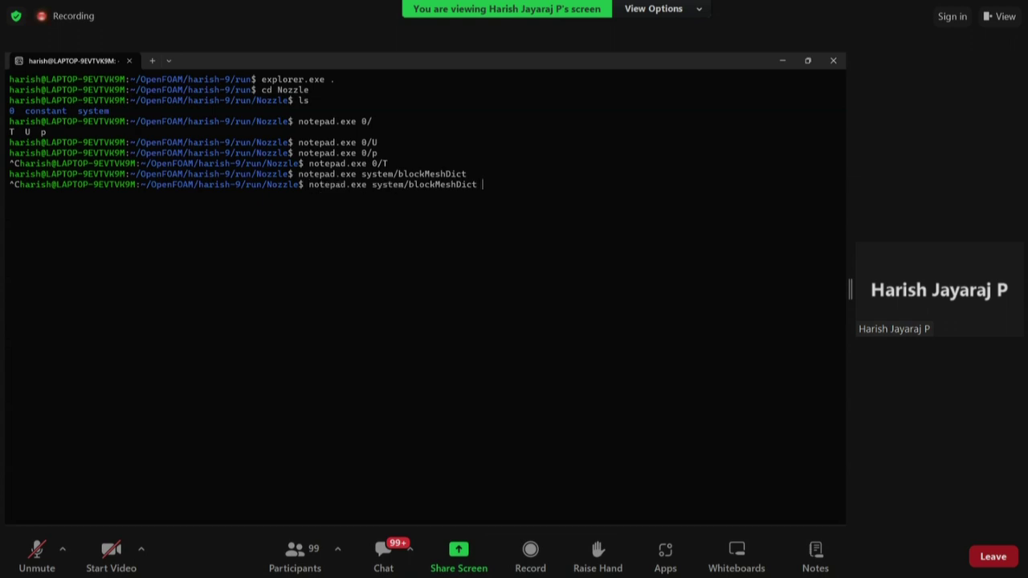
key("BackSpace")
key("BackSpace")
key("BackSpace")
key("BackSpace")
key("BackSpace")
key("BackSpace")
key("BackSpace")
key("BackSpace")
key("BackSpace")
key("BackSpace")
key("BackSpace")
key("BackSpace")
key("BackSpace")
key("Tab")
key("Tab")
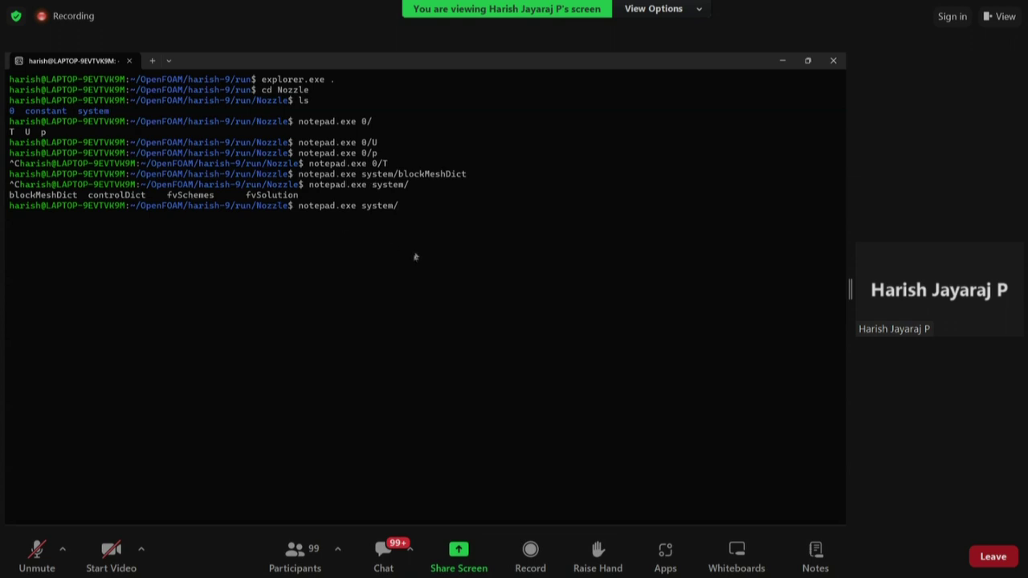
type("c")
key("Tab")
key("Return")
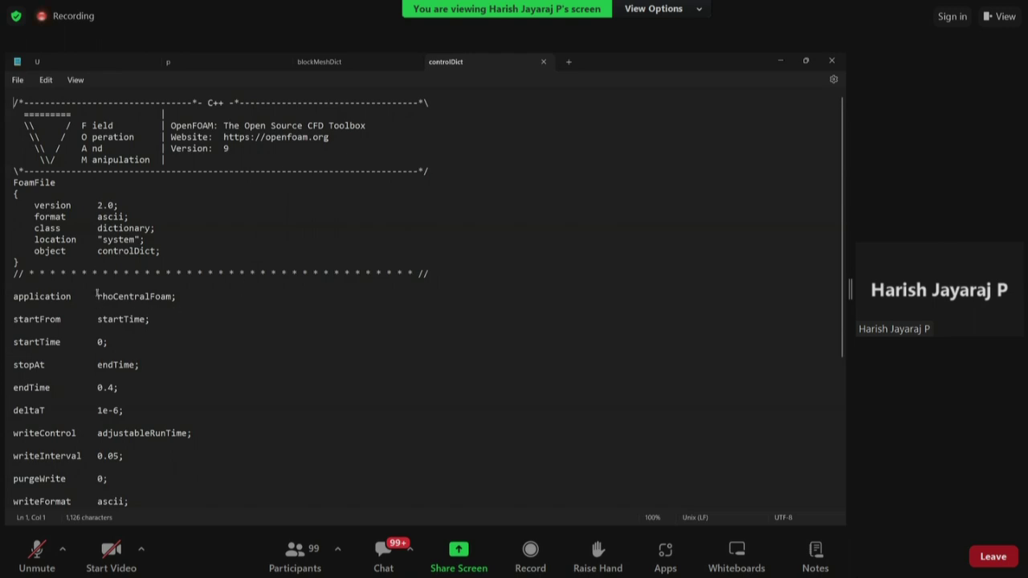
Step: Examine the application, startTime, endTime and time-step settings in controlDict
left_click_drag(97, 296, 170, 297)
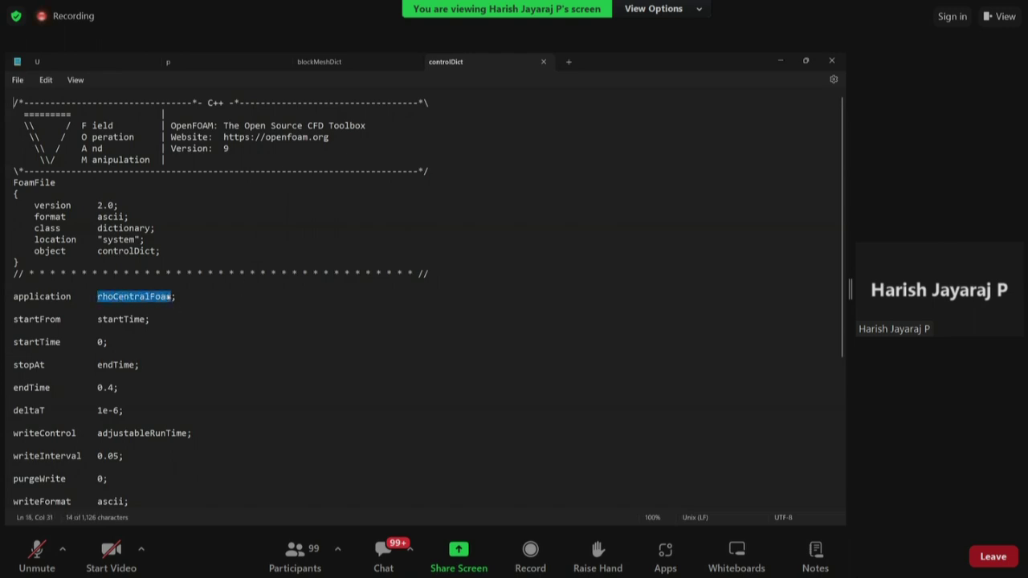
left_click(102, 294)
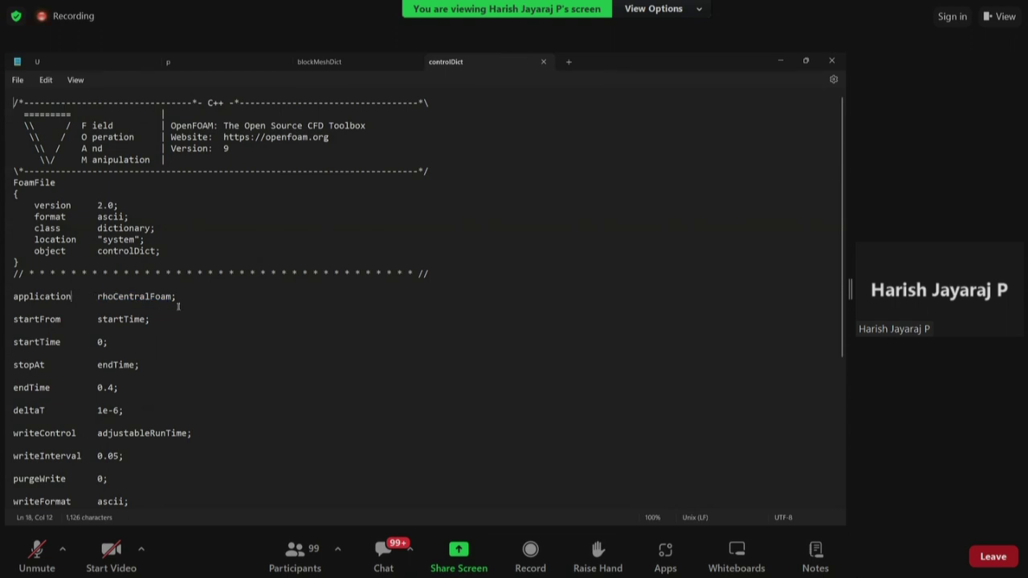
scroll(178, 309, "down", 3)
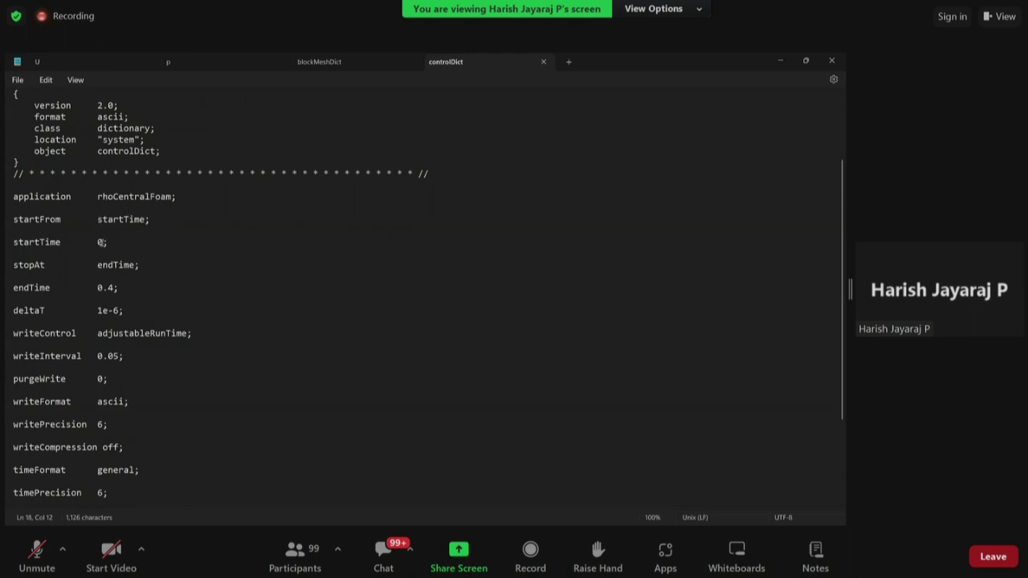
double_click(100, 243)
scroll(108, 192, "down", 1)
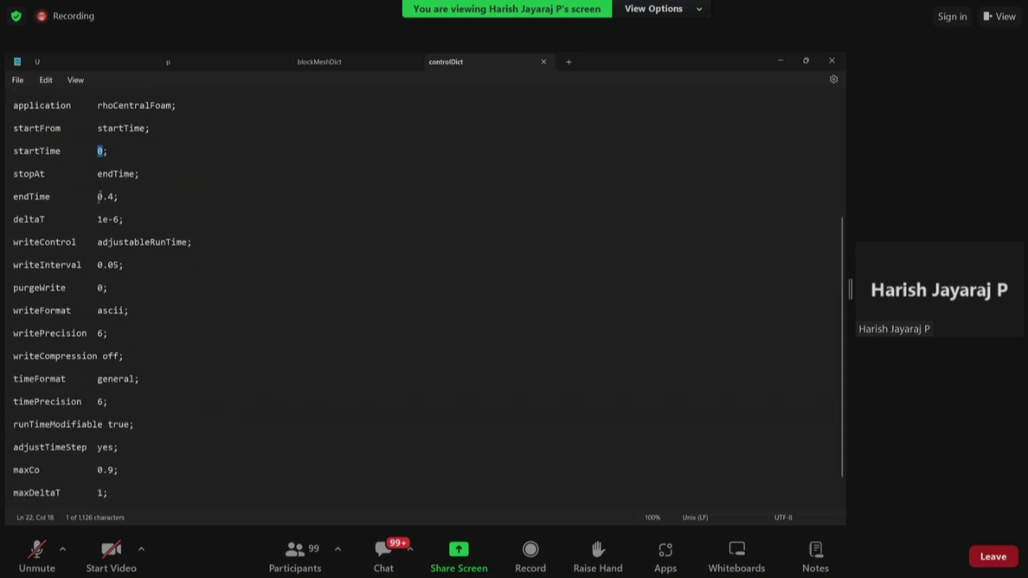
left_click_drag(98, 198, 117, 198)
left_click(106, 205)
scroll(177, 255, "down", 1)
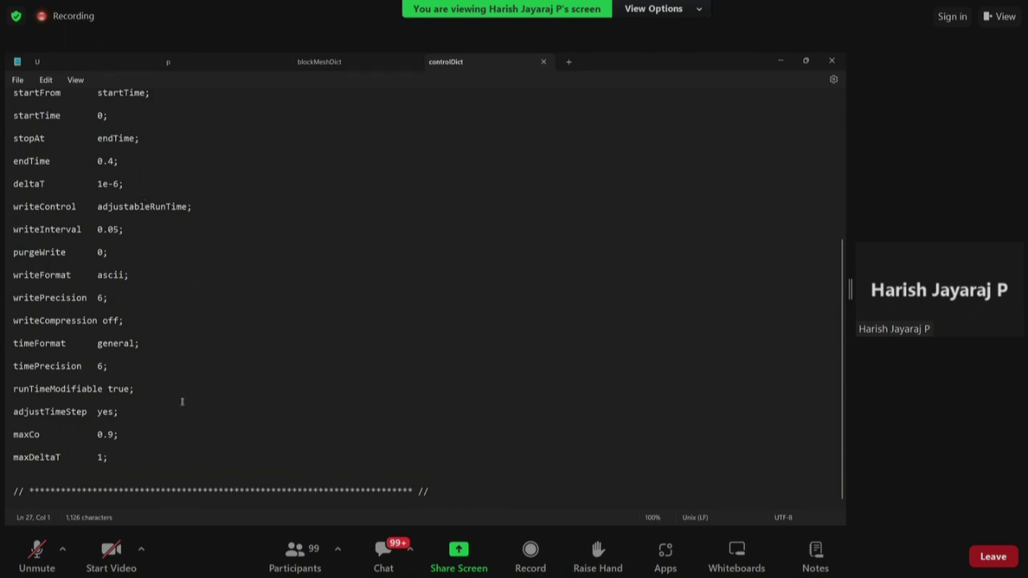
Step: Return to the terminal and open fvSchemes from the system directory with notepad.exe
key("alt+Tab")
key("ctrl+c")
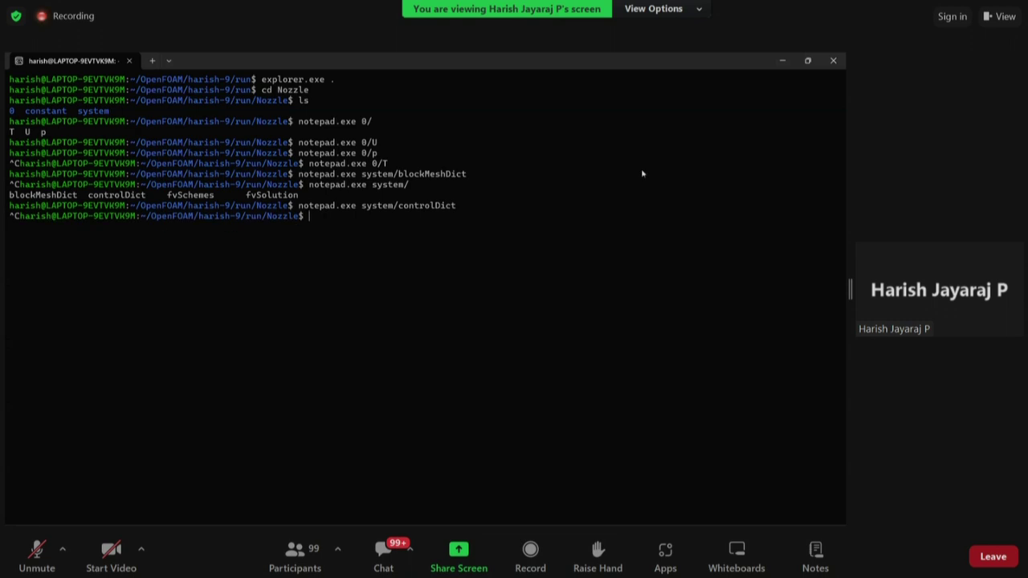
key("Up")
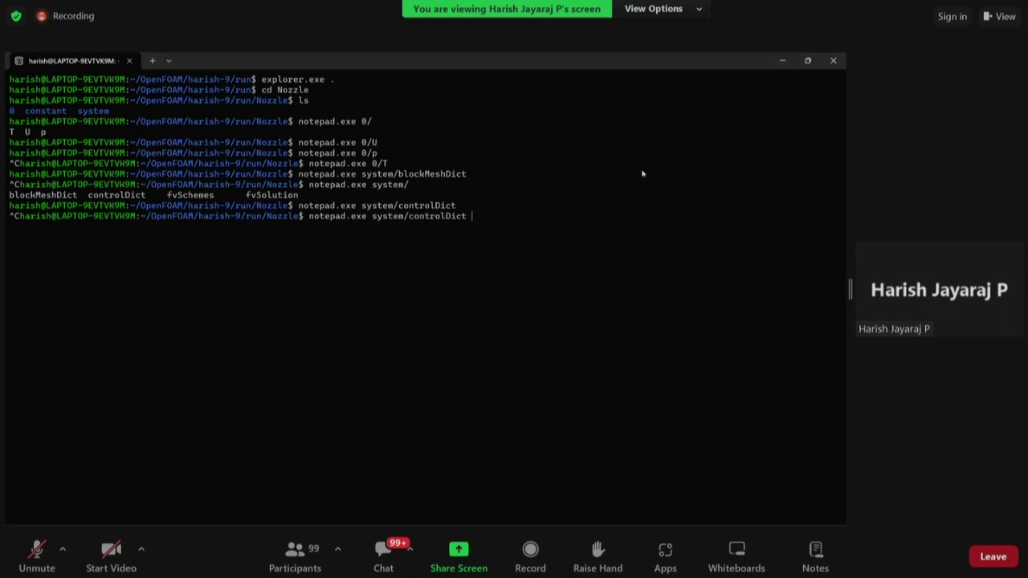
key("BackSpace")
key("BackSpace")
key("BackSpace")
key("BackSpace")
key("BackSpace")
key("BackSpace")
key("BackSpace")
key("BackSpace")
key("BackSpace")
key("BackSpace")
key("BackSpace")
type("fvSc")
key("Tab")
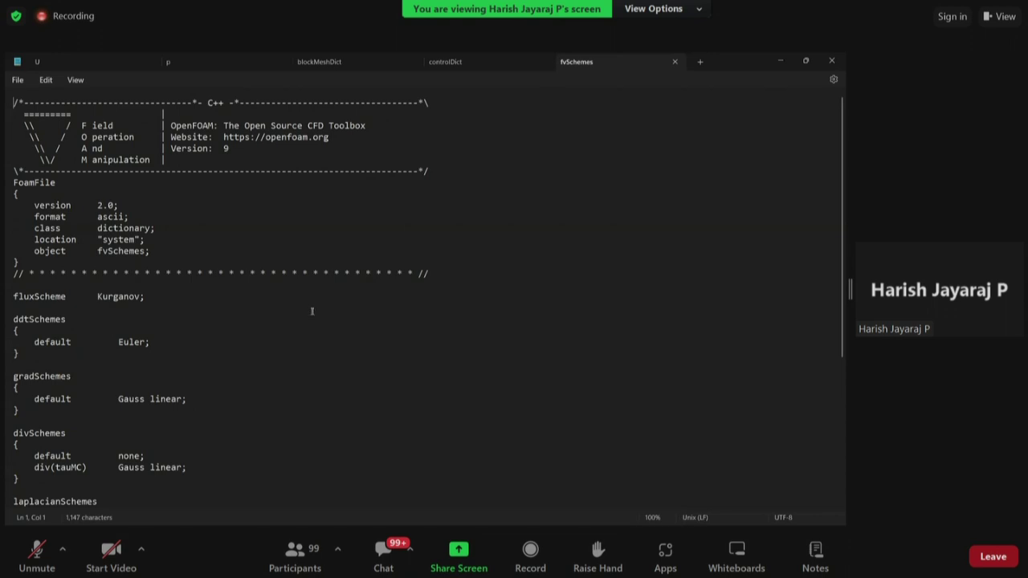
Step: Examine the fluxScheme, ddt, grad, div, laplacian, interpolation and snGrad scheme definitions in fvSchemes
scroll(313, 311, "down", 1)
scroll(312, 311, "down", 3)
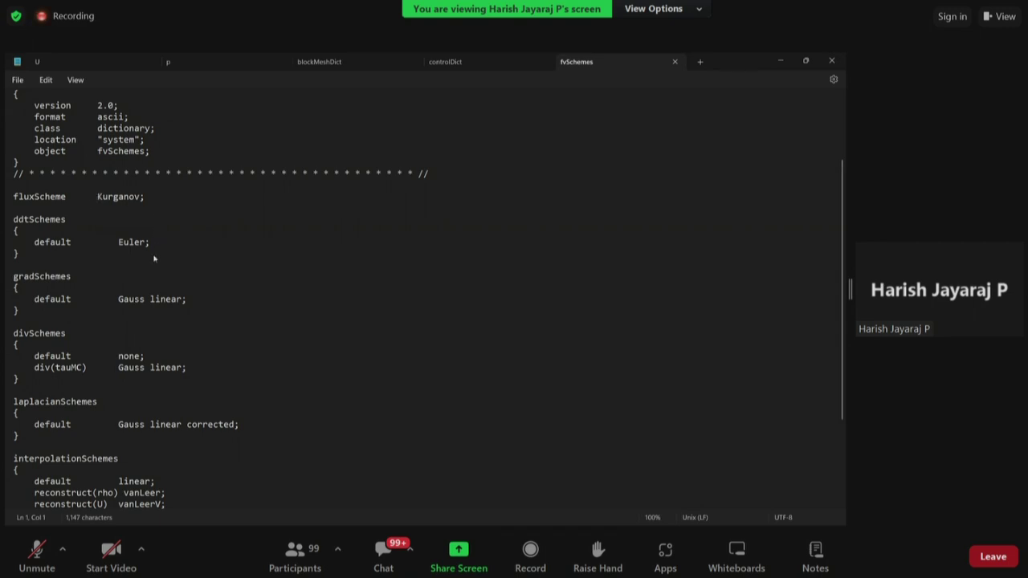
scroll(153, 257, "down", 3)
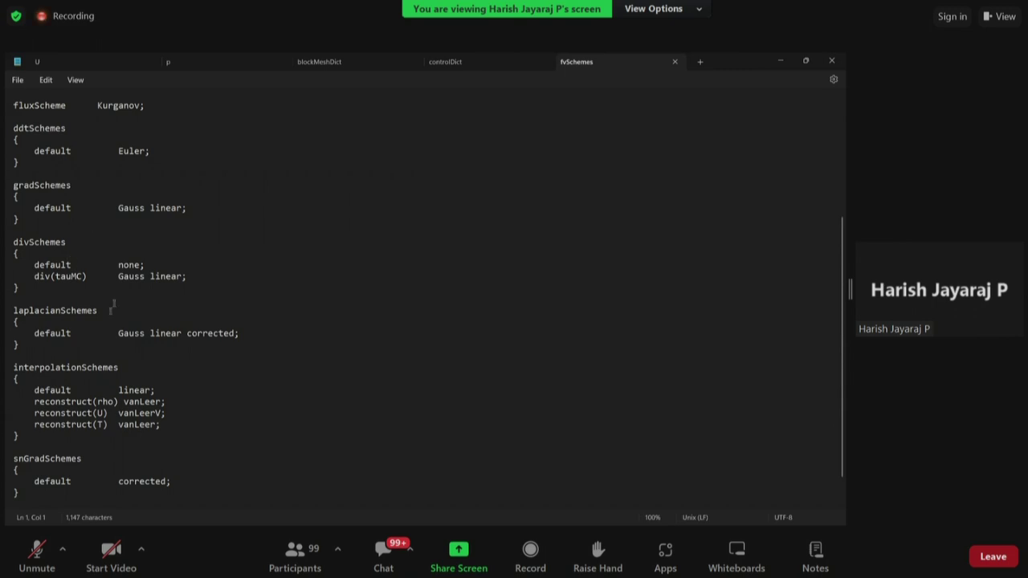
scroll(143, 329, "down", 1)
scroll(152, 319, "up", 3)
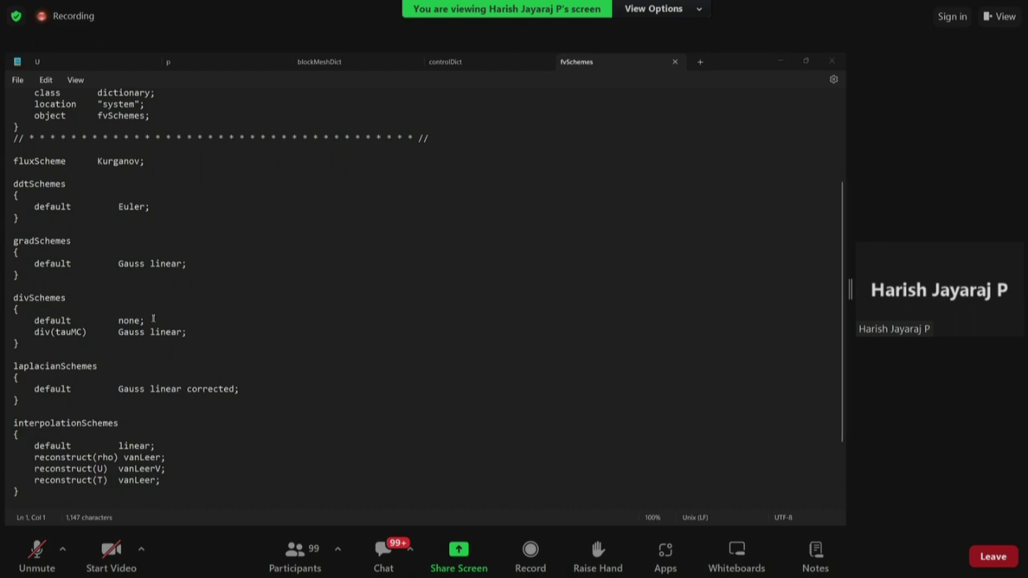
Step: Return to the terminal, list the Nozzle case contents and generate the mesh with blockMesh
key("alt+F4")
key("ctrl+c")
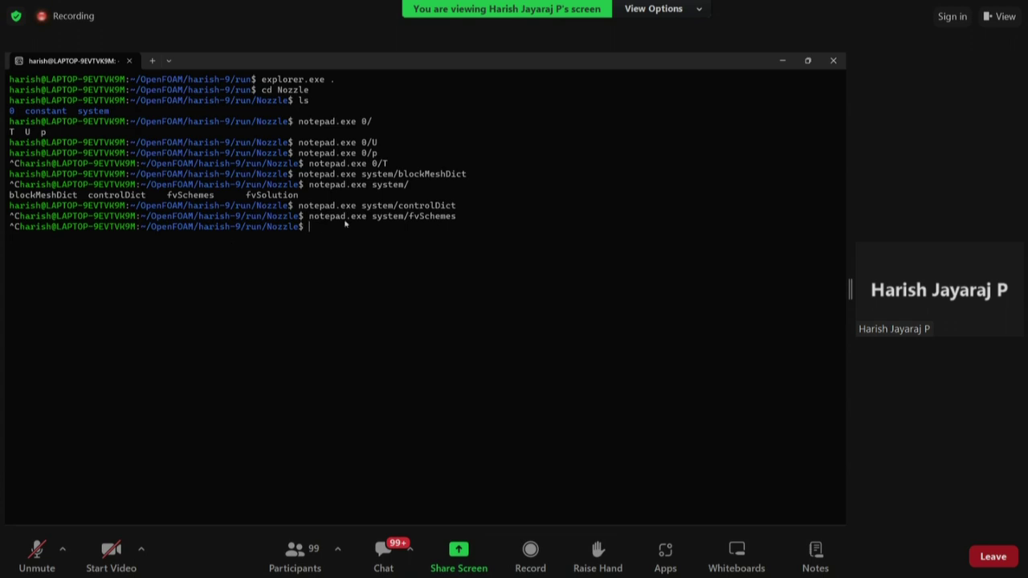
type("ls")
key("Return")
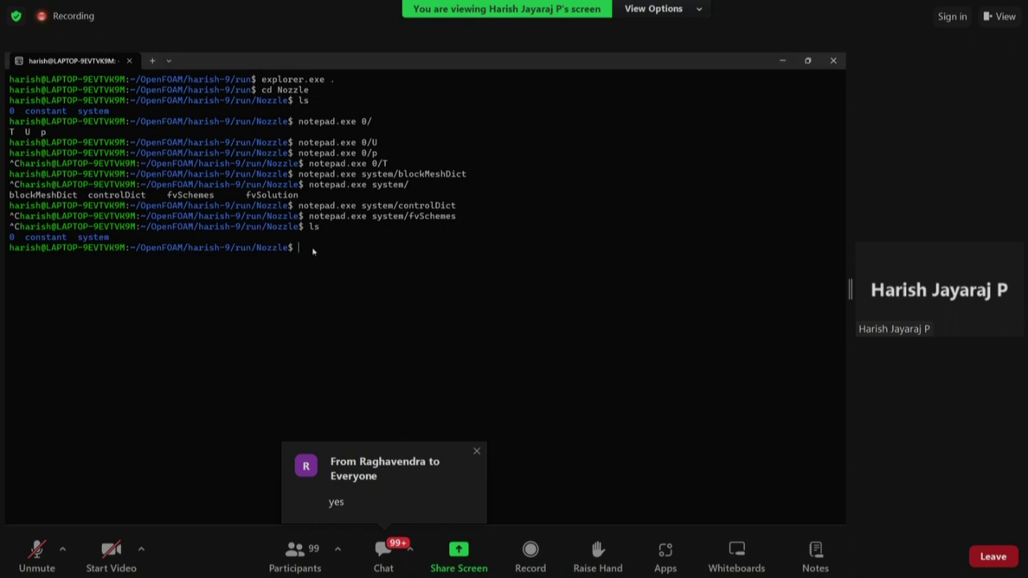
type("blockMesh")
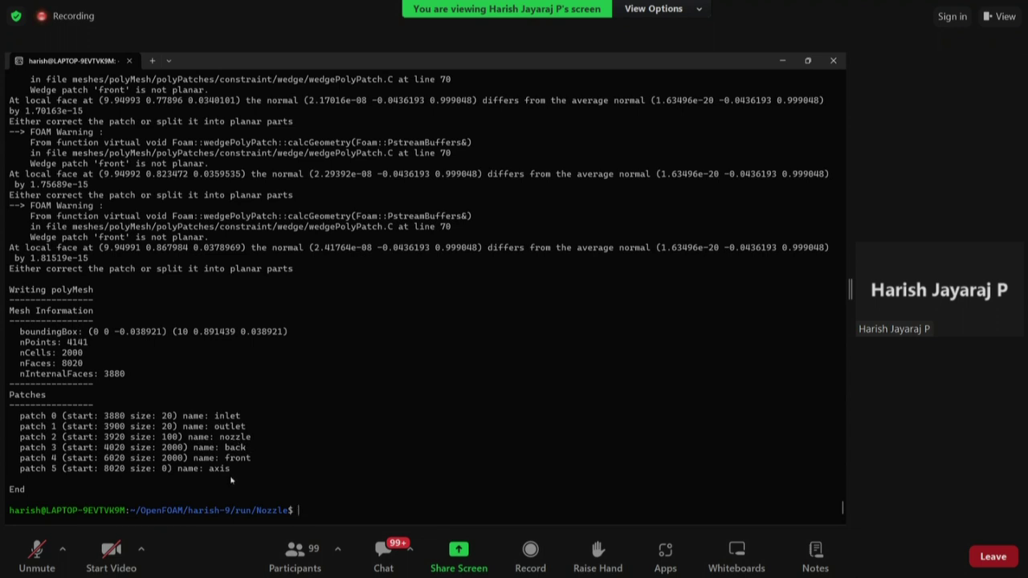
left_click_drag(26, 493, 7, 494)
left_click(25, 494)
Step: Create an empty nozzle.foam file in the Nozzle case directory and open that directory with explorer.exe
double_click(517, 71)
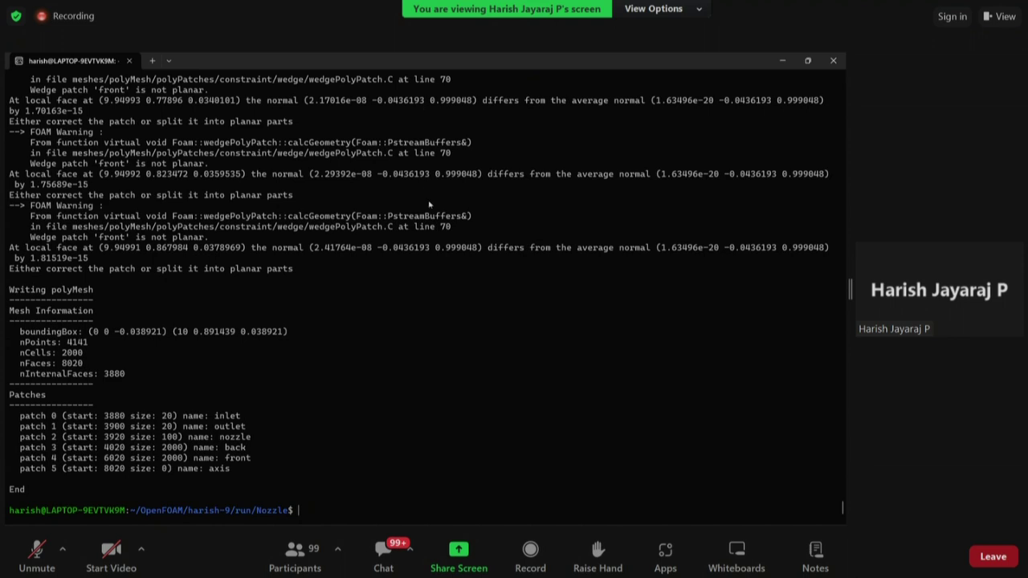
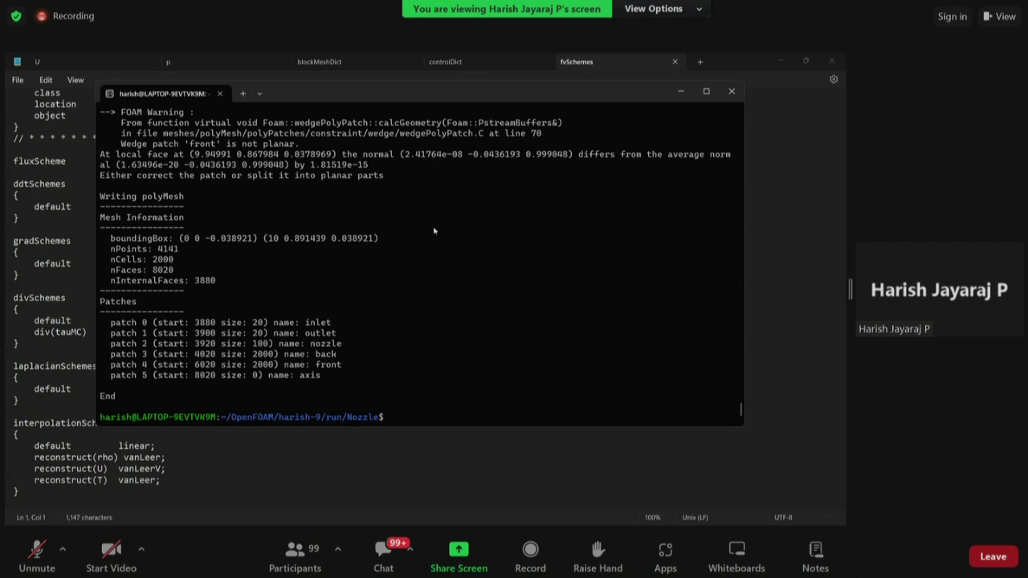
type("touch nozzle.foam")
key("Return")
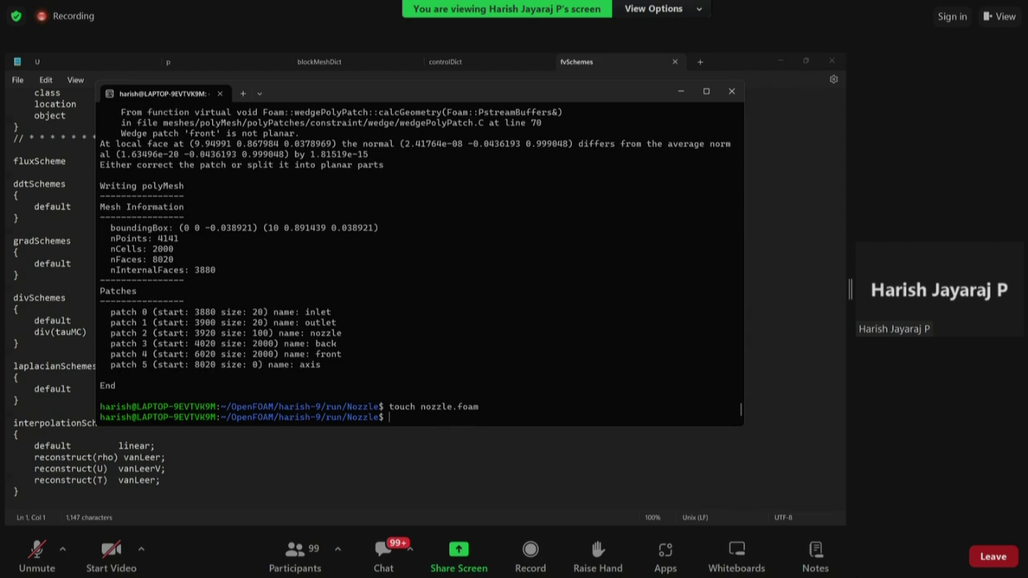
type("explorer.exe .")
left_click_drag(380, 408, 350, 408)
left_click(409, 419)
key("Return")
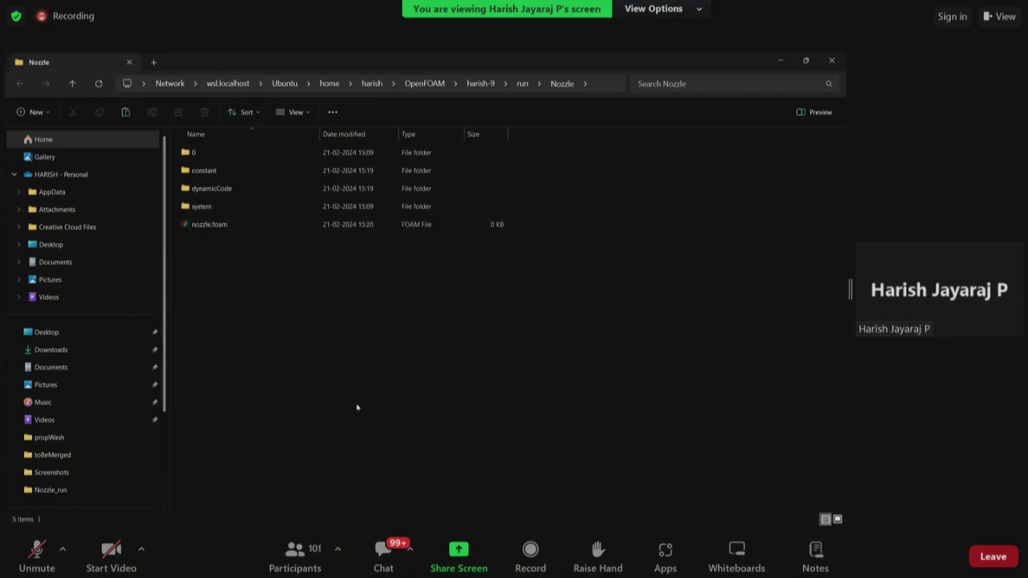
Step: Open nozzle.foam in ParaView and load its internalMesh region into the render view
left_click(206, 188)
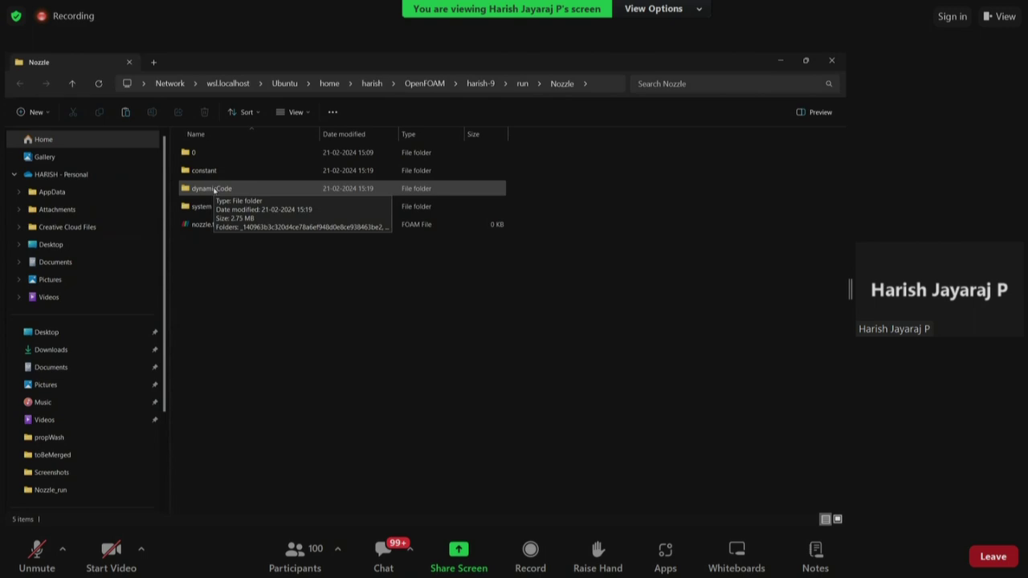
left_click(210, 226)
double_click(210, 226)
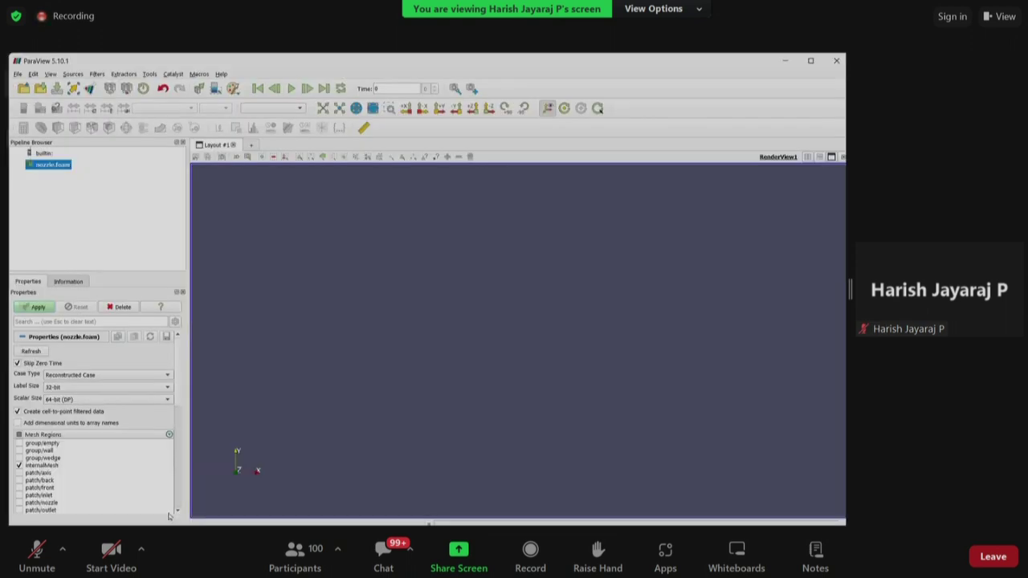
left_click(37, 308)
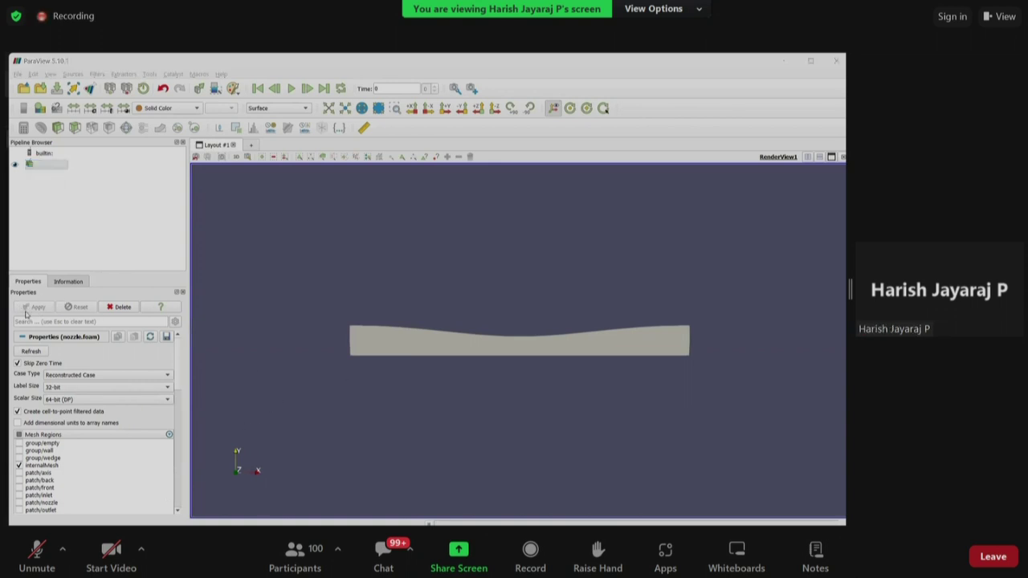
Step: Examine the nozzle mesh from several angles, including its wedge-shaped end face and curved upper wall
scroll(479, 366, "up", 1)
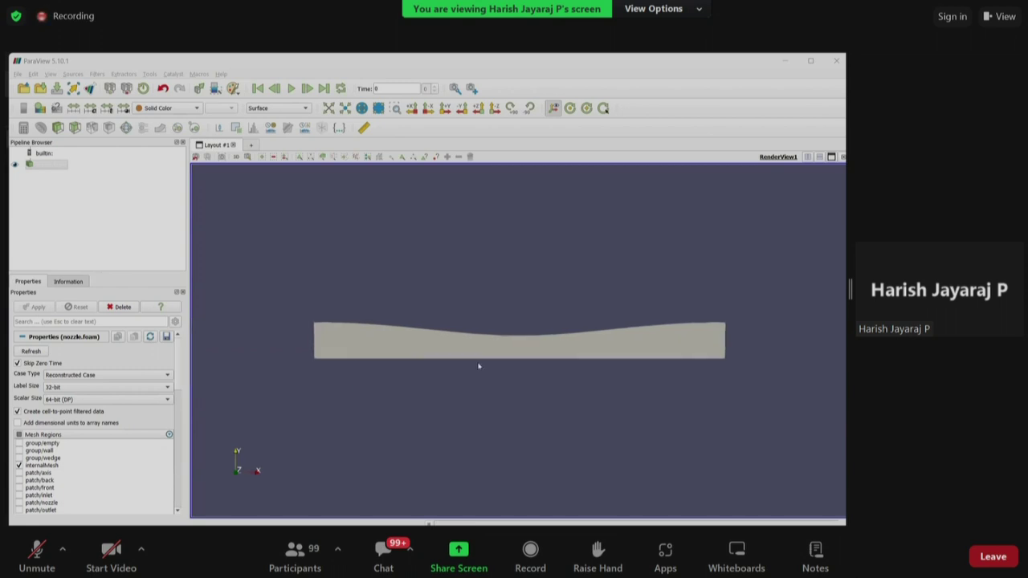
left_click_drag(420, 396, 526, 407)
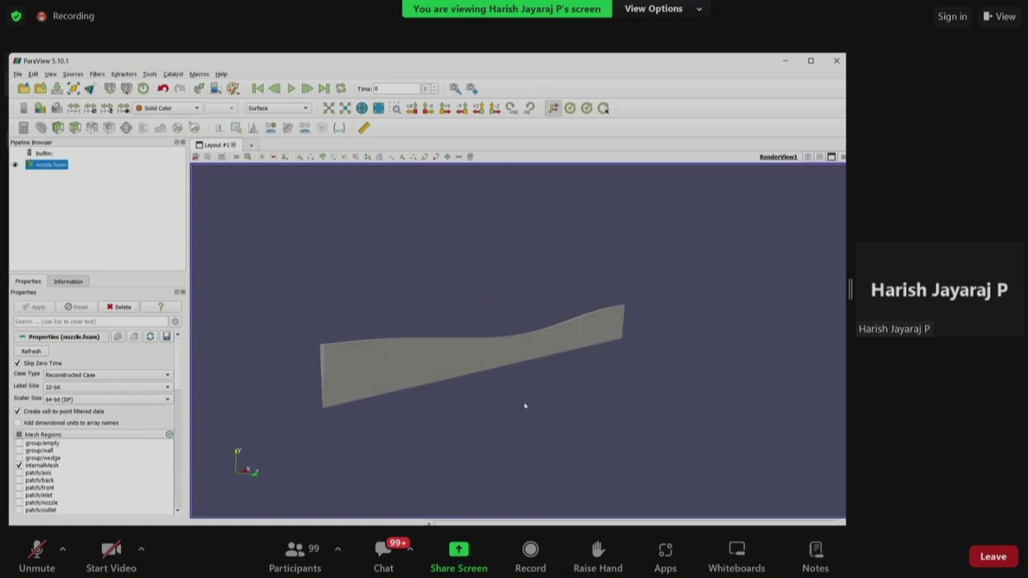
left_click_drag(494, 376, 519, 399)
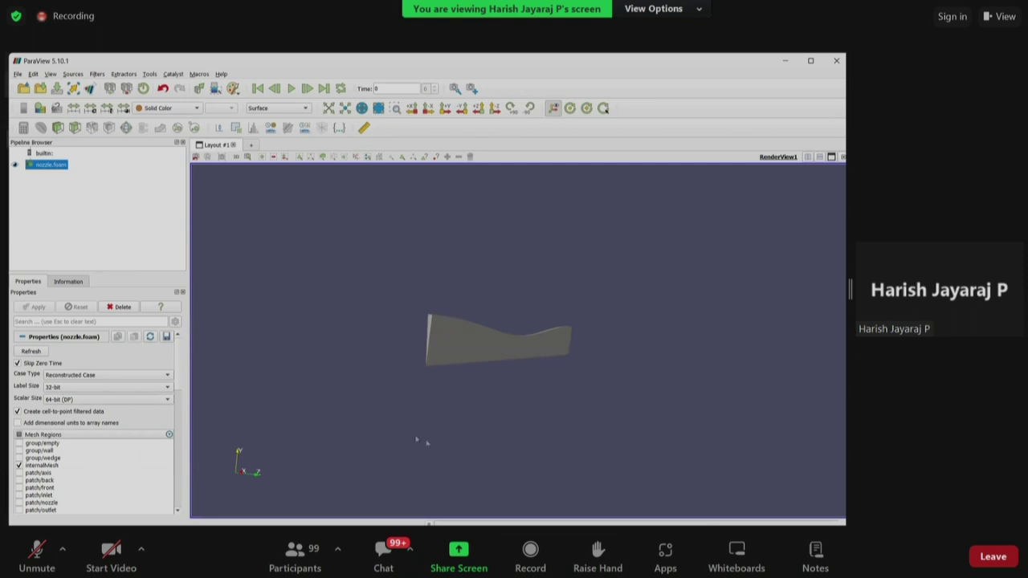
left_click_drag(445, 337, 479, 371)
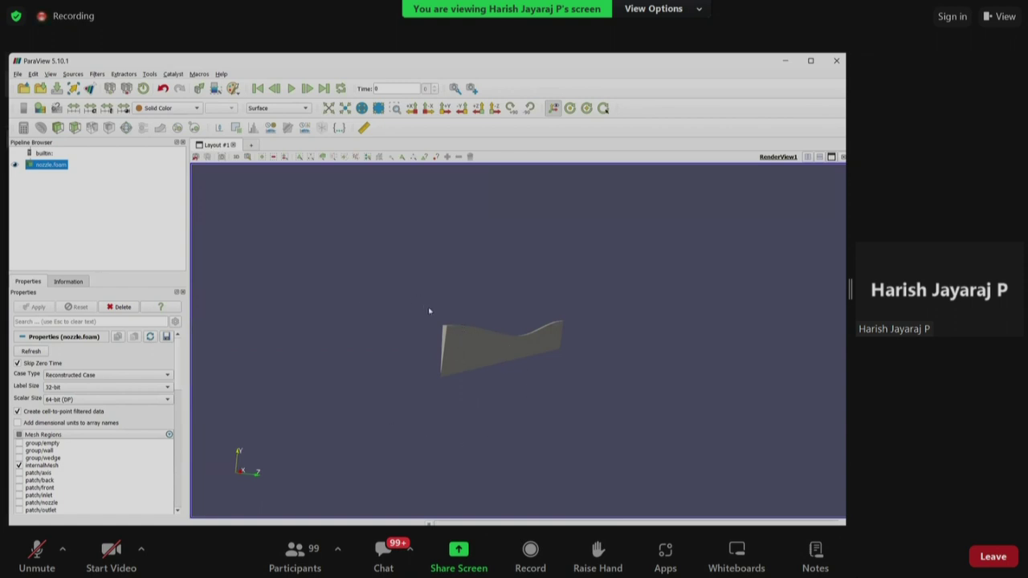
scroll(453, 341, "up", 3)
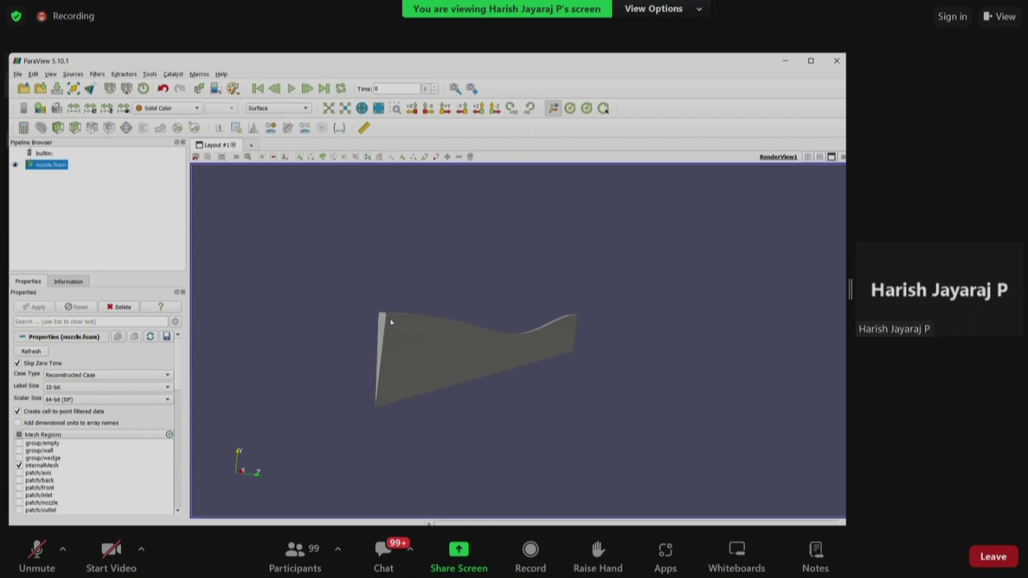
left_click_drag(394, 327, 425, 321)
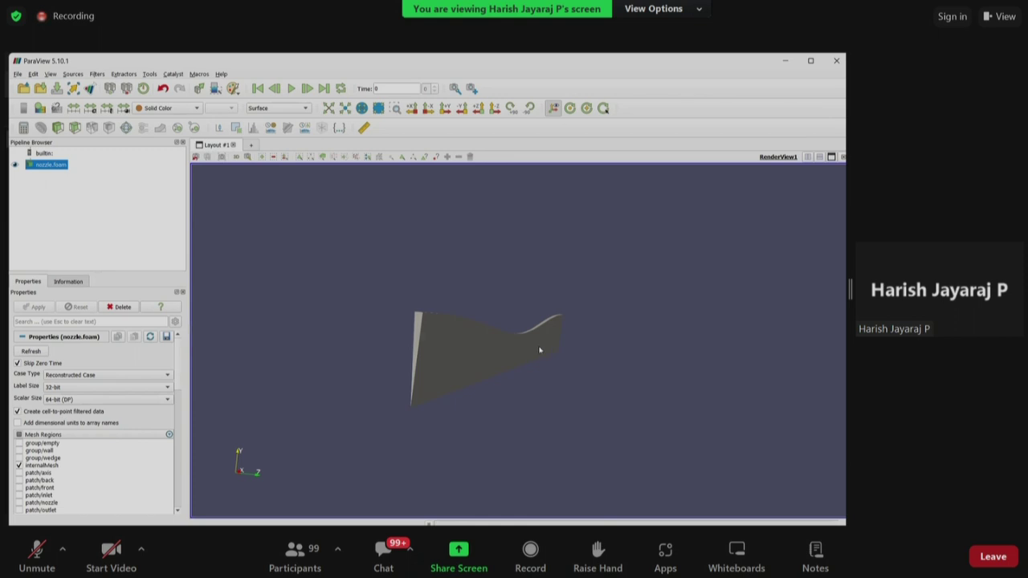
left_click_drag(525, 353, 522, 354)
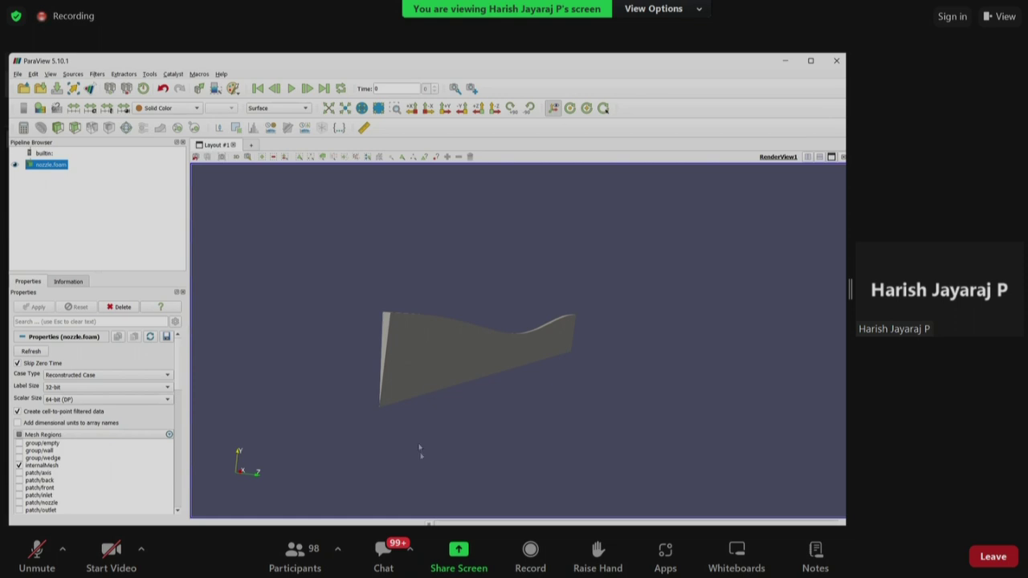
left_click_drag(551, 357, 194, 427)
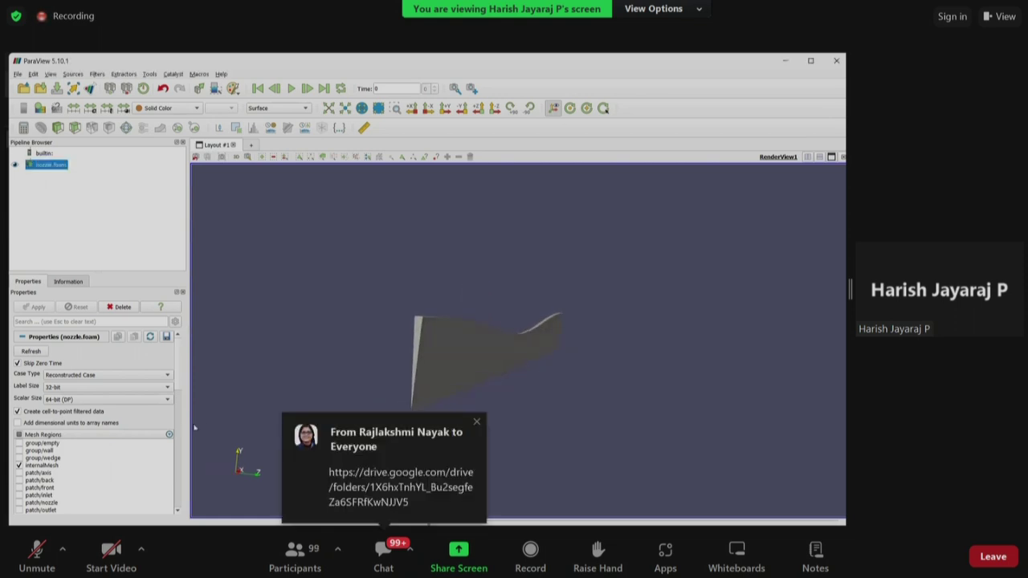
Step: Display the nozzle mesh as Surface With Edges and inspect its cells from the side and the wedge-shaped end
left_click(305, 108)
key("Down")
key("Return")
scroll(384, 233, "up", 5)
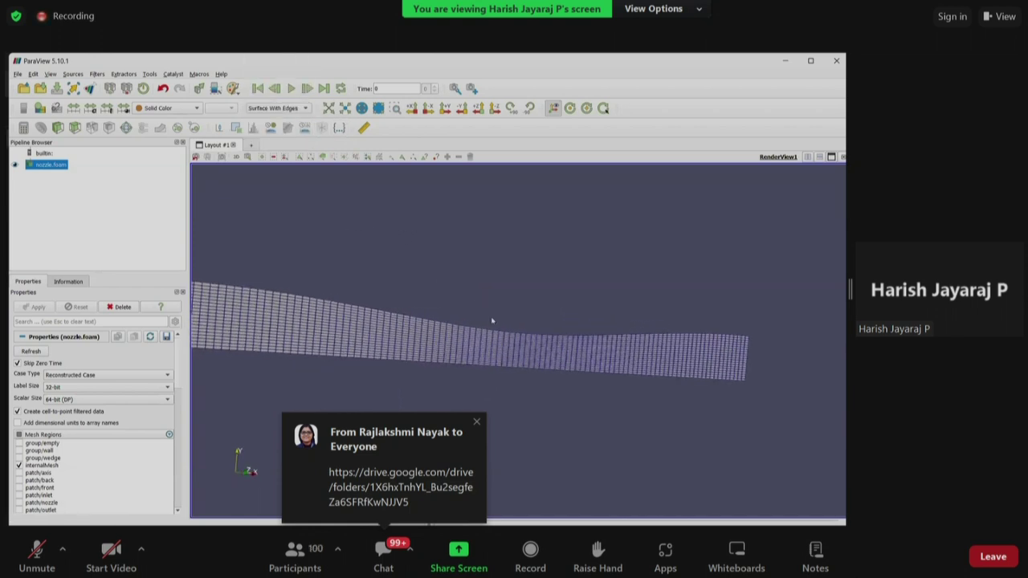
scroll(493, 321, "up", 5)
left_click_drag(439, 342, 586, 340)
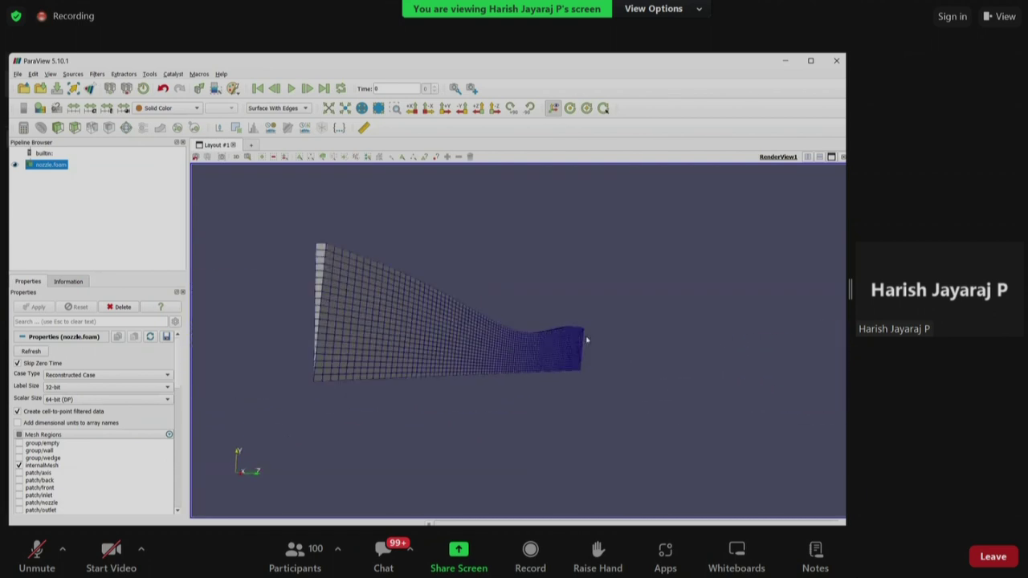
left_click_drag(368, 323, 388, 361)
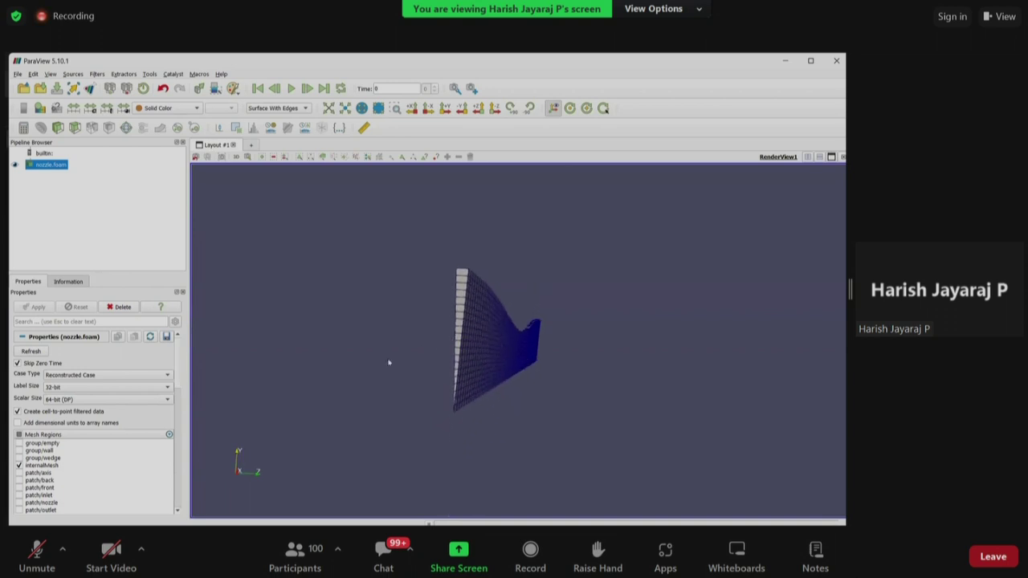
Step: Replace the internalMesh region with only the inlet and outlet patches and view both ends of the nozzle
left_click(19, 495)
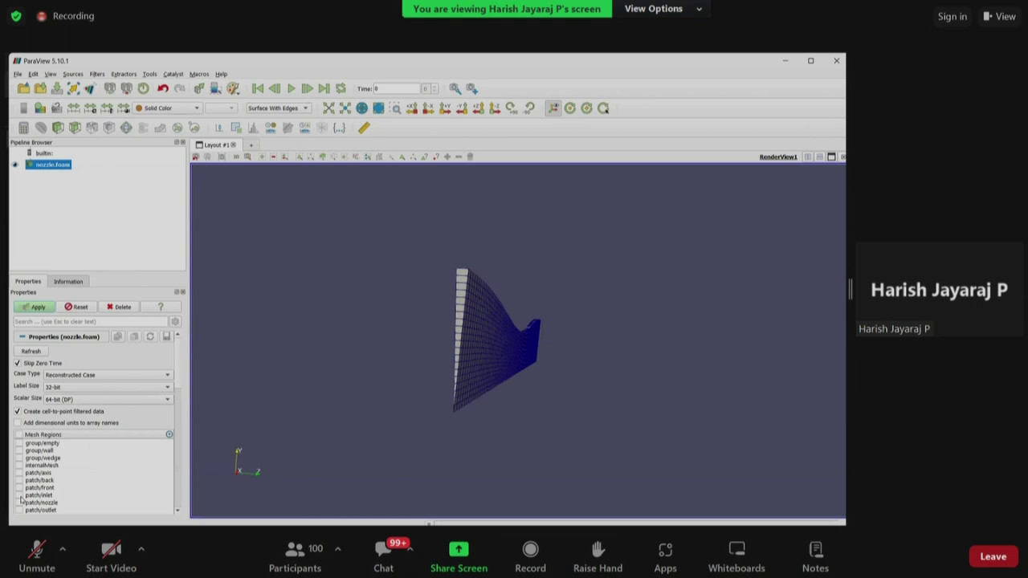
left_click(20, 465)
left_click(19, 510)
left_click(34, 307)
left_click_drag(484, 378, 585, 317)
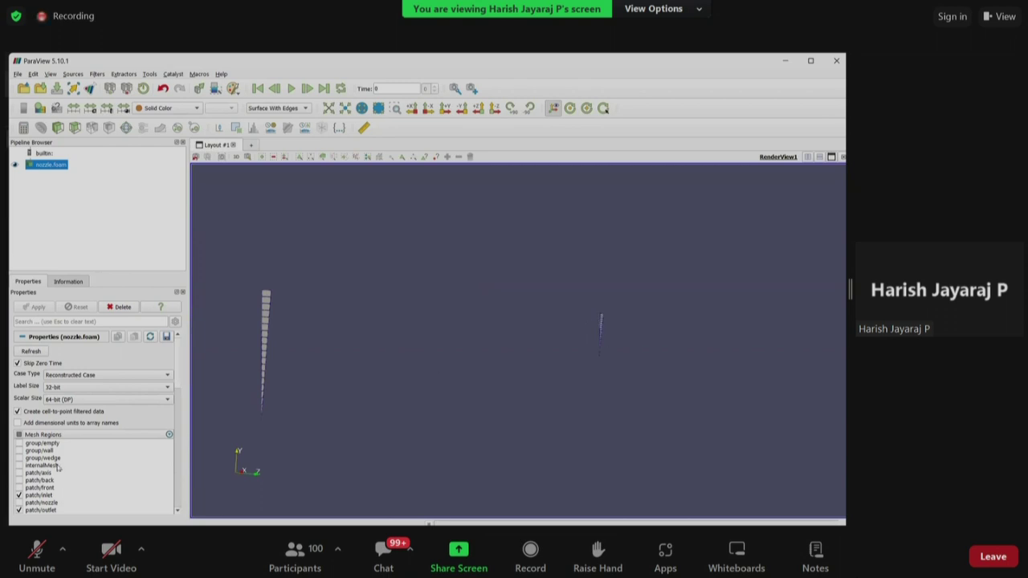
Step: Add the nozzle wall patch to the loaded inlet and outlet patches and inspect its curved profile
left_click(19, 503)
left_click(36, 307)
left_click_drag(402, 395, 516, 352)
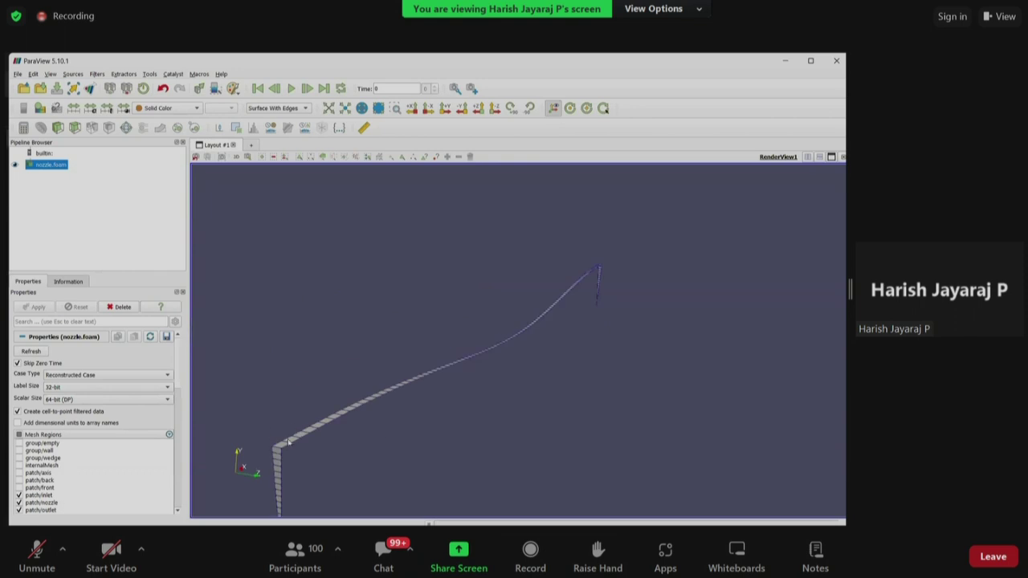
left_click_drag(504, 400, 491, 400)
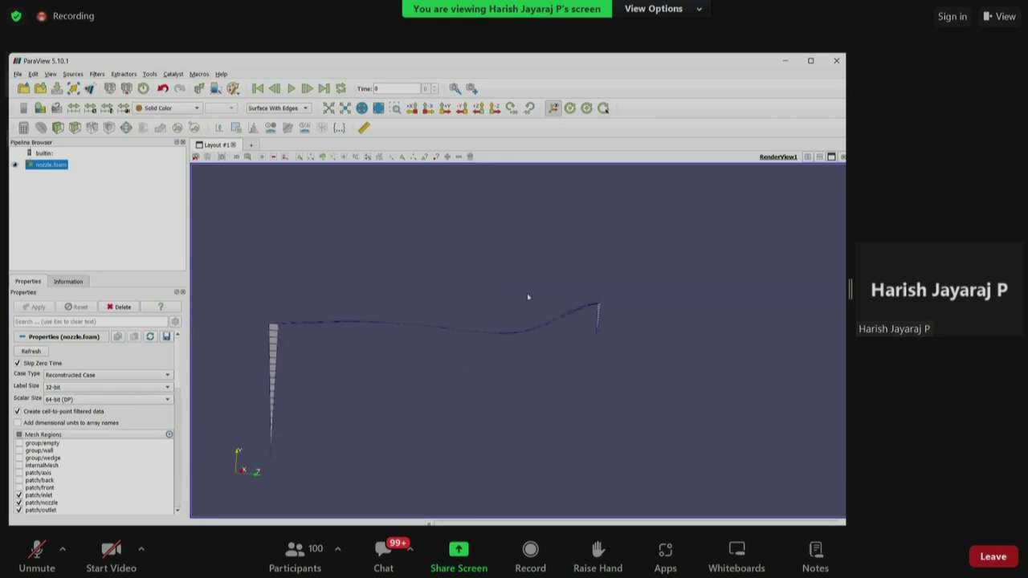
Step: Load the axis patch alongside inlet, outlet and nozzle, leaving front and back unselected, and inspect the patches from several angles
left_click(18, 480)
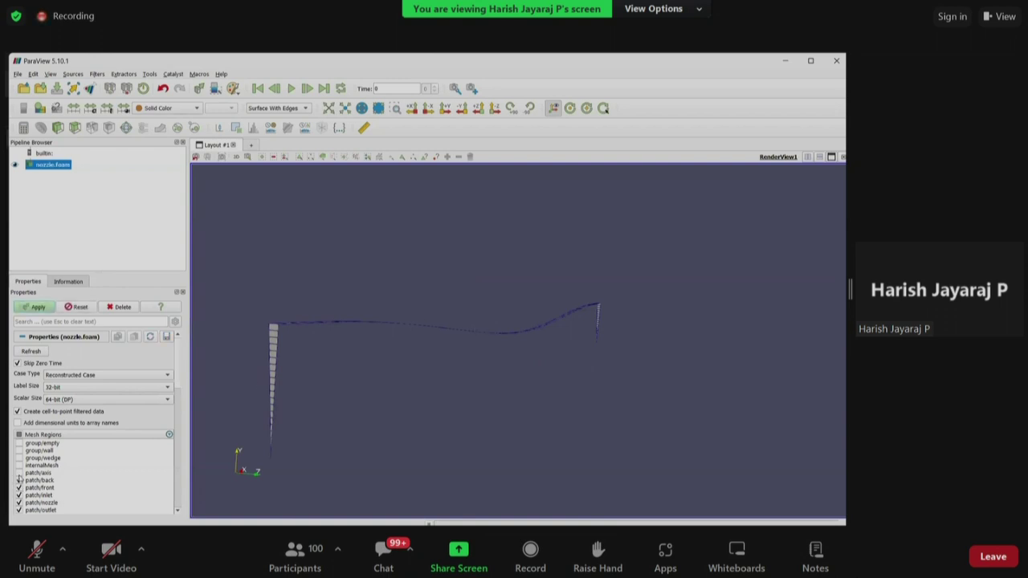
left_click(18, 487)
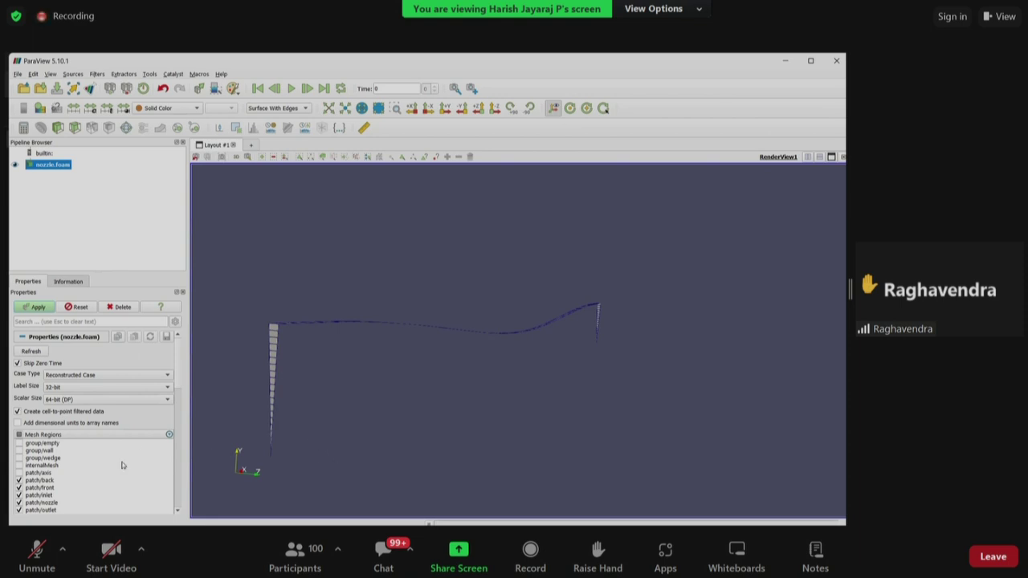
left_click(19, 473)
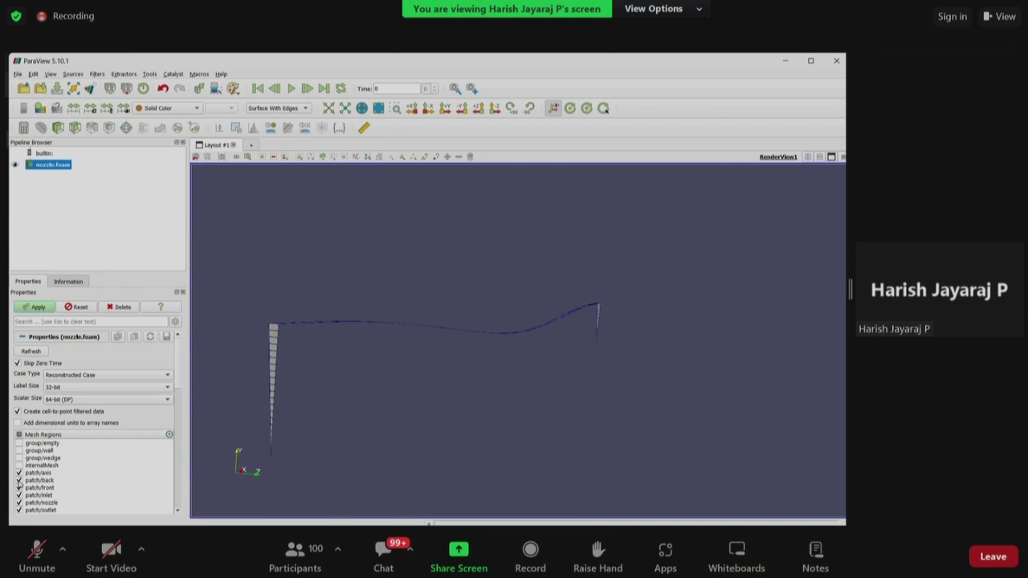
left_click(19, 481)
left_click(35, 307)
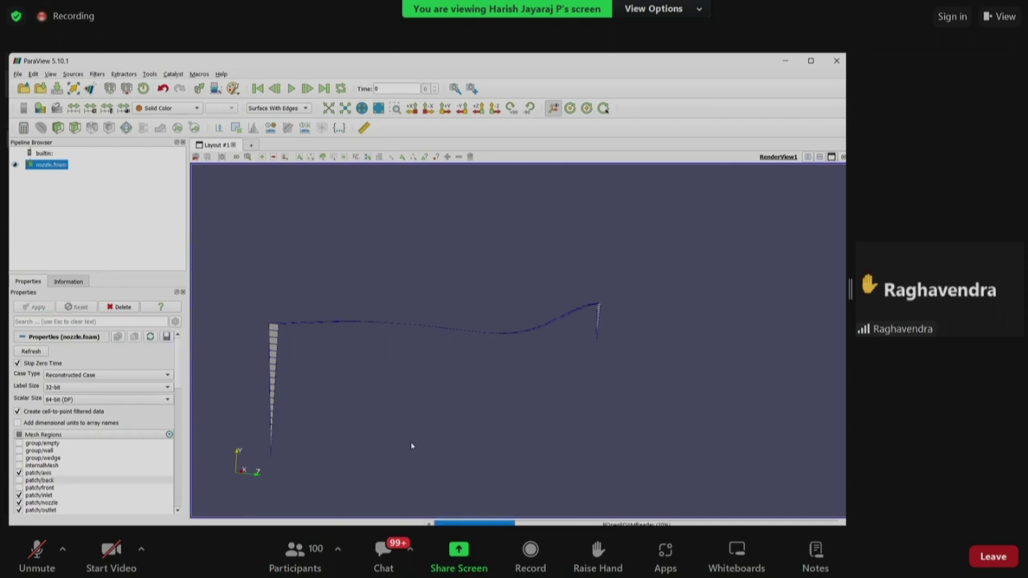
left_click_drag(411, 434, 386, 485)
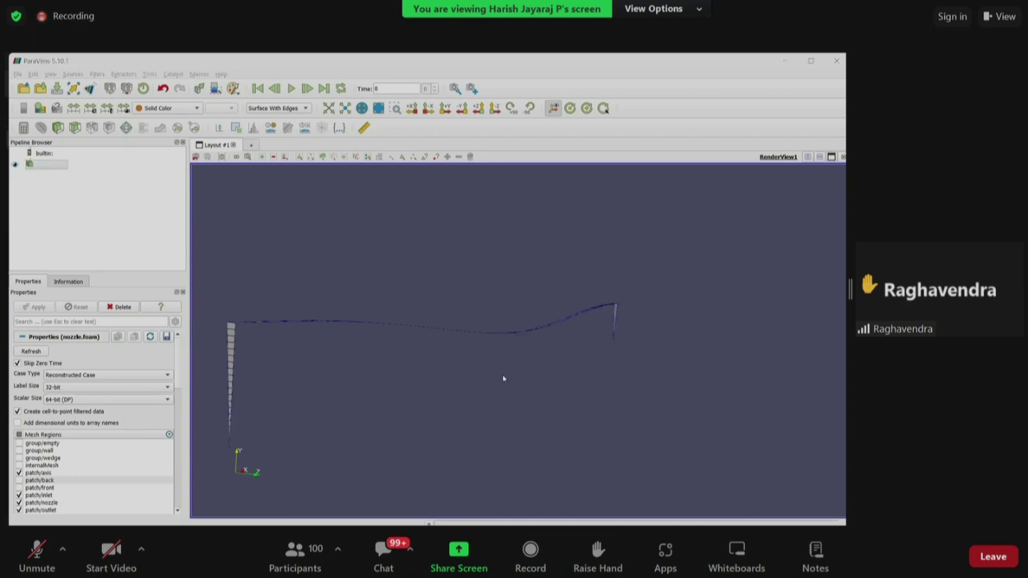
left_click_drag(426, 347, 256, 446)
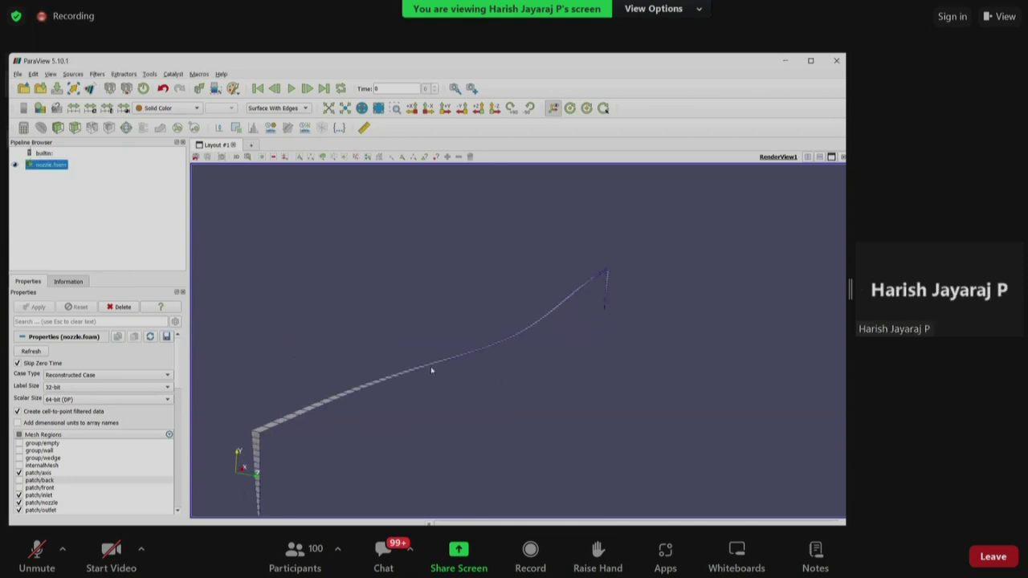
mouse_move(582, 331)
left_mouse_down()
mouse_move(638, 286)
mouse_move(577, 347)
left_mouse_up()
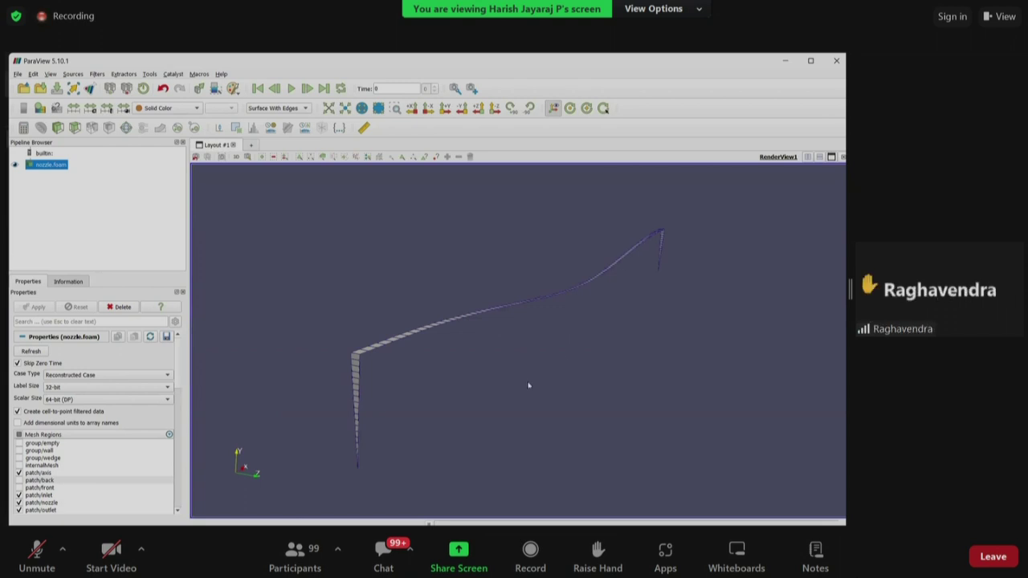
left_click_drag(528, 384, 525, 384)
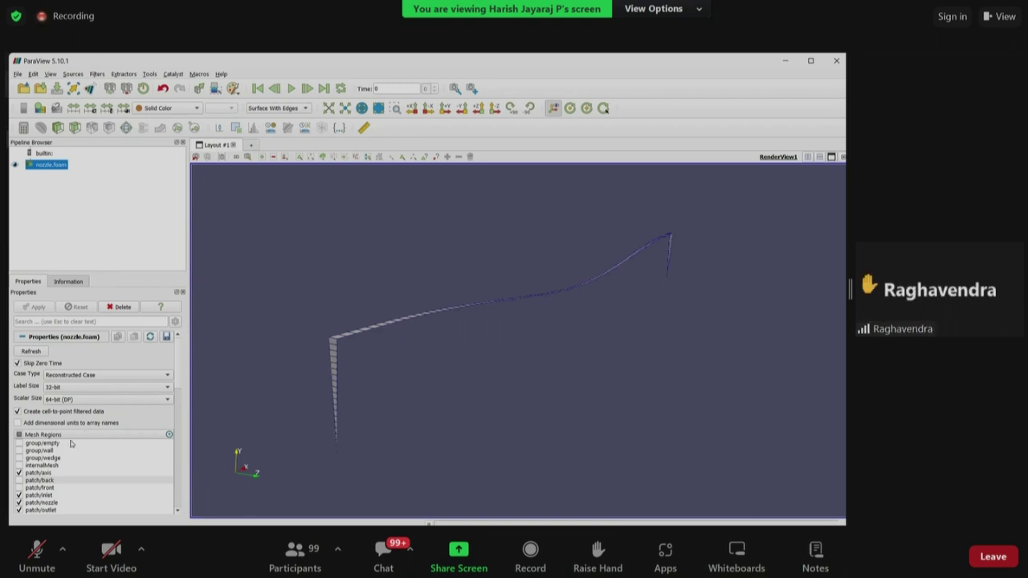
Step: Add the front and back wedge patches to the displayed regions and view the side of the nozzle
left_click(18, 480)
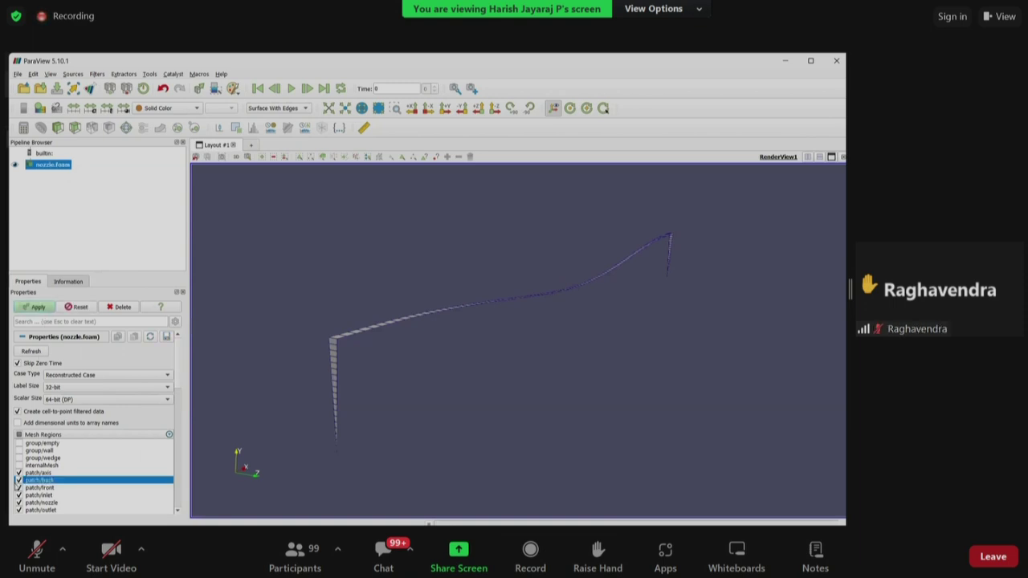
left_click(37, 308)
left_click_drag(436, 367, 30, 410)
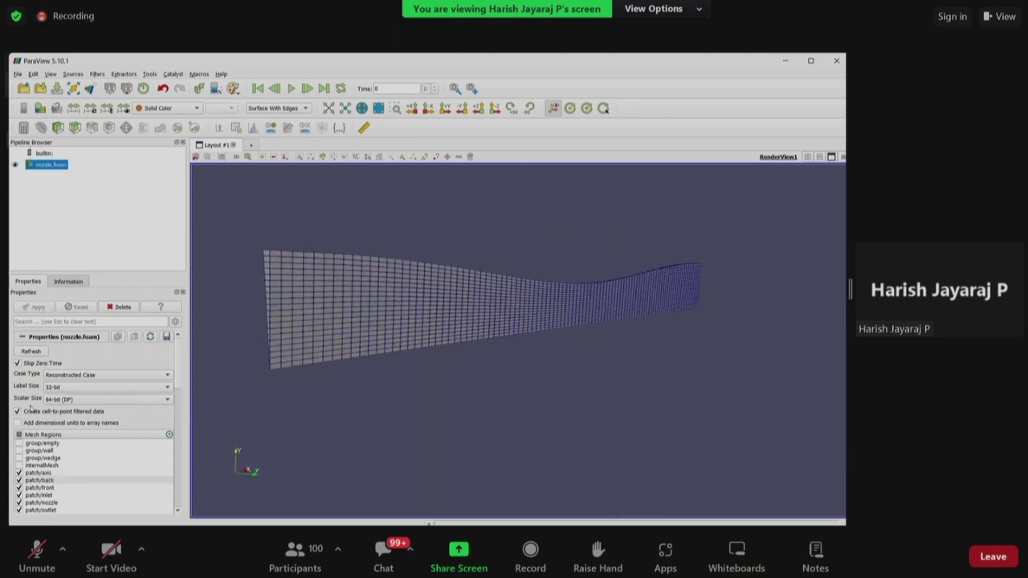
Step: Restore internalMesh as the only loaded region and view the full nozzle mesh side-on along the Z axis
left_click(18, 435)
left_click(18, 435)
left_click(19, 465)
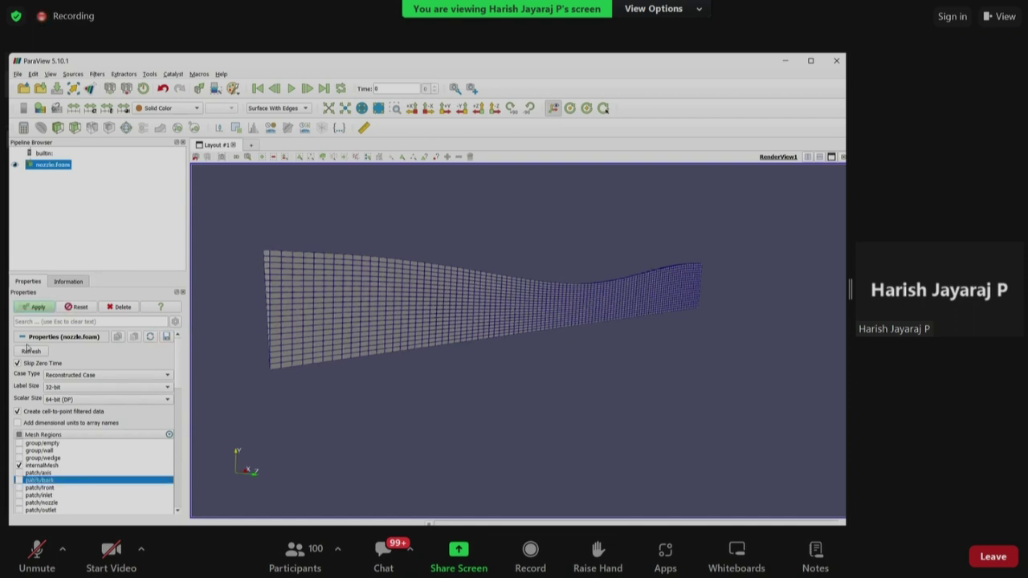
left_click(36, 306)
left_click_drag(402, 362, 377, 354)
left_click(495, 108)
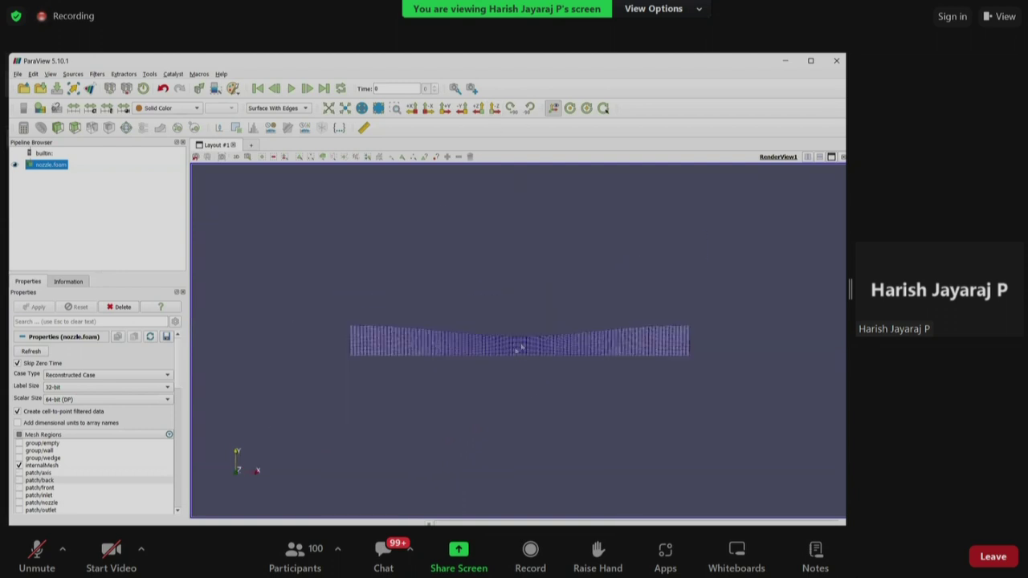
scroll(482, 378, "up", 3)
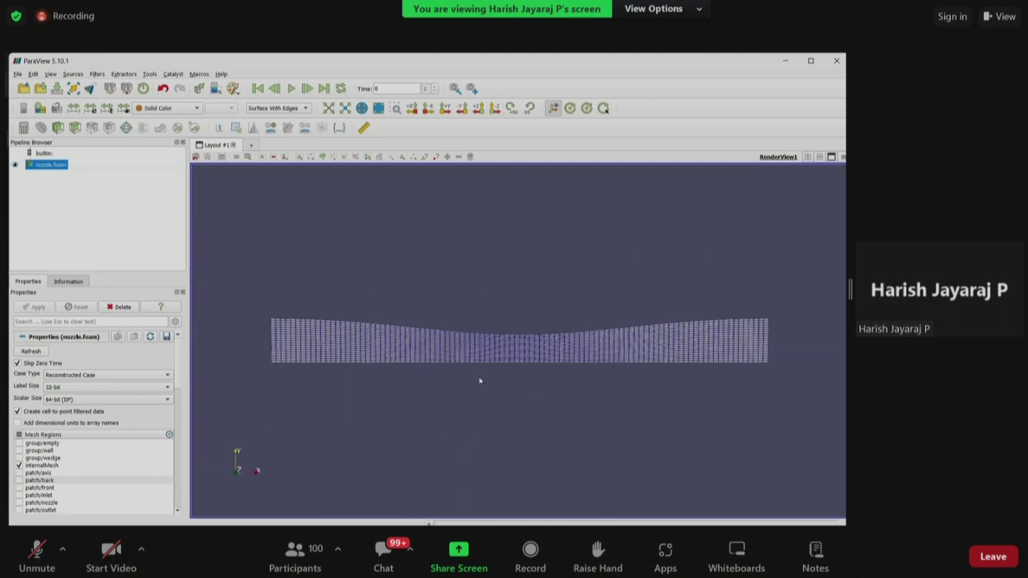
Step: Close ParaView, return to the terminal and open constant/momentumTransport with notepad.exe to check the simulation type
left_click(834, 61)
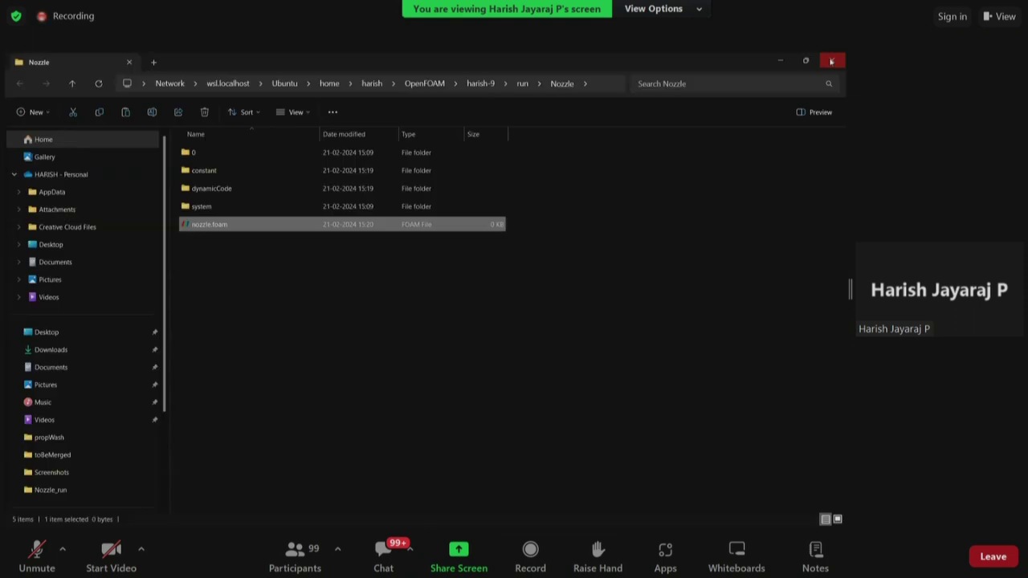
key("alt+Tab")
key("alt+Tab")
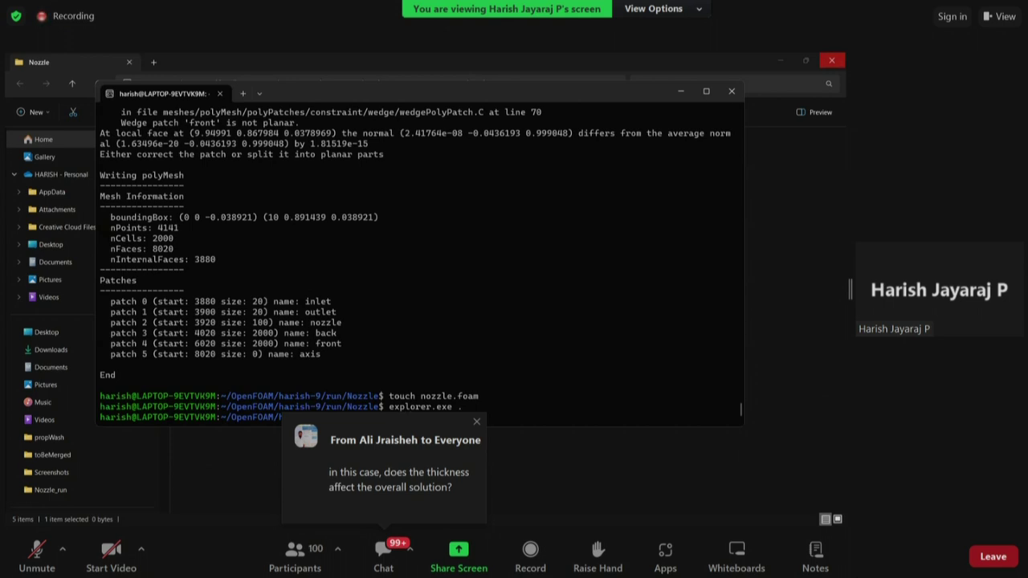
type("notepad.exe ")
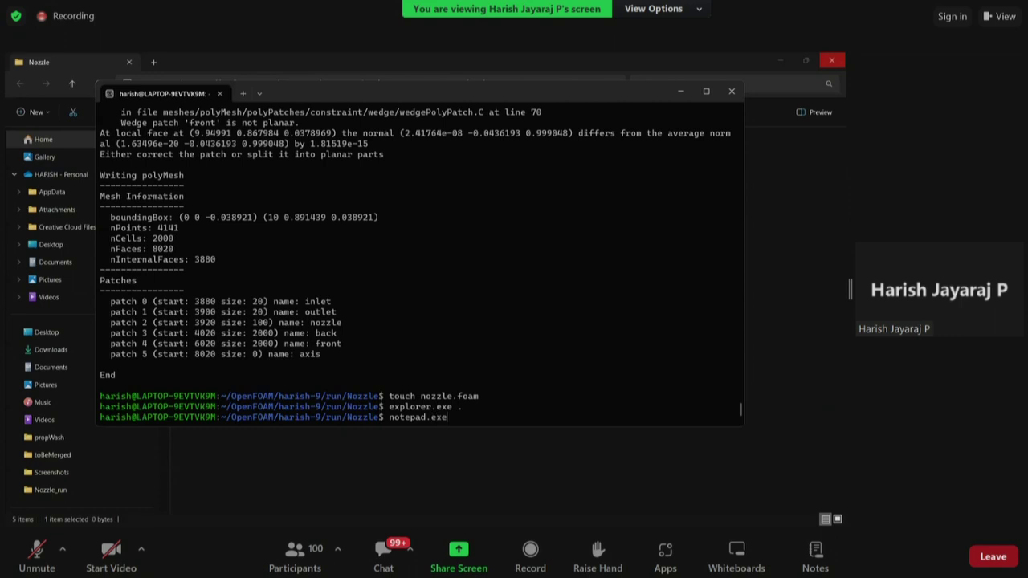
type("con")
key("Tab")
key("Tab")
key("Tab")
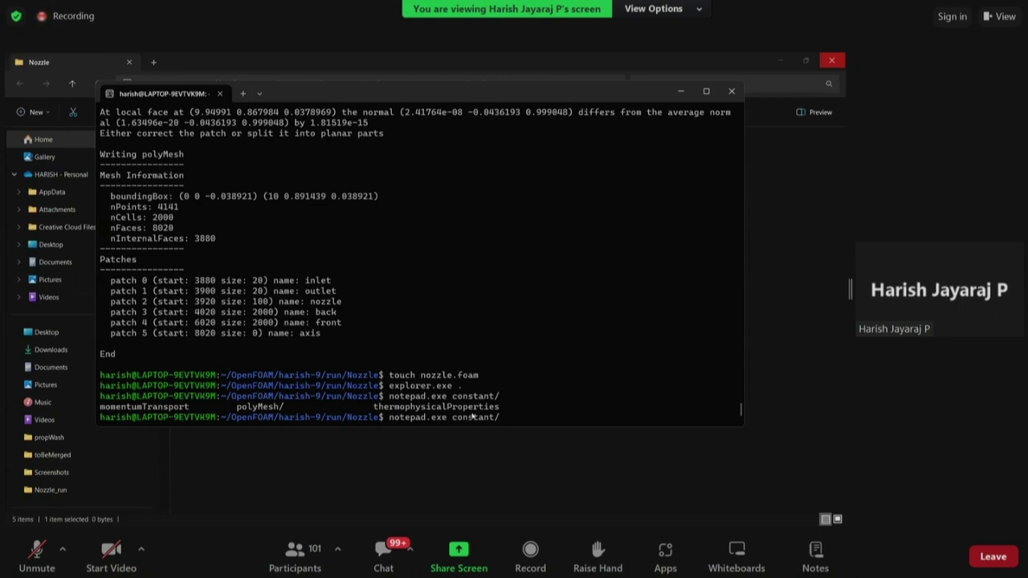
type("mom")
key("Tab")
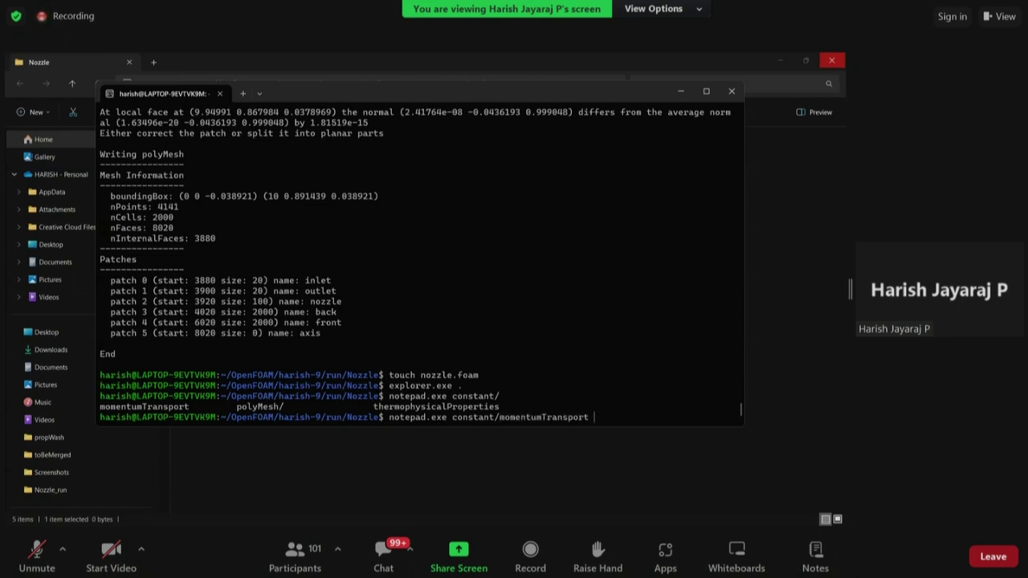
key("Return")
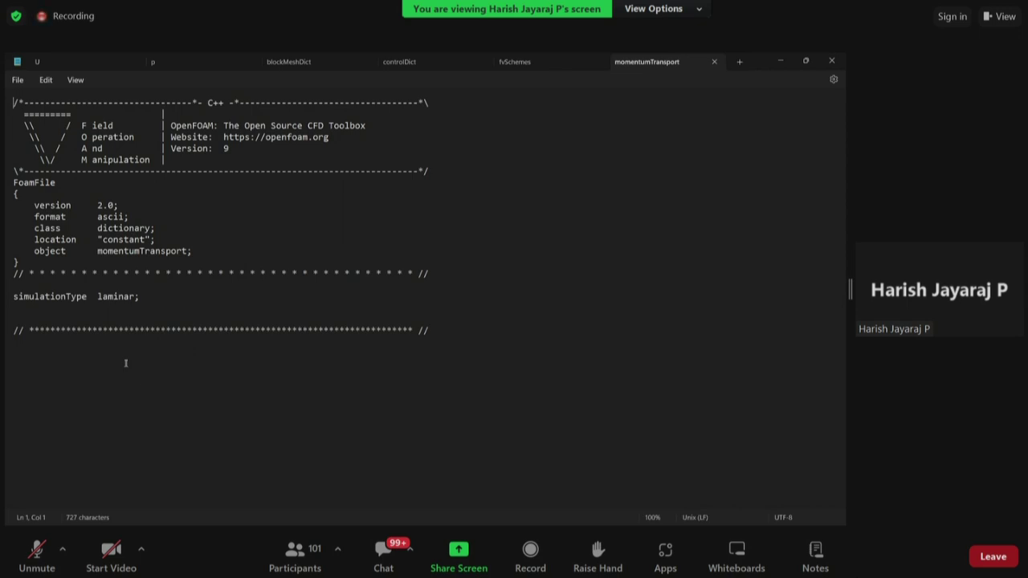
left_click(822, 62)
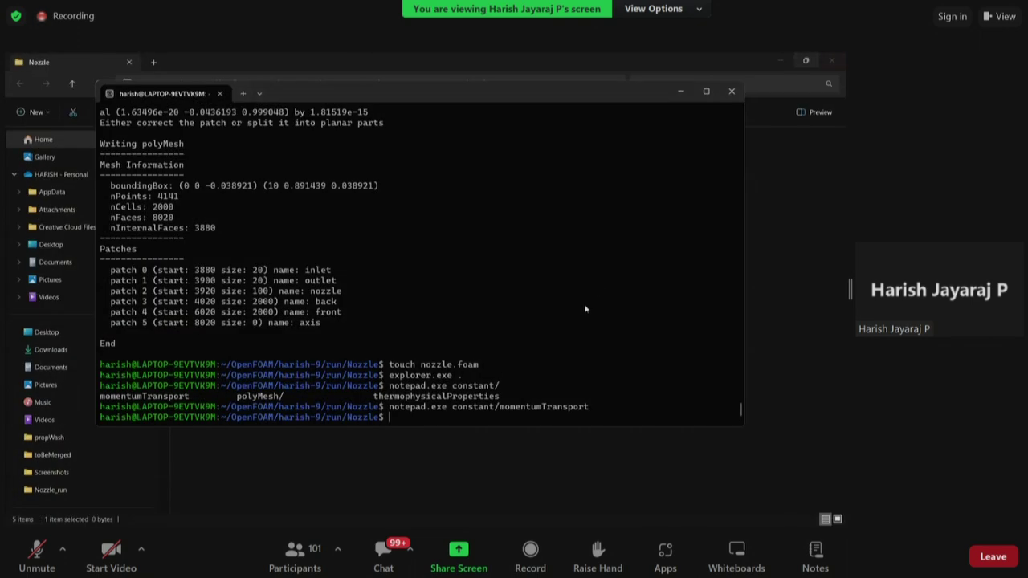
Step: Reuse the last terminal command to open constant/thermophysicalProperties with notepad.exe
key("Up")
key("BackSpace")
key("BackSpace")
key("BackSpace")
key("BackSpace")
key("BackSpace")
key("BackSpace")
key("BackSpace")
key("BackSpace")
key("BackSpace")
key("BackSpace")
key("BackSpace")
key("BackSpace")
key("BackSpace")
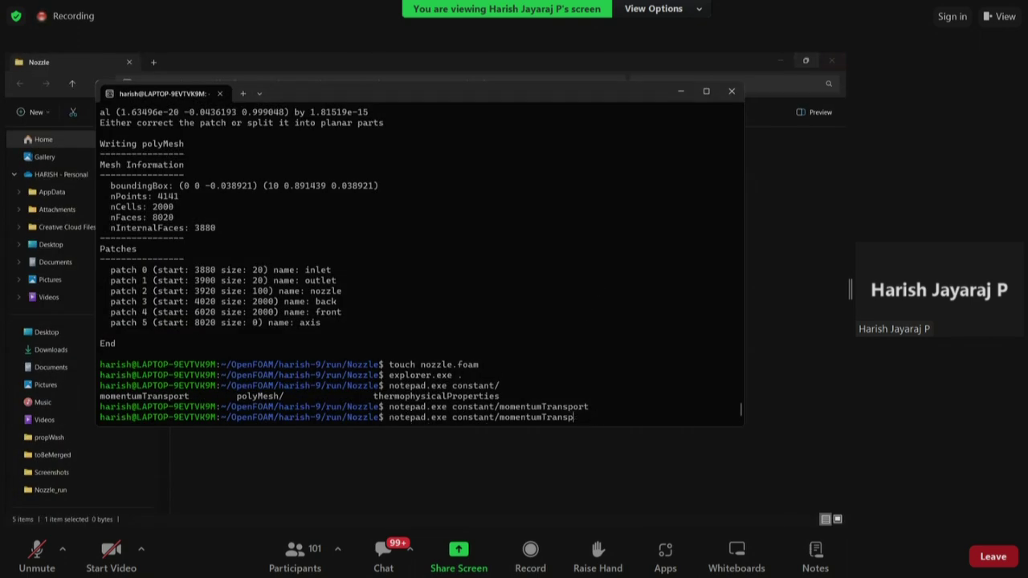
key("BackSpace")
key("BackSpace")
key("BackSpace")
key("BackSpace")
key("BackSpace")
type("th")
key("Tab")
key("Return")
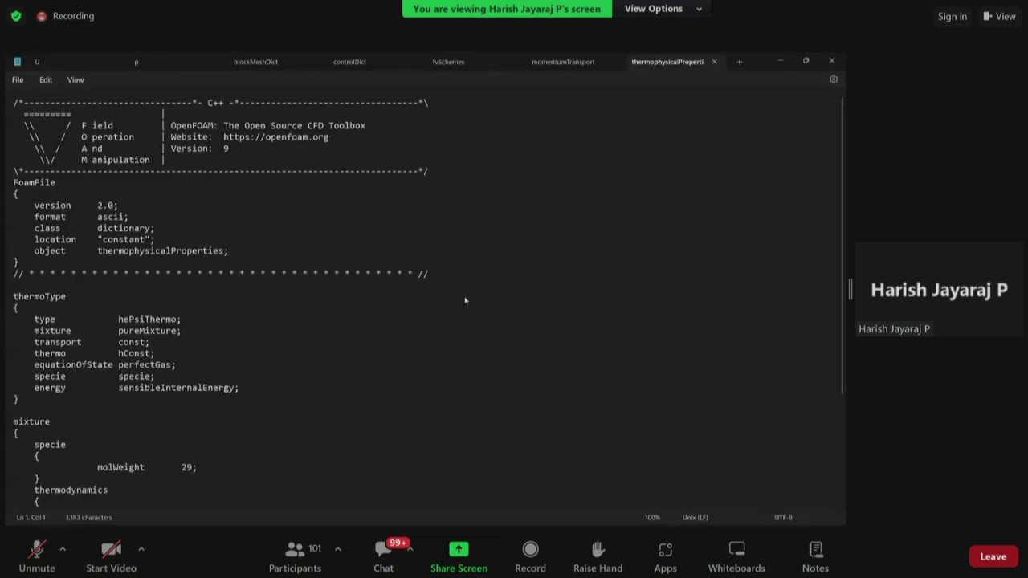
Step: Examine the thermoType settings and the mixture's molWeight, Cp, Hf, mu and Pr entries in thermophysicalProperties
scroll(464, 300, "down", 5)
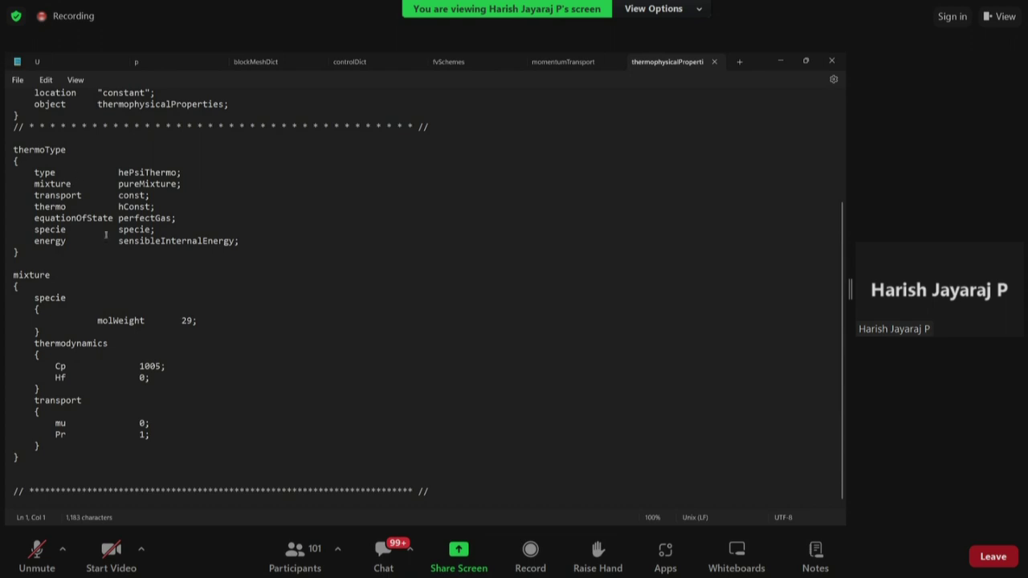
left_click_drag(247, 242, 34, 173)
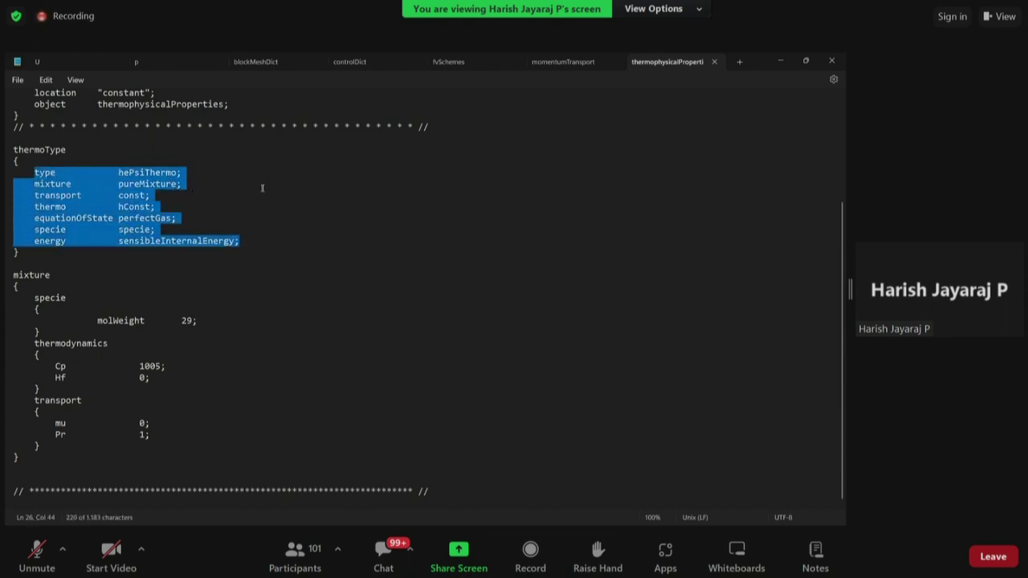
left_click(223, 204)
left_click_drag(35, 174, 64, 173)
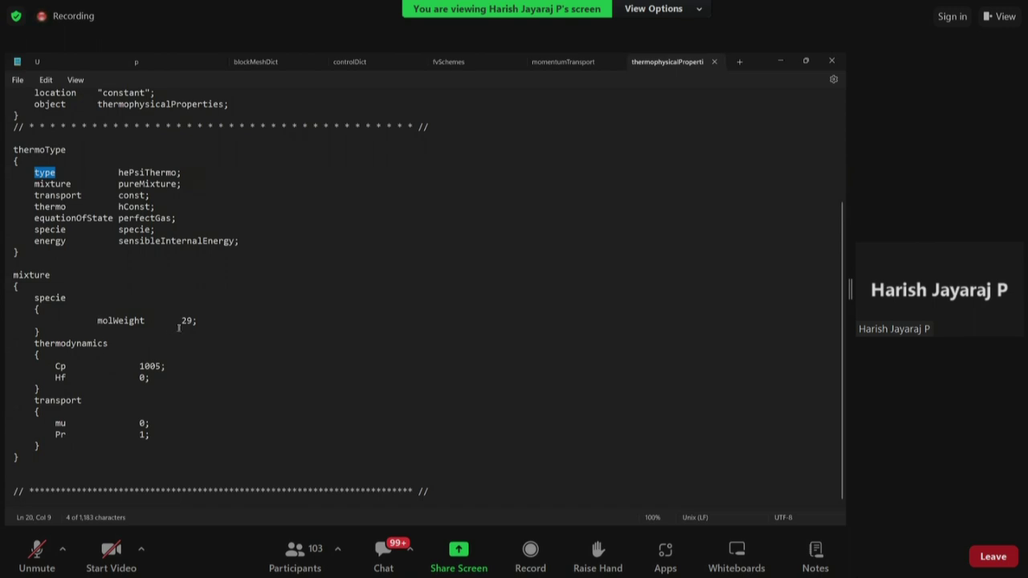
left_click_drag(193, 320, 186, 321)
left_click(172, 367)
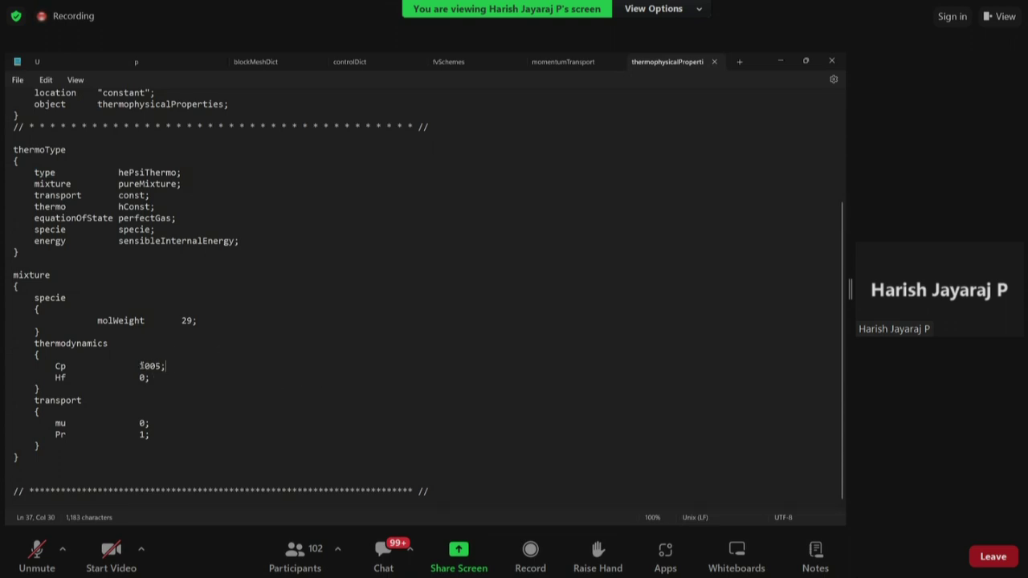
double_click(60, 379)
left_click(71, 377)
left_click(142, 424)
double_click(143, 425)
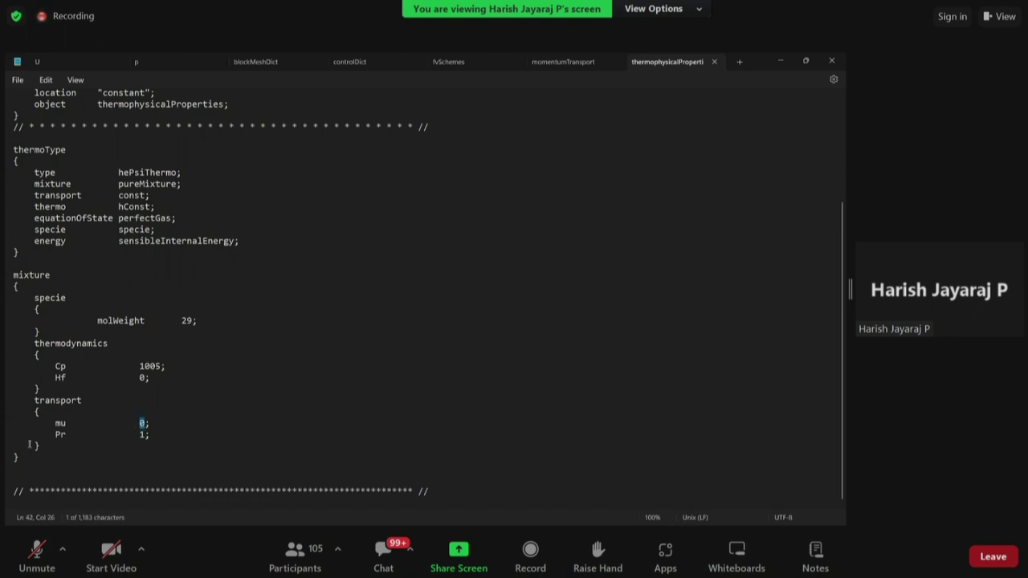
left_click(144, 435)
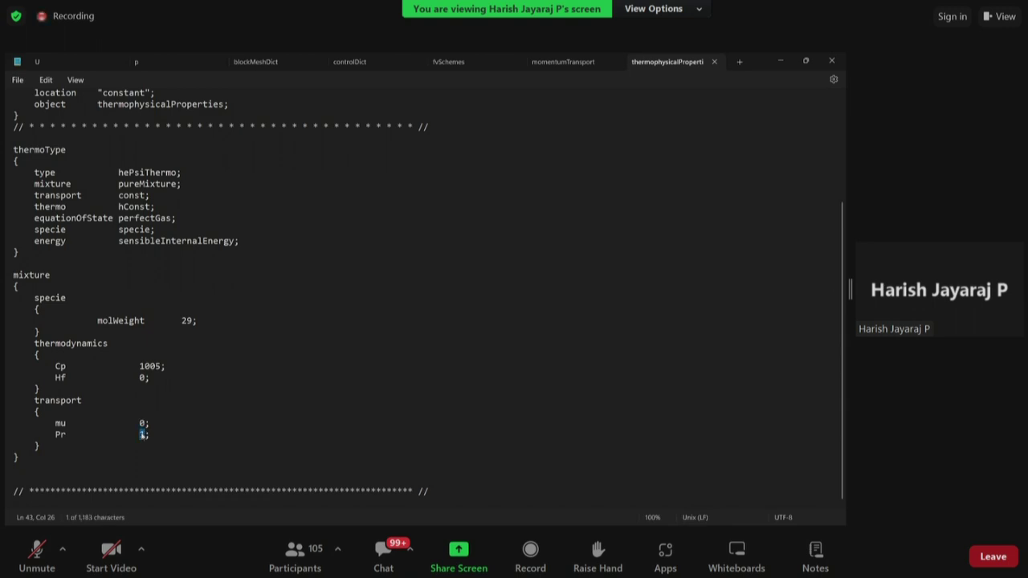
Step: Close thermophysicalProperties and start the rhoCentralFoam solver from the Nozzle case directory in the terminal
key("Right")
left_click(831, 61)
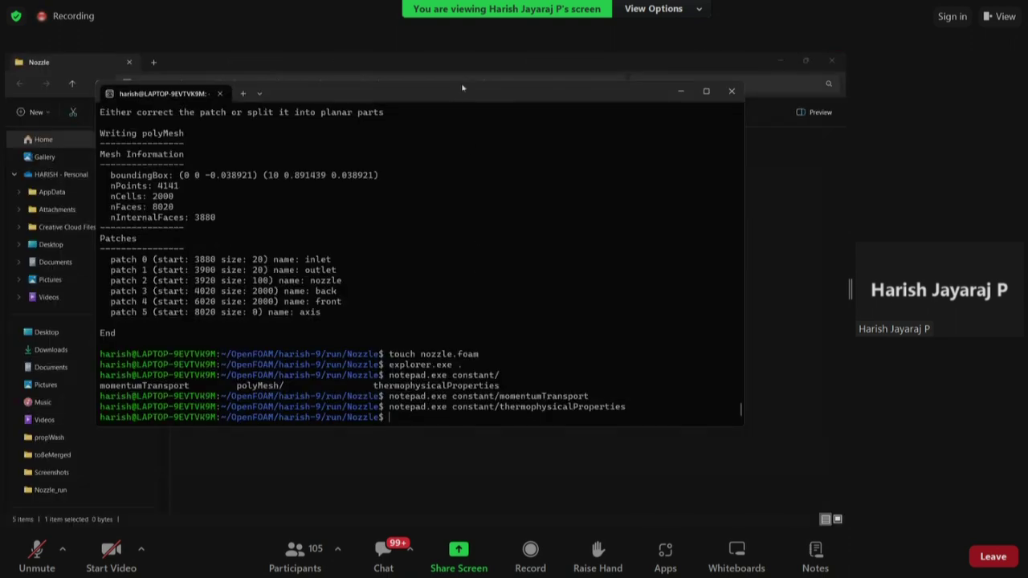
left_click_drag(463, 94, 462, 83)
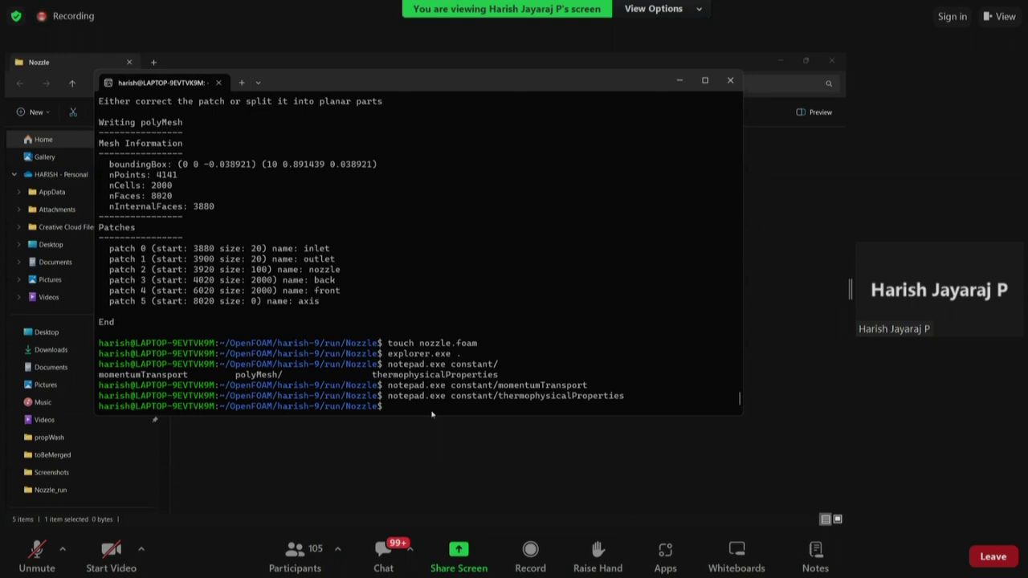
key("super")
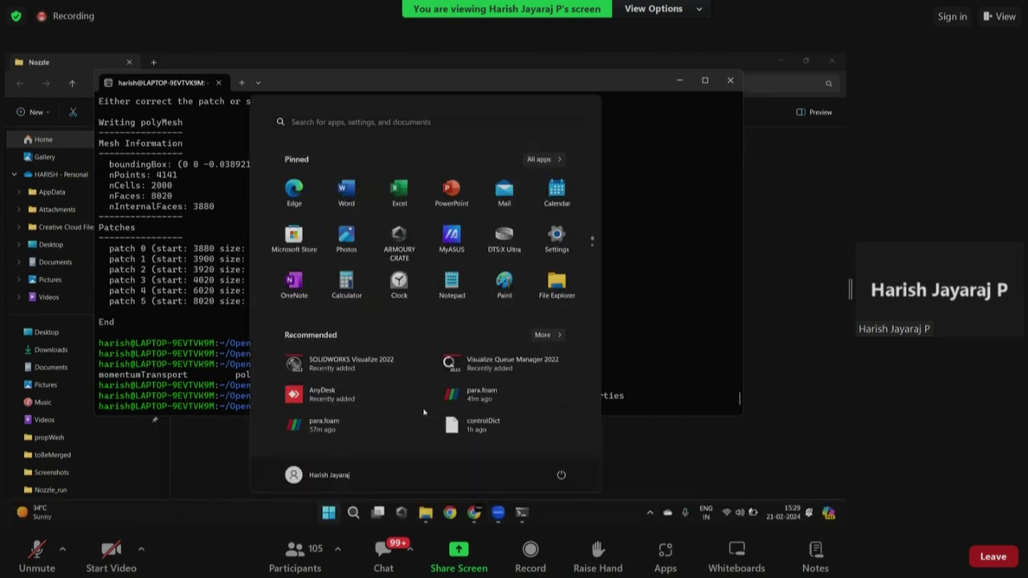
key("super")
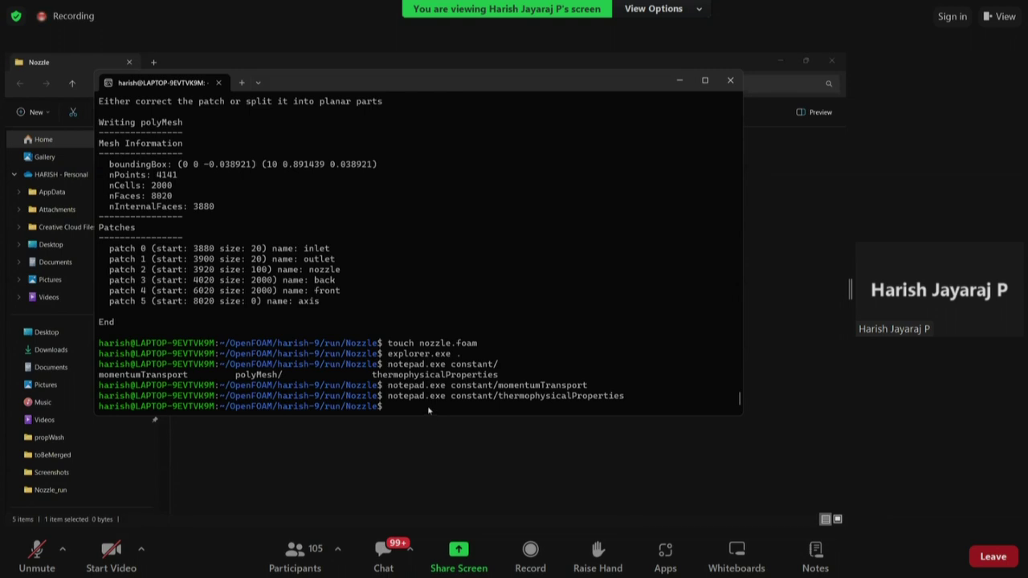
type("rhoCentralFoam")
key("Return")
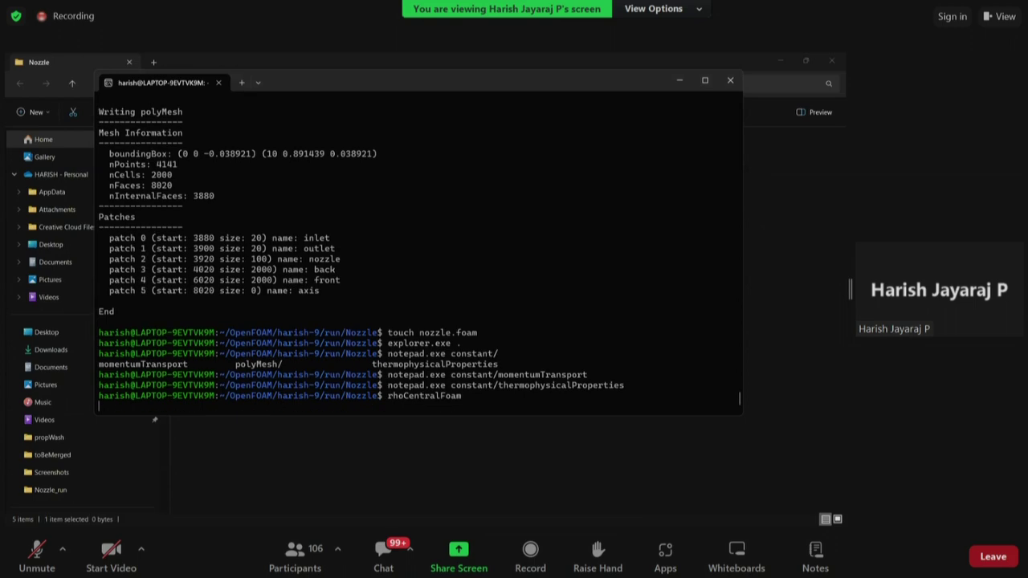
Step: Interrupt the solver run and look back through its terminal output, from the time steps to the wedge patch warnings
key("ctrl+c")
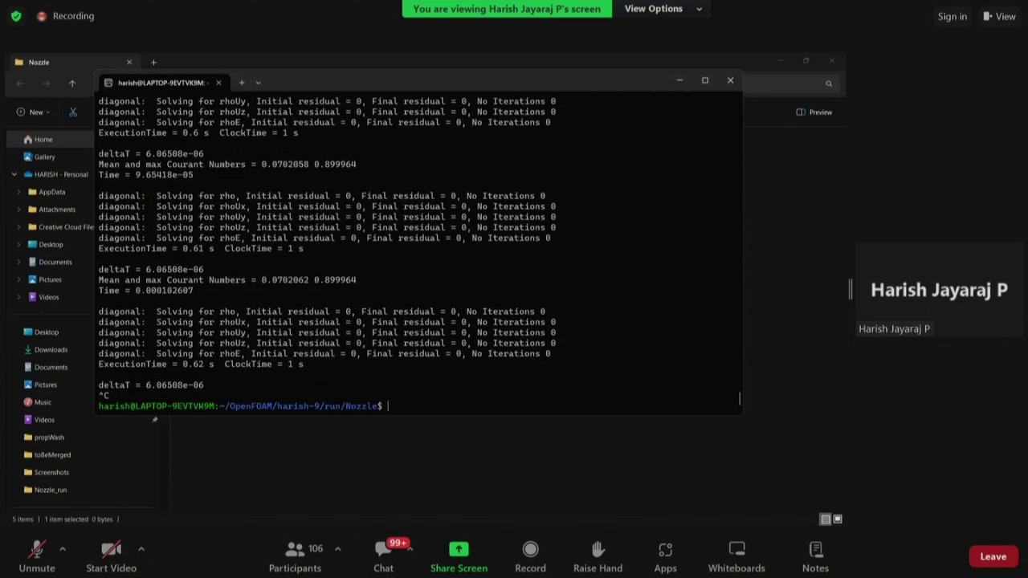
scroll(502, 336, "up", 15)
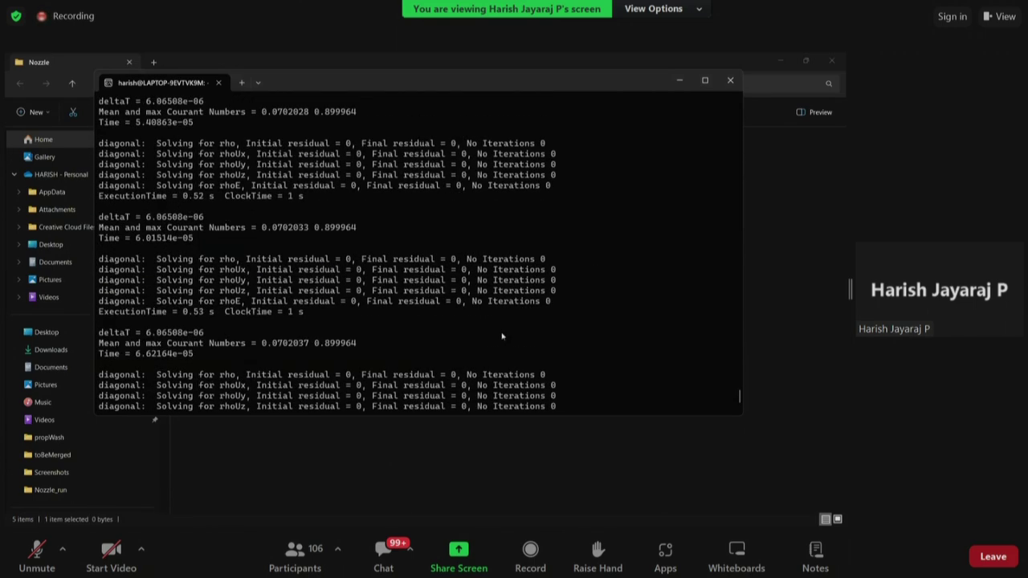
scroll(502, 336, "up", 15)
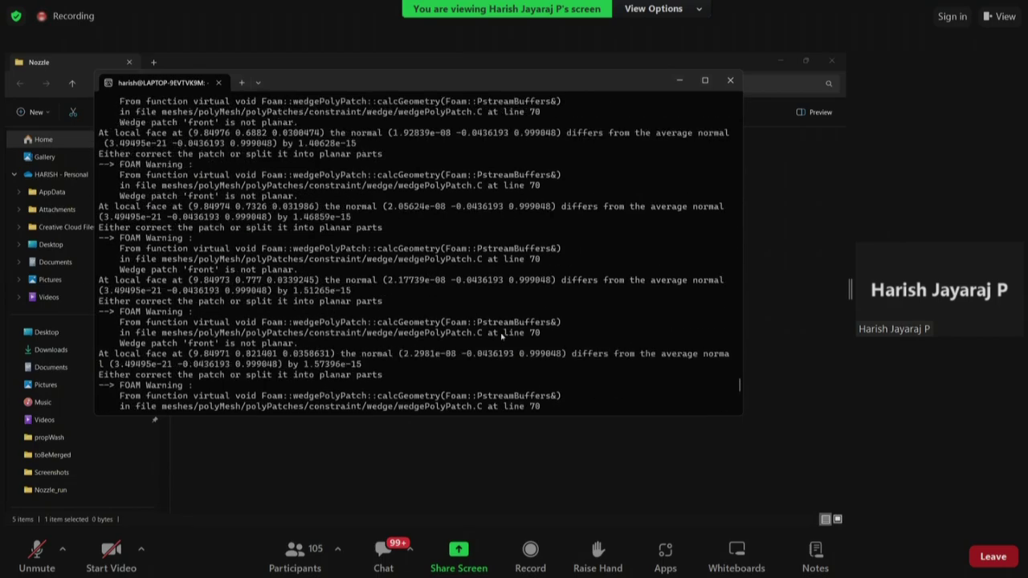
scroll(502, 336, "up", 15)
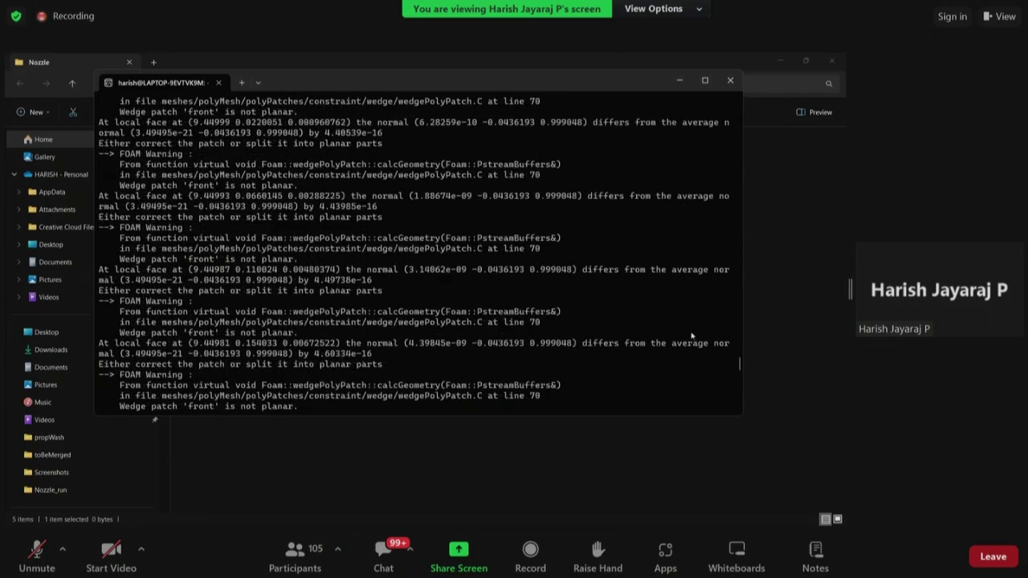
left_click_drag(745, 368, 745, 101)
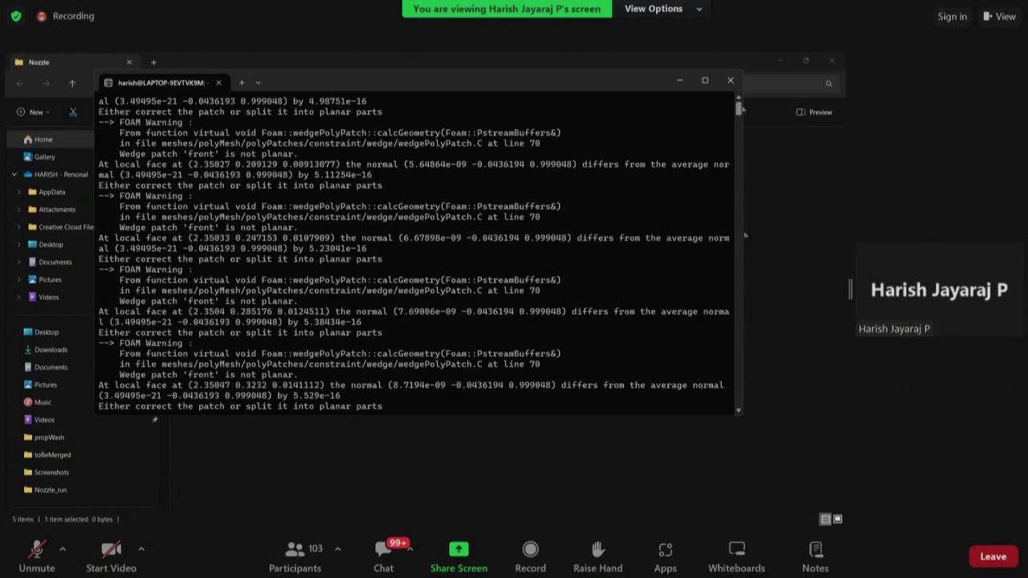
Step: Return to the terminal prompt and enter the rhoCentralFoam command again
key("ctrl+c")
type("rho")
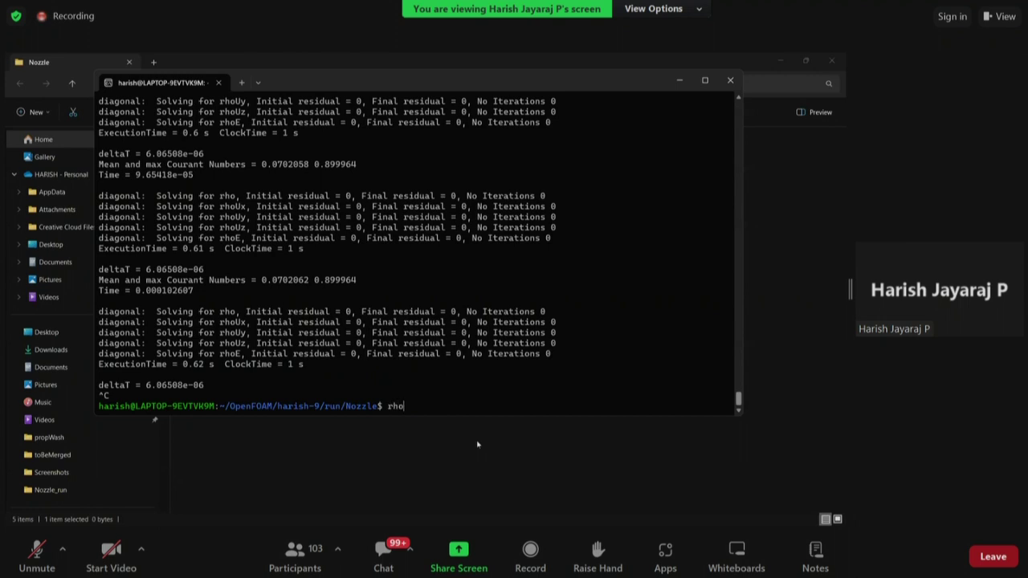
type("CentralFoam")
Step: Switch to File Explorer, go to the run folder and open the solved nozzle case's para.foam in ParaView
key("alt+Tab")
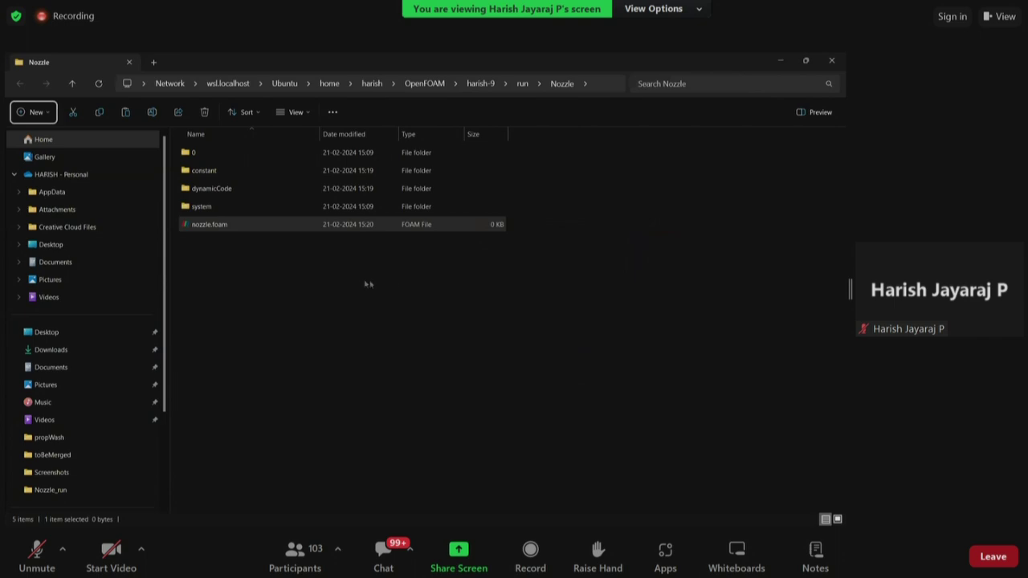
left_click(522, 84)
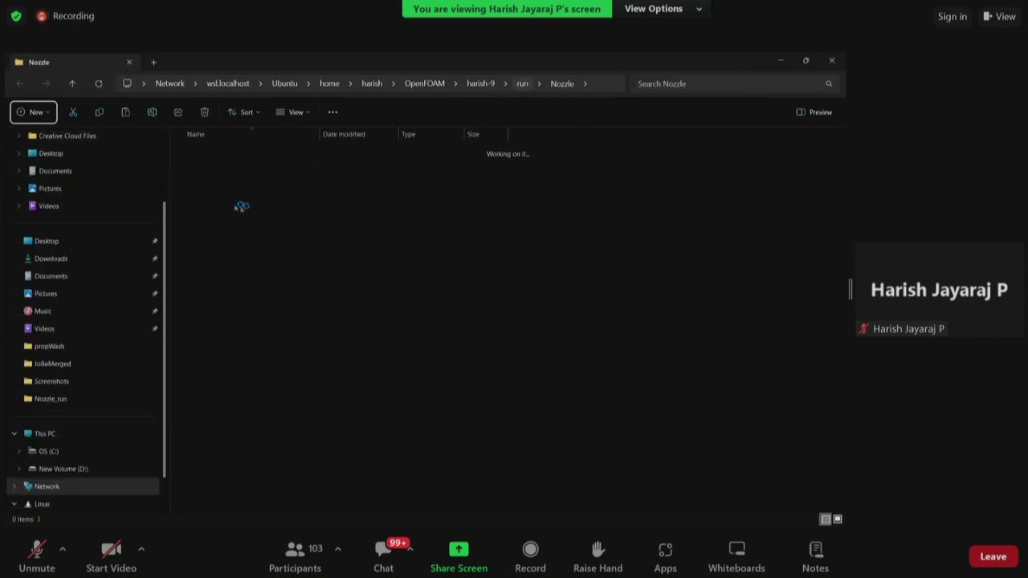
double_click(217, 241)
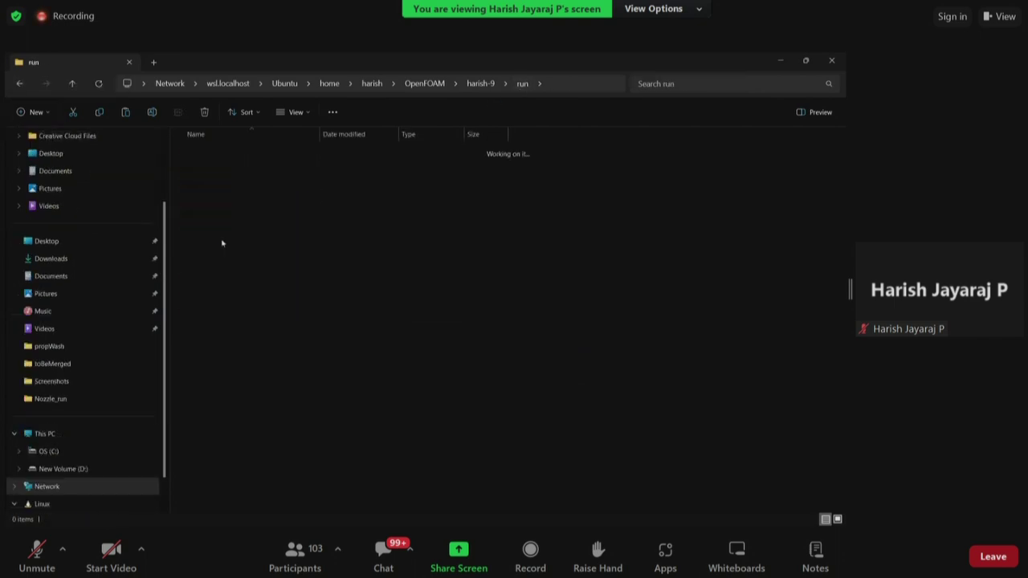
left_click(215, 371)
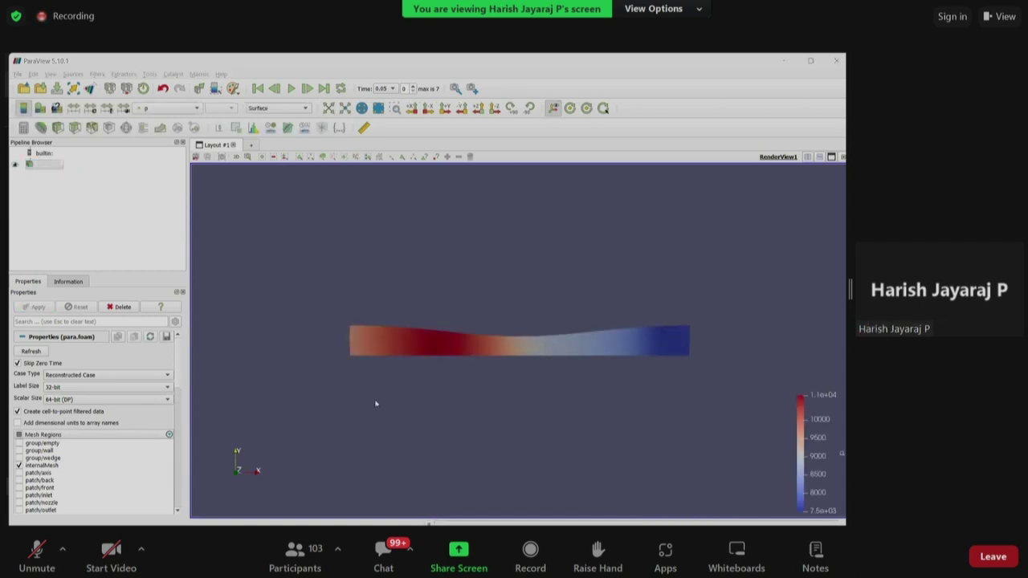
Step: Set the results time to 0.4 and view the nozzle's pressure field side-on along the Z axis
left_click_drag(384, 407, 467, 419)
scroll(402, 377, "up", 5)
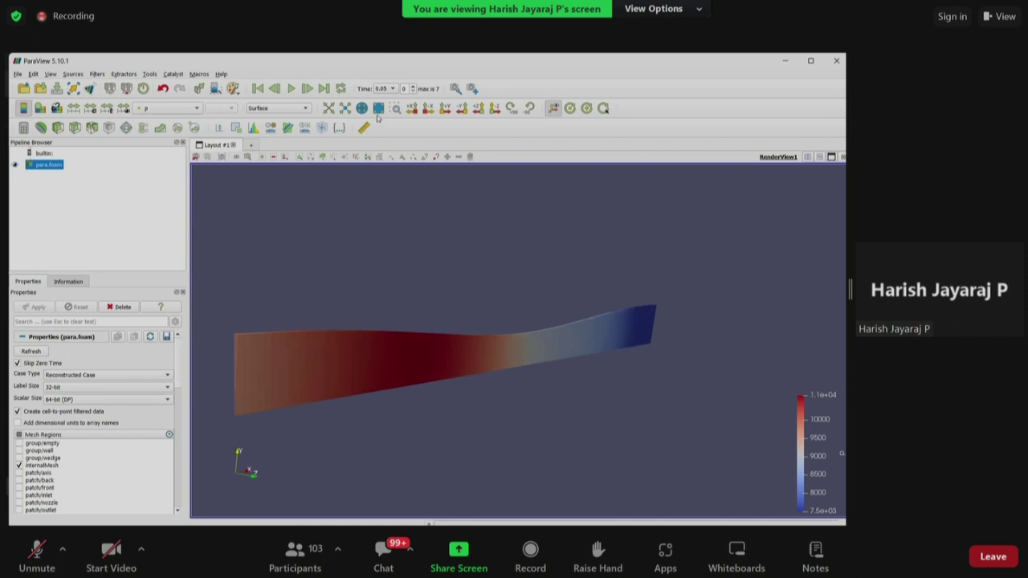
left_click(387, 89)
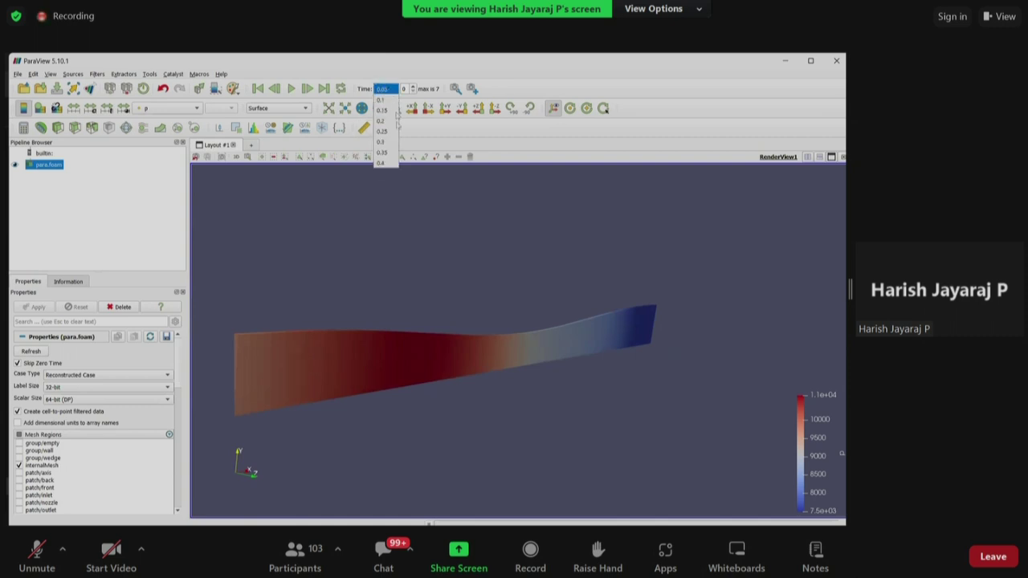
left_click(386, 164)
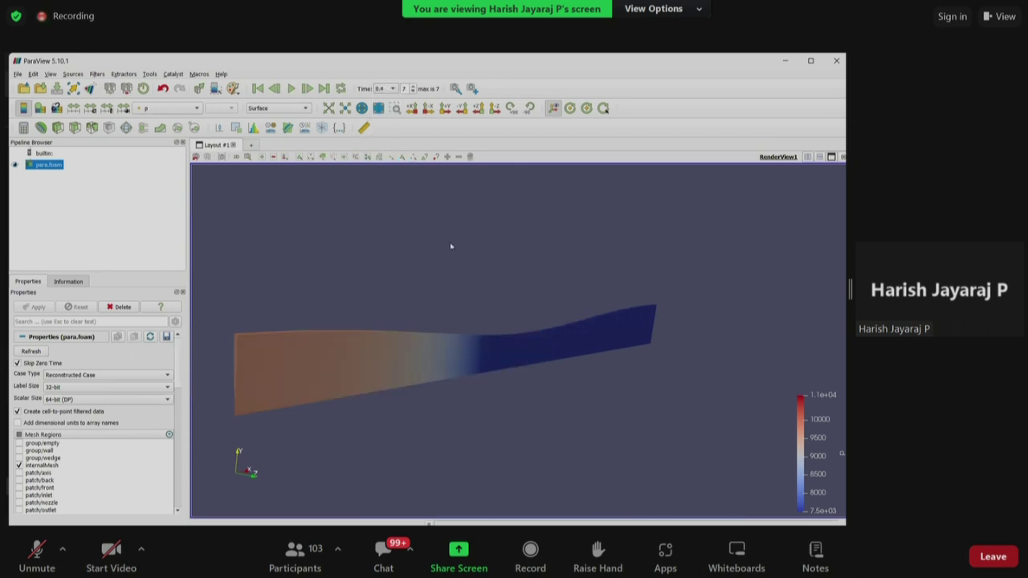
left_click_drag(475, 265, 438, 255)
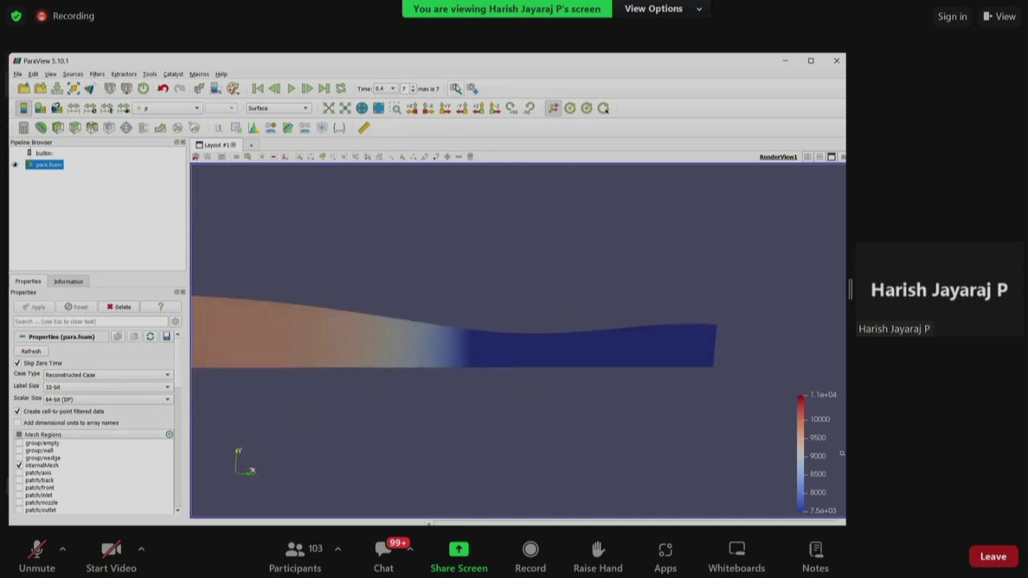
left_click(494, 110)
scroll(490, 384, "up", 3)
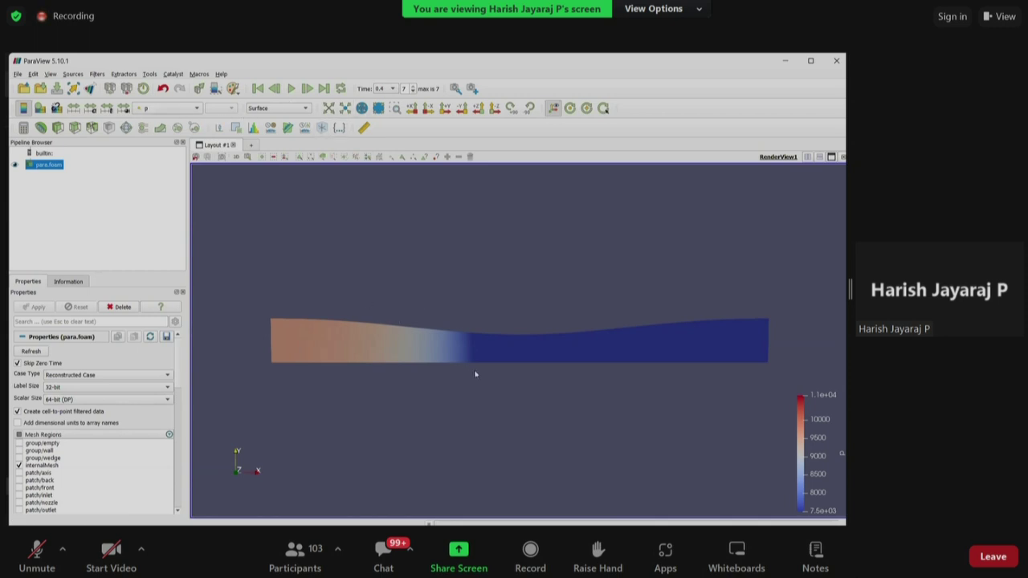
left_click(375, 158)
left_click(391, 88)
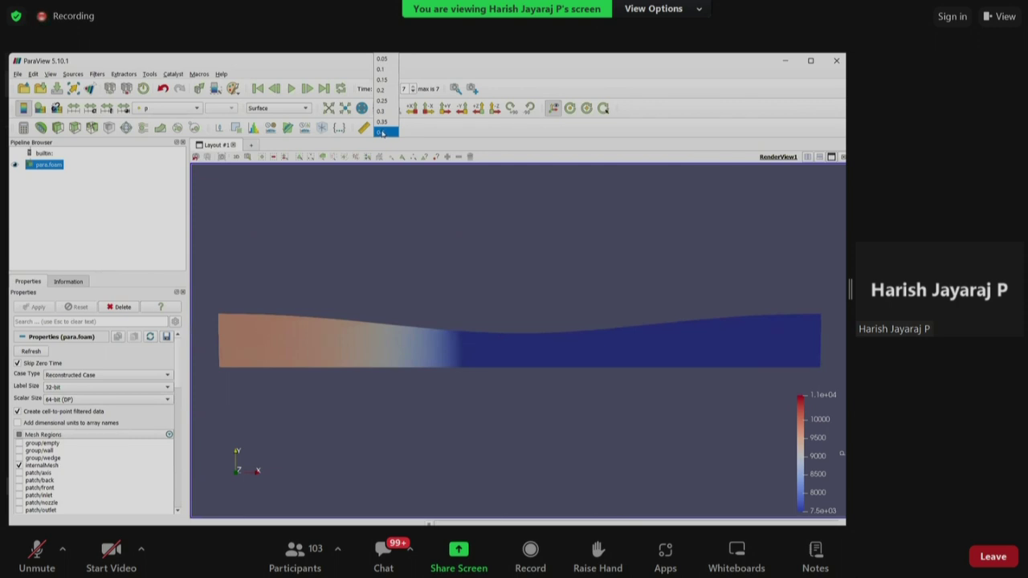
left_click(384, 132)
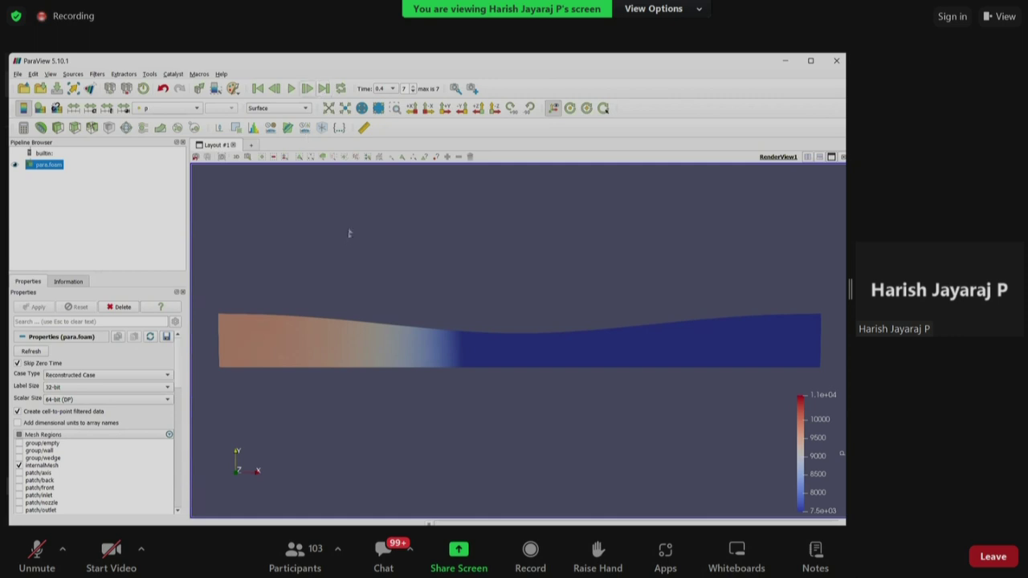
Step: Color the nozzle by the velocity field U to examine its magnitude at time 0.4
left_click(160, 109)
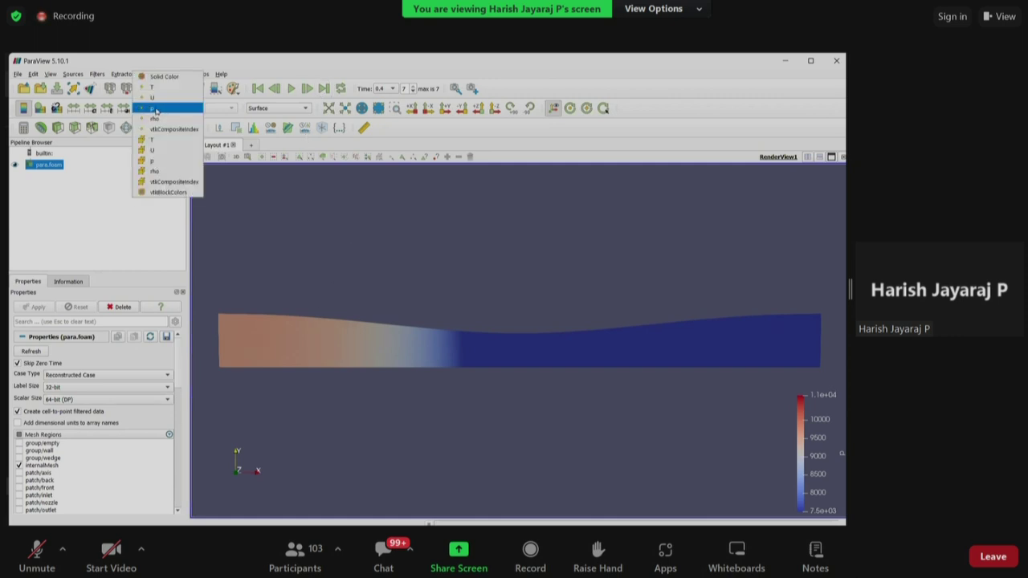
left_click(157, 110)
left_click(161, 112)
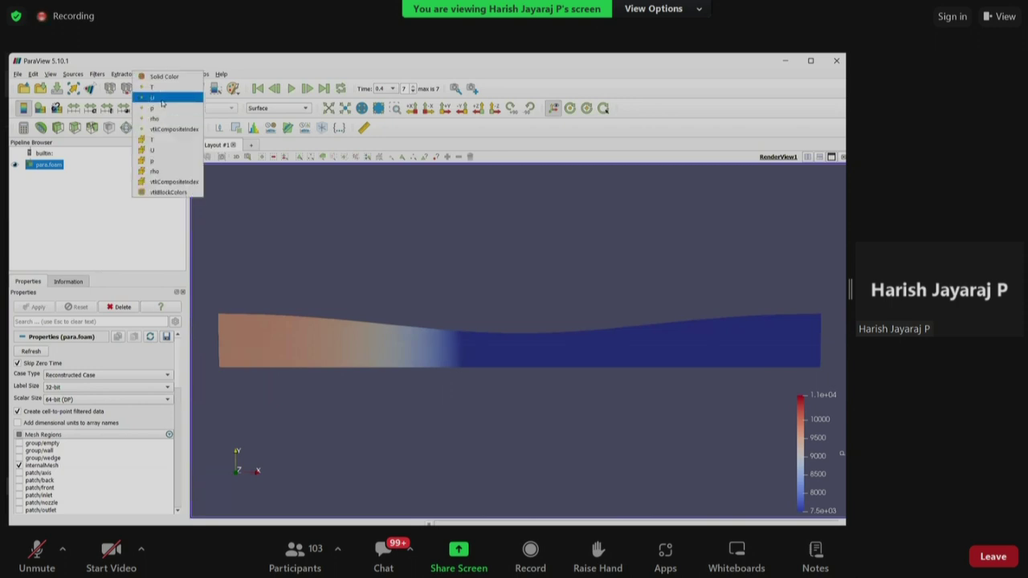
left_click(160, 98)
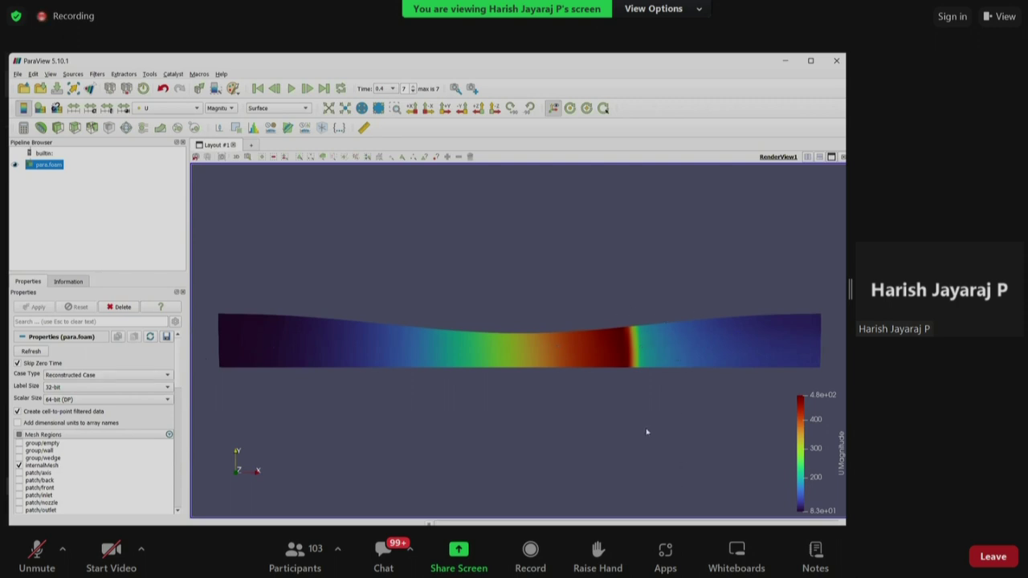
Step: Color the nozzle by pressure p and rescale the color map to the visible data range
left_click(167, 107)
left_click(165, 118)
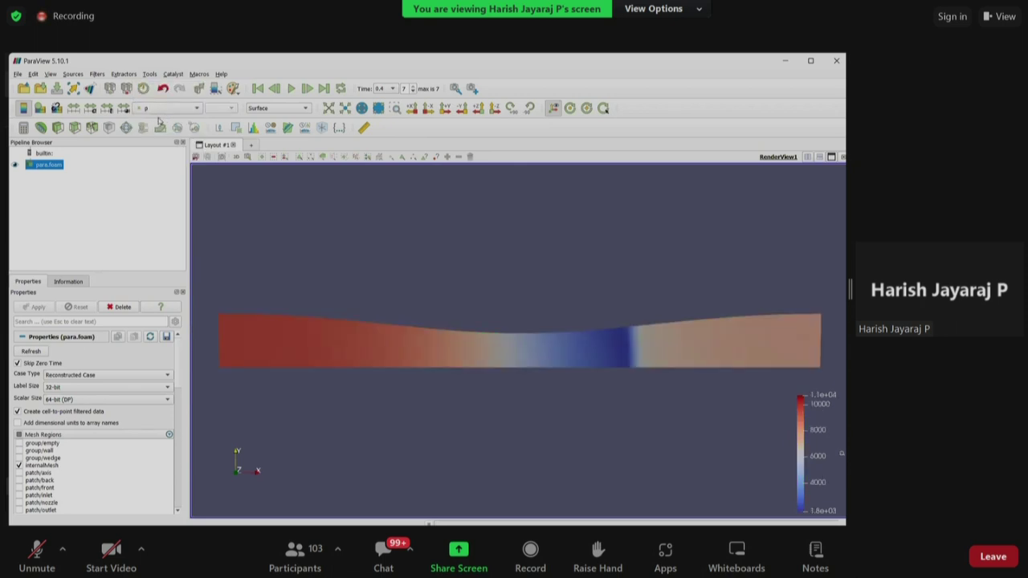
left_click(123, 107)
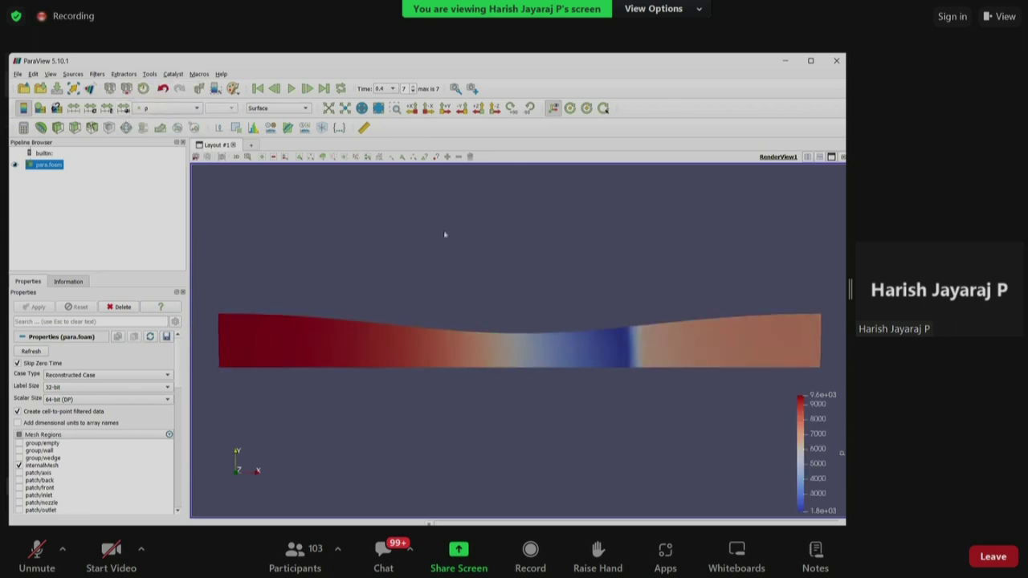
Step: Examine the temperature distribution by coloring the nozzle by T, followed by the density distribution using rho
left_click(159, 111)
left_click(160, 87)
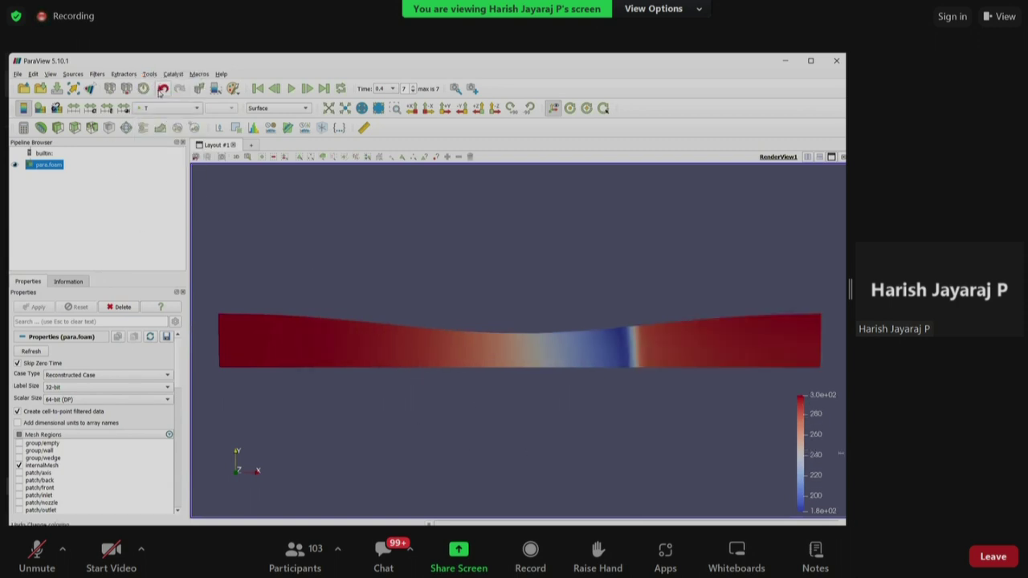
left_click(151, 113)
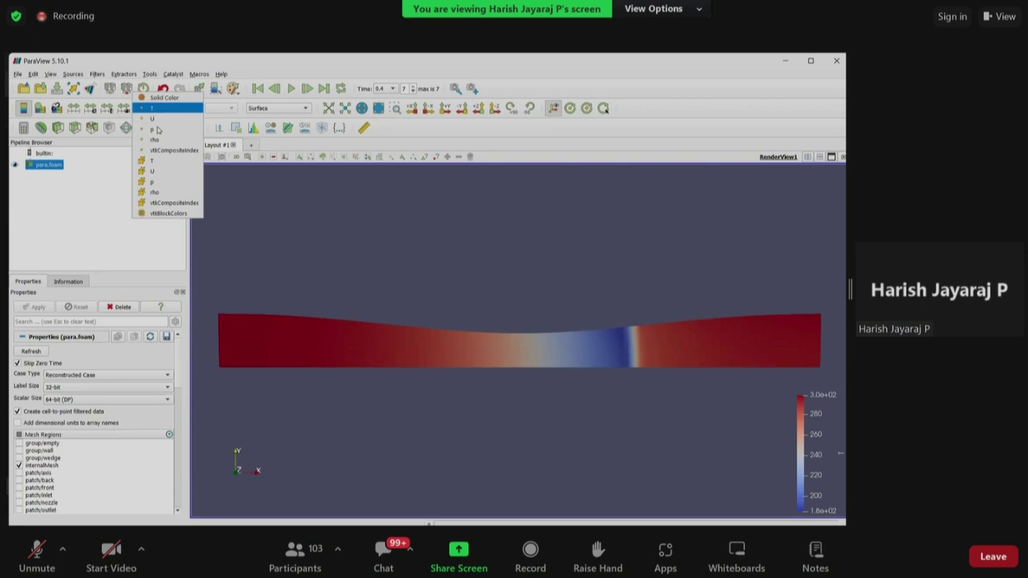
left_click(150, 103)
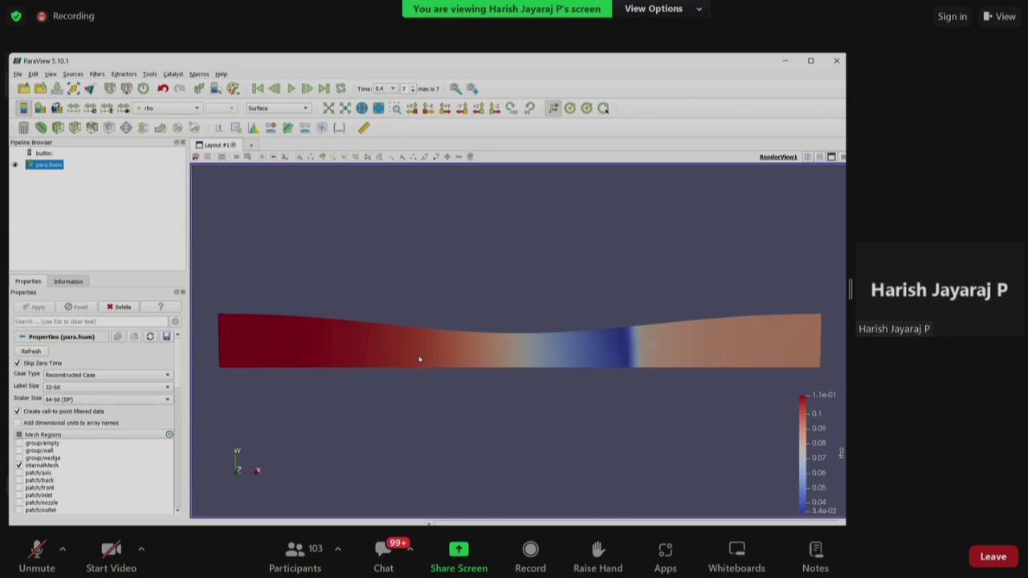
Step: Apply a Slice to para.foam with a Z-normal plane at origin 5, 0.44572, 0
left_click(74, 129)
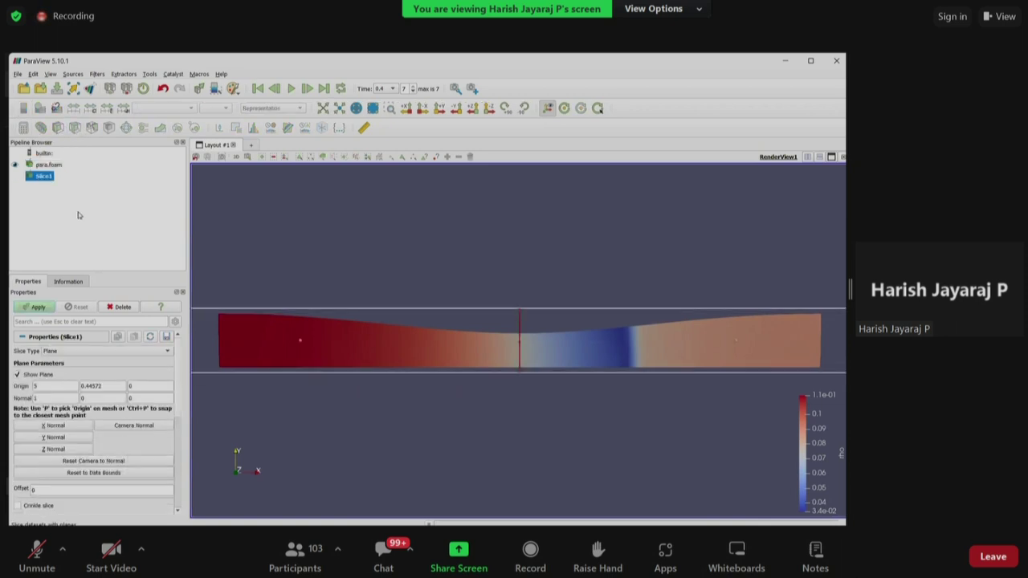
scroll(578, 420, "up", 3)
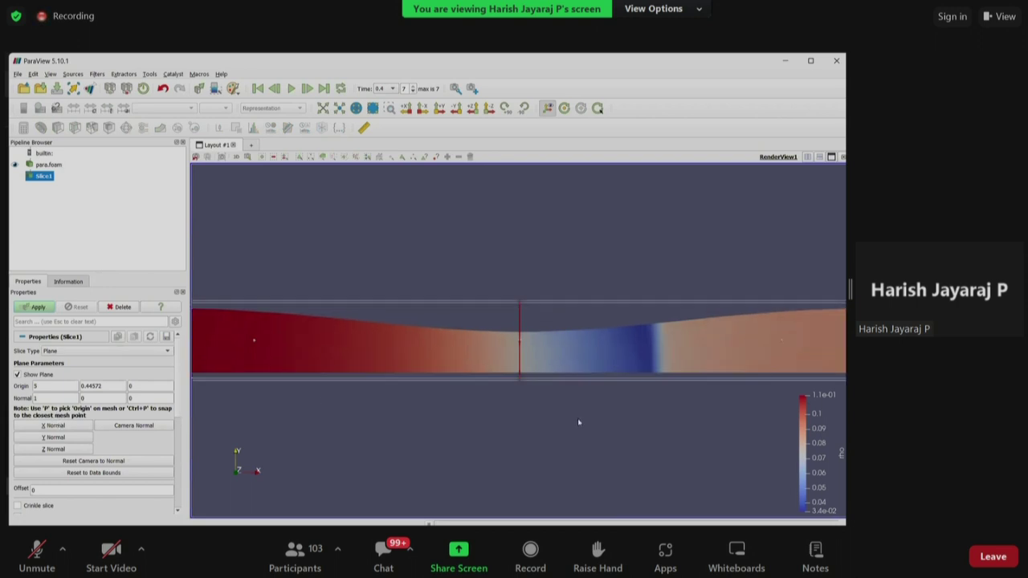
scroll(578, 420, "down", 4)
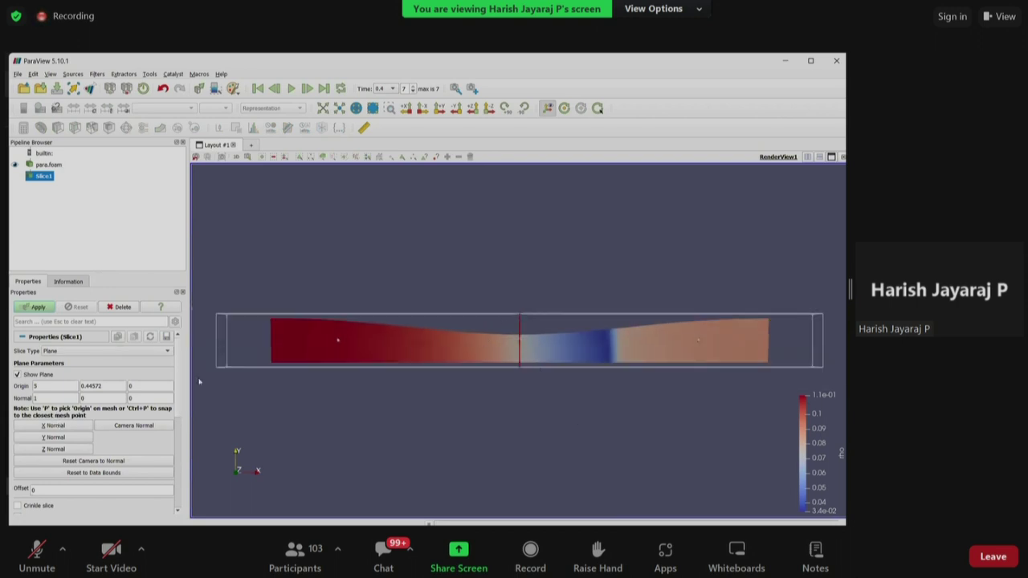
left_click(54, 450)
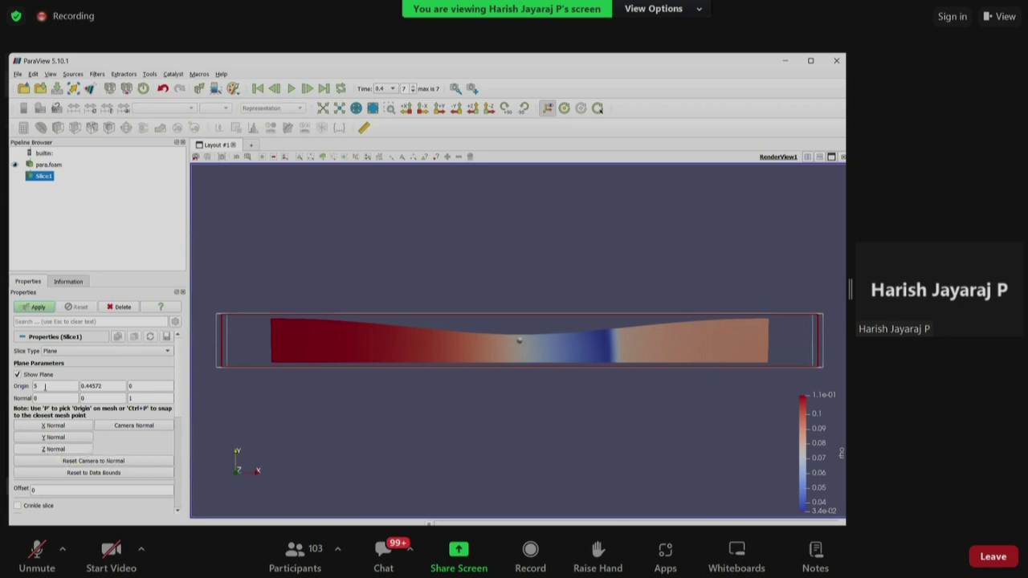
left_click(39, 307)
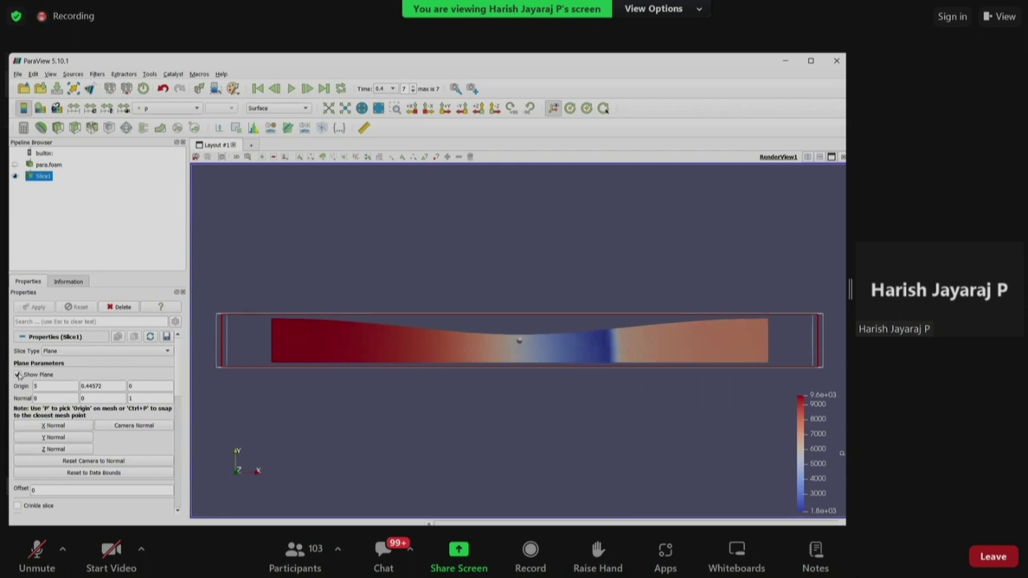
Step: Hide the slice plane outline and face the pressure-colored nozzle slice along the Z axis
left_click(17, 375)
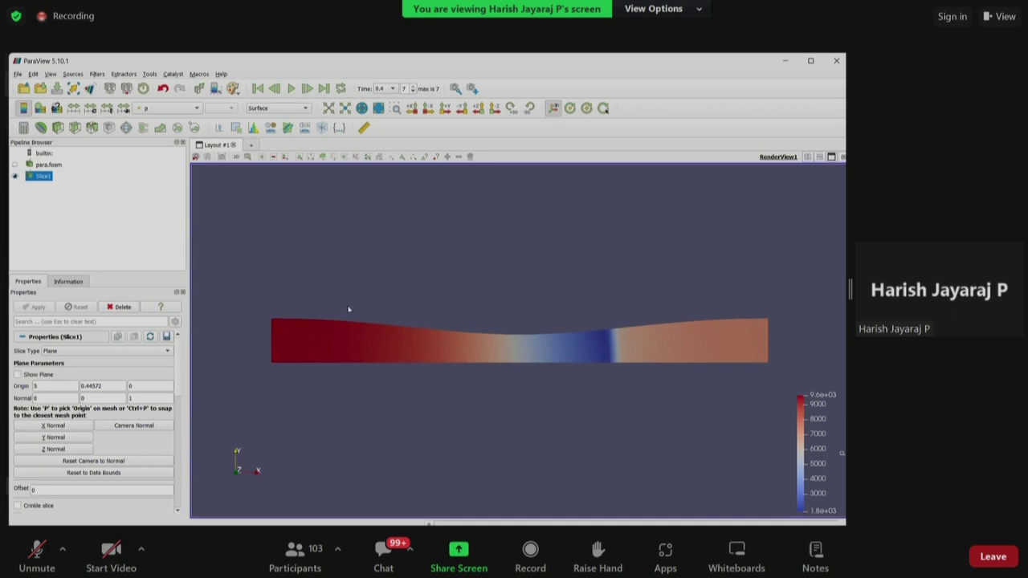
left_click_drag(371, 306, 420, 379)
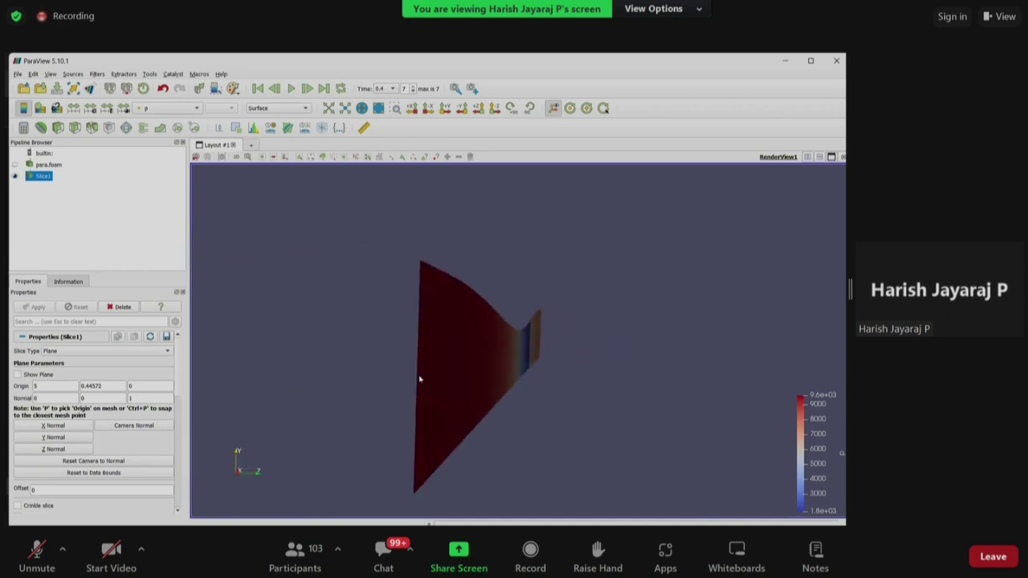
left_click(497, 110)
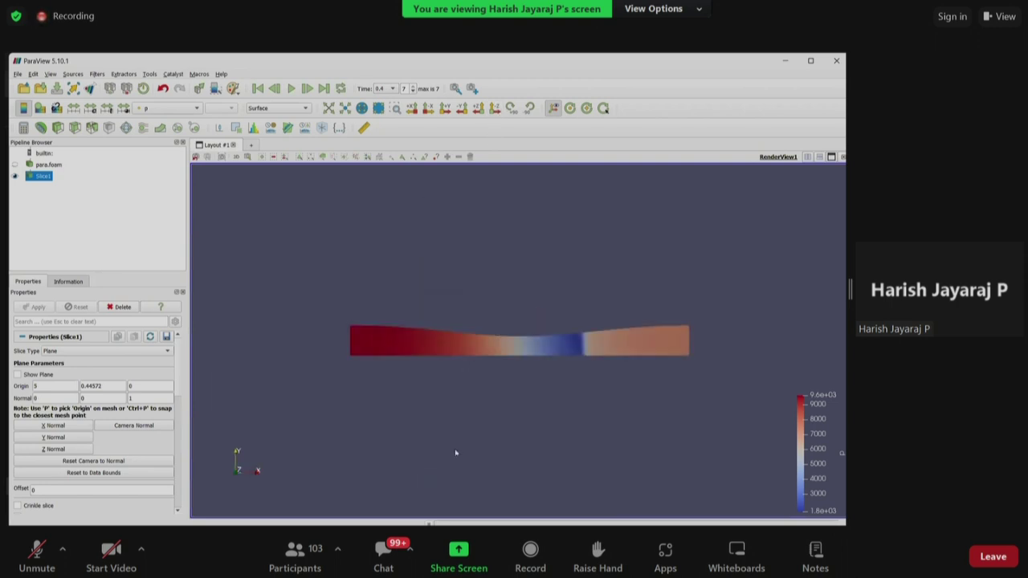
left_click(73, 74)
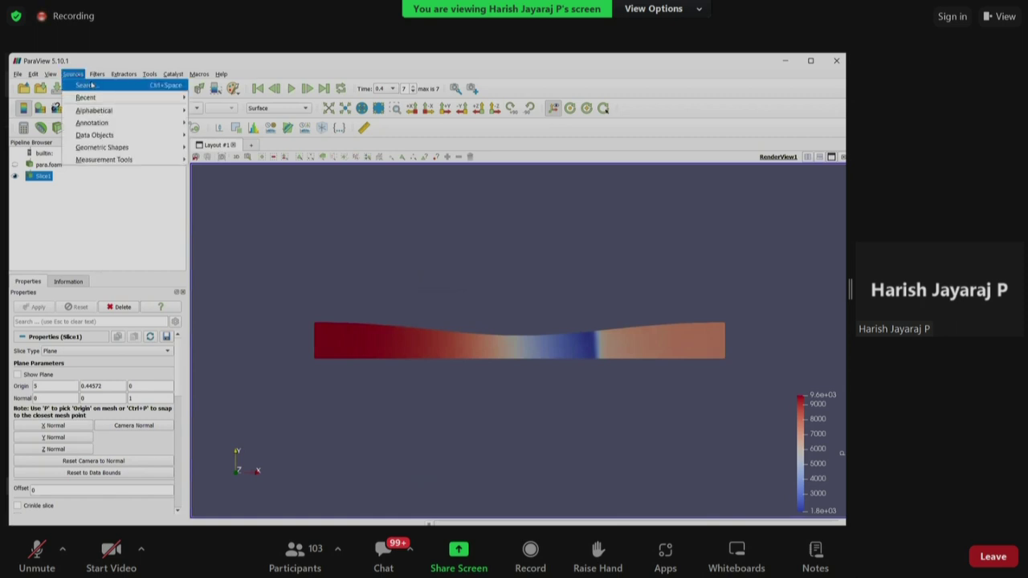
left_click(248, 253)
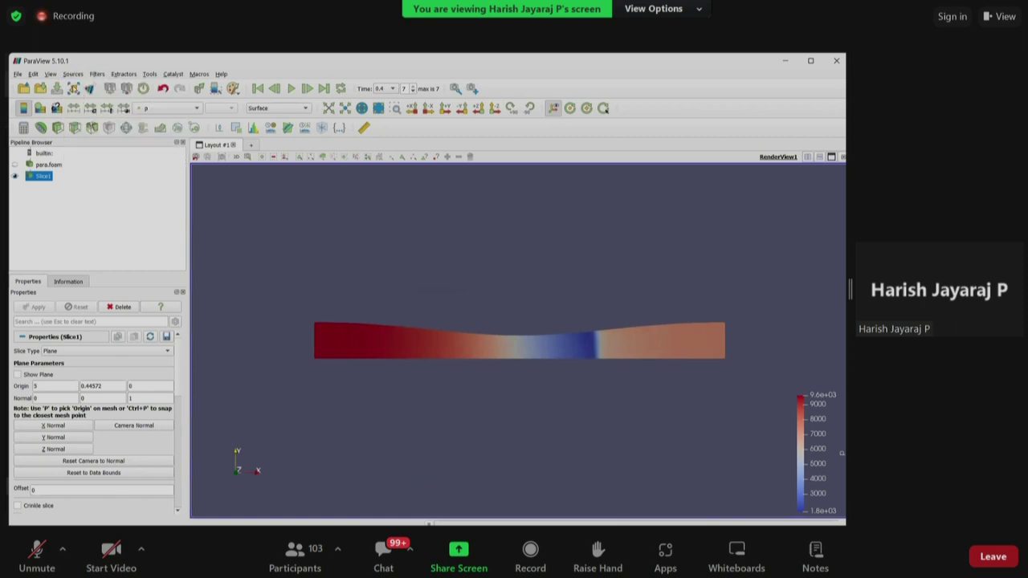
left_click(72, 75)
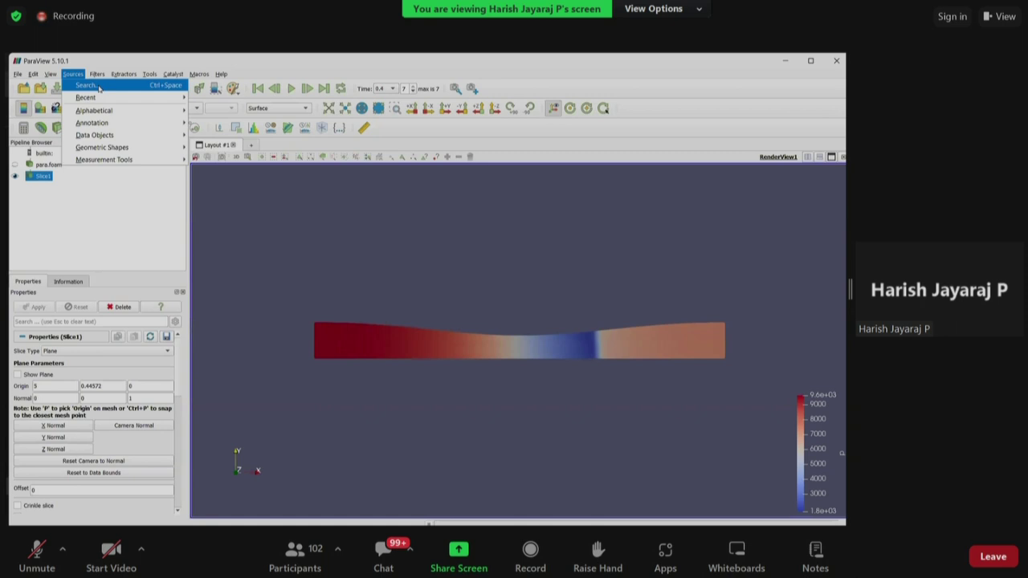
left_click(86, 85)
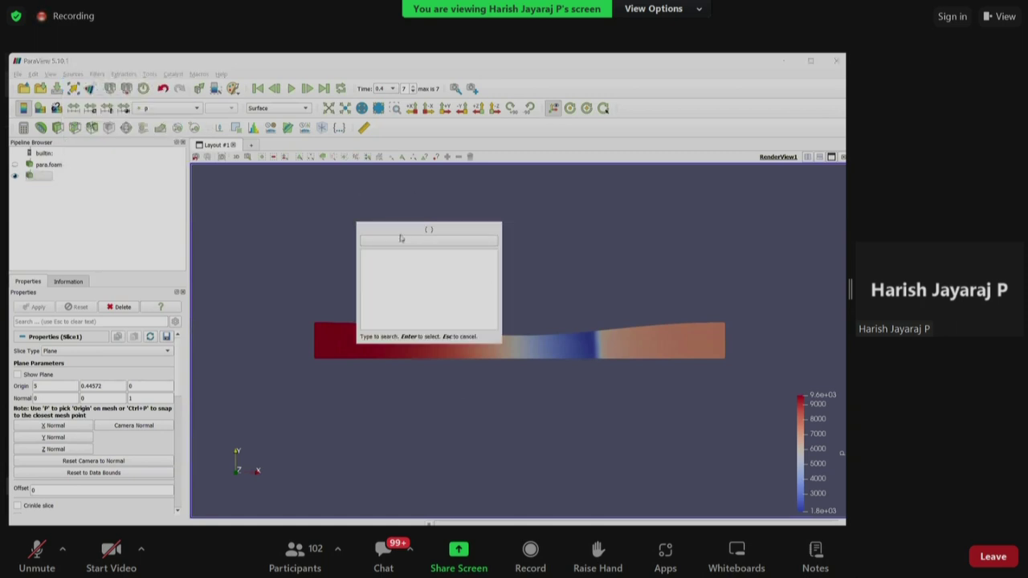
key("Escape")
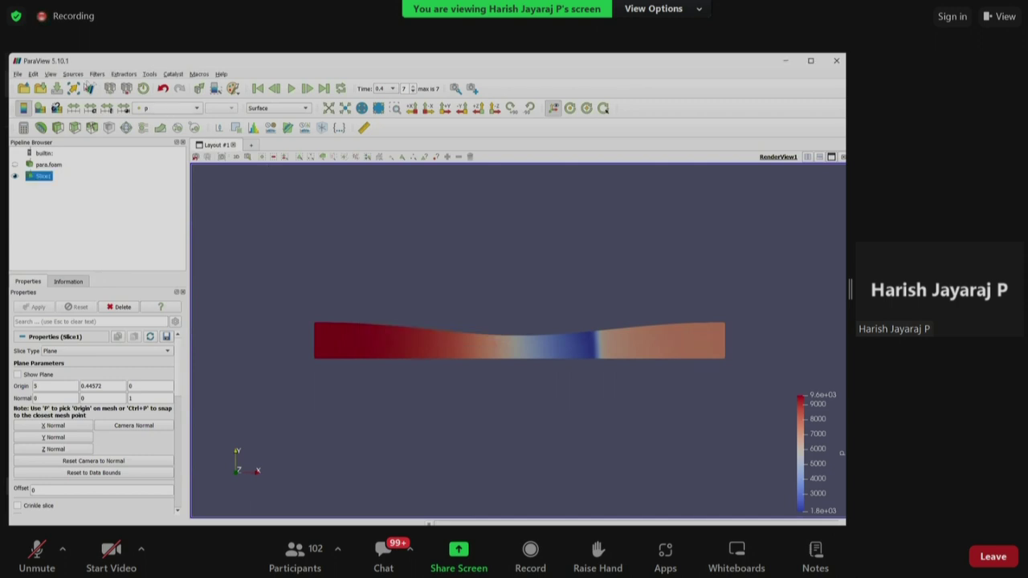
Step: Find the Reflect filter by searching for "ref" and apply it to the slice with the X Min plane
left_click(74, 74)
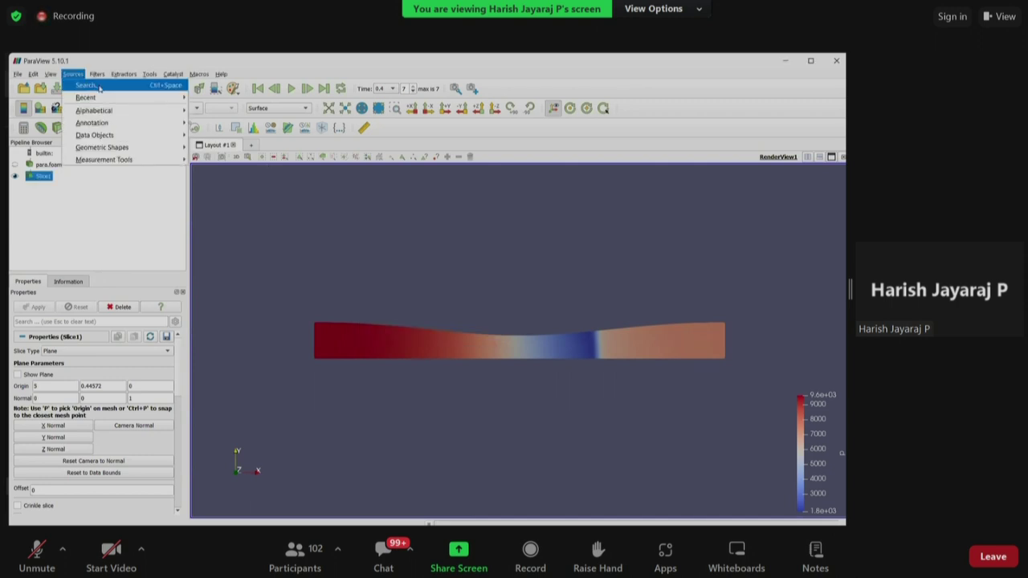
left_click(97, 85)
type("ref")
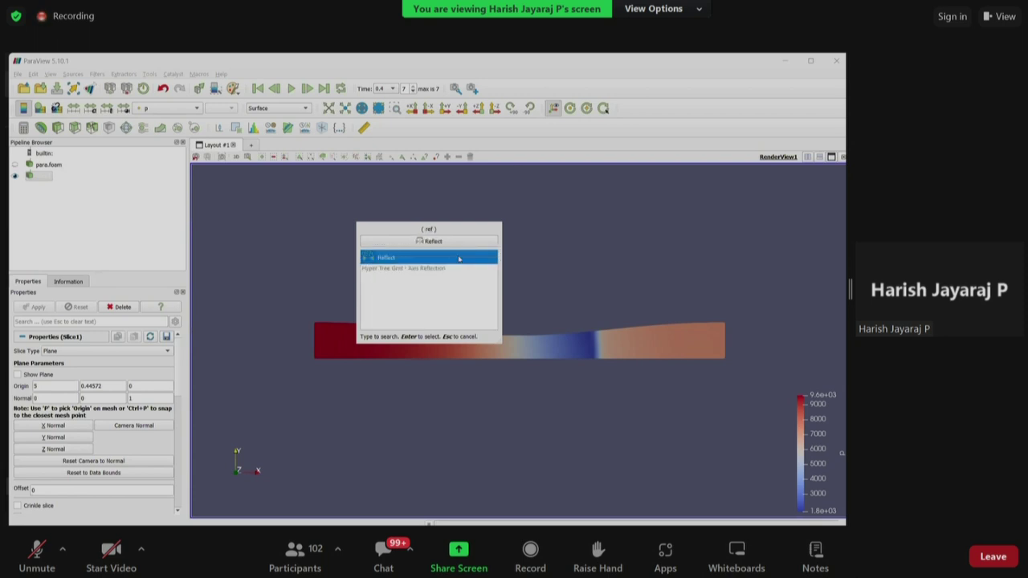
key("Return")
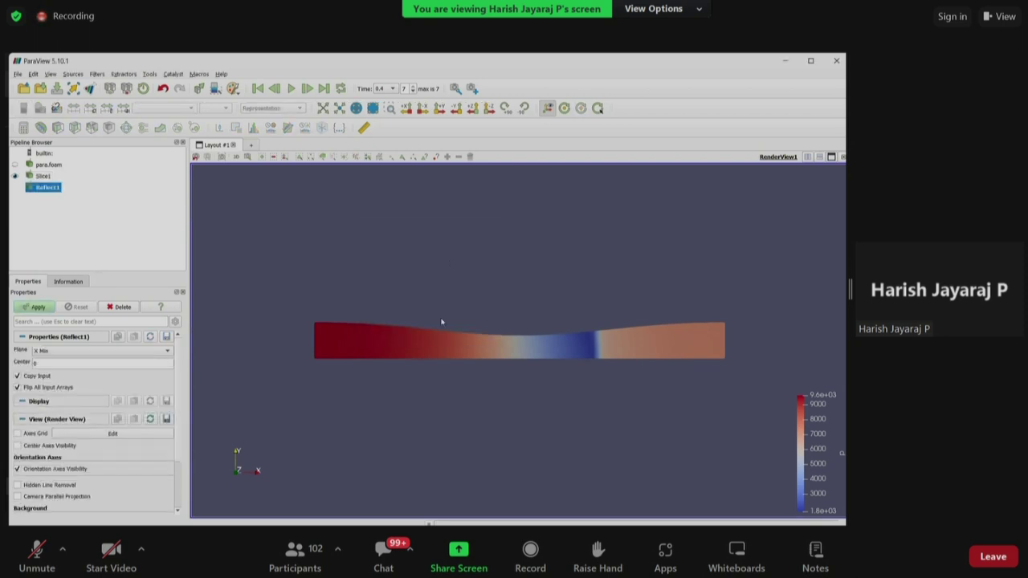
left_click(40, 308)
scroll(375, 387, "up", 1)
scroll(394, 353, "down", 2)
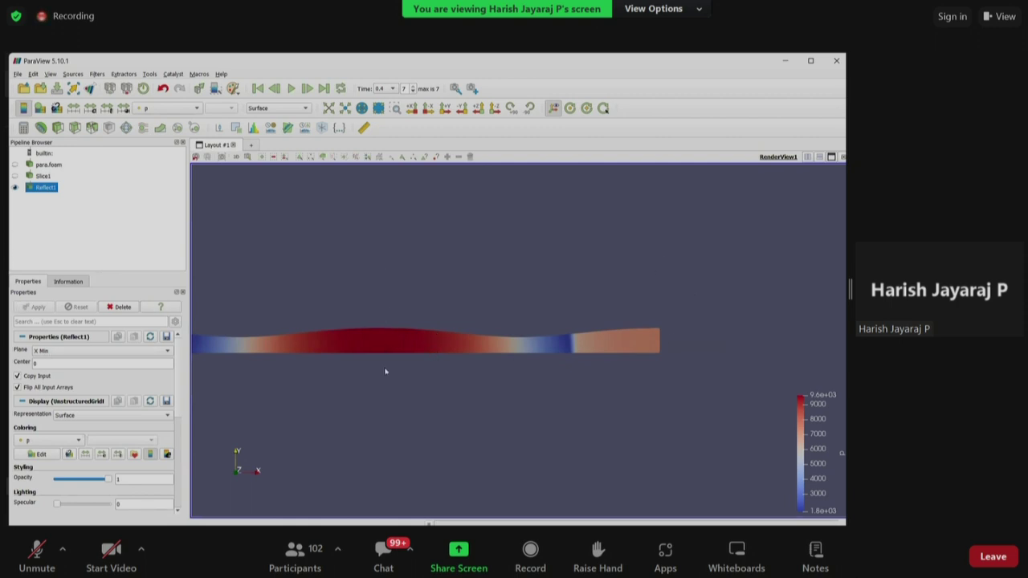
Step: Set the Reflect filter's plane to Y Min and apply it to mirror the nozzle slice about its axis
left_click(80, 351)
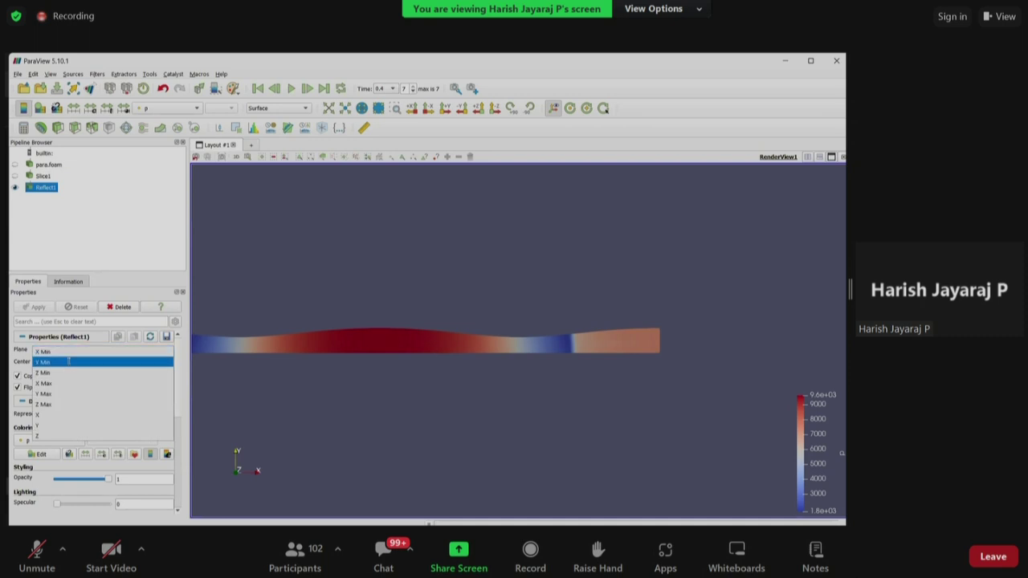
left_click(48, 362)
key("ctrl+Return")
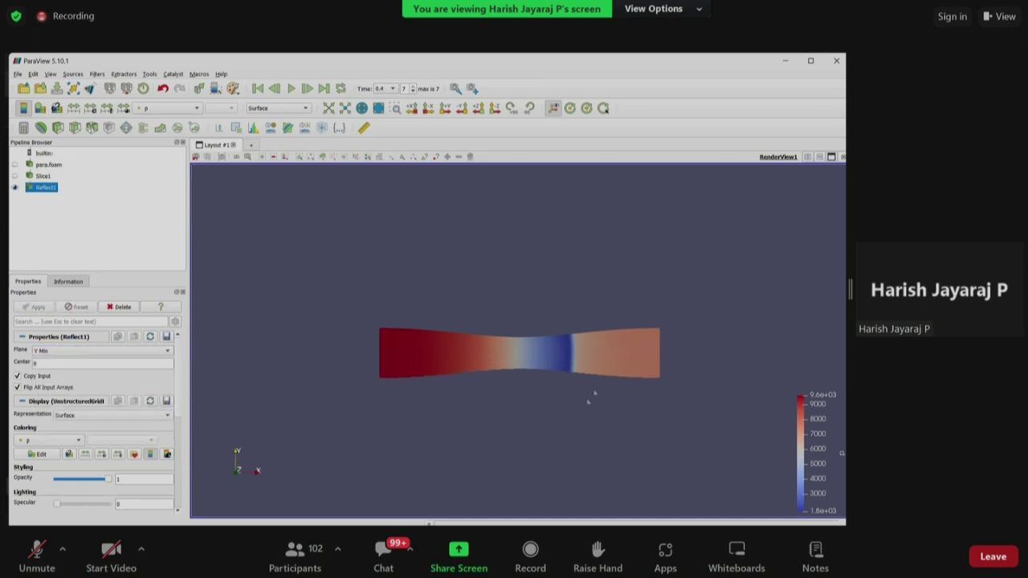
scroll(594, 402, "up", 5)
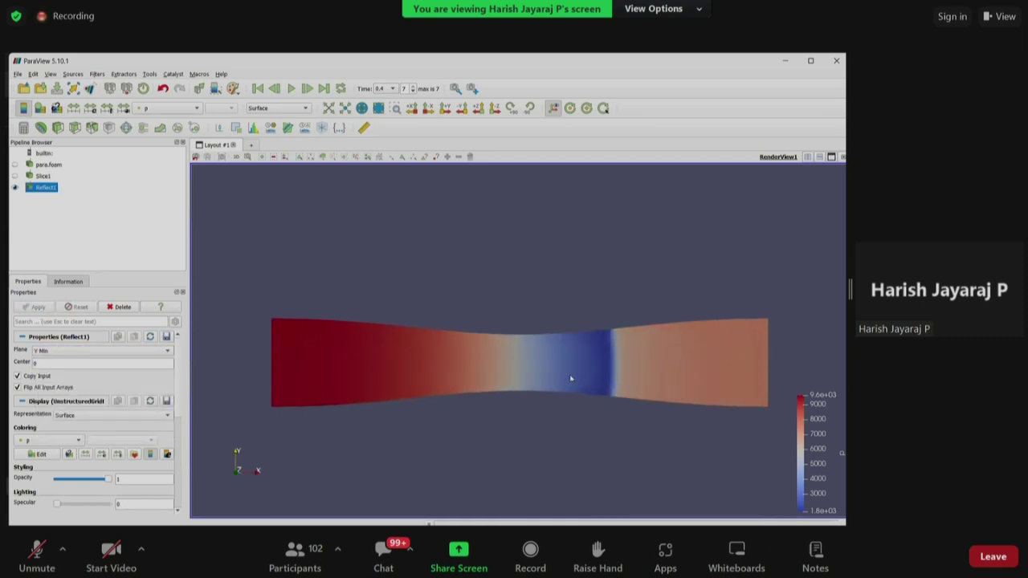
left_click_drag(557, 373, 261, 366)
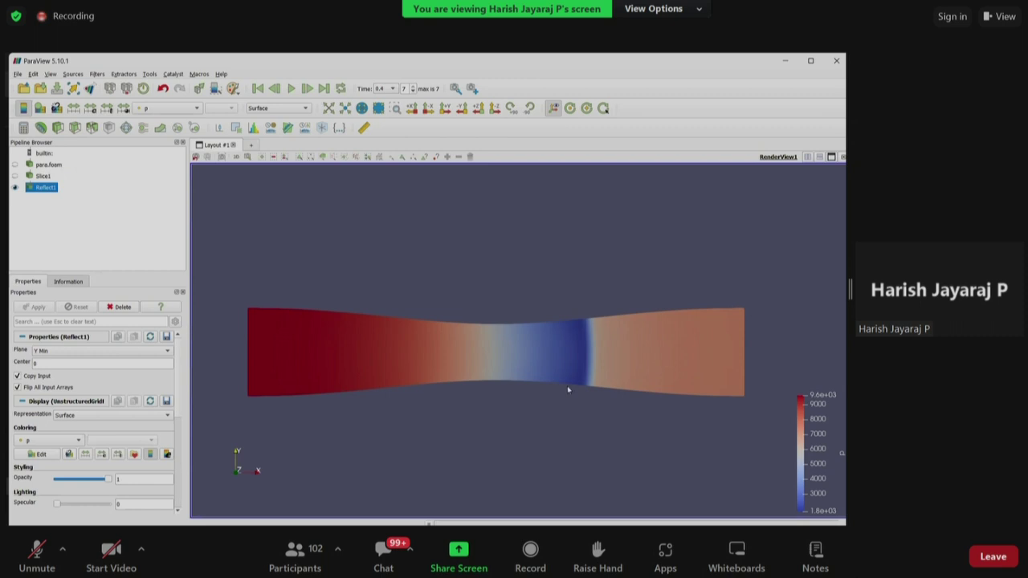
Step: Color the reflected nozzle by U magnitude to examine the velocity, followed by the density field rho
left_click(164, 108)
left_click(158, 100)
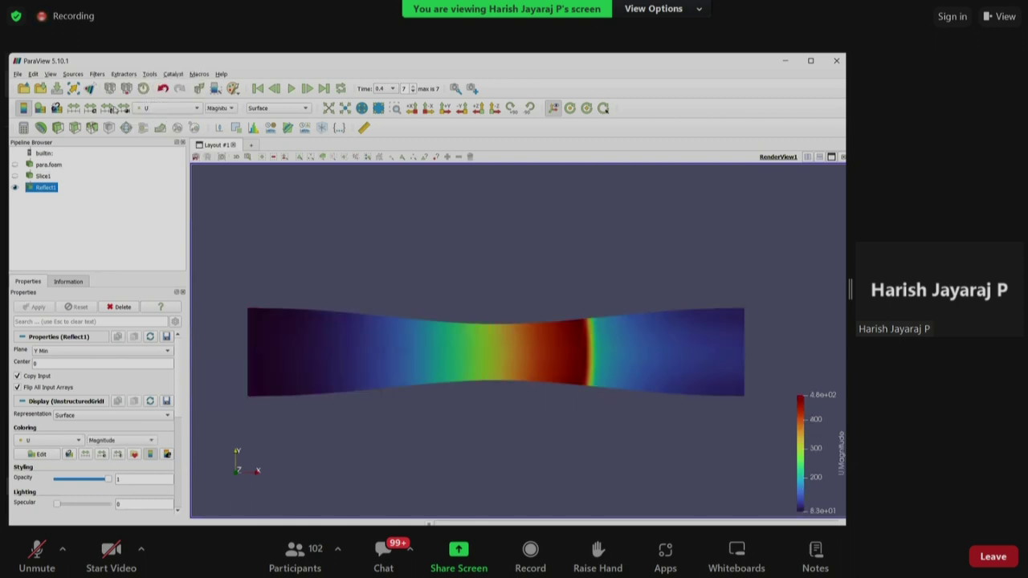
left_click(170, 110)
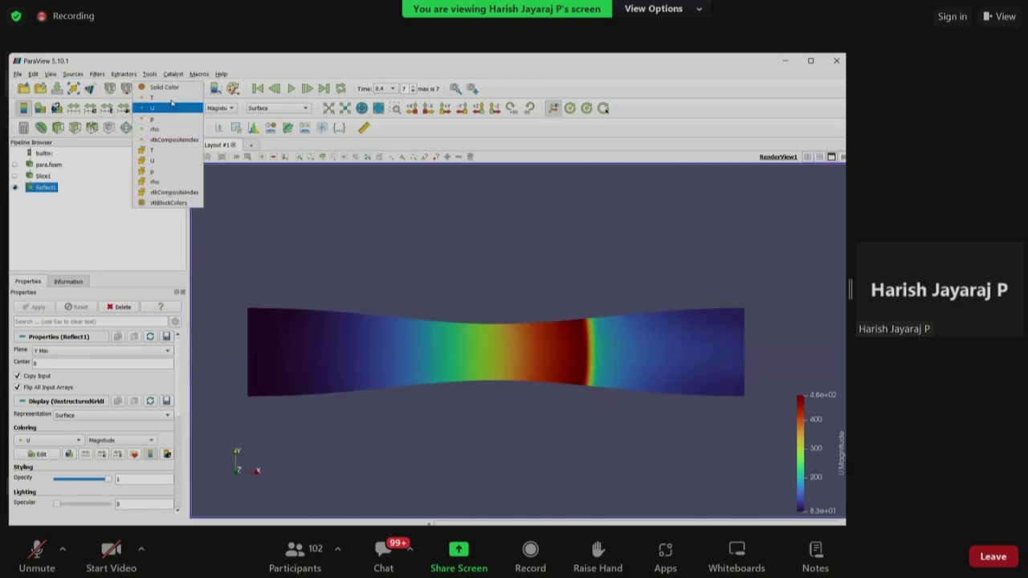
left_click(133, 107)
left_click(138, 108)
left_click(179, 141)
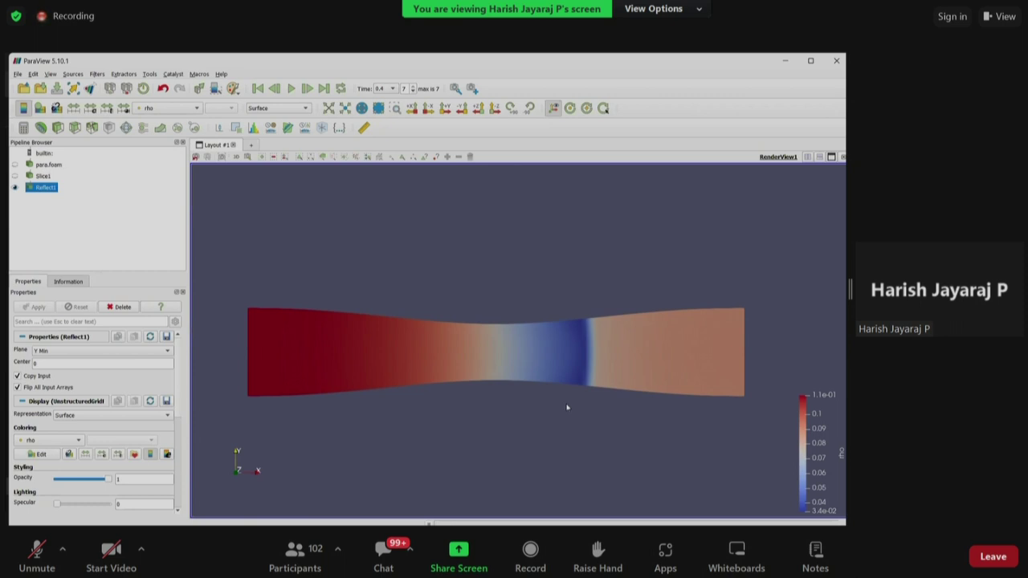
Step: Open the U file from the Nozzle_run 0 folder in Visual Studio Code and review its velocity boundary conditions
left_click(785, 60)
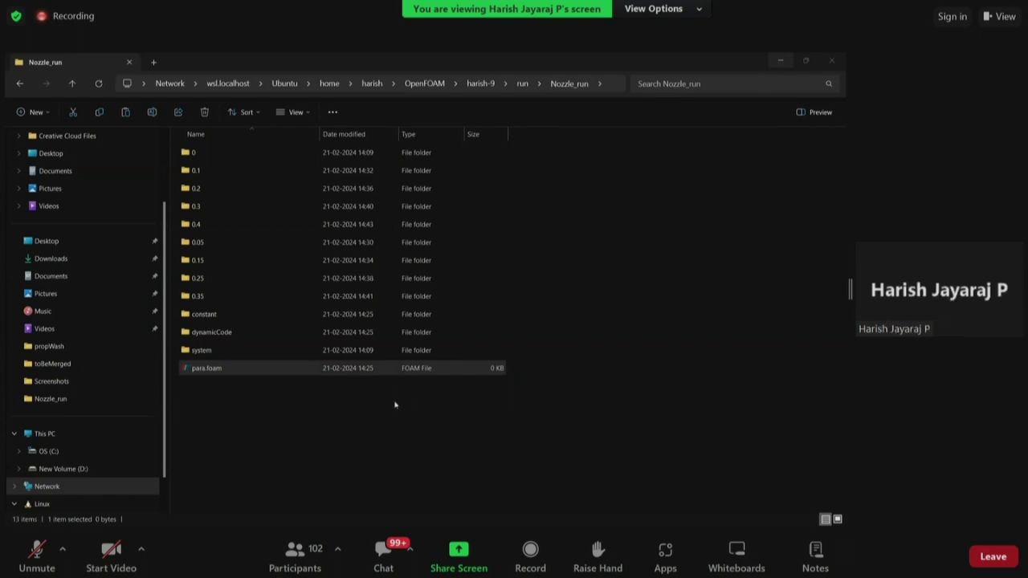
key("alt+Tab")
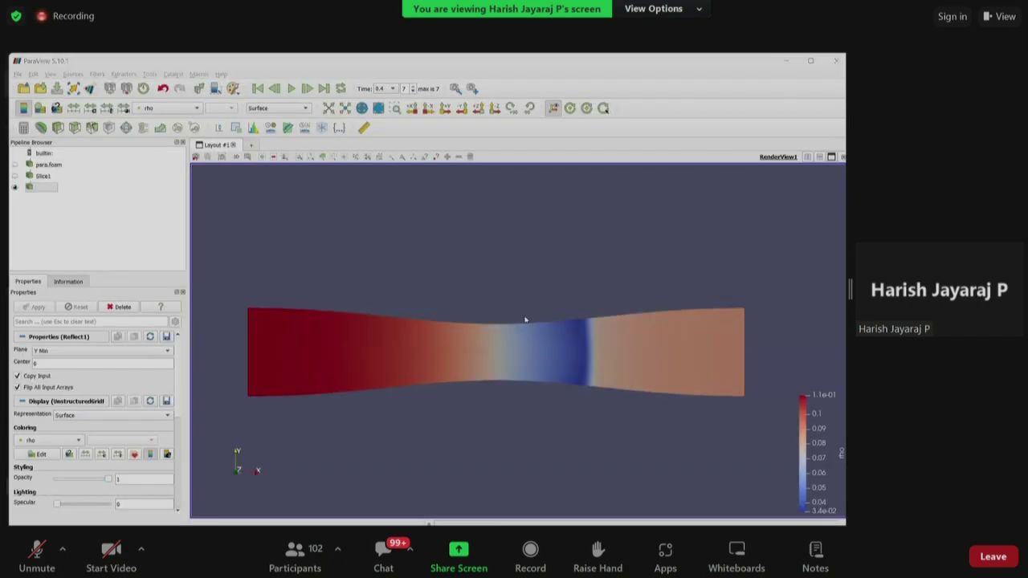
key("alt+Tab")
key("alt+shift+Tab")
double_click(218, 149)
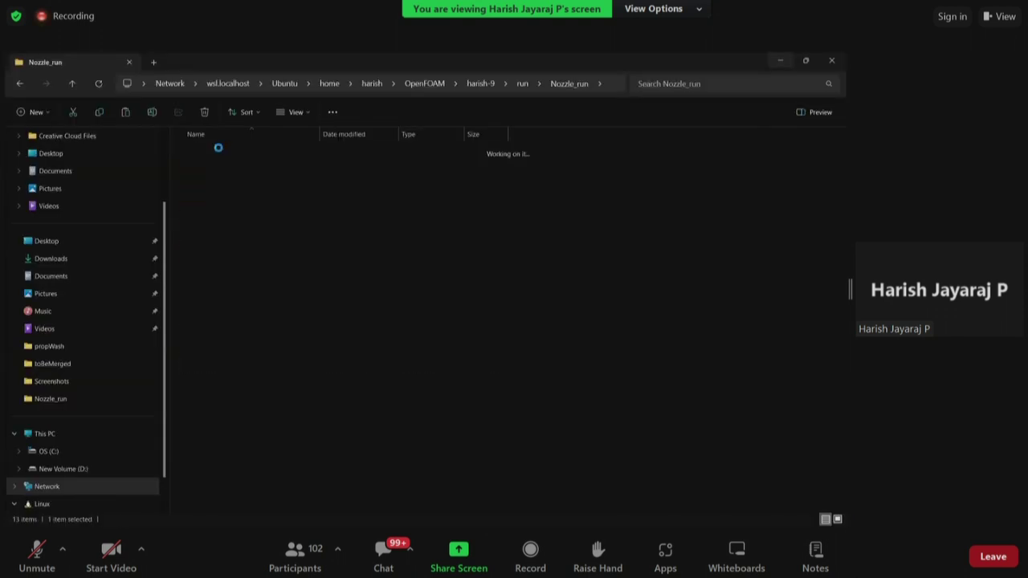
left_click(192, 188)
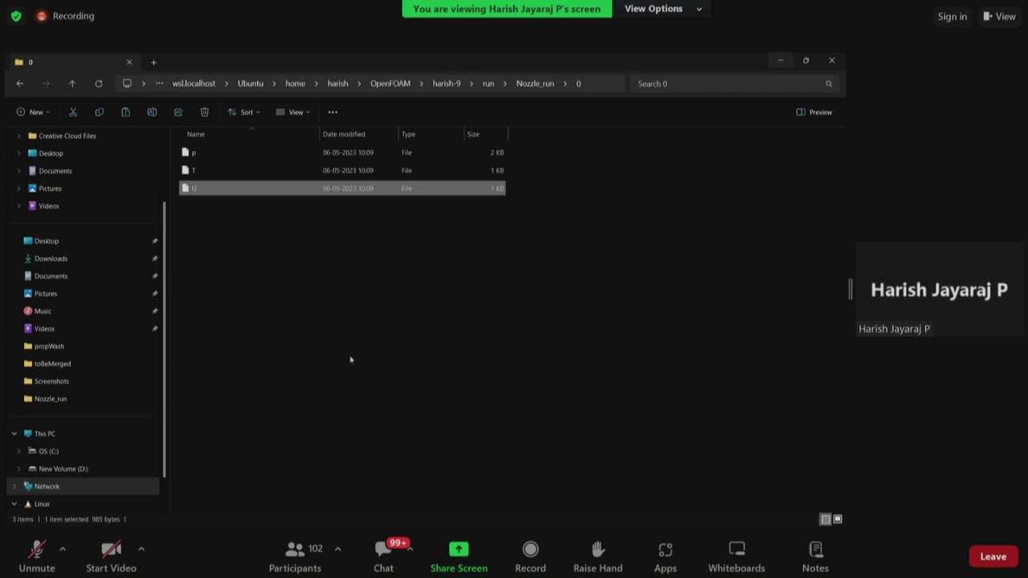
key("Return")
left_click(379, 320)
left_click(450, 443)
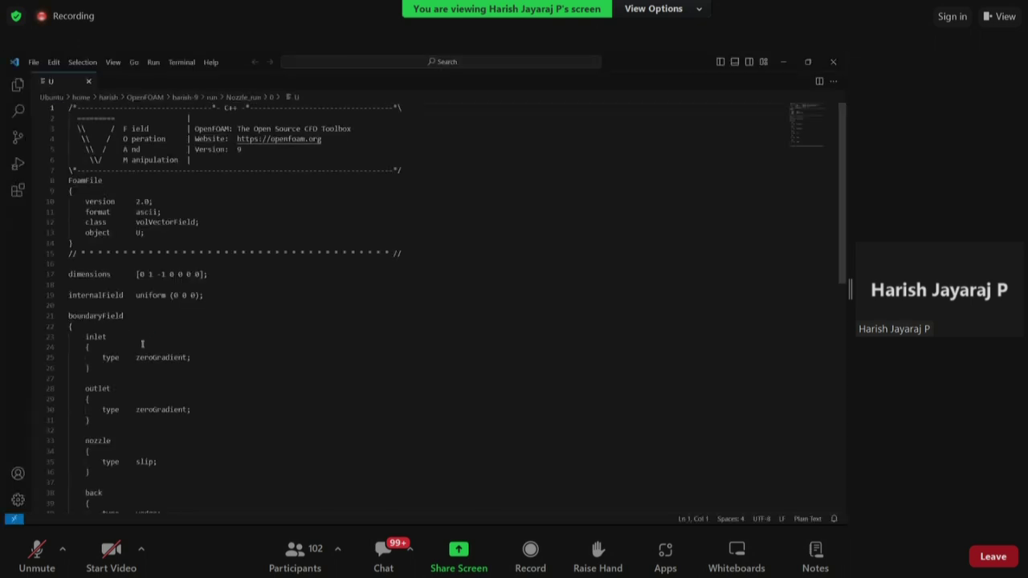
scroll(142, 344, "down", 1)
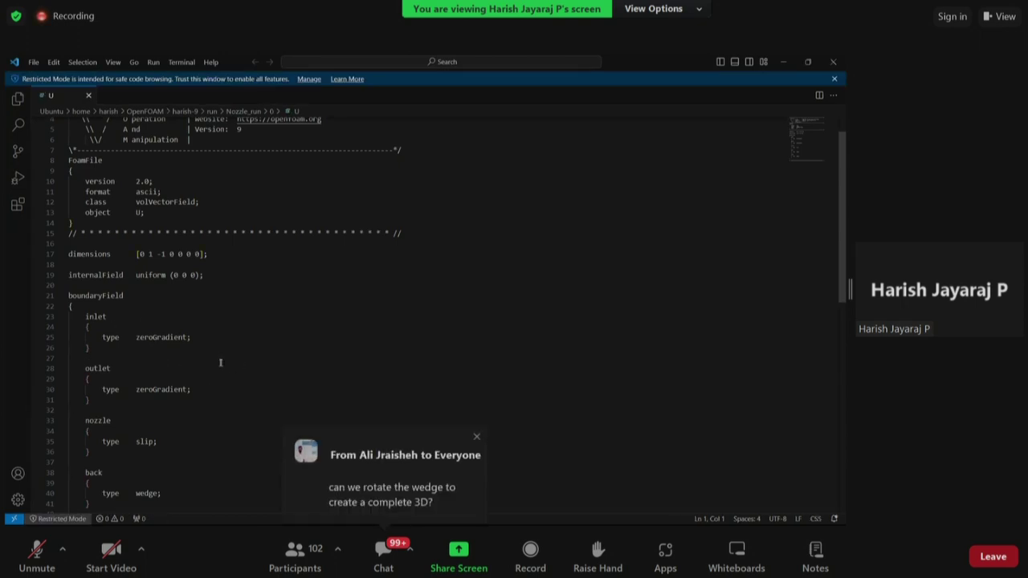
Step: Open the p file from the 0 folder in Visual Studio Code and examine the inlet and outlet pressure conditions
key("alt+Tab")
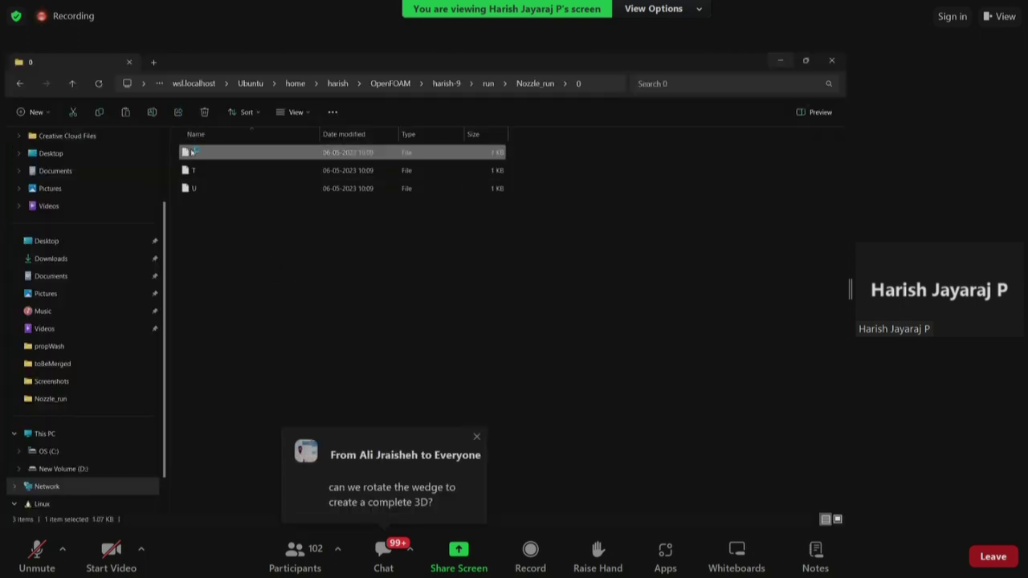
key("Return")
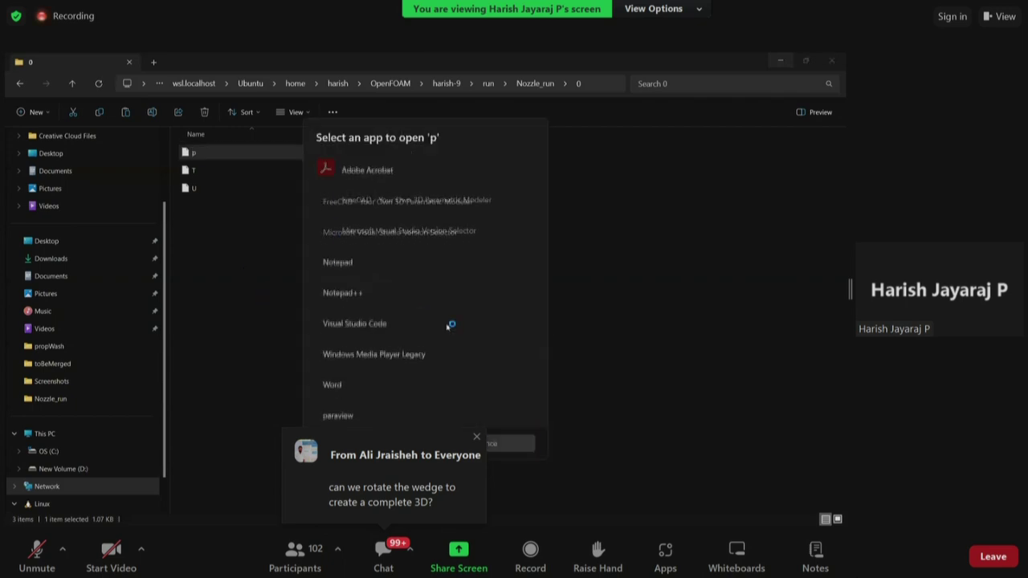
double_click(457, 413)
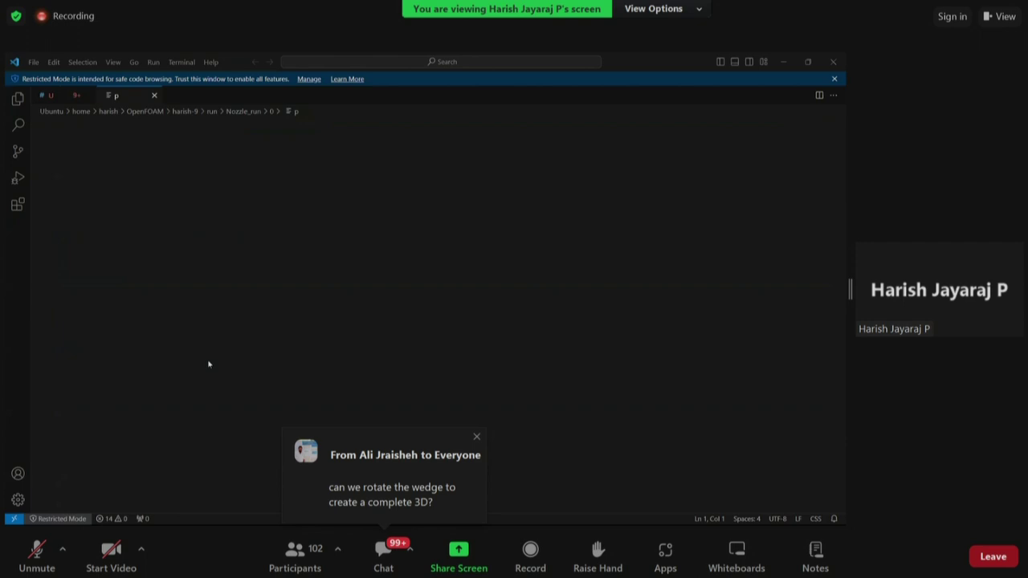
scroll(185, 363, "down", 3)
double_click(178, 362)
left_click(194, 299)
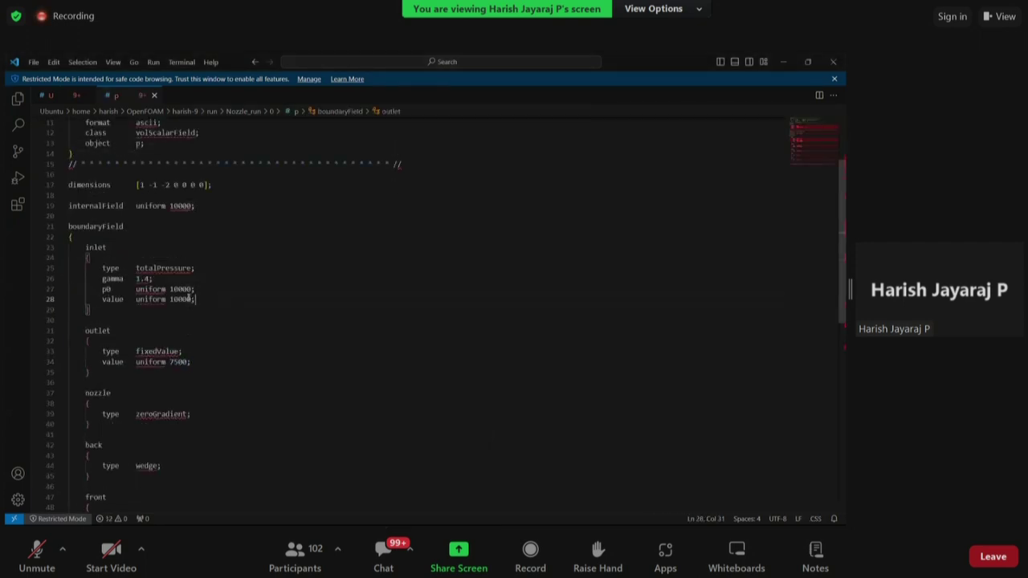
triple_click(189, 299)
left_click(203, 299)
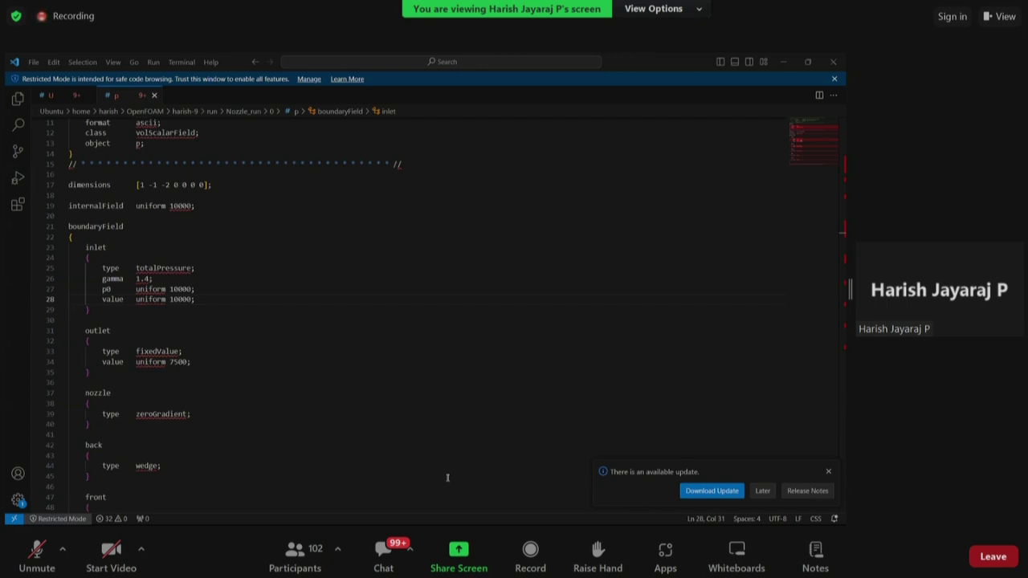
Step: Return from the 0 folder to the Nozzle_run case folder in File Explorer, and switch back to ParaView
key("alt+Tab")
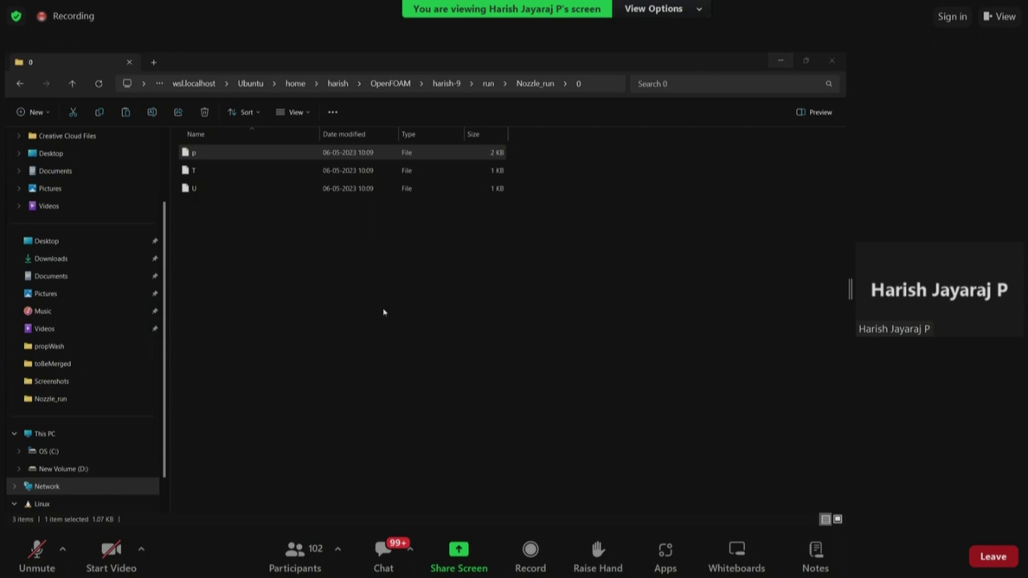
key("alt+Tab")
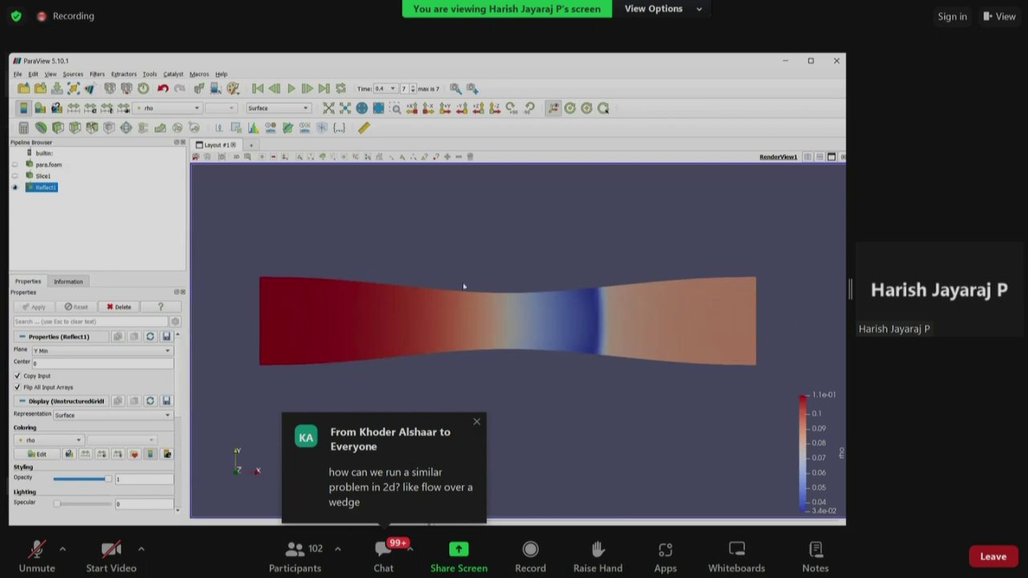
key("alt+Tab")
key("alt+Tab")
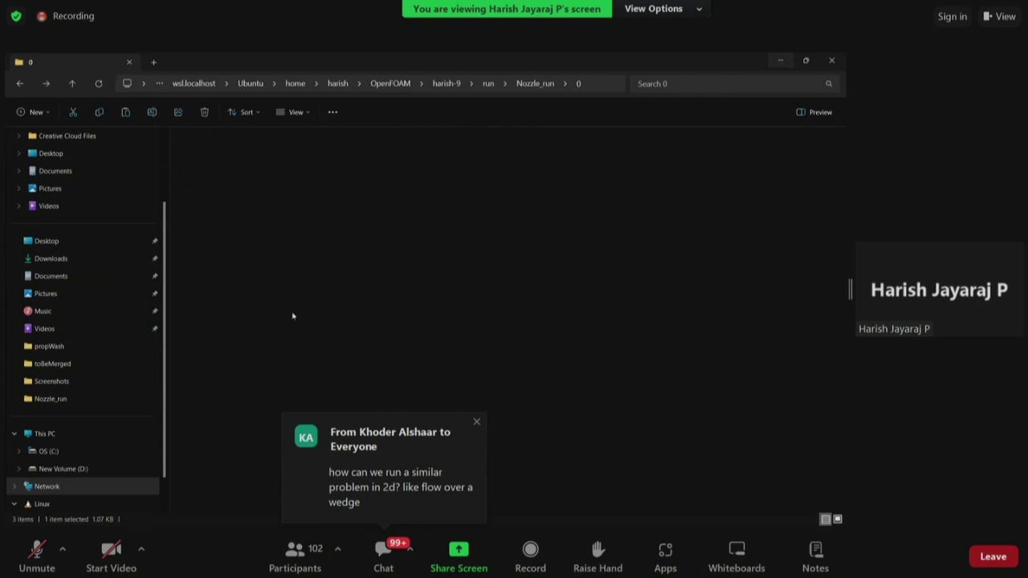
key("alt+Up")
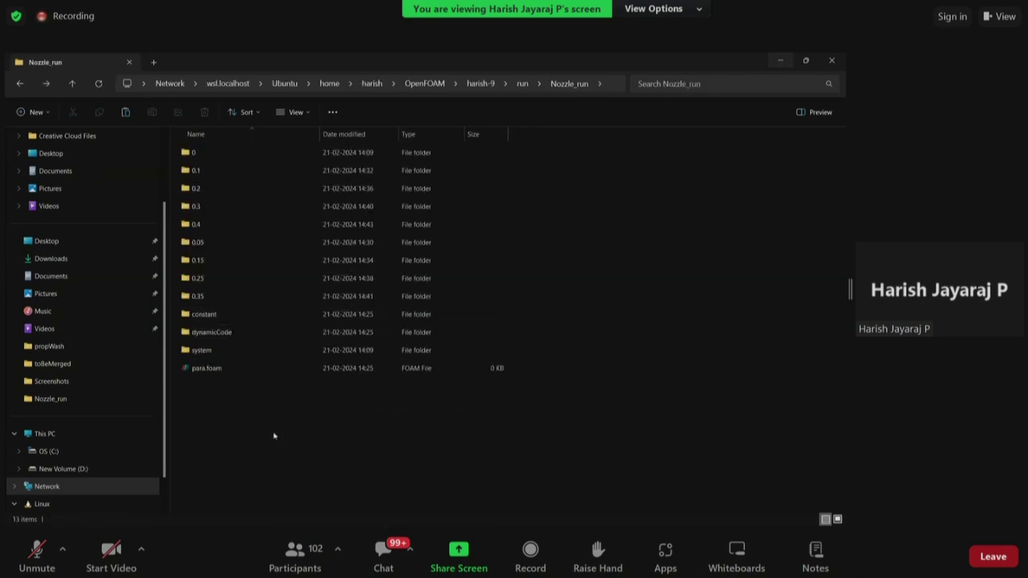
key("alt+Tab")
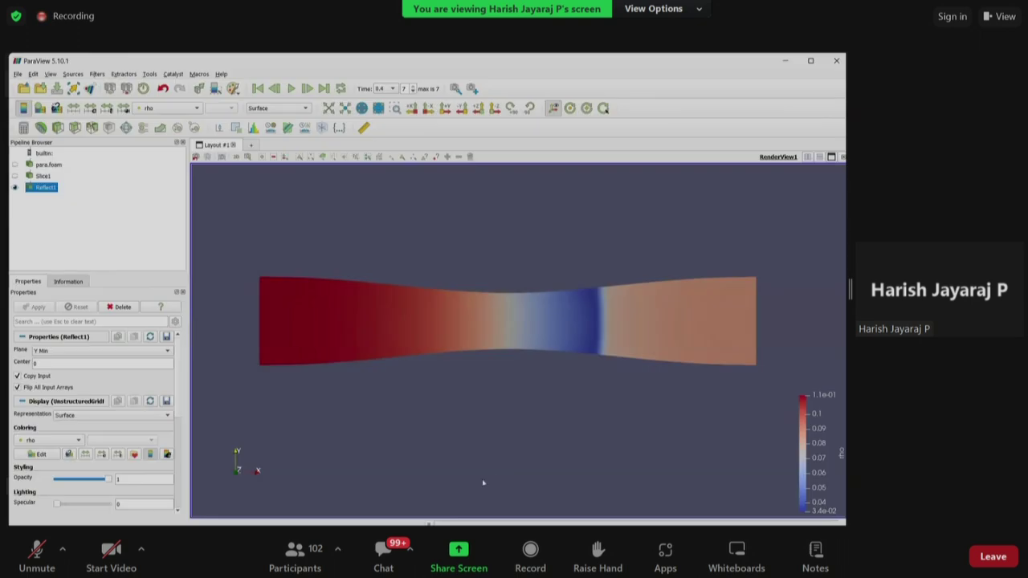
Step: Select the para.foam source in the pipeline and look over its mesh regions
key("alt+Tab")
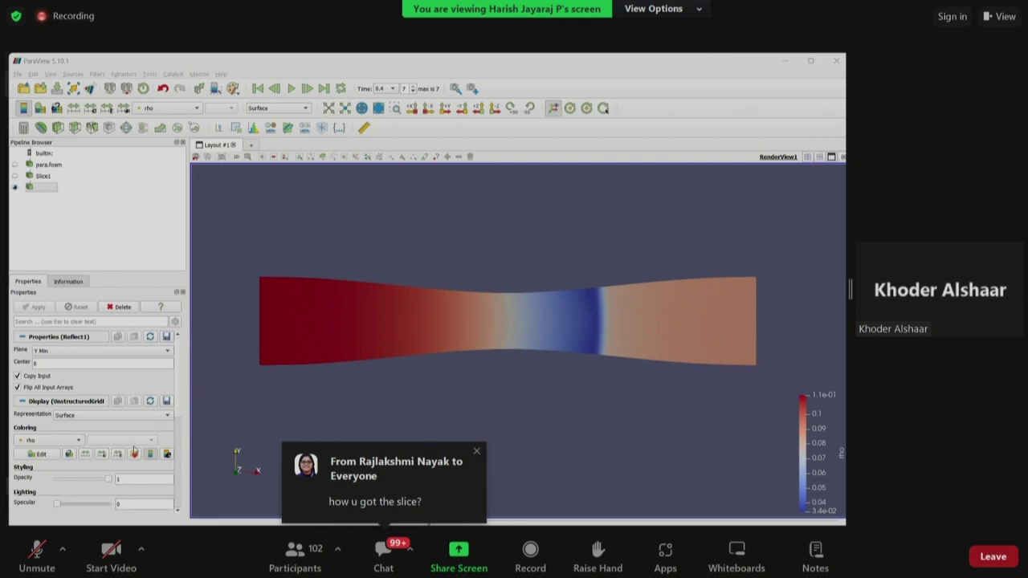
scroll(133, 451, "down", 5)
scroll(133, 451, "up", 5)
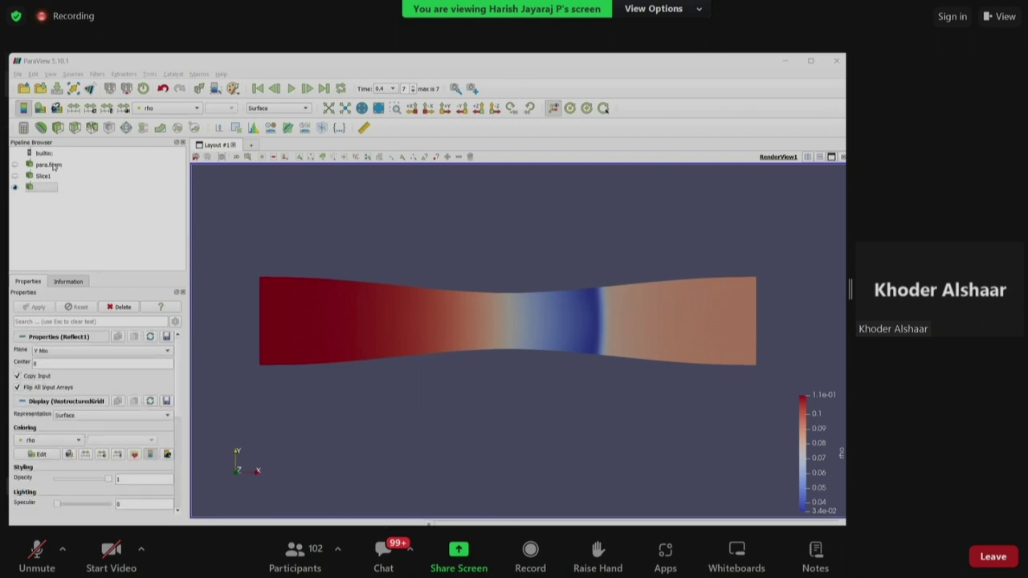
left_click(50, 164)
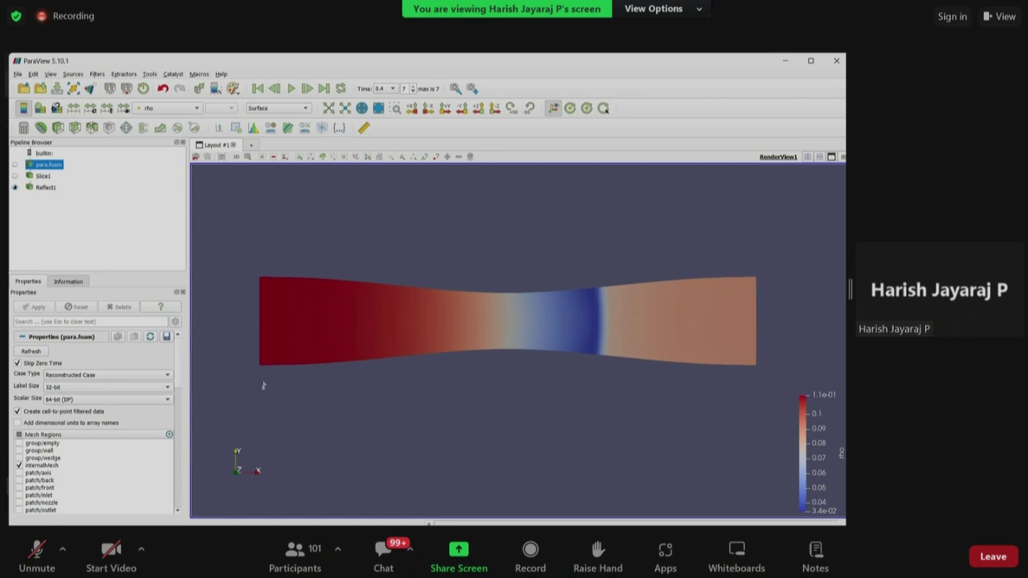
scroll(181, 379, "down", 3)
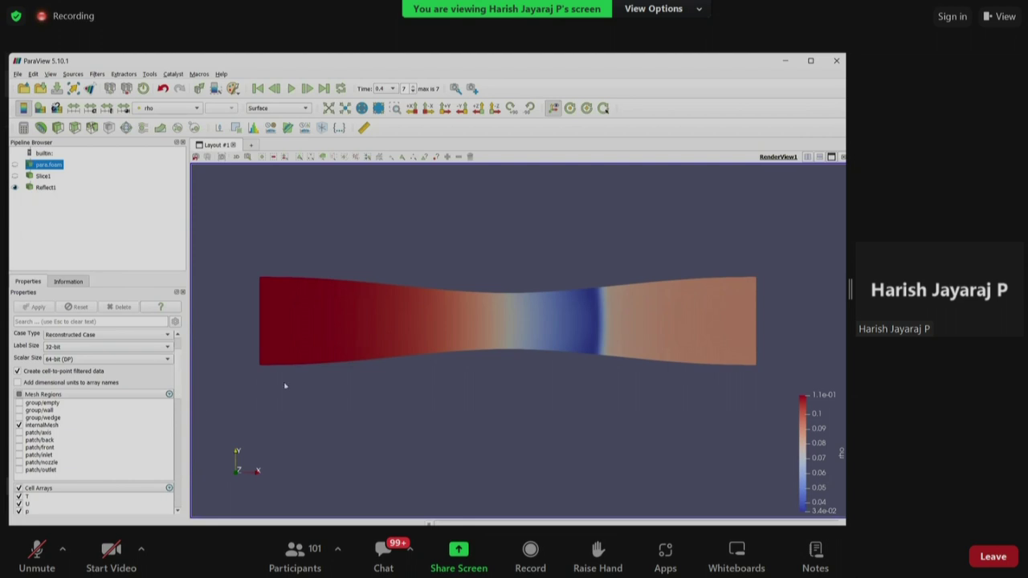
Step: Switch to Visual Studio Code and review the velocity boundary conditions in the U file
key("alt+Tab")
key("Tab")
key("Tab")
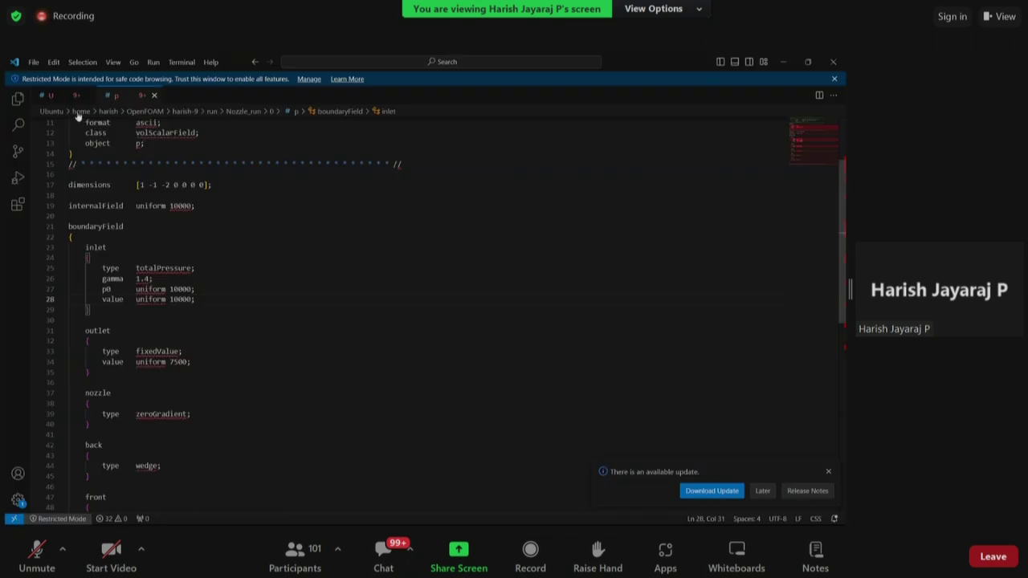
left_click(48, 95)
scroll(120, 354, "down", 1)
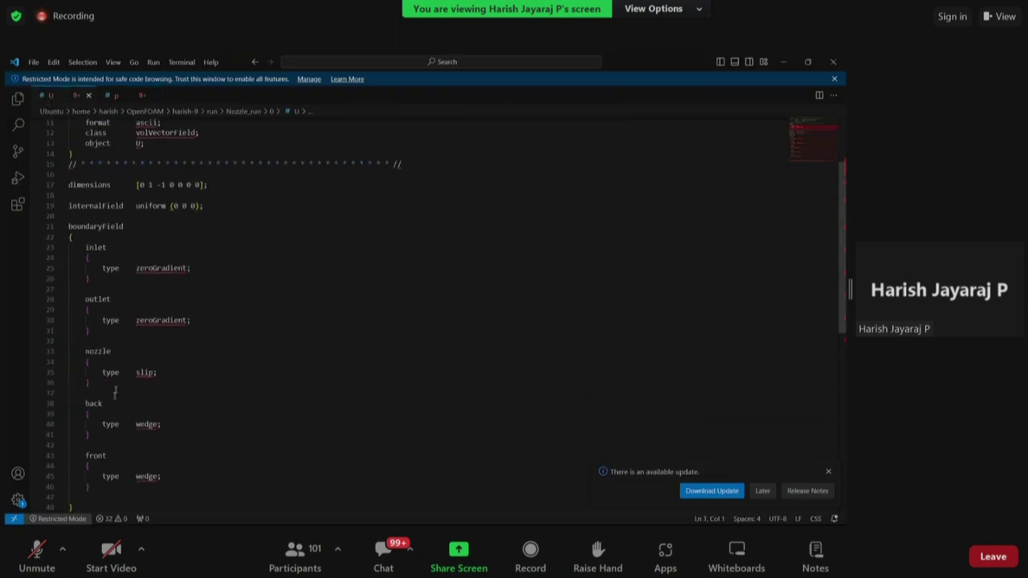
scroll(115, 392, "down", 1)
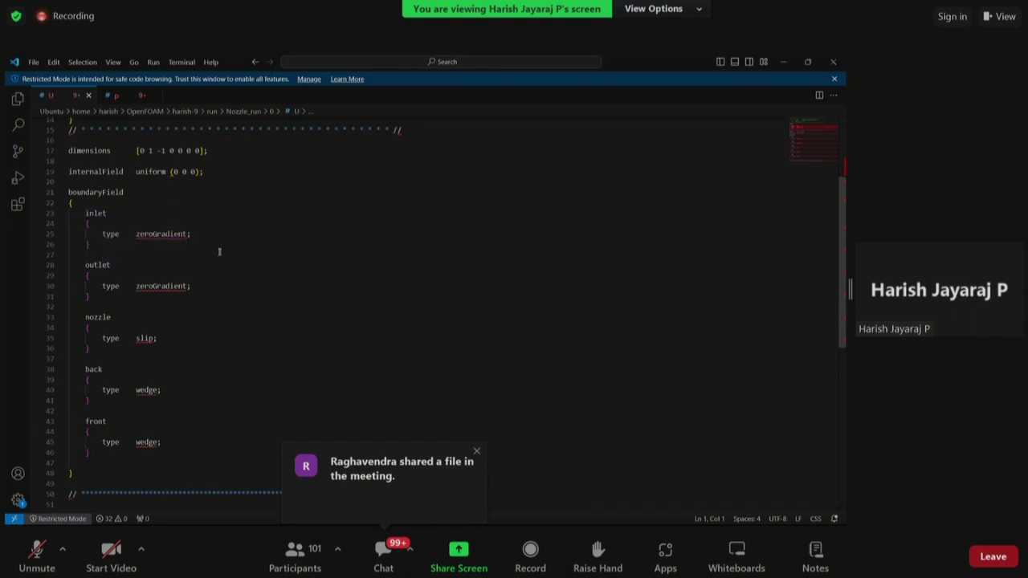
Step: Switch back to ParaView, show para.foam as Surface With Edges, and examine the wedge mesh from several angles in 3D
key("alt+Tab")
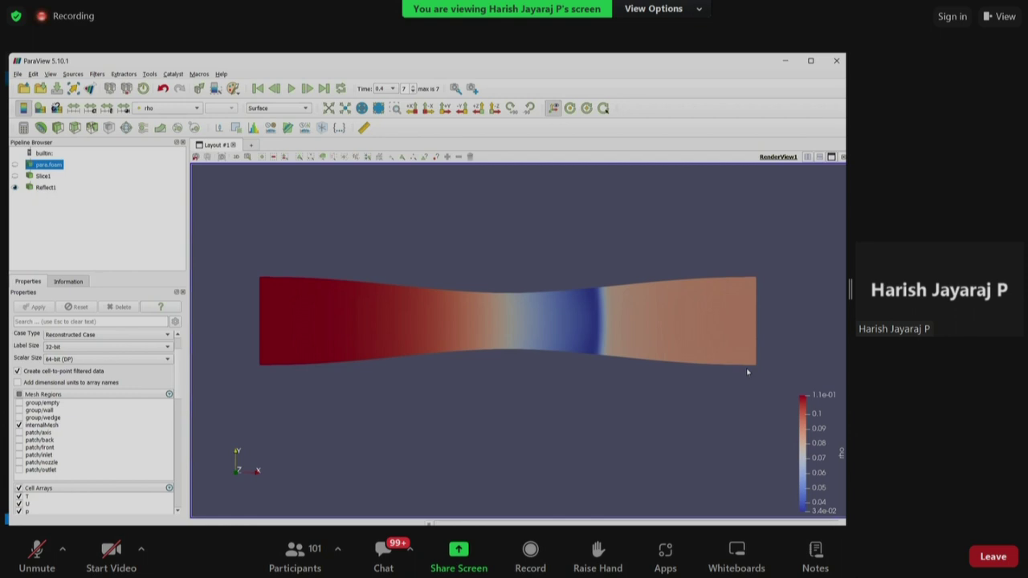
left_click_drag(439, 364, 344, 432)
scroll(351, 331, "up", 5)
left_click(277, 107)
key("Return")
scroll(381, 393, "up", 5)
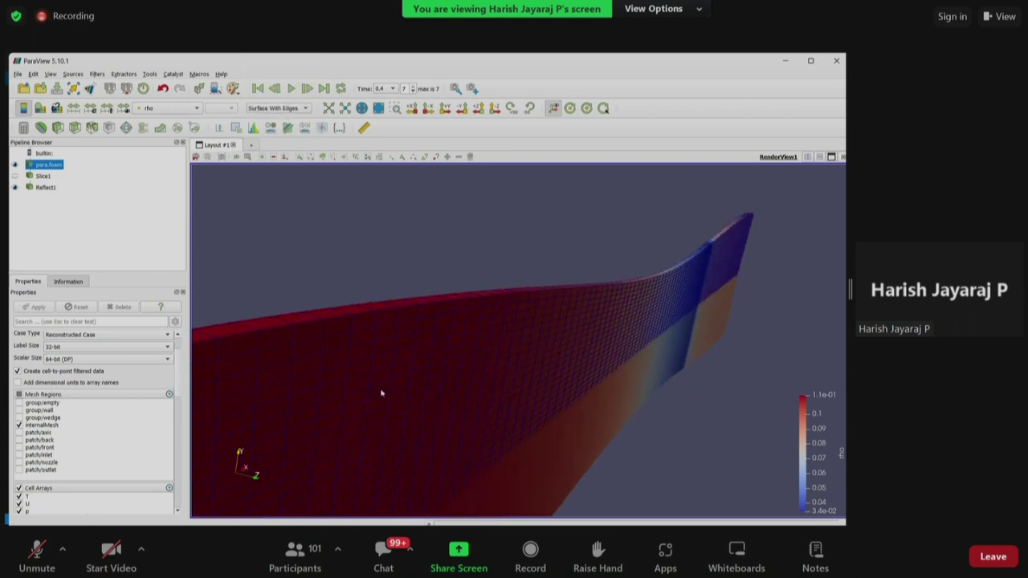
left_click_drag(383, 391, 359, 371)
left_click_drag(424, 369, 421, 409)
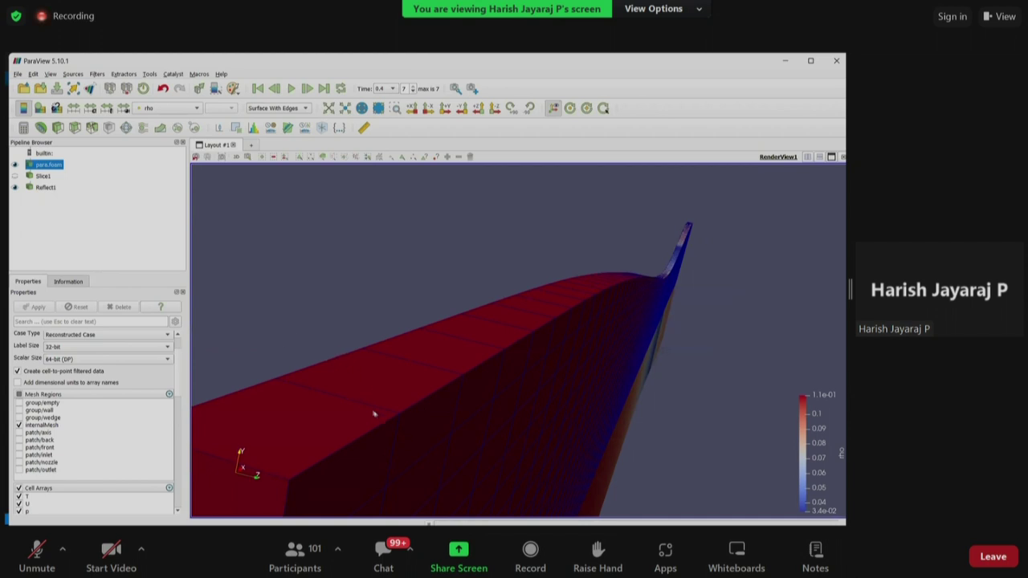
left_click_drag(411, 358, 477, 367)
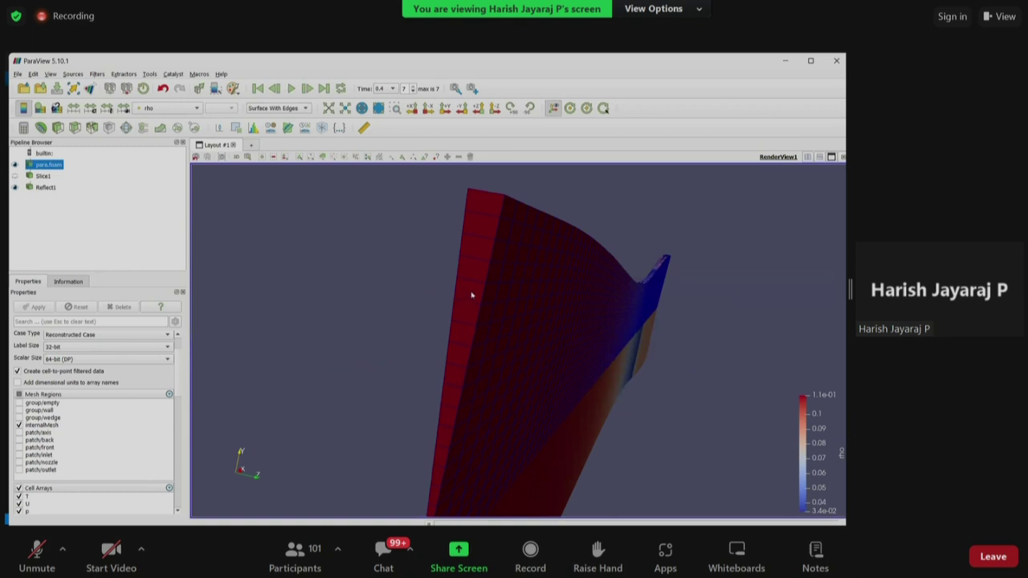
left_click_drag(539, 300, 579, 354)
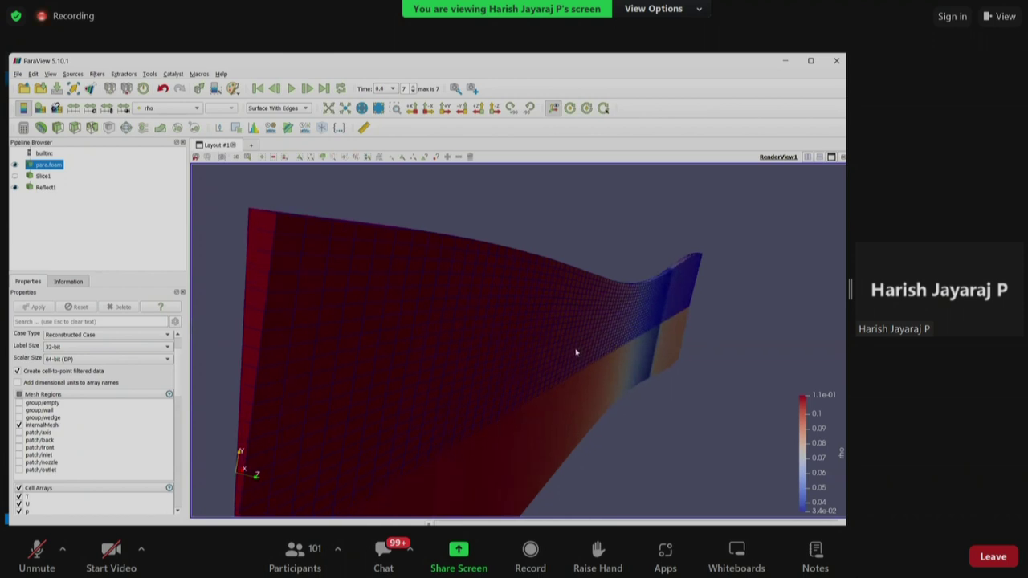
scroll(508, 353, "down", 3)
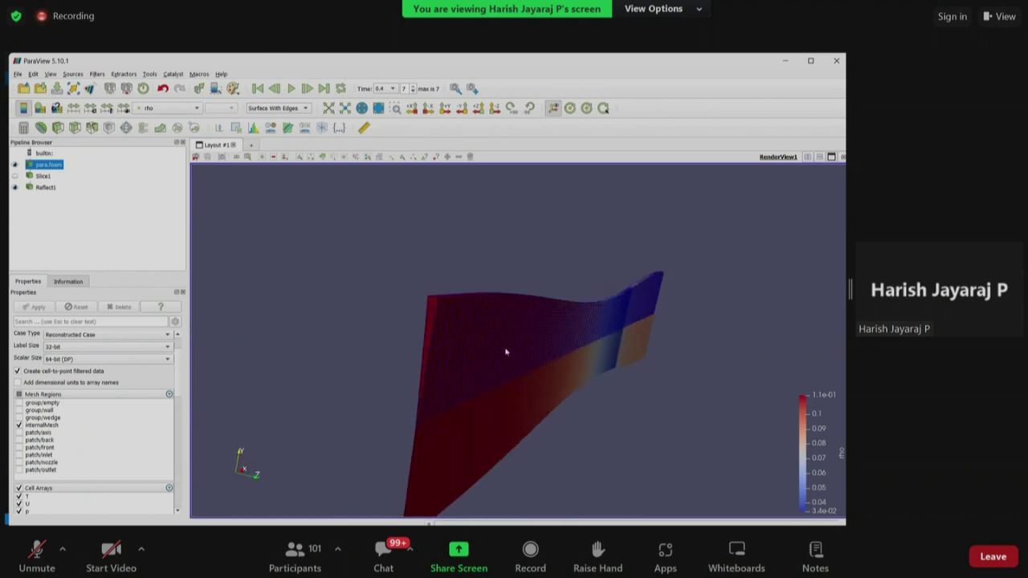
Step: Hide the reflected nozzle and show only para.foam in the XY plane view with the Surface representation
left_click(15, 164)
left_click(495, 108)
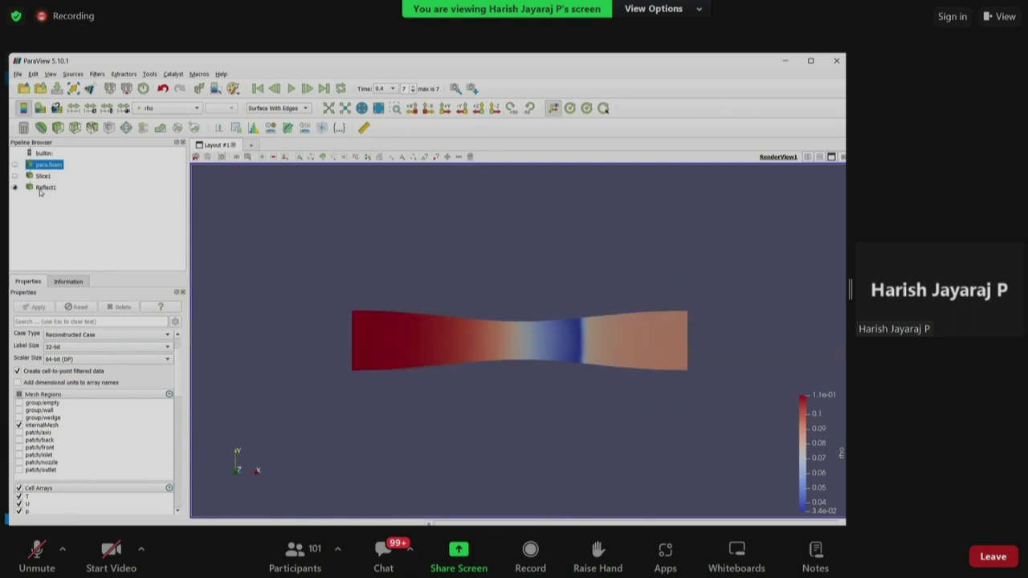
left_click(15, 188)
left_click(14, 188)
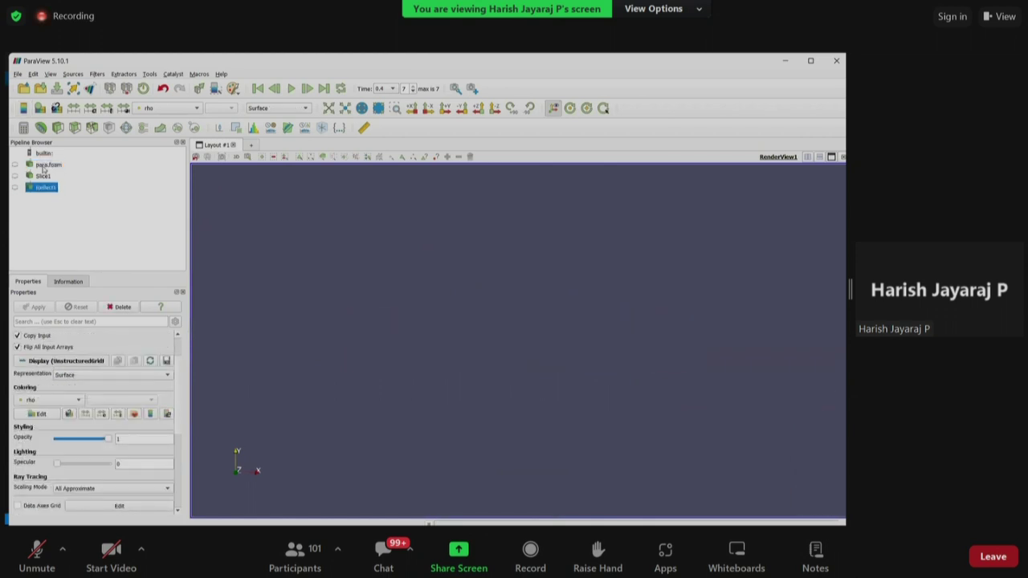
left_click(53, 166)
left_click(14, 165)
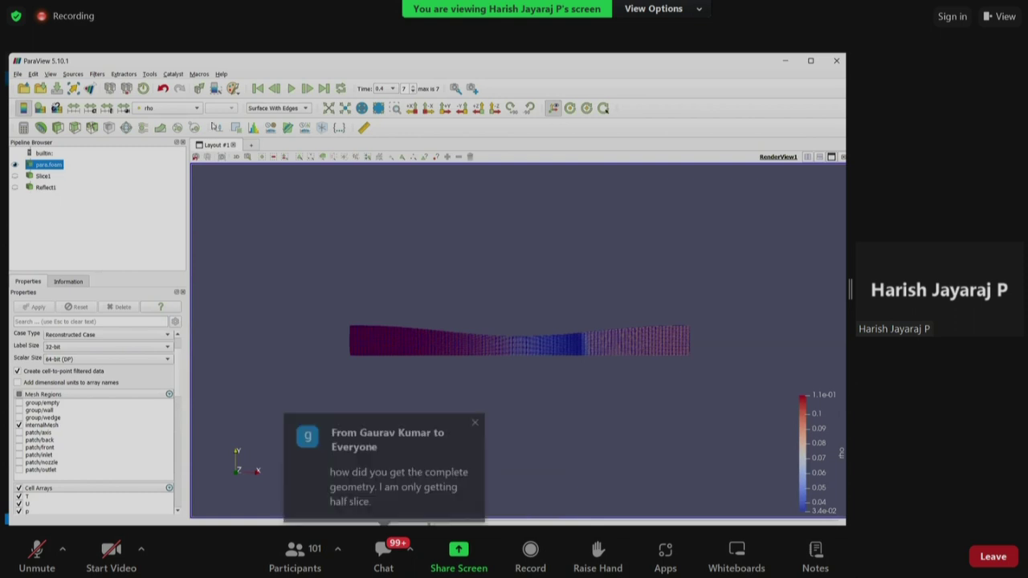
left_click(294, 110)
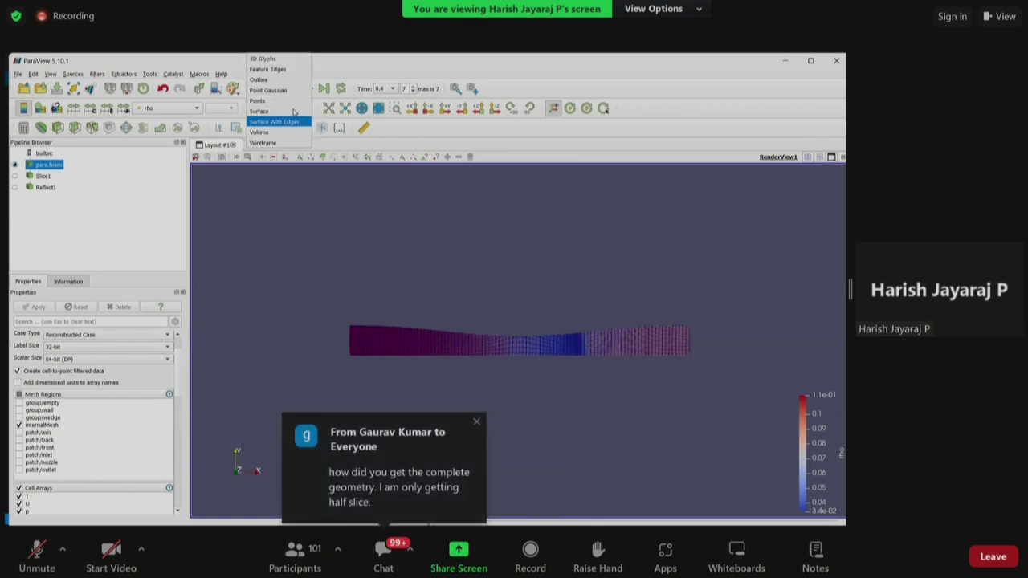
left_click(292, 111)
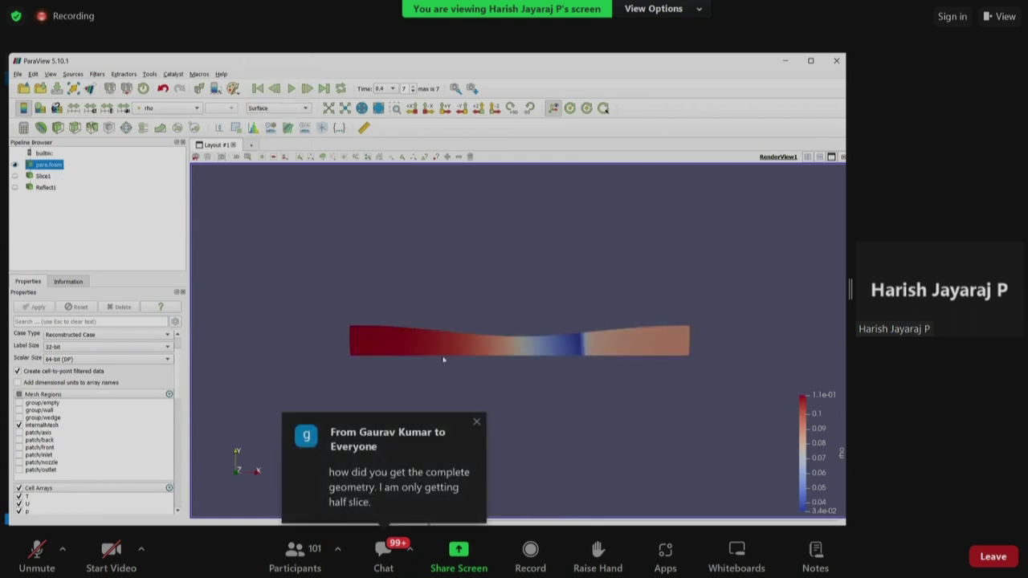
scroll(443, 359, "up", 1)
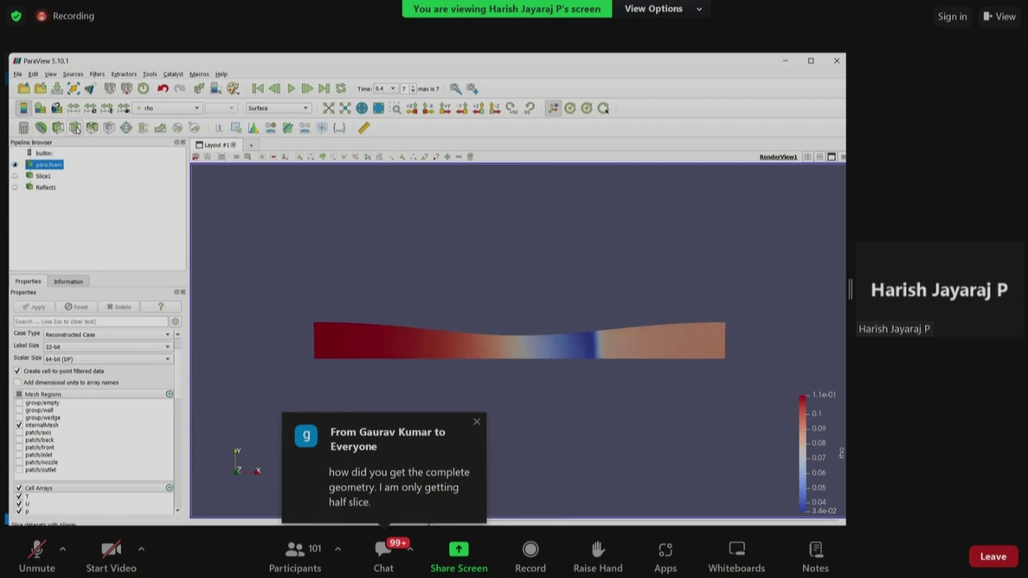
Step: Slice para.foam with a Z-normal plane, hide the plane outline, and inspect the slice before restoring the XY view
left_click(76, 129)
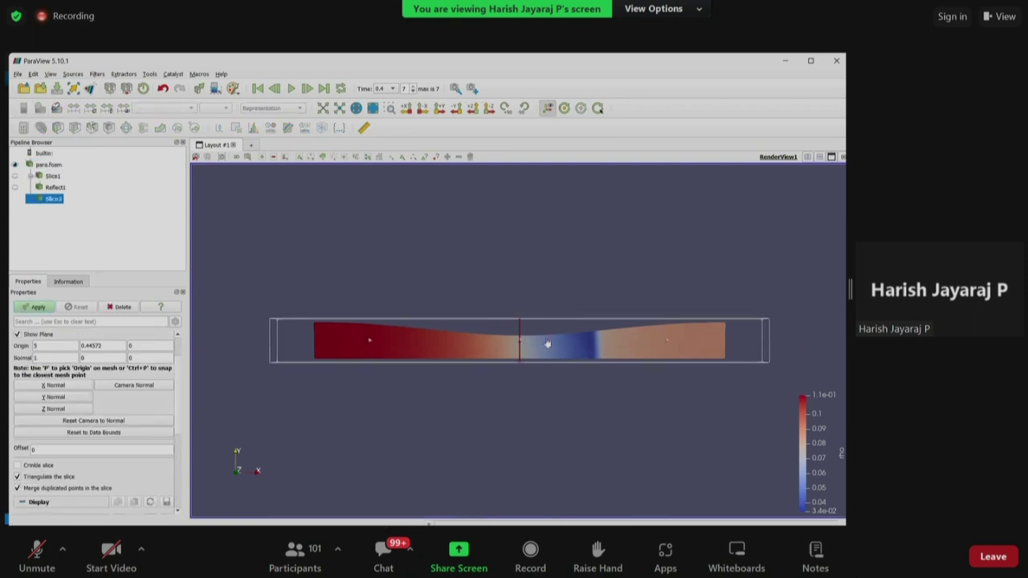
left_click(53, 409)
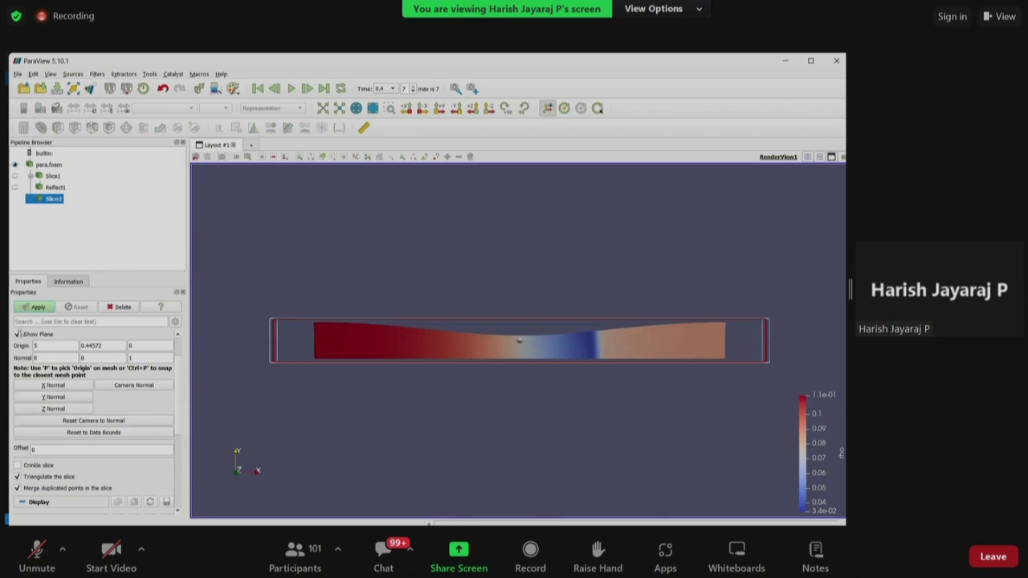
left_click(18, 336)
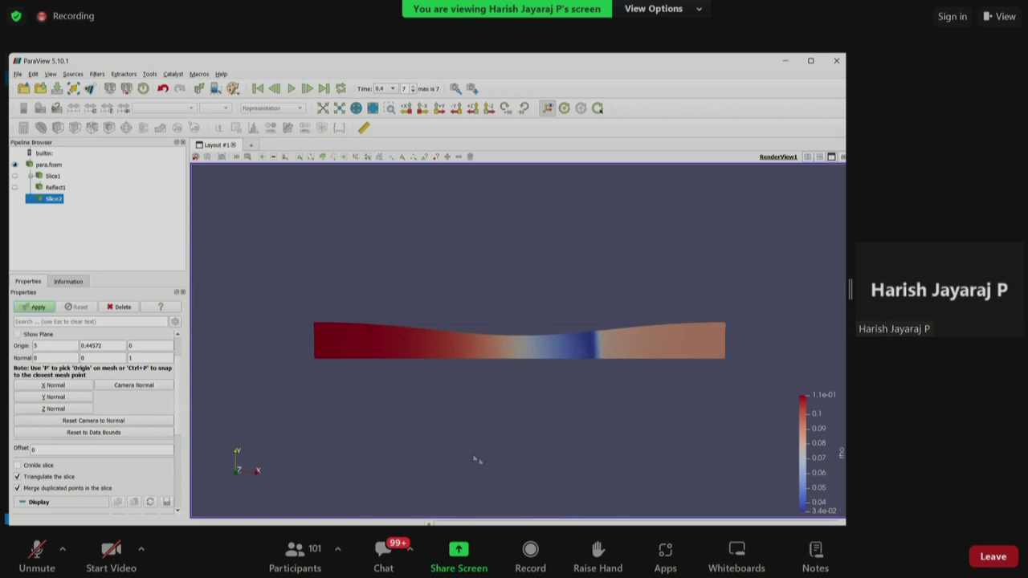
left_click(37, 308)
left_click_drag(248, 353, 353, 361)
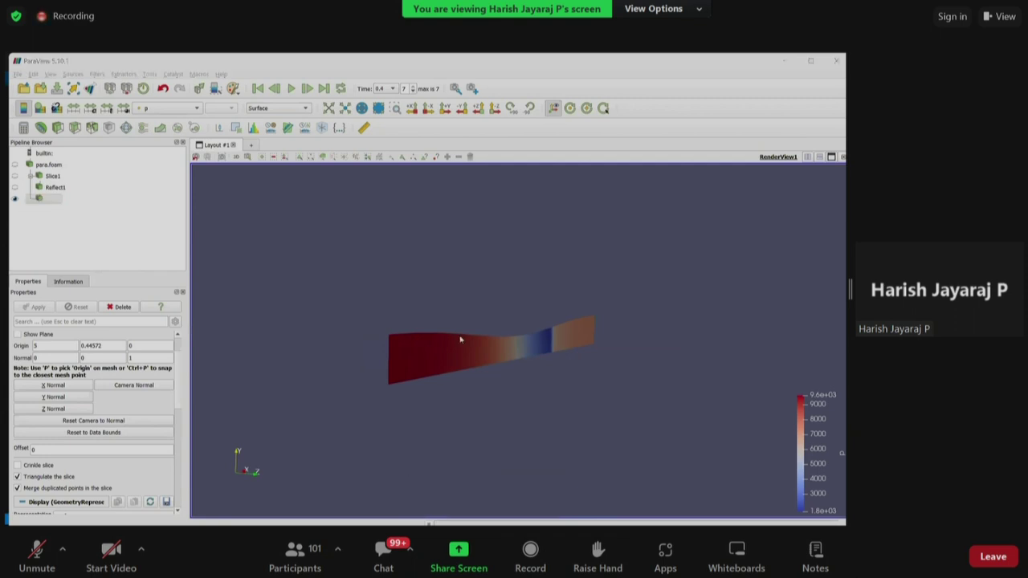
left_click_drag(472, 336, 519, 388)
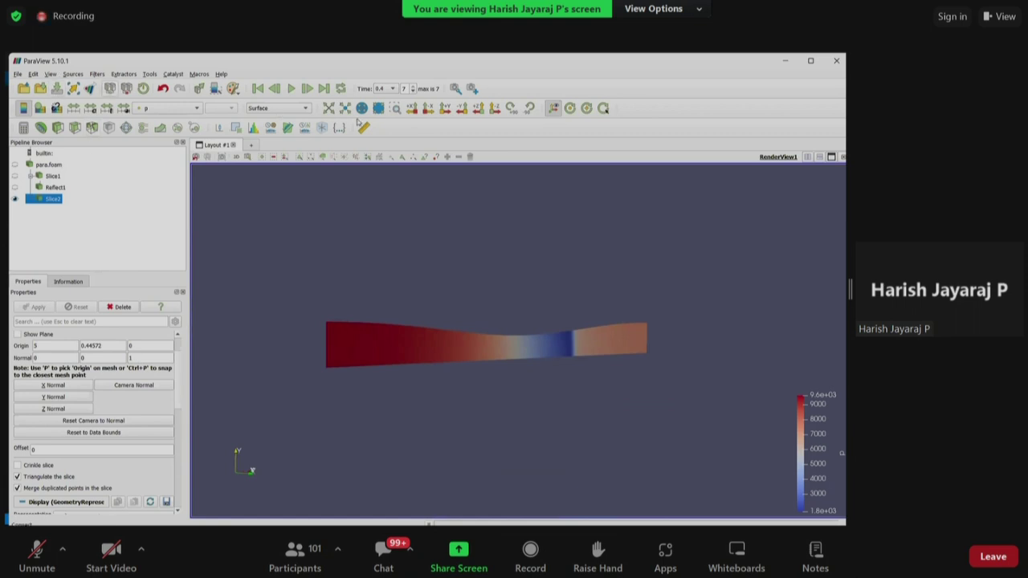
left_click(495, 107)
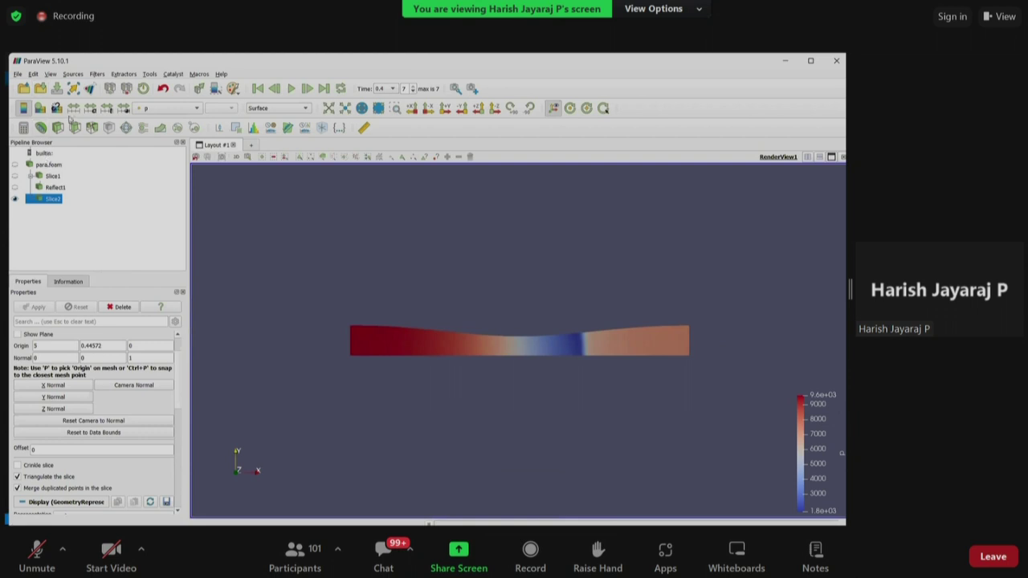
Step: Find the Reflect filter by searching for "ref" and apply it to the new slice across the Y Min plane
left_click(80, 77)
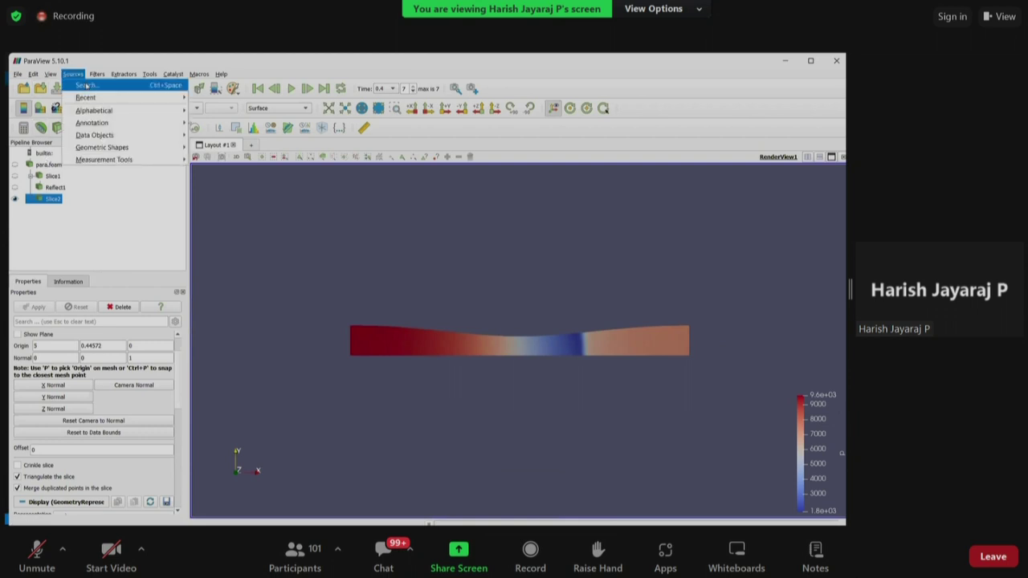
left_click(85, 85)
type("ref")
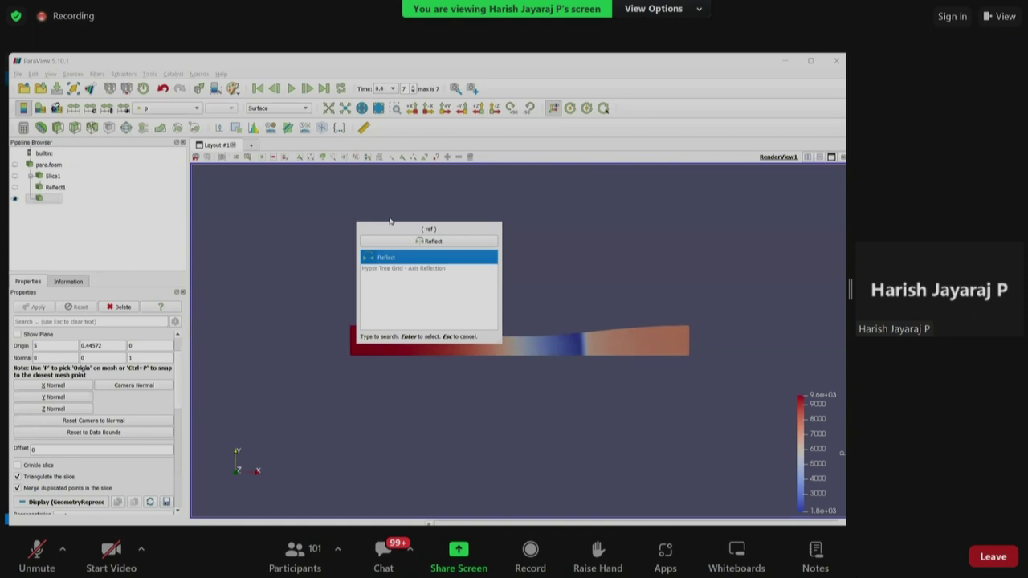
key("Return")
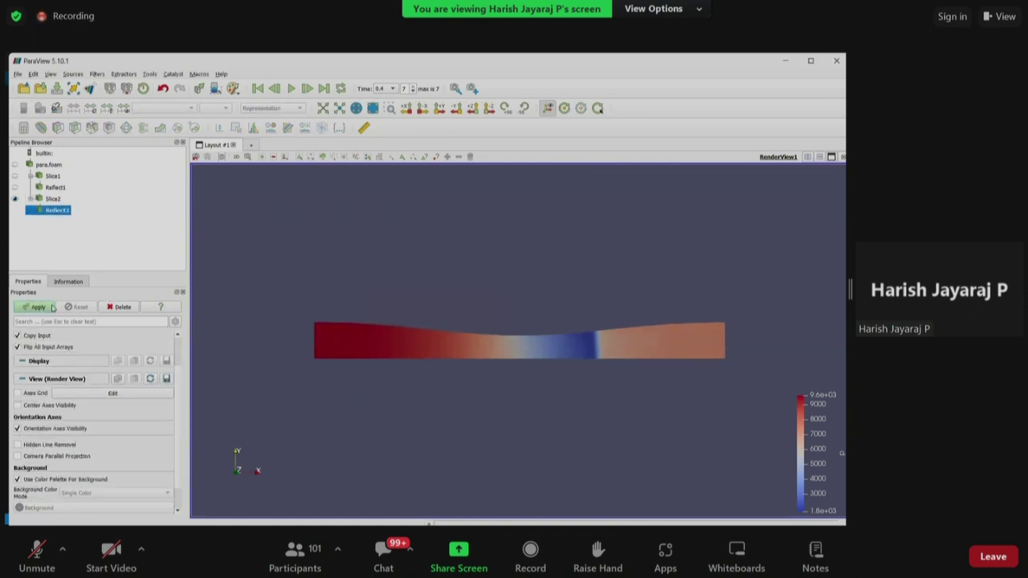
scroll(40, 437, "up", 2)
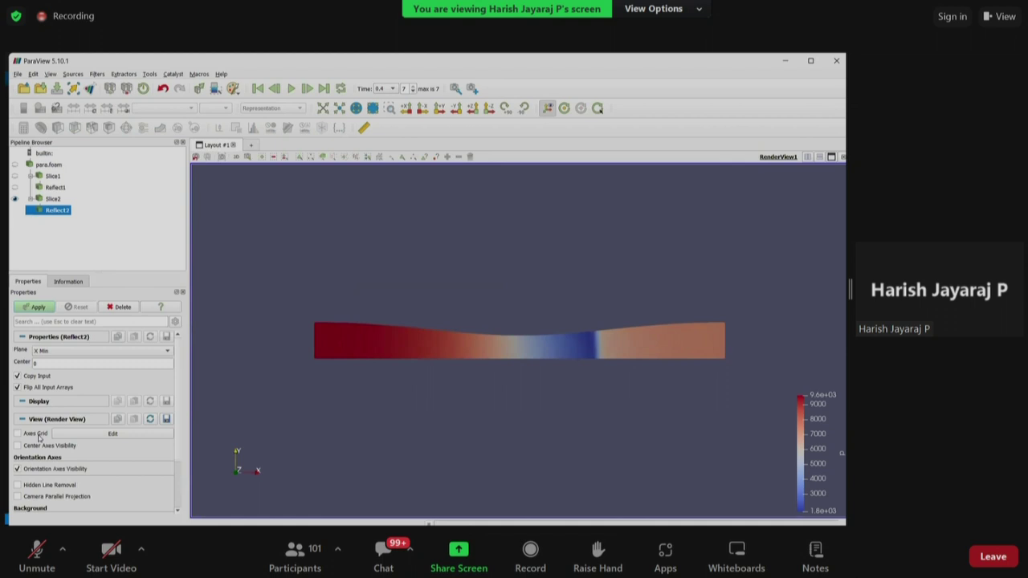
left_click(60, 355)
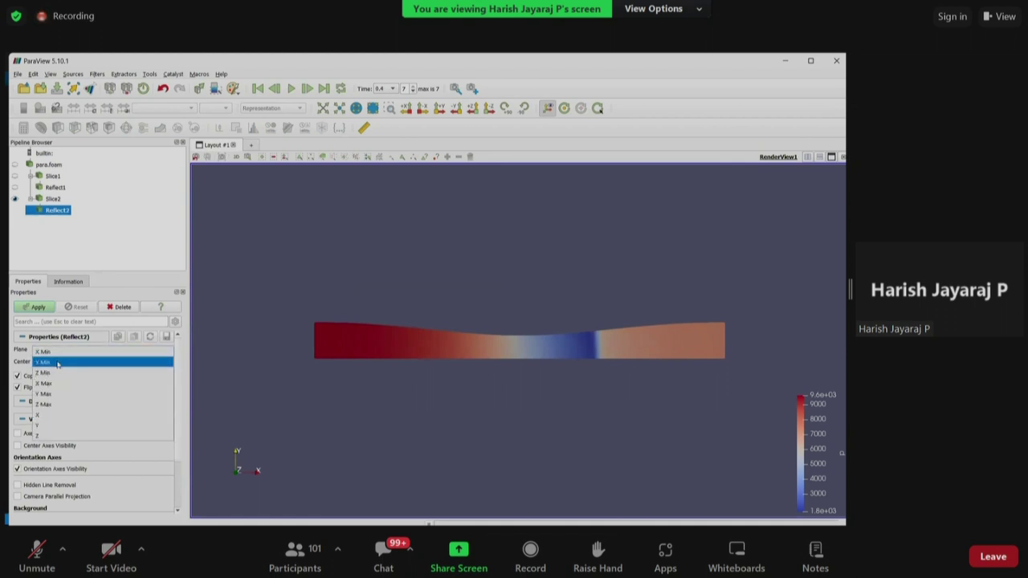
left_click(58, 363)
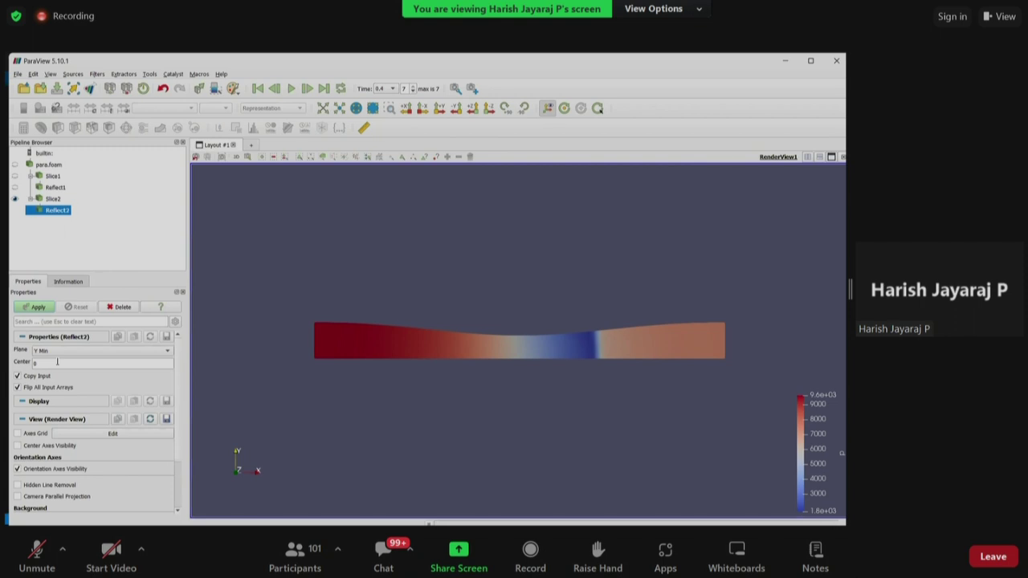
left_click(37, 307)
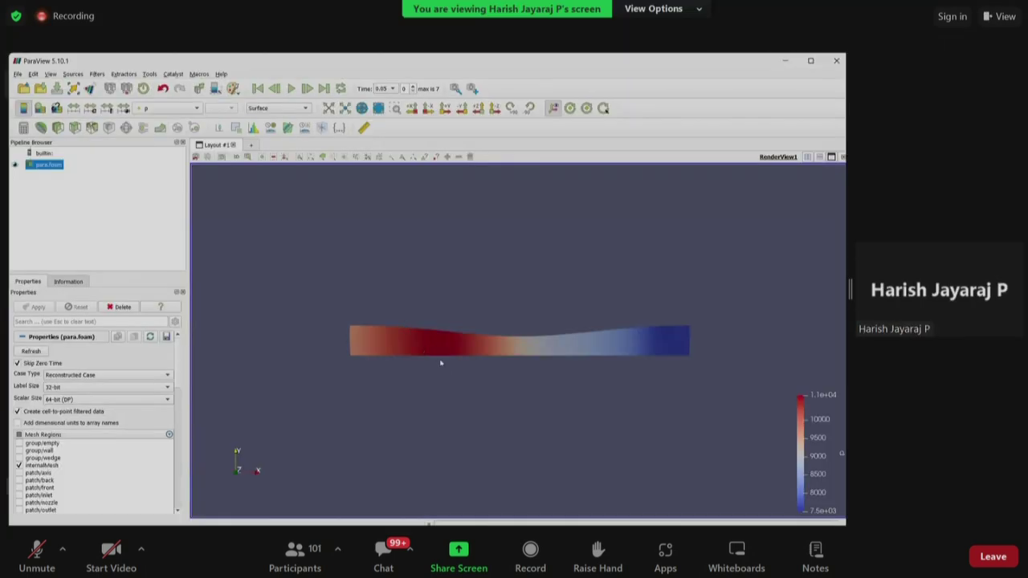
Step: Slice para.foam with a Z-normal plane and hide the plane outline
left_click(75, 128)
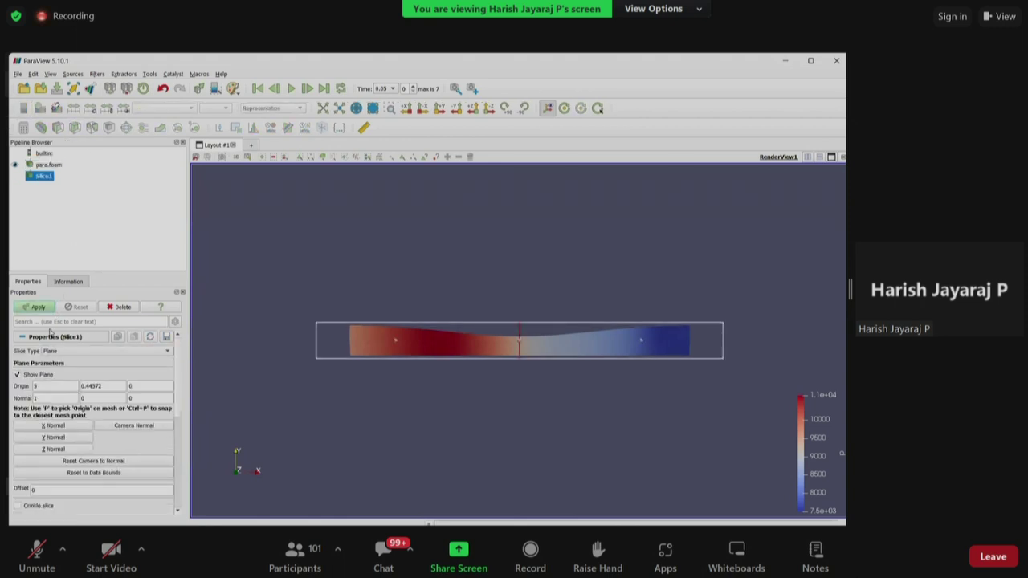
left_click(58, 450)
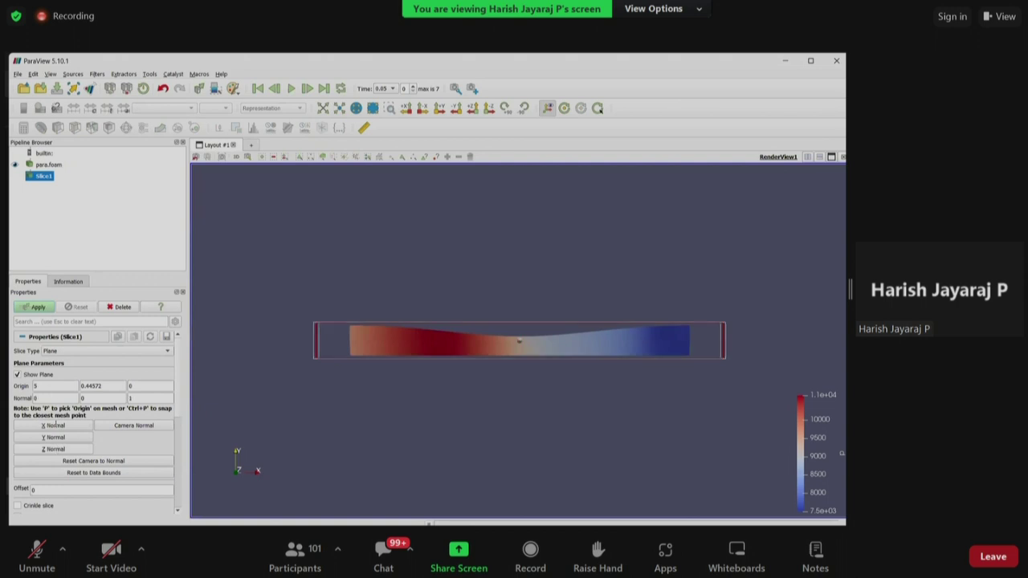
left_click(18, 374)
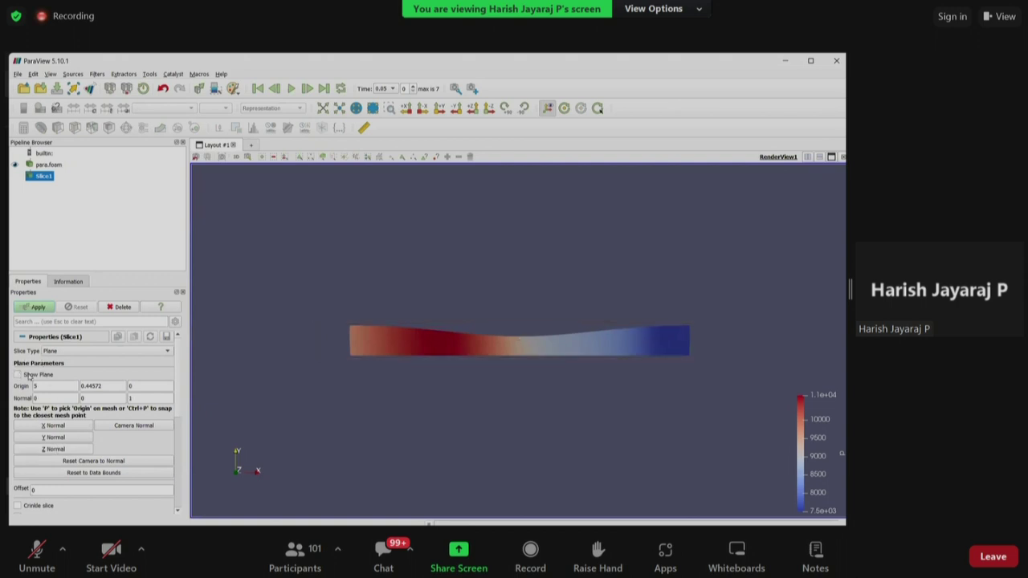
left_click(27, 308)
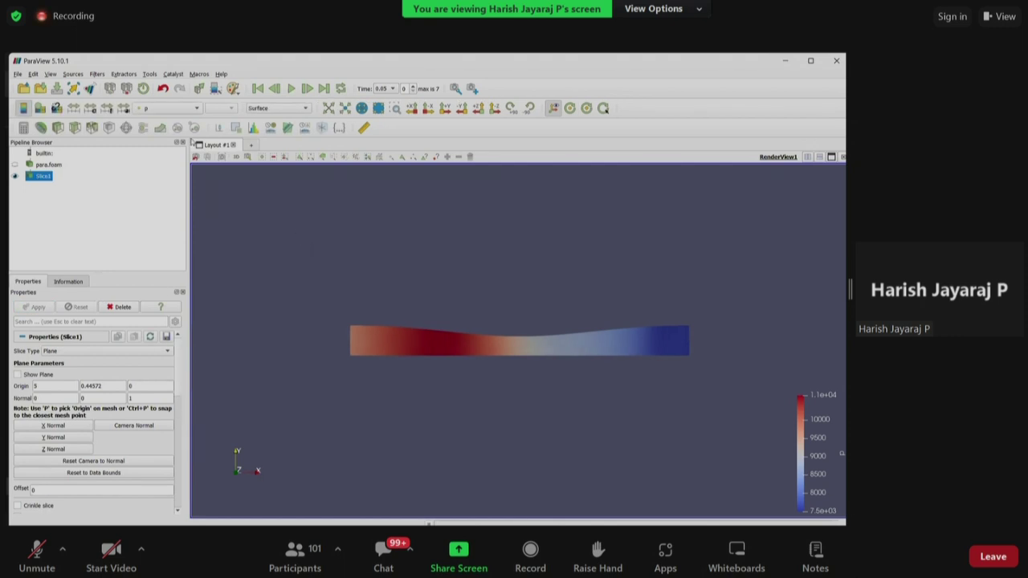
Step: Examine the alphabetical list of filters to locate the Reflect filter
left_click(96, 75)
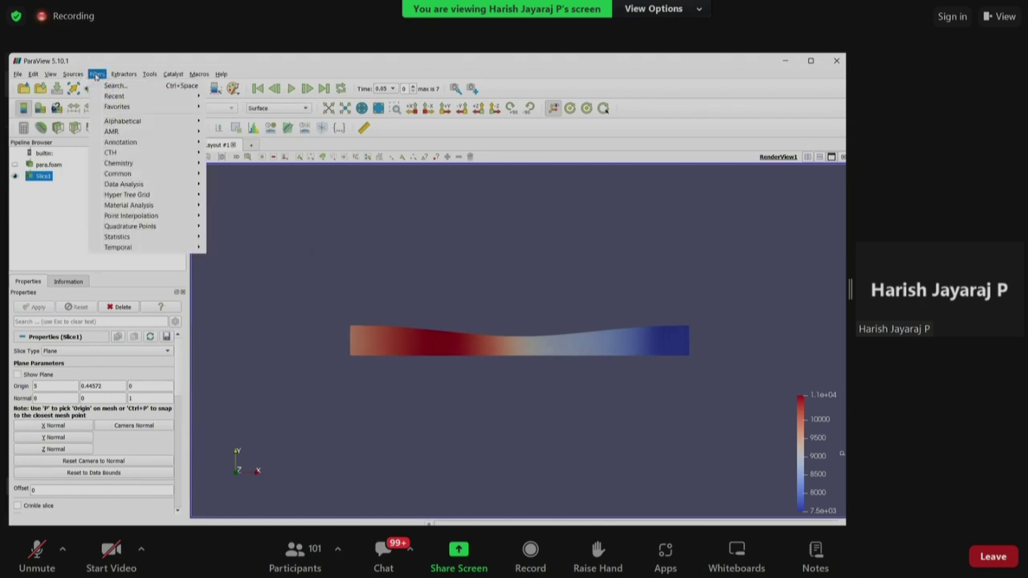
mouse_move(134, 123)
left_click(317, 209)
left_click(98, 74)
mouse_move(122, 121)
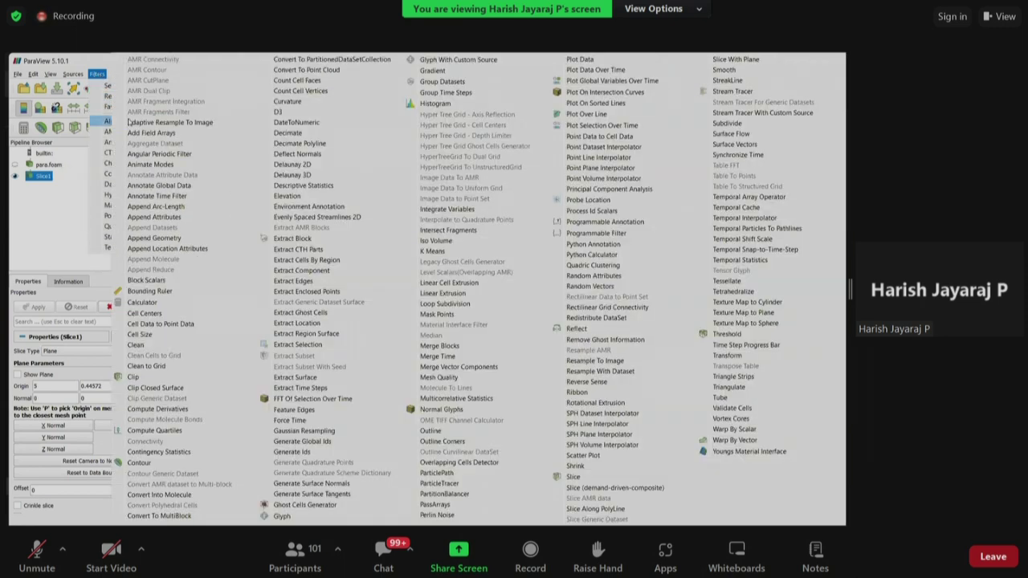
left_click(85, 207)
left_click(98, 75)
mouse_move(139, 122)
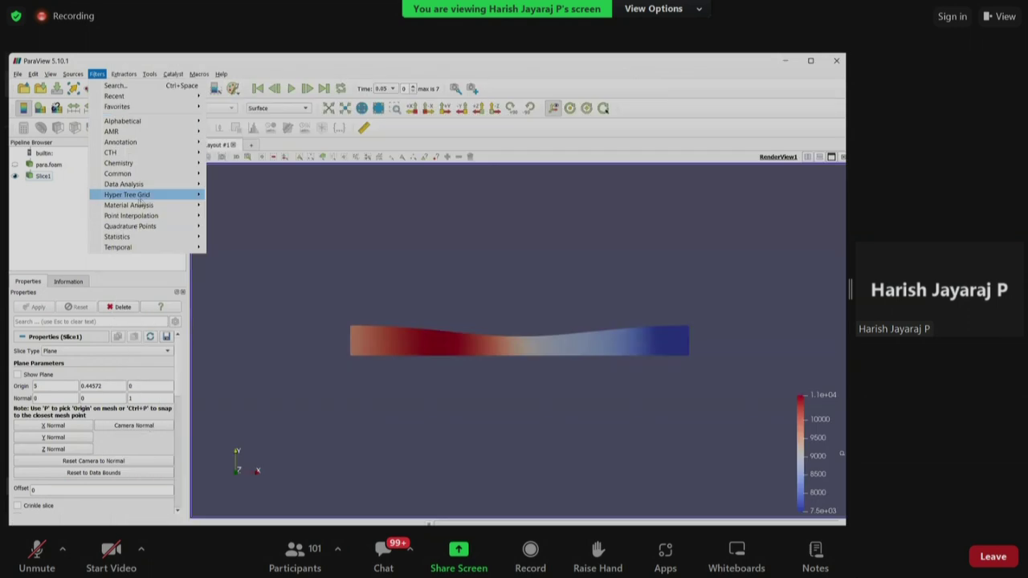
mouse_move(128, 194)
left_click(56, 177)
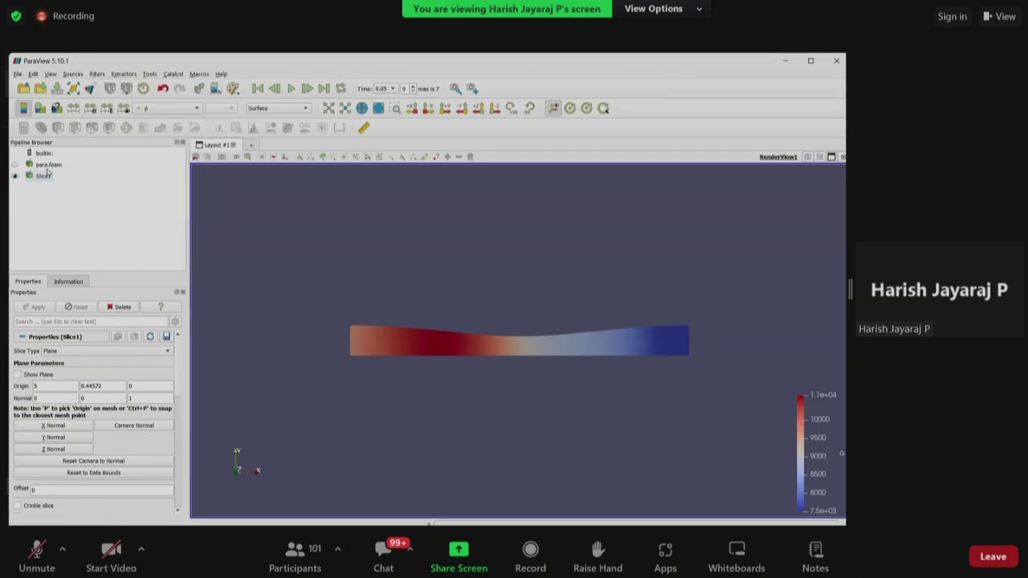
left_click(96, 74)
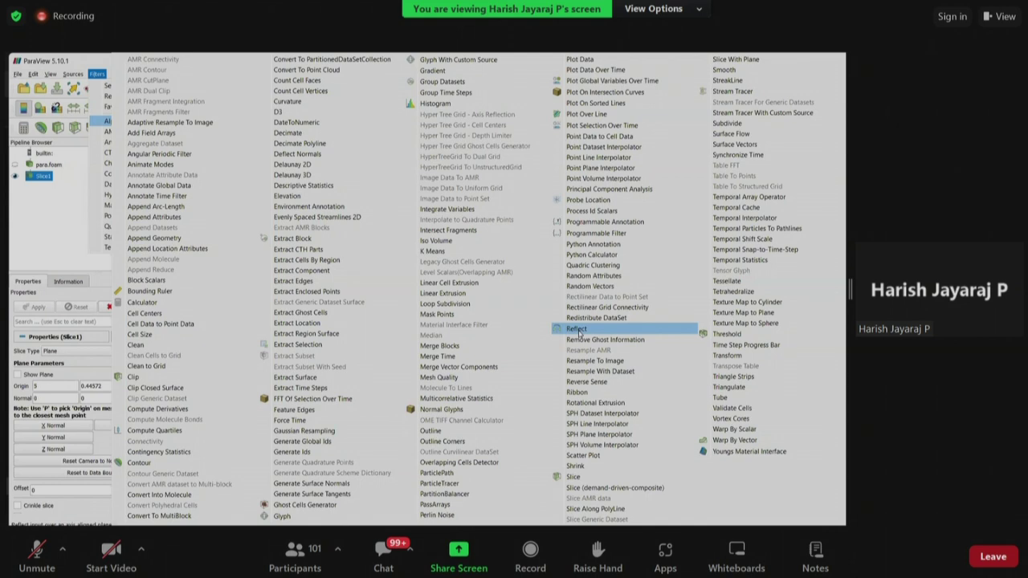
key("Escape")
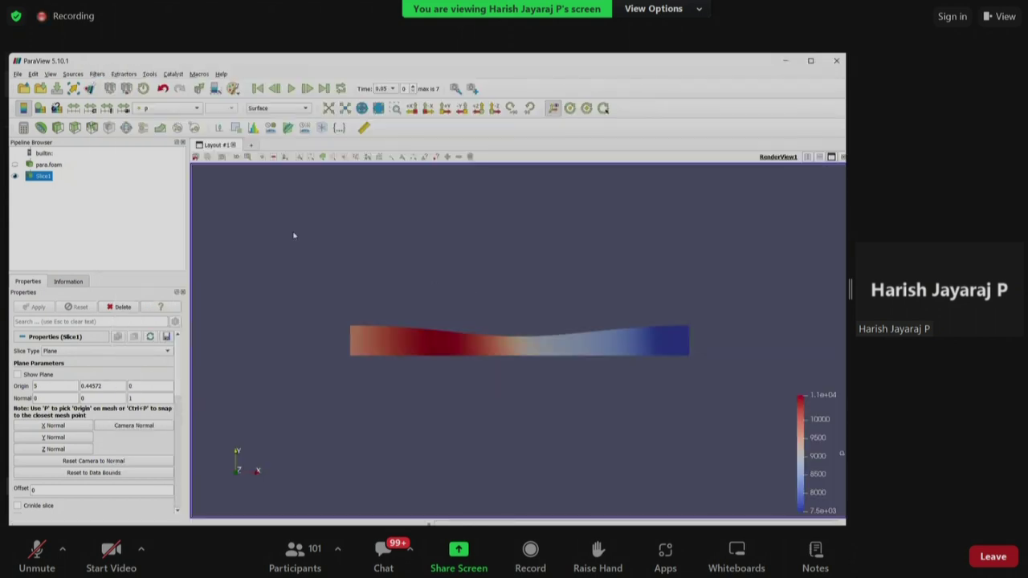
left_click(47, 185)
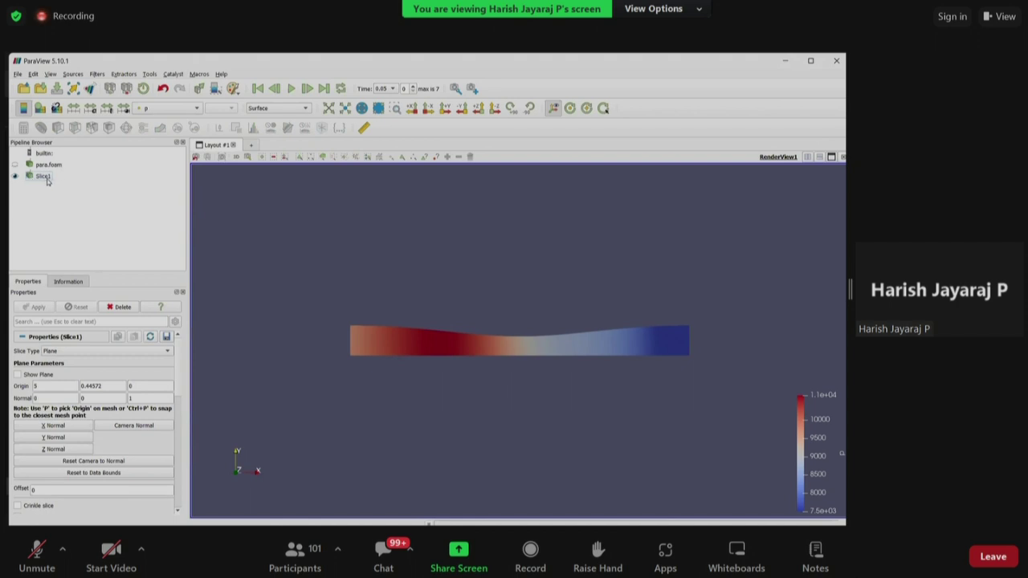
Step: Apply the Reflect filter to the slice across the Y Min plane
left_click(44, 177)
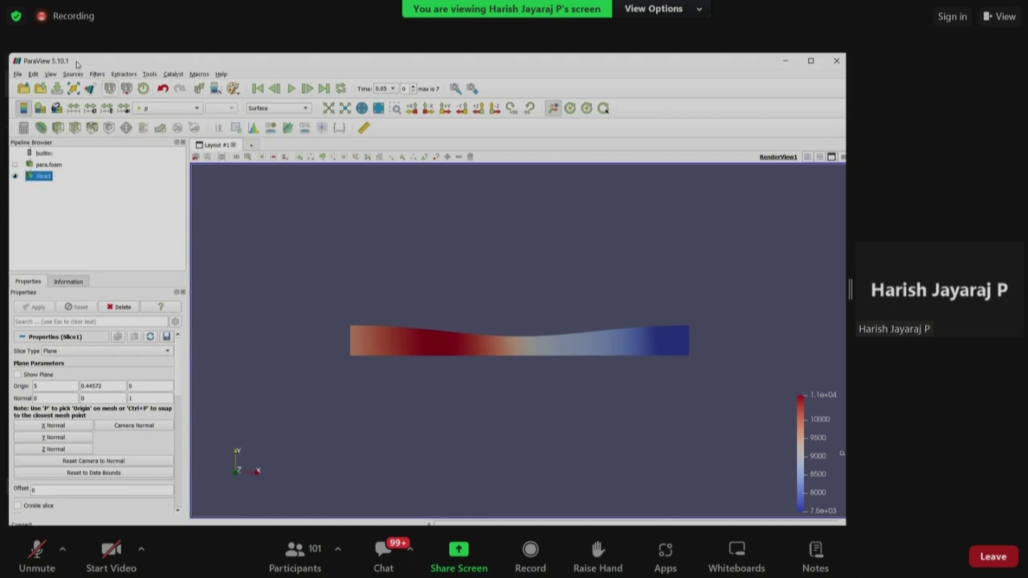
left_click(96, 74)
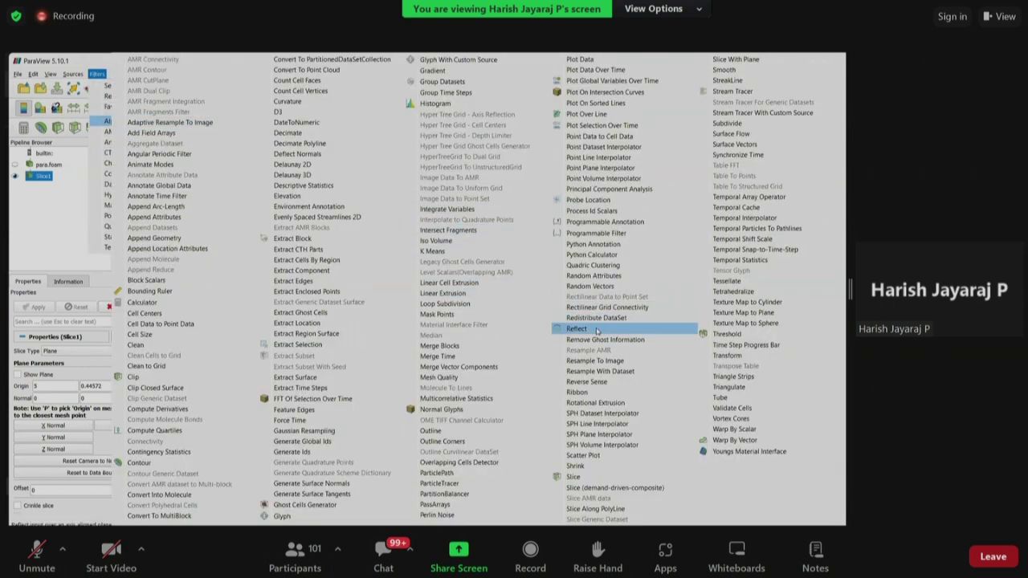
left_click(597, 330)
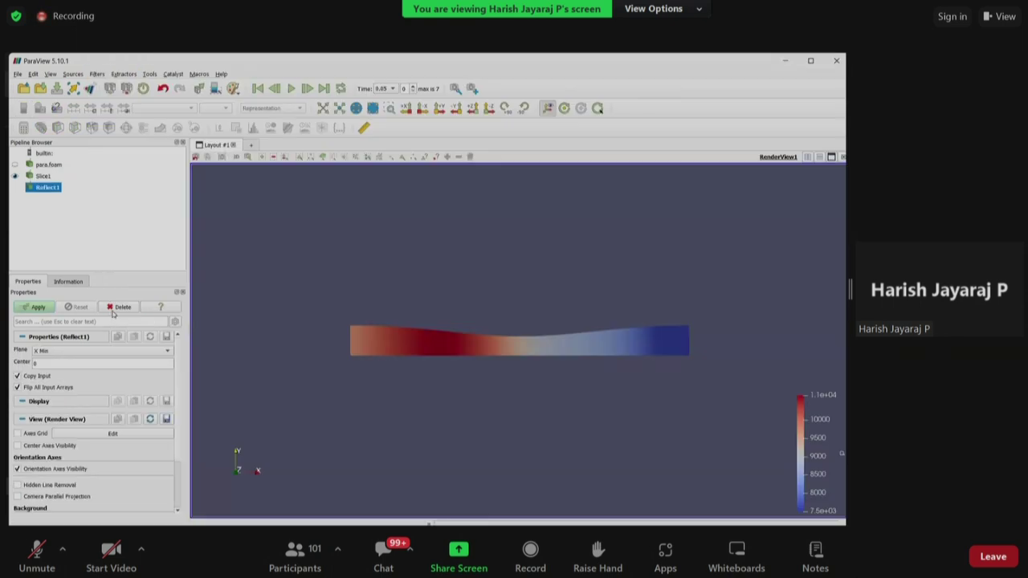
left_click(55, 357)
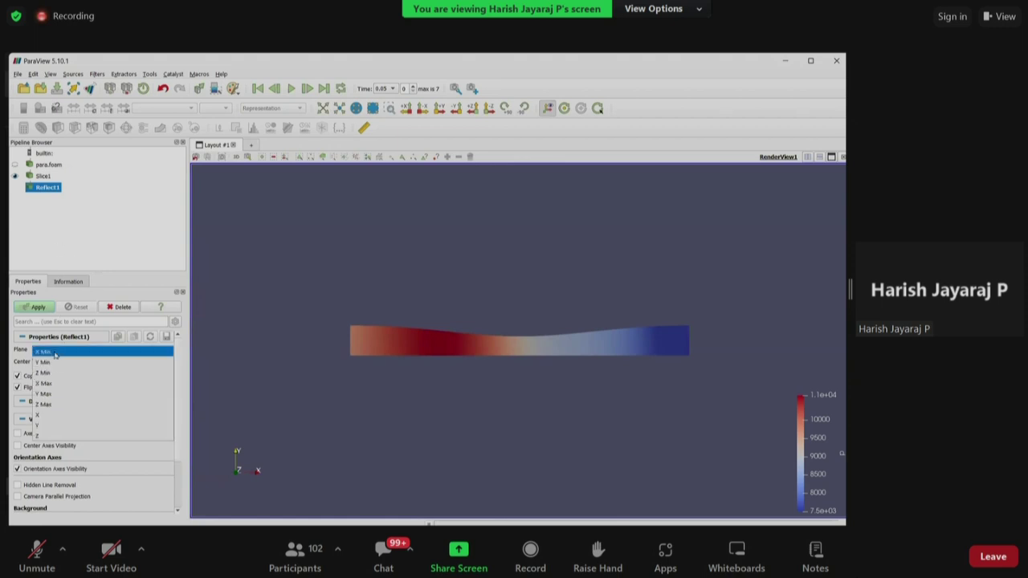
left_click(40, 364)
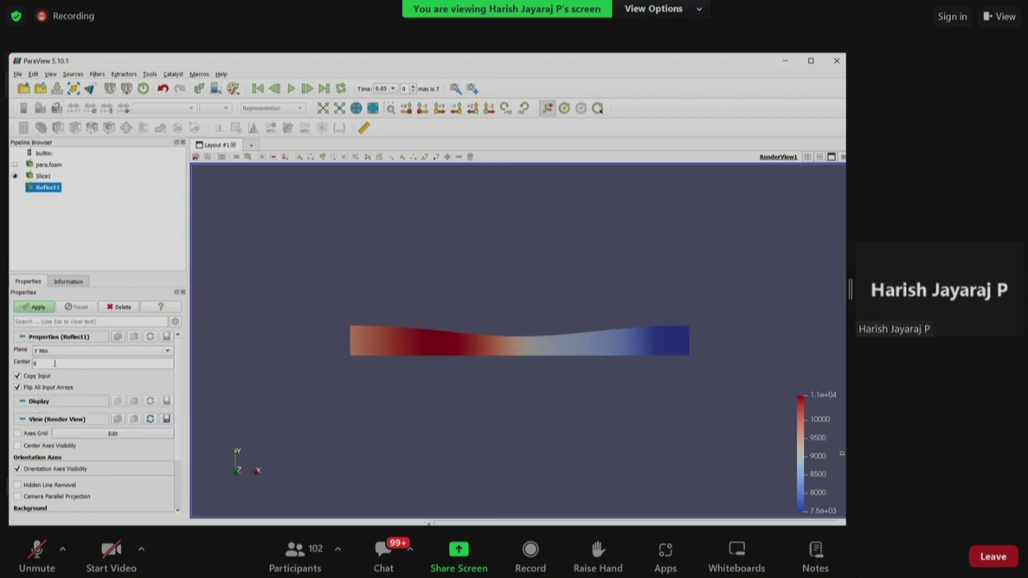
left_click(38, 307)
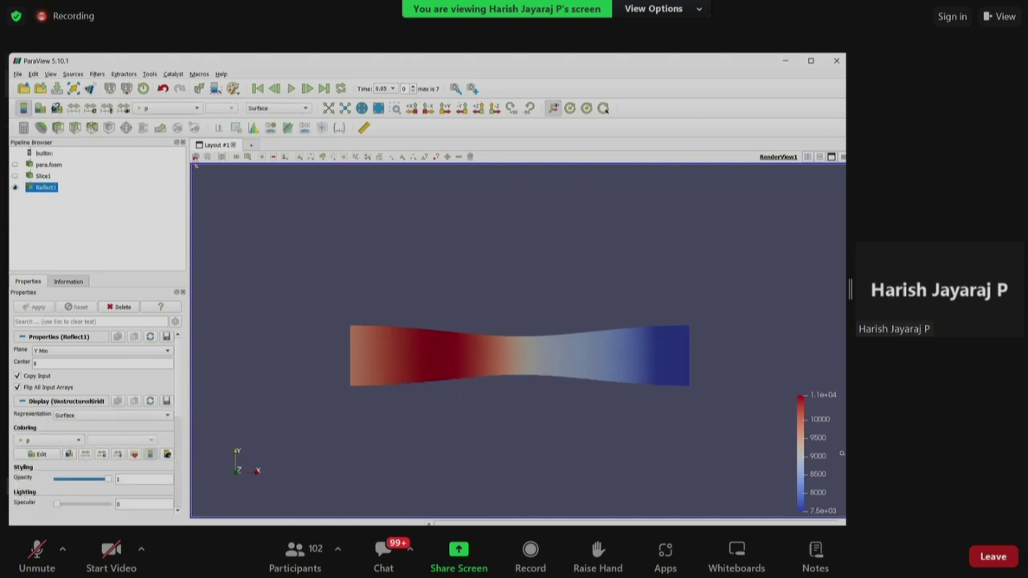
Step: Color the reflected nozzle by U magnitude and show the results at time 0.4
left_click(195, 109)
left_click(180, 103)
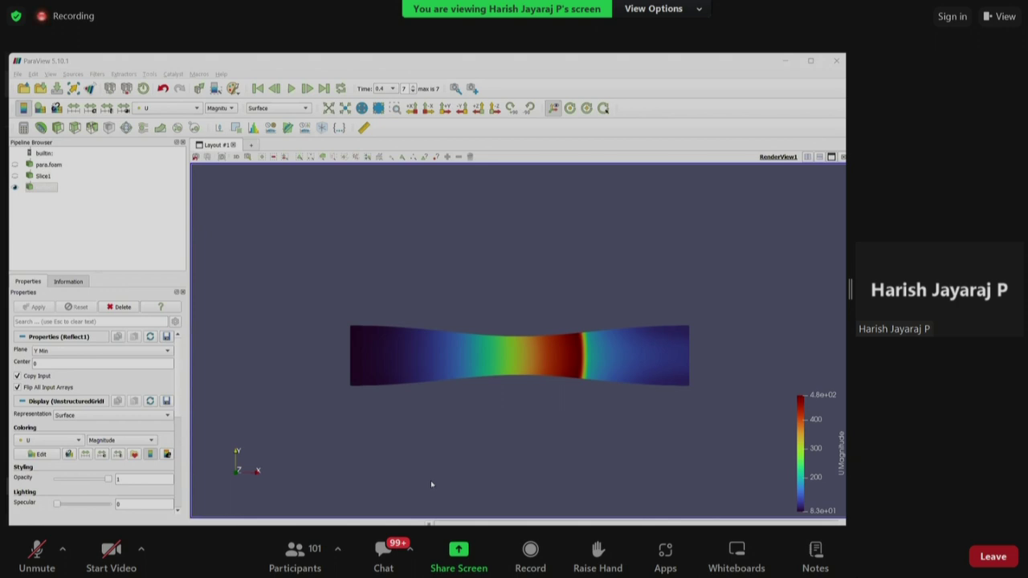
Step: Switch to the terminal and open the current Nozzle case folder with "explorer.exe ."
key("alt+Tab")
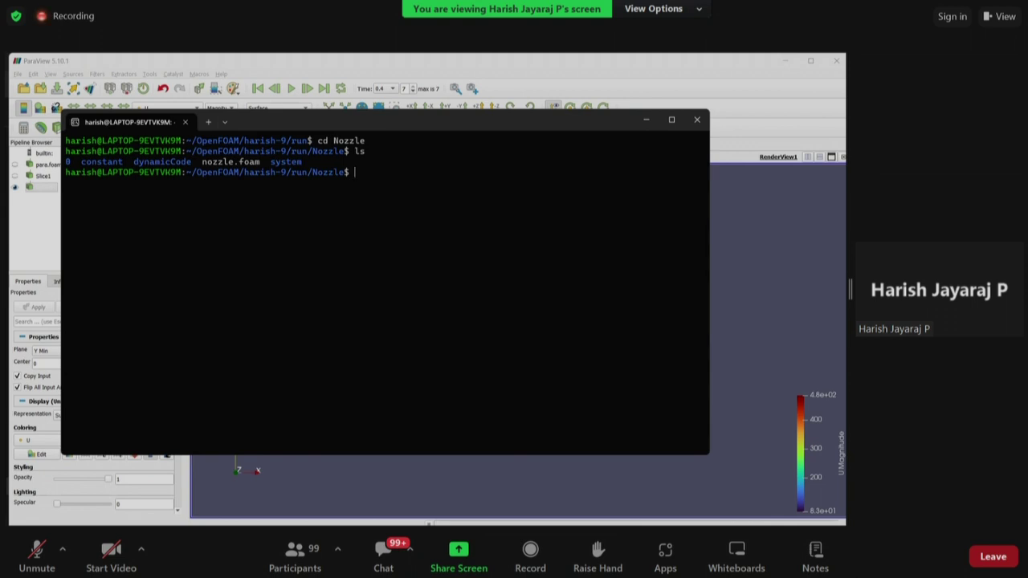
type("explorer.exe .")
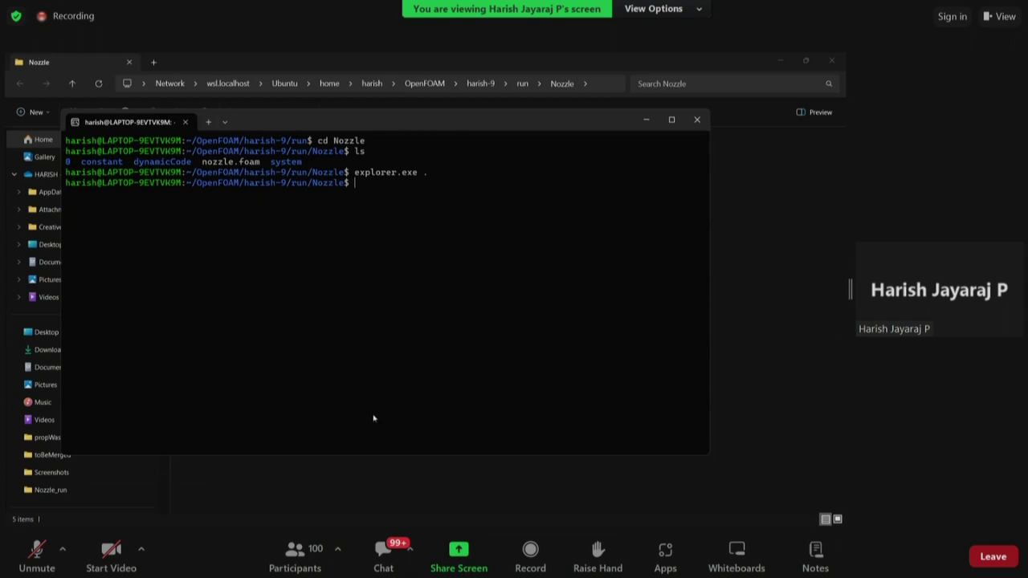
Step: Switch to File Explorer, view blockMeshDict from the Nozzle case's system folder, and close the file
key("alt+Tab")
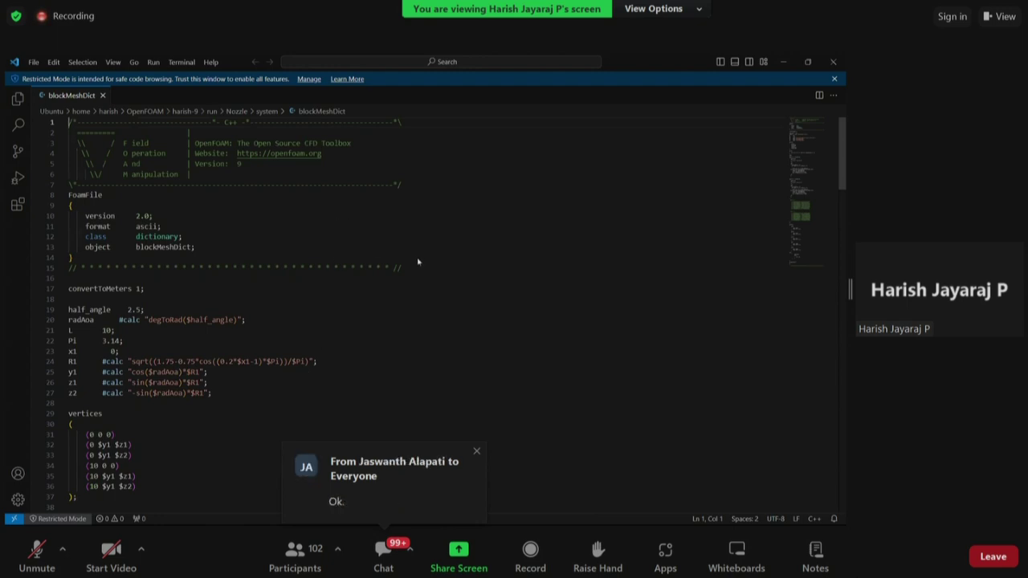
left_click(835, 63)
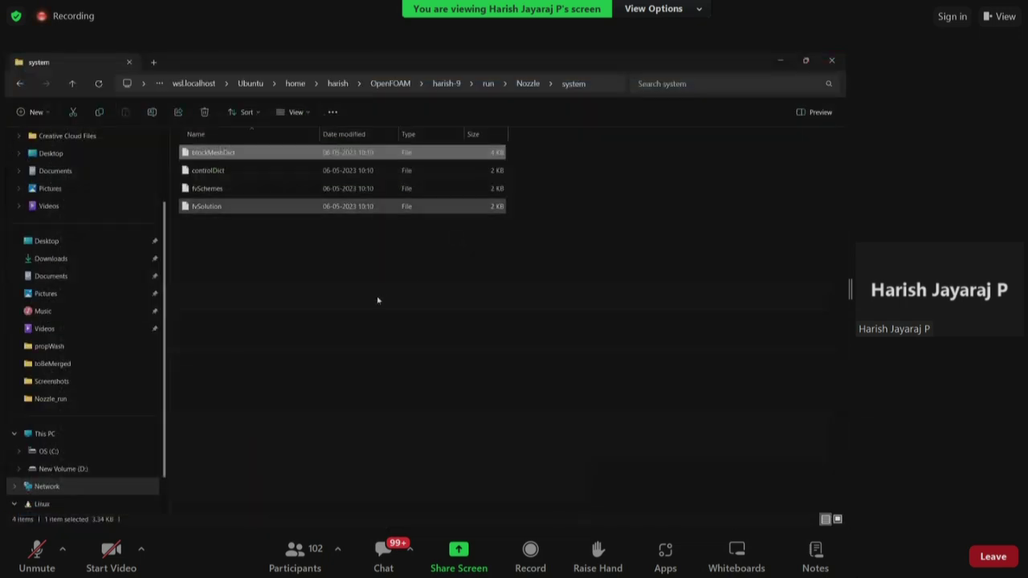
left_click(357, 299)
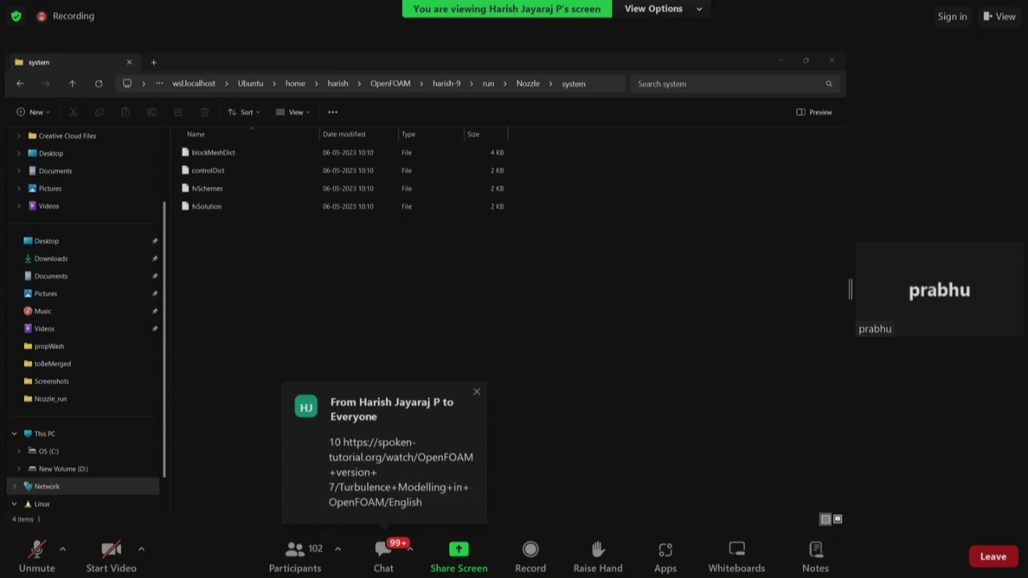
Step: Switch back to ParaView and compare the reflected nozzle colored by p and by U
key("alt+Tab")
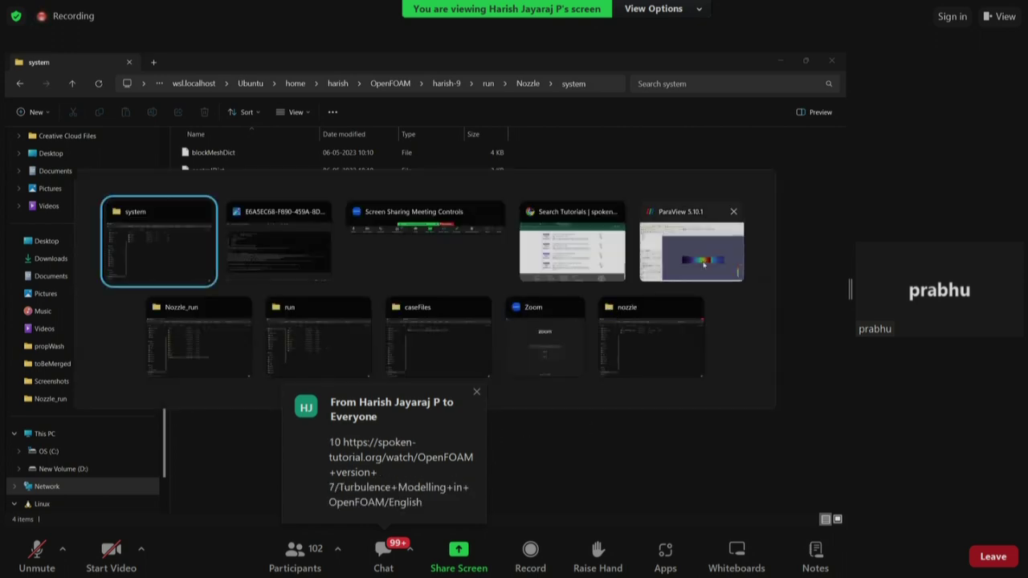
left_click(703, 266)
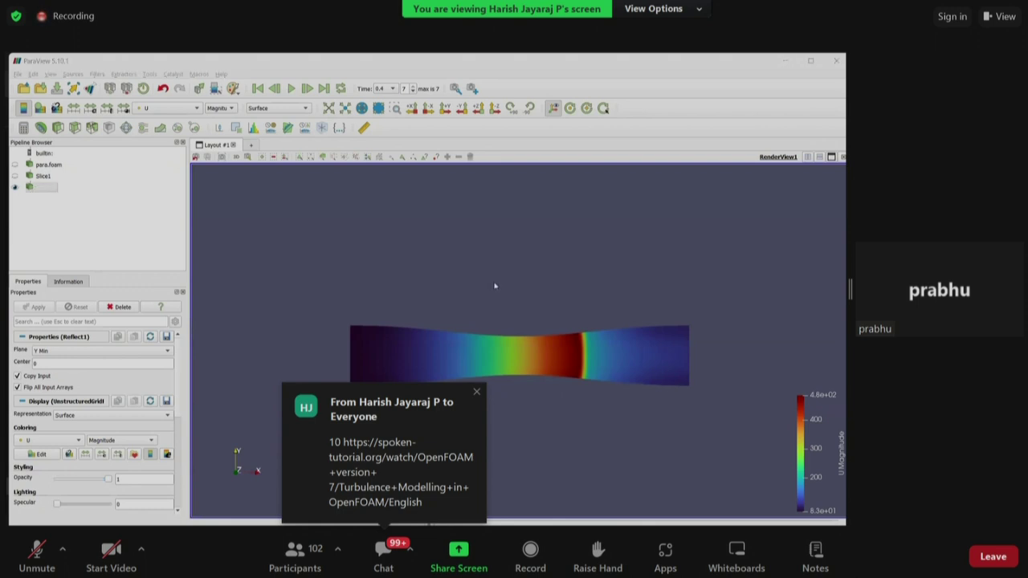
scroll(494, 304, "up", 1)
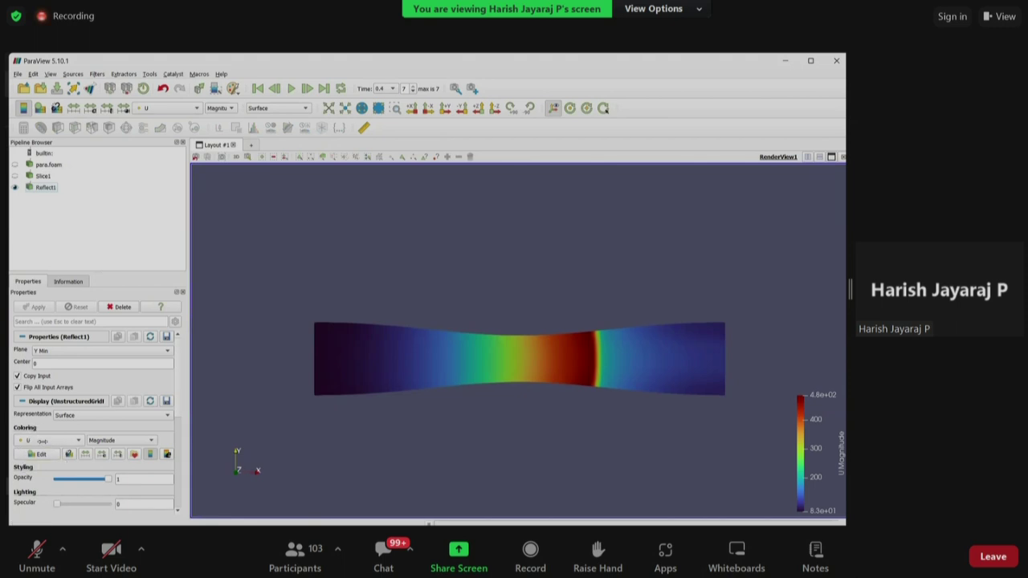
left_click(42, 441)
left_click(36, 429)
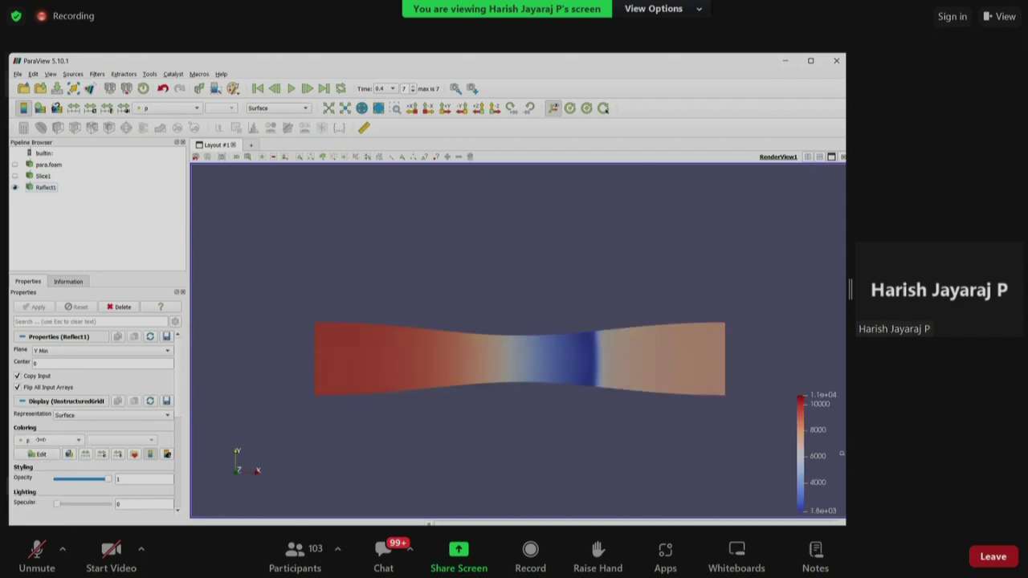
left_click(29, 441)
left_click(35, 426)
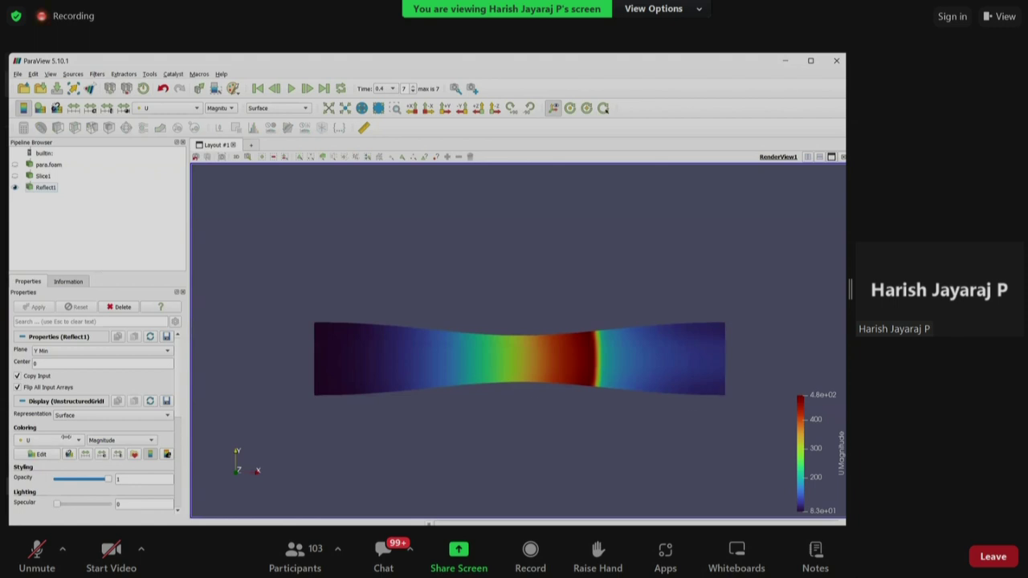
Step: Try the Black, Blue and White color map before setting U to Turbo, and place the color legend beside the nozzle's outlet
left_click(40, 454)
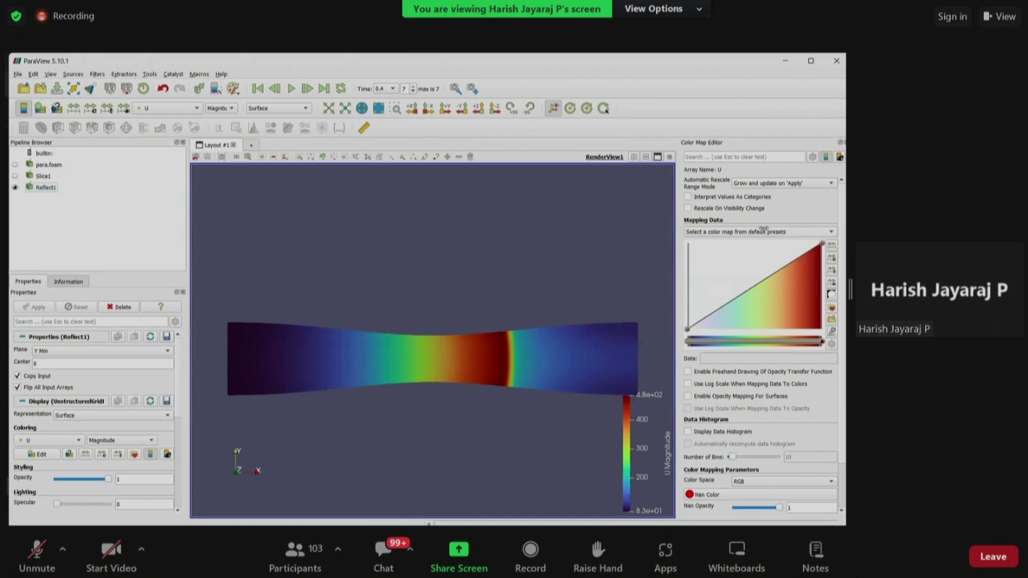
left_click(763, 231)
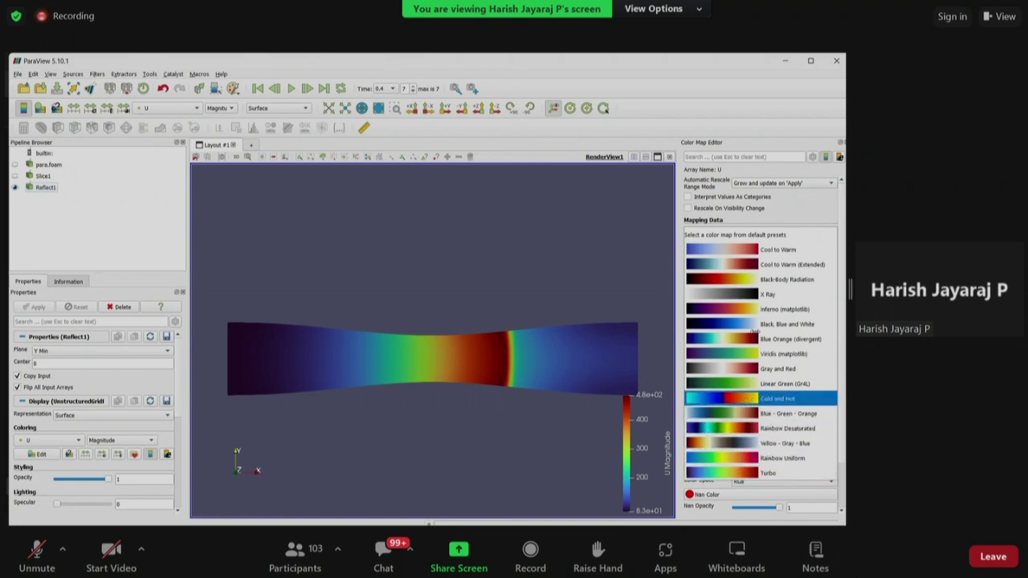
left_click(754, 325)
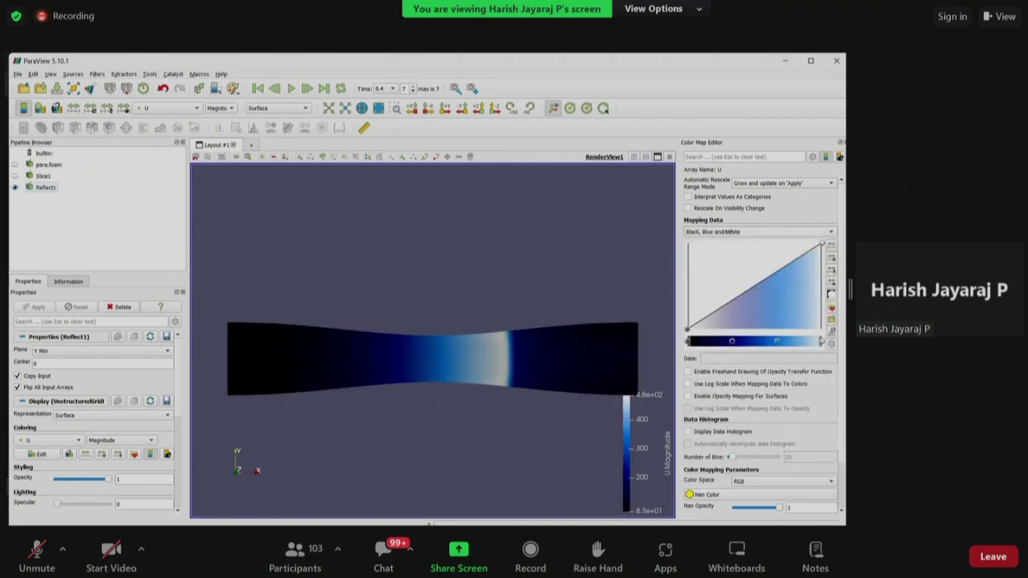
left_click(756, 231)
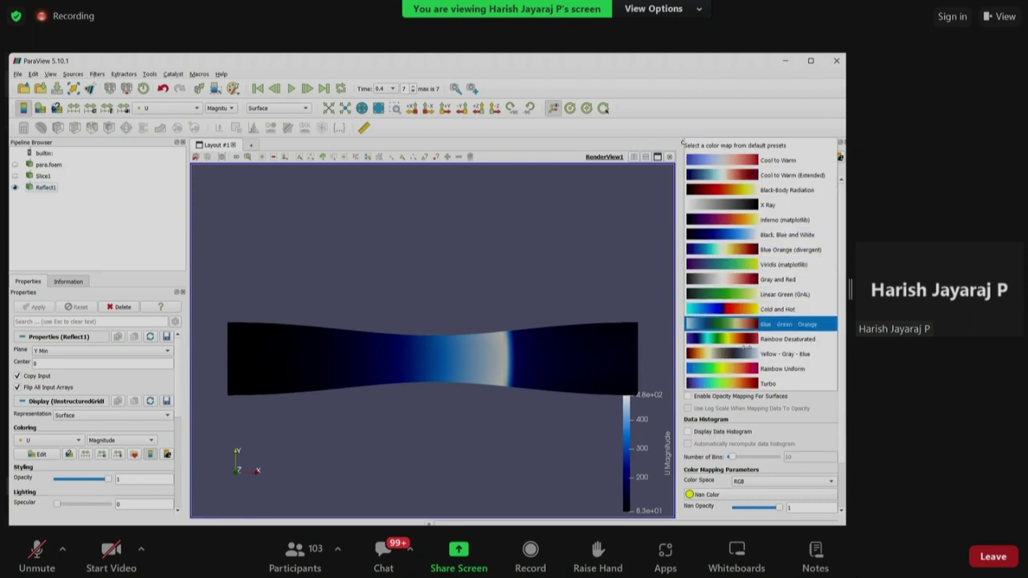
left_click(747, 384)
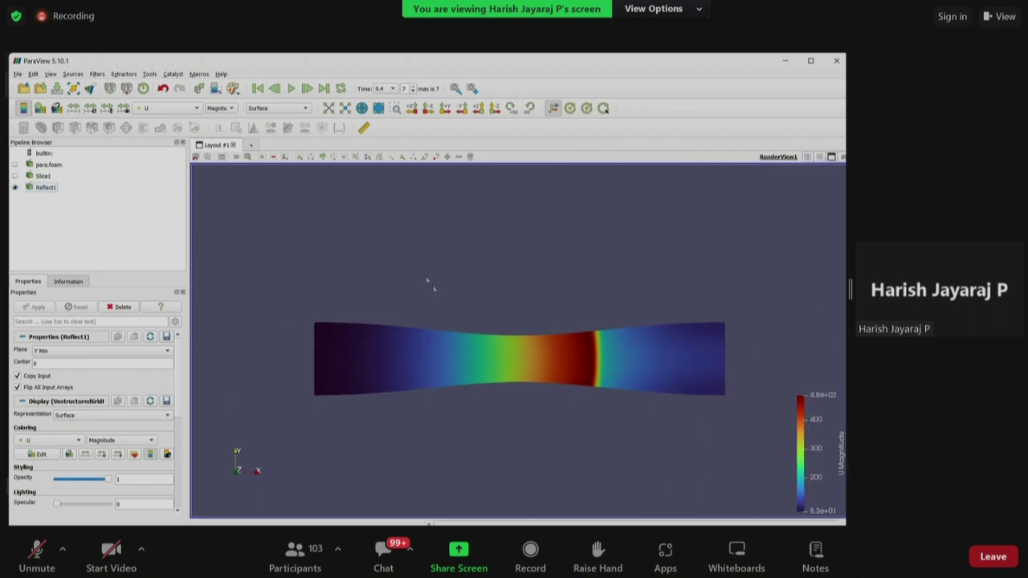
left_click_drag(808, 428, 760, 341)
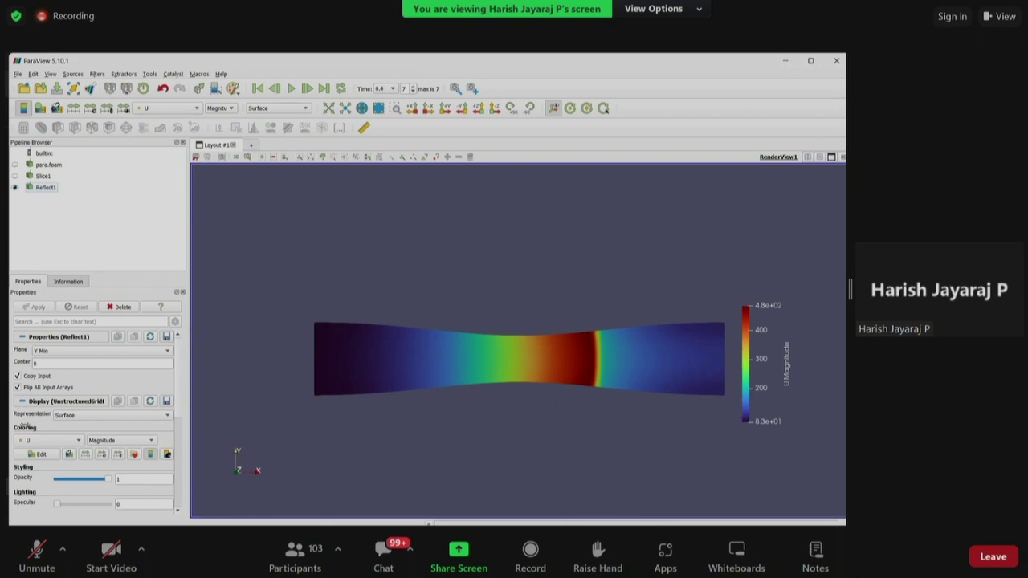
Step: Switch to File Explorer and return from the system folder to the Nozzle case folder
key("alt+Tab")
key("alt+Tab")
key("alt+Left")
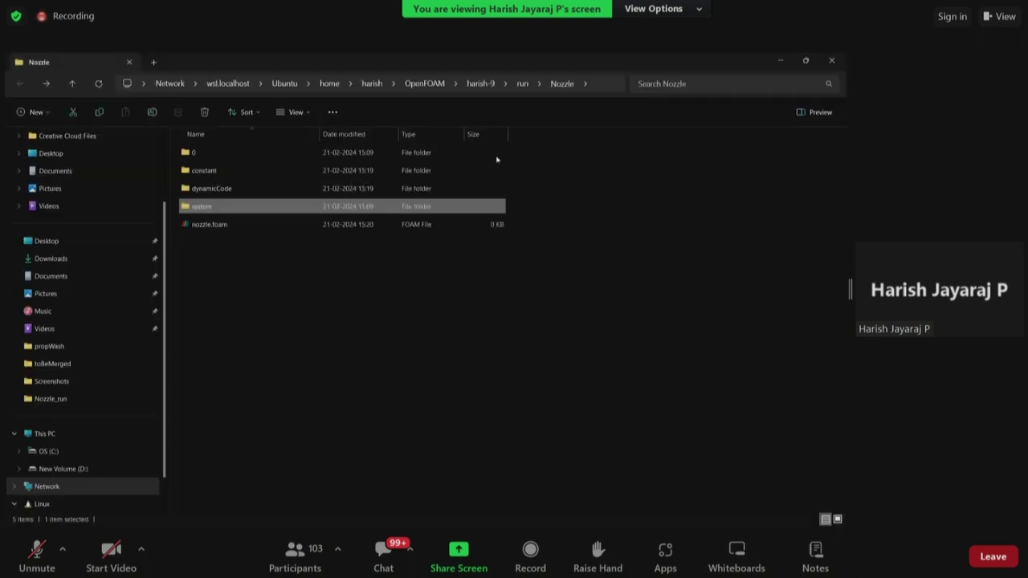
Step: Go up to the run folder and open the Re1e6 case under airfoilCase, moving_airfoil, kOmegaSST
left_click(522, 84)
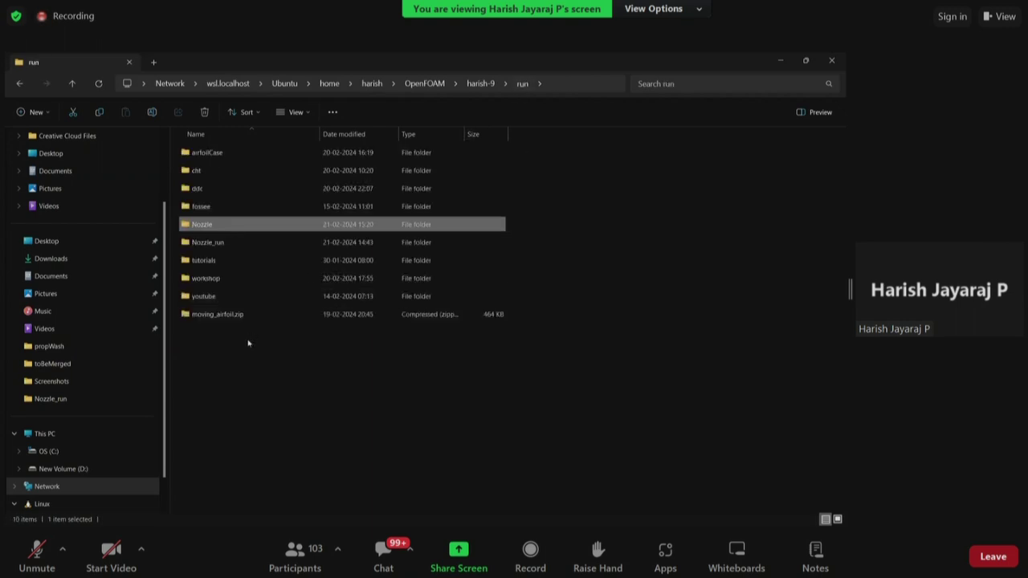
double_click(216, 278)
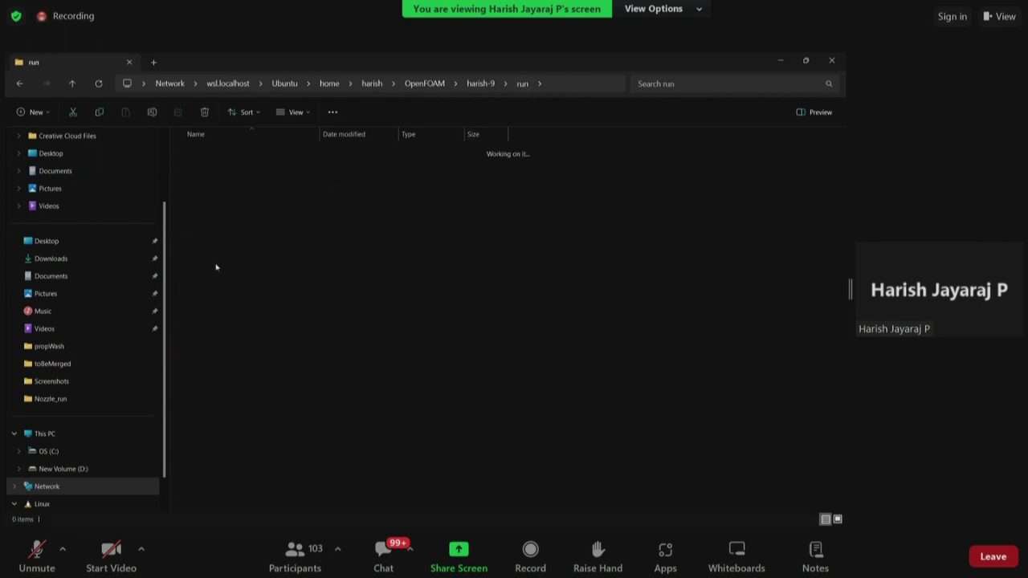
key("alt+Left")
double_click(214, 153)
key("Return")
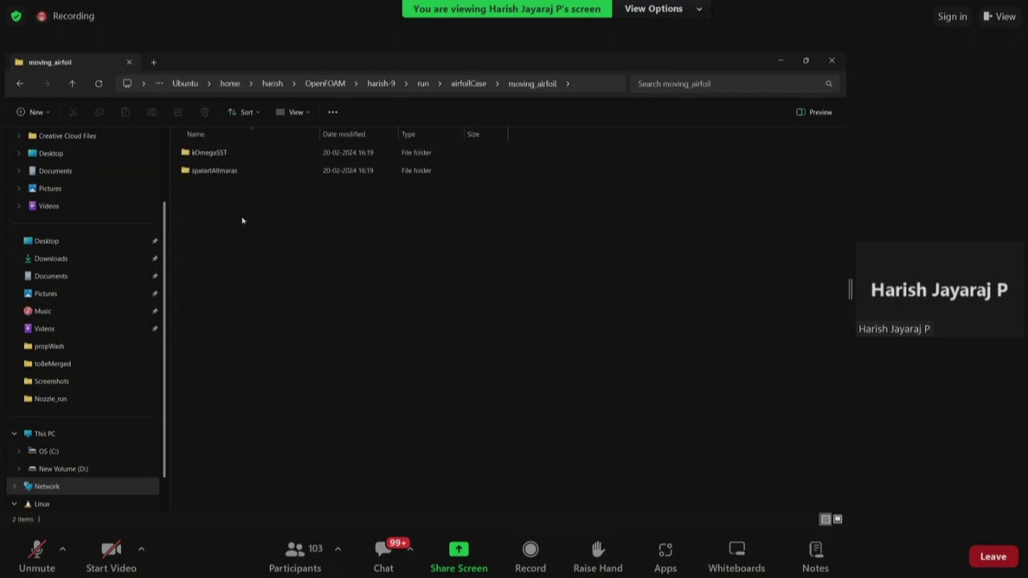
double_click(219, 153)
double_click(218, 153)
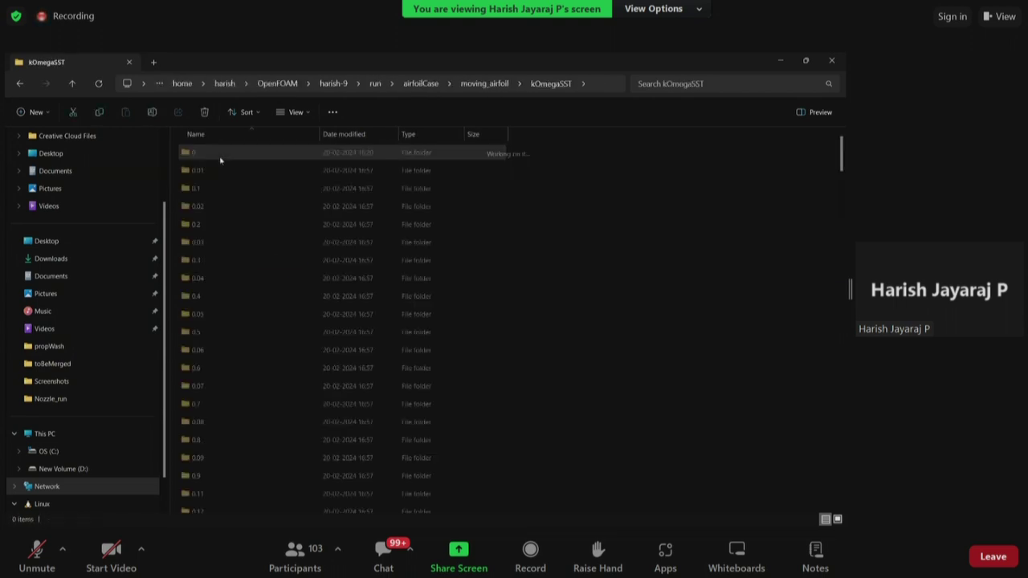
scroll(381, 350, "down", 20)
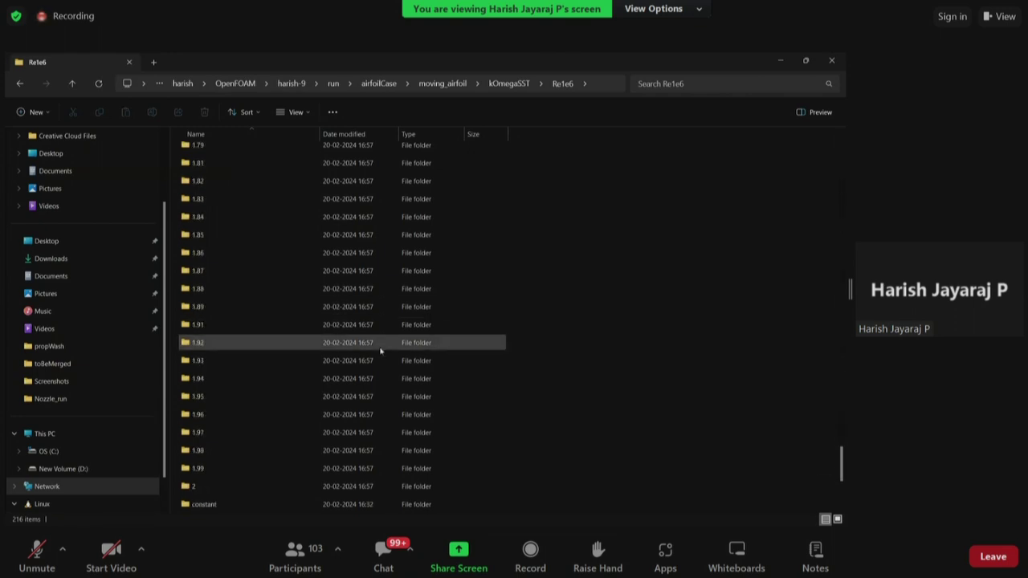
Step: Look through the Re1e6 case's constant folder and the subfolders of its postProcessing folder
double_click(204, 271)
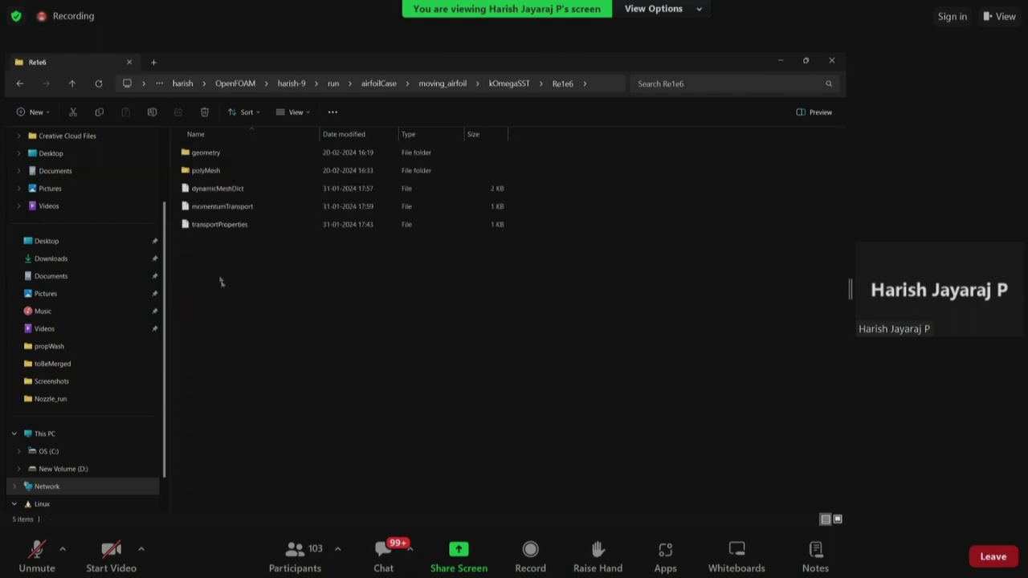
key("alt+Left")
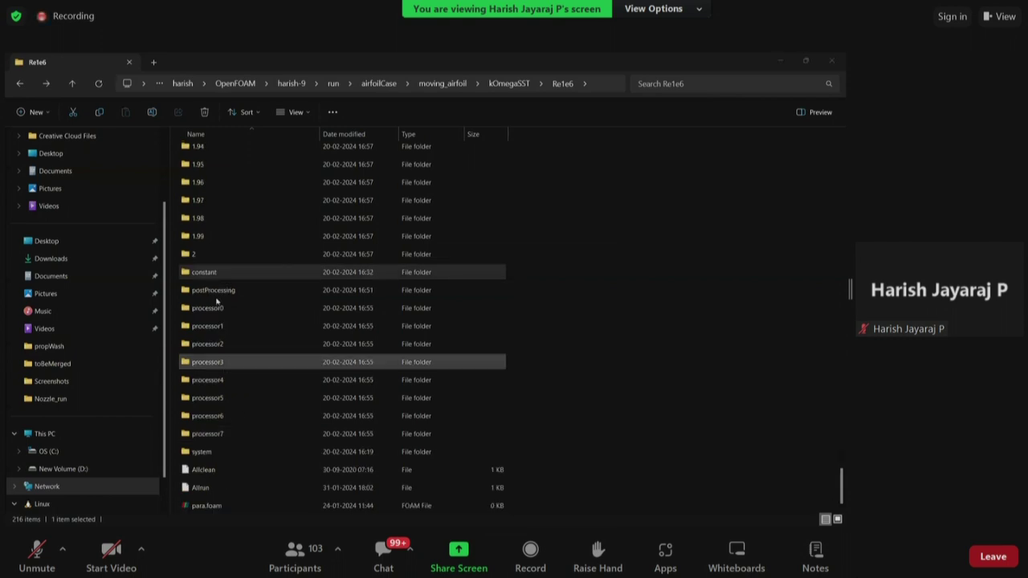
left_click(218, 292)
double_click(218, 292)
left_click(218, 169)
double_click(218, 169)
double_click(226, 155)
key("Down")
key("alt+Left")
key("alt+Left")
Step: Switch back to ParaView and open a new Ubuntu terminal window over it
key("alt+Tab")
key("alt+Tab")
key("alt+Tab")
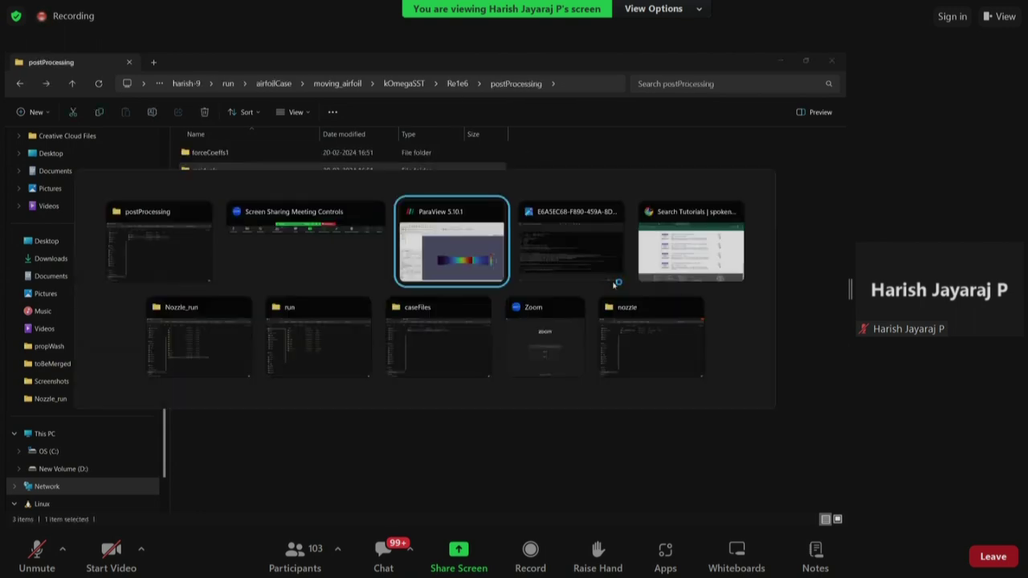
key("alt+Tab")
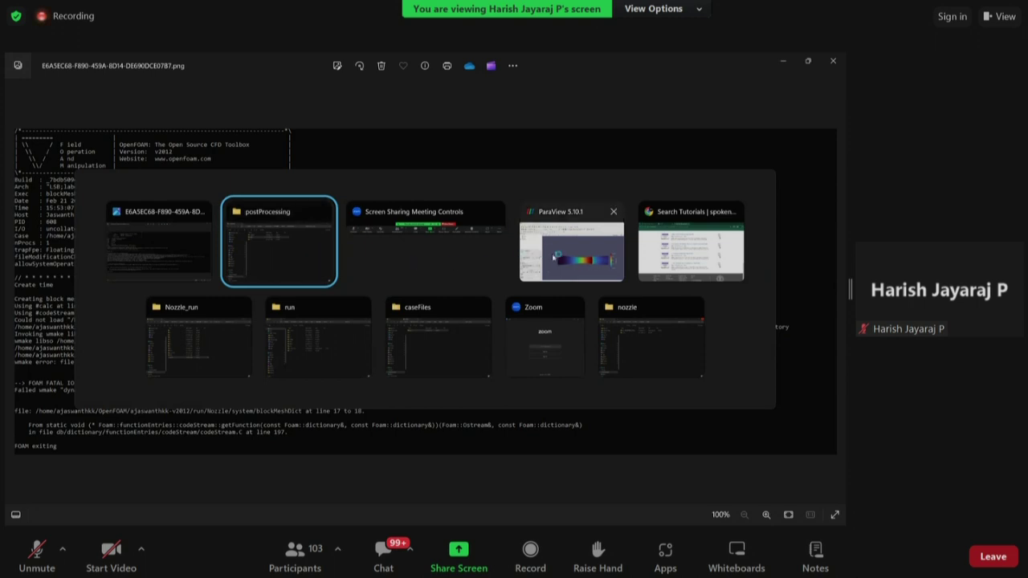
left_click(554, 255)
key("super+r")
key("Return")
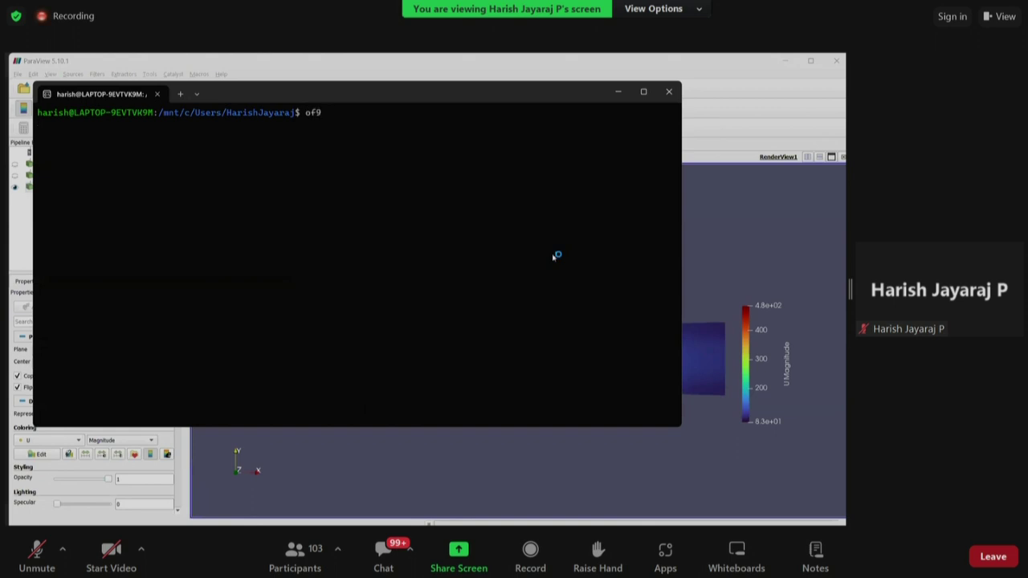
Step: Load OpenFOAM 9 with of9, go to the run directory with run, and list its contents
type("of9")
key("Return")
type("run")
key("Return")
type("ls")
key("Return")
Step: Check which subfolders the workshop and fossee directories contain using path completion, without entering either directory
type("cd ")
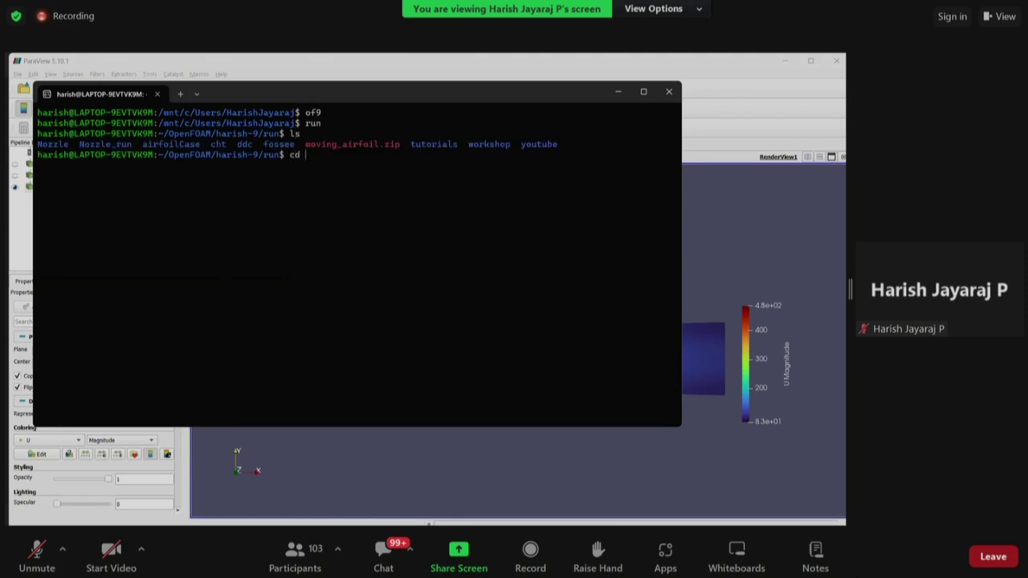
type("w")
key("Tab")
key("Tab")
key("Tab")
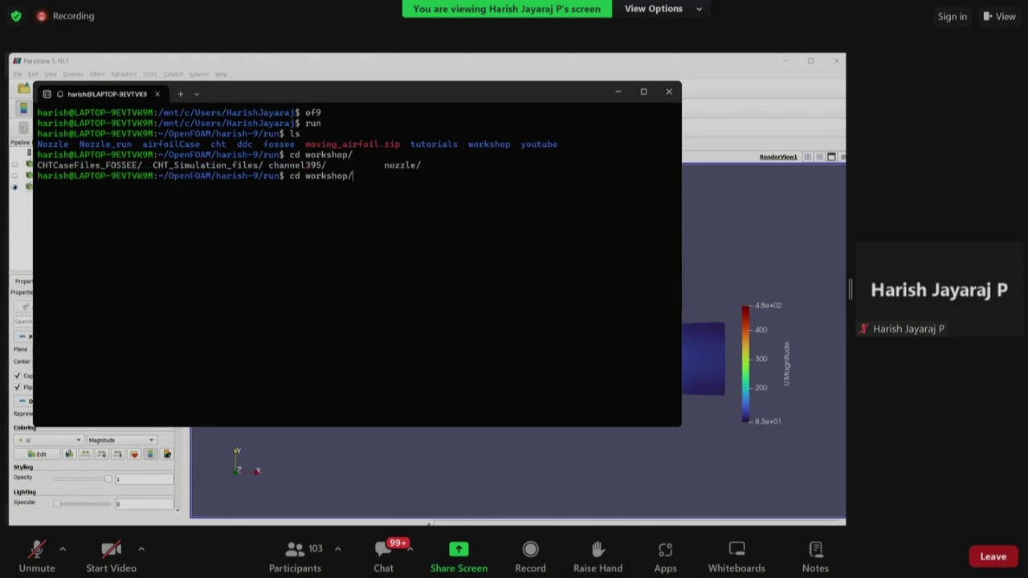
key("BackSpace")
key("BackSpace")
key("BackSpace")
key("BackSpace")
key("BackSpace")
key("BackSpace")
key("BackSpace")
type("fo")
key("Tab")
key("Tab")
key("Tab")
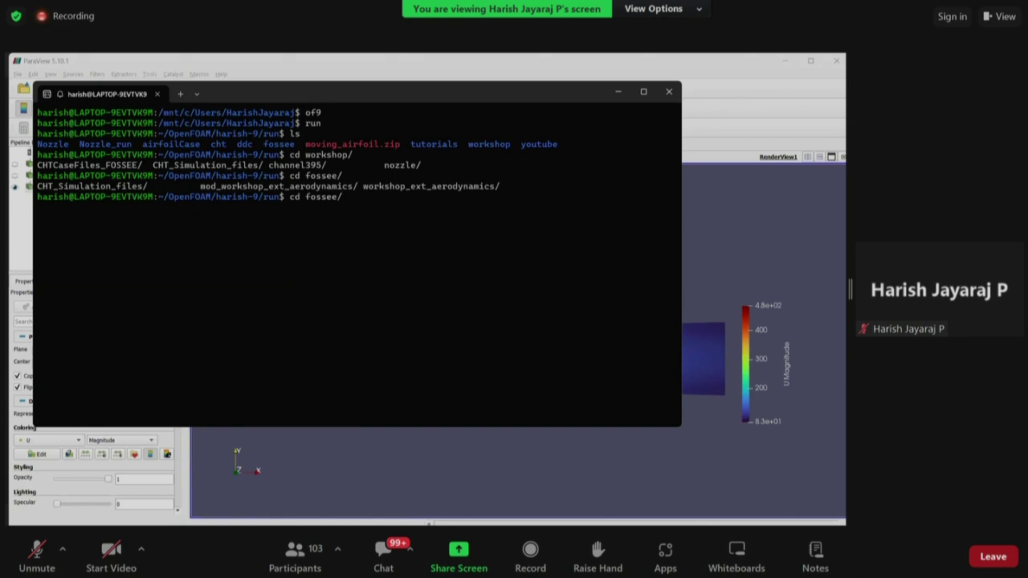
key("BackSpace")
key("BackSpace")
key("BackSpace")
key("BackSpace")
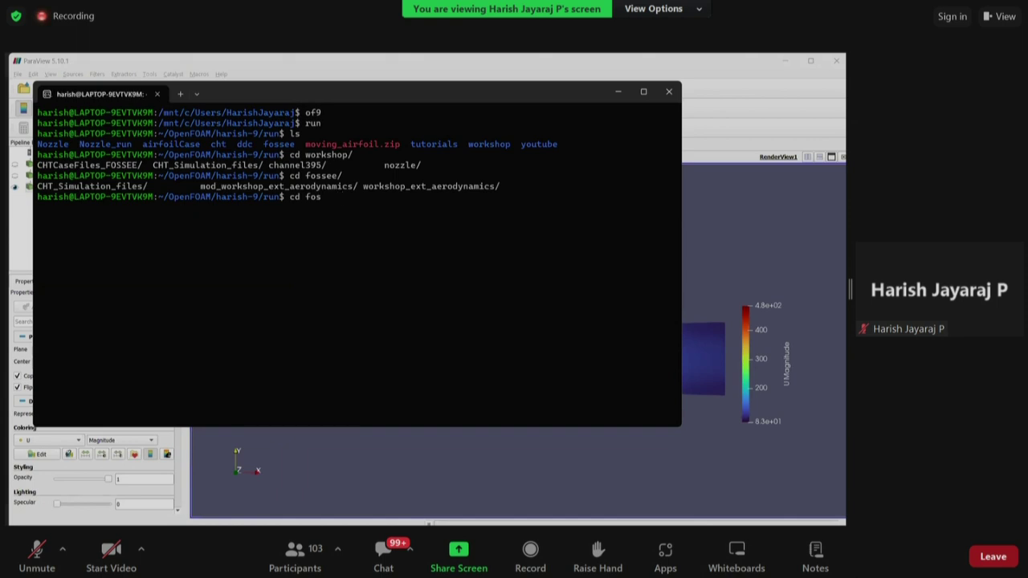
Step: Go to the airfoilCase directory, clear the terminal, and list the directory's contents
type("ai")
key("Tab")
key("Return")
key("Return")
type("clear")
key("Return")
type("ls")
key("Return")
Step: Go to moving_airfoil/kOmegaSST/Re1e6 and list the case's contents
type("cd m")
key("Tab")
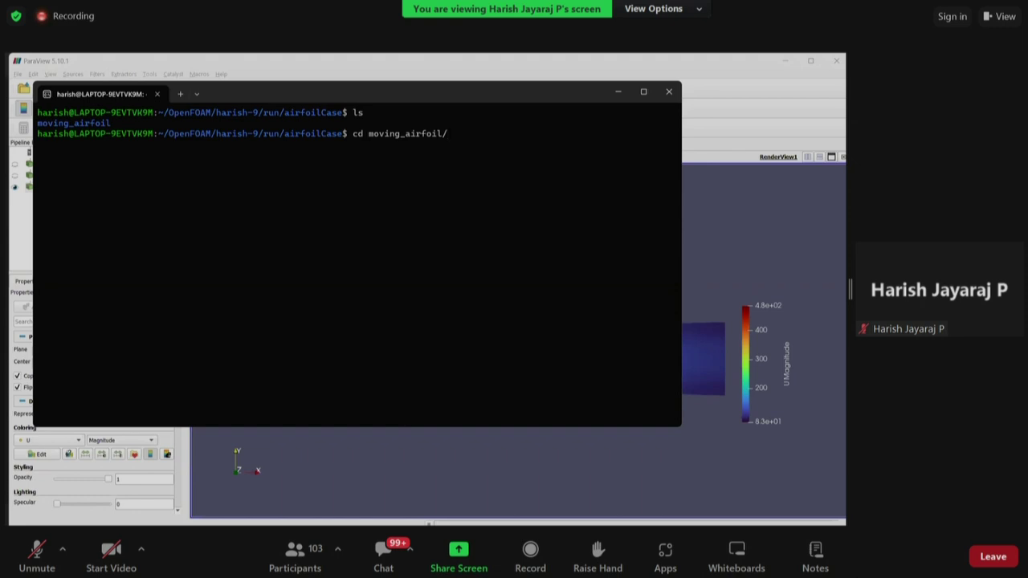
type("k")
key("Tab")
type("Re")
key("Tab")
key("Return")
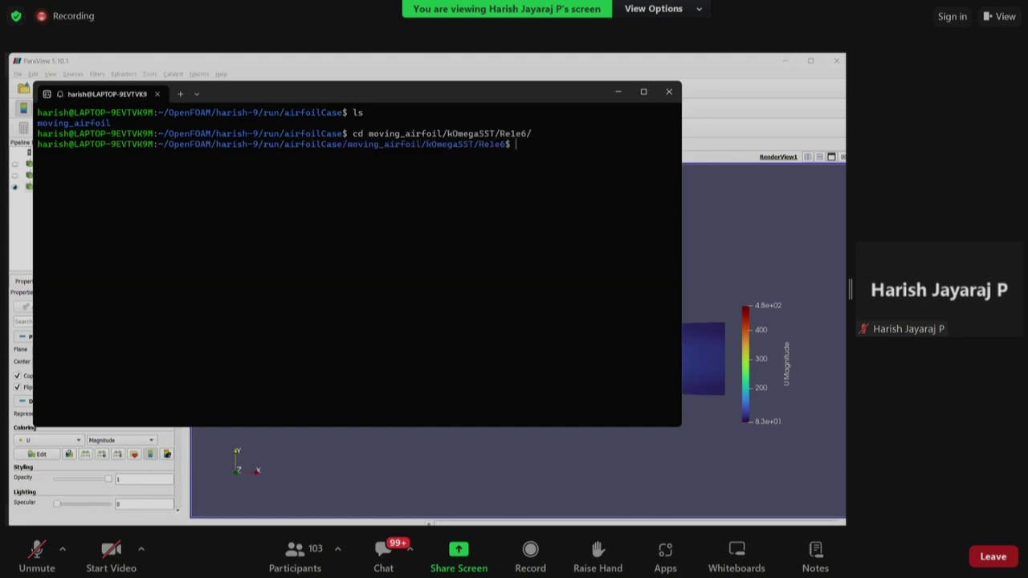
type("ls")
key("Return")
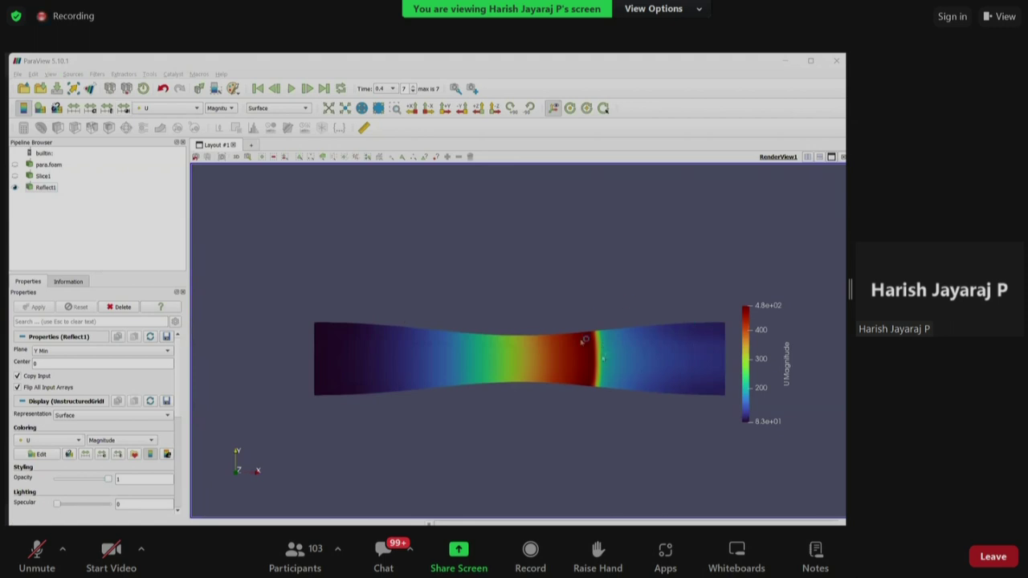
Step: In ParaView, rescale the U colors to the data range visible near the nozzle's outlet and place the color legend beside the outlet
left_click(686, 304)
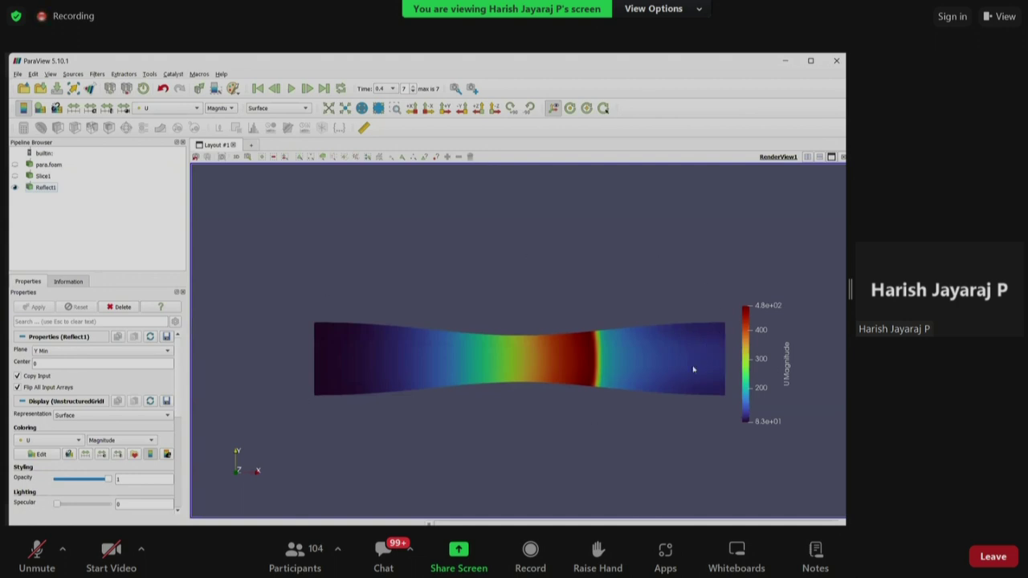
scroll(683, 374, "up", 2)
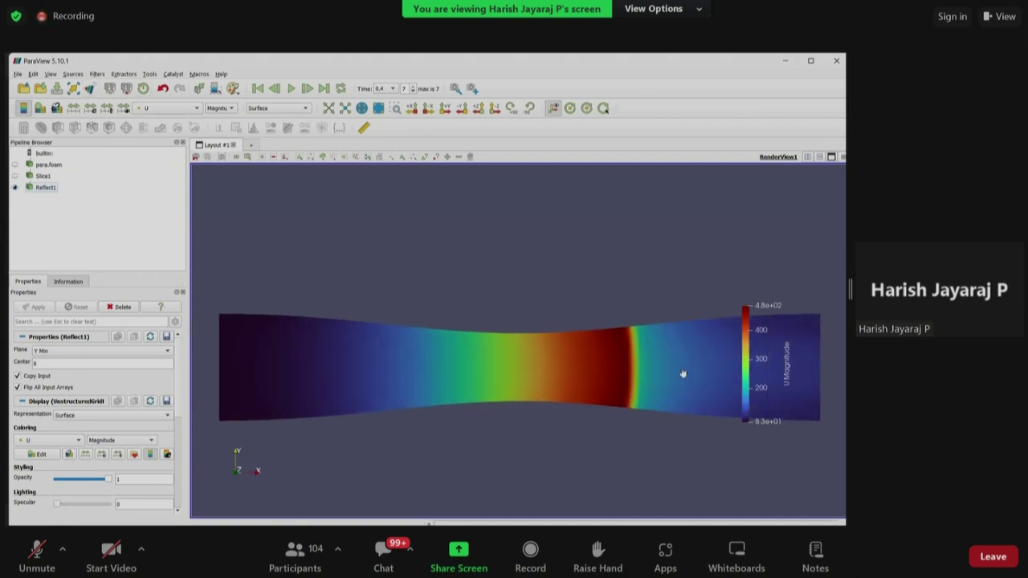
scroll(682, 374, "up", 2)
scroll(546, 354, "down", 1)
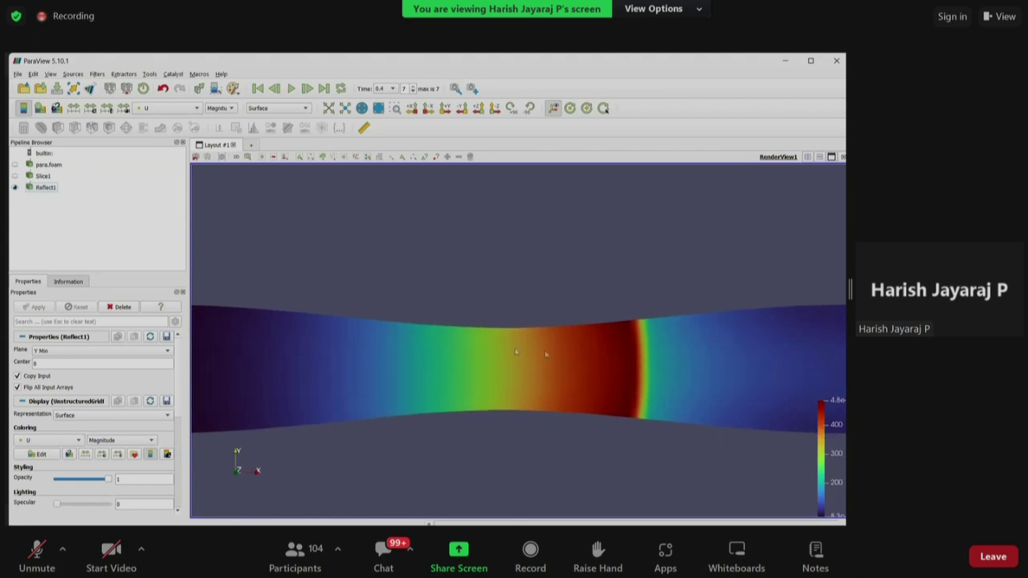
left_click_drag(546, 354, 485, 349)
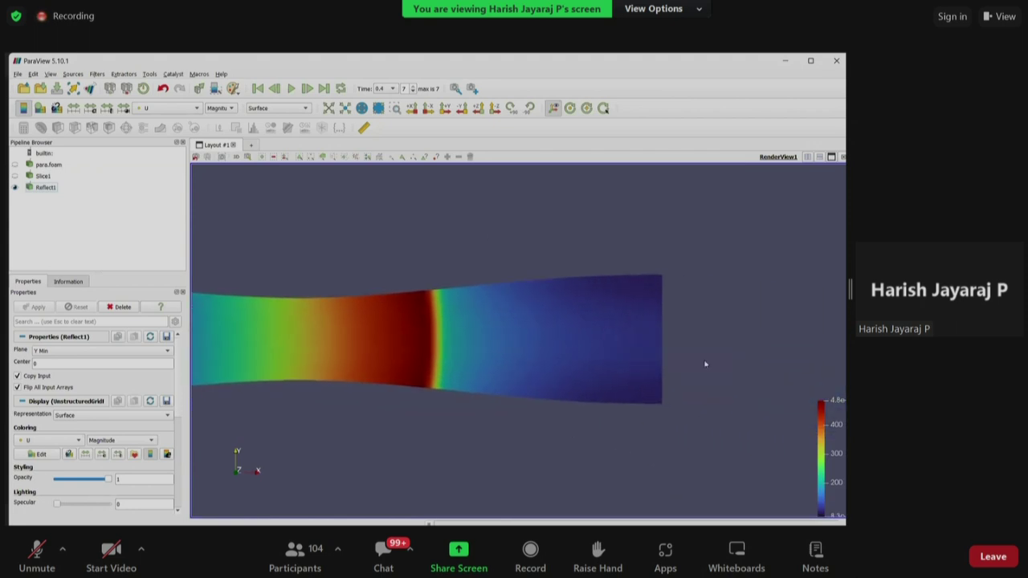
scroll(610, 351, "up", 1)
scroll(568, 342, "up", 1)
left_click_drag(568, 343, 381, 364)
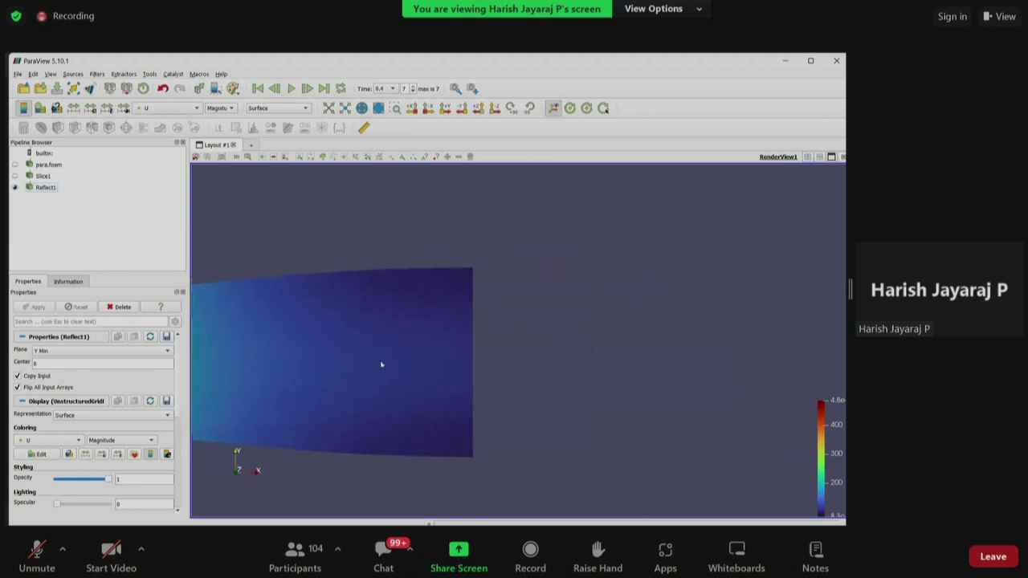
left_click(126, 109)
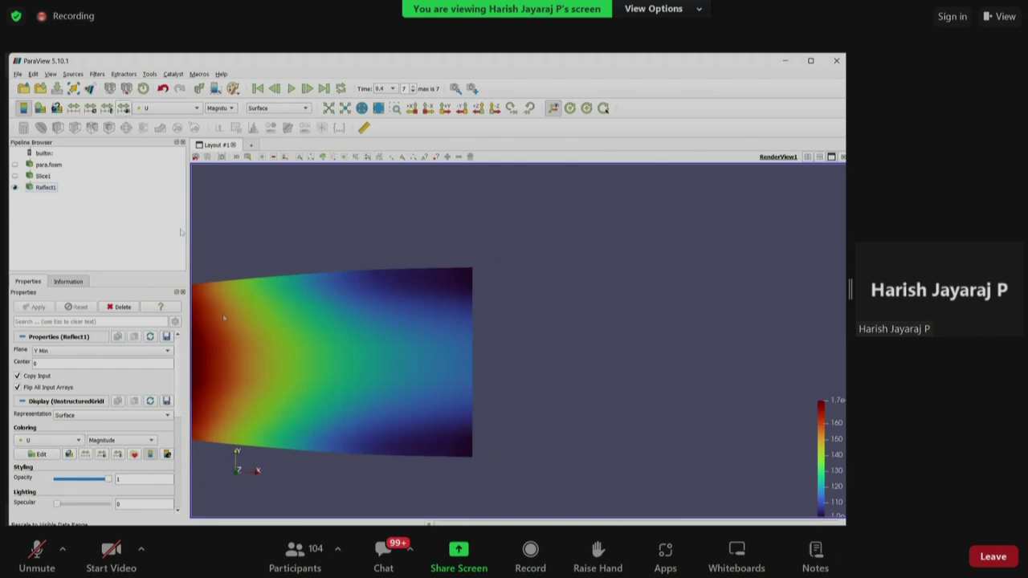
left_click_drag(823, 482, 684, 392)
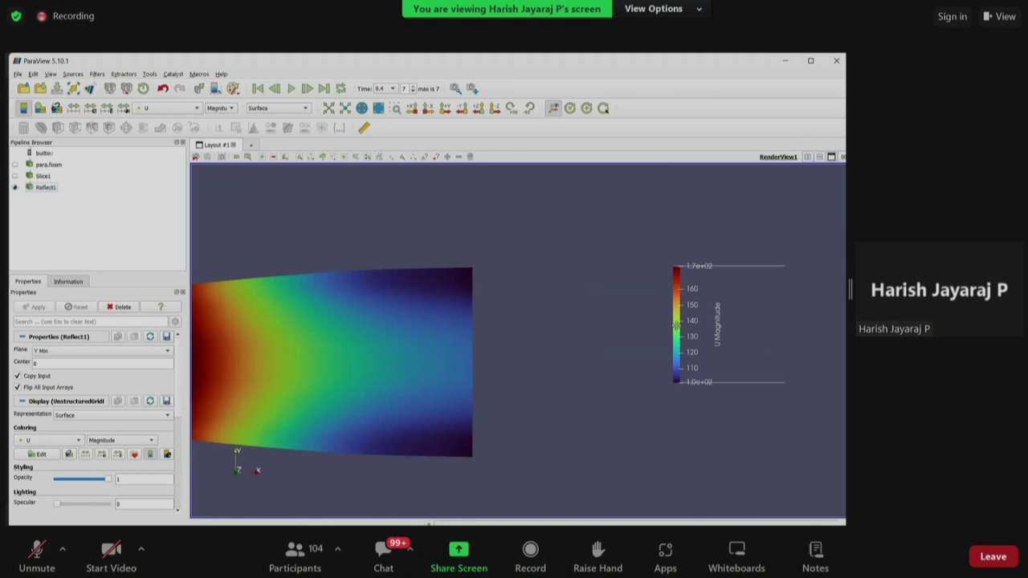
Step: Examine the velocity field along the whole nozzle with the rescaled U color range
scroll(374, 371, "down", 5)
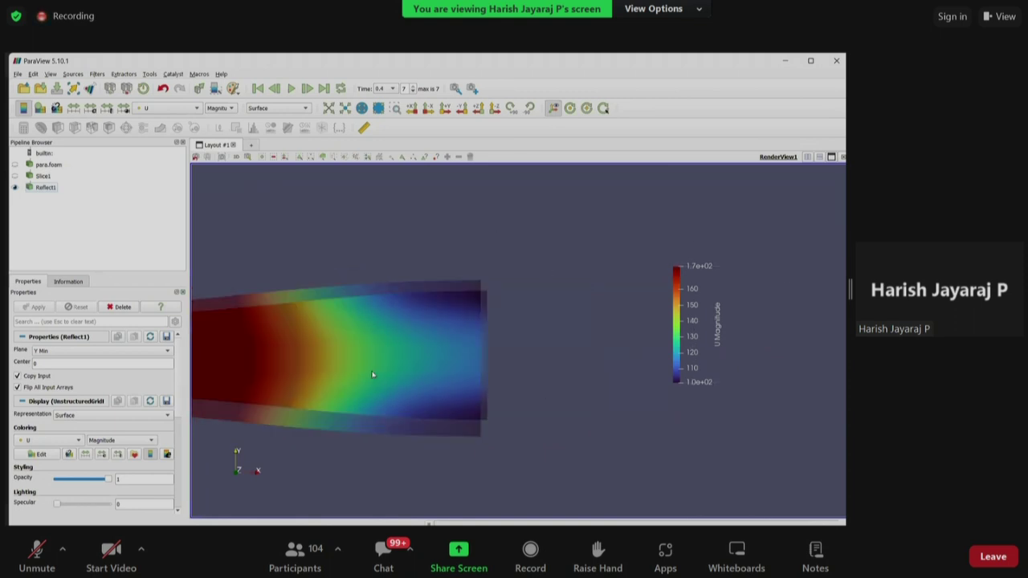
scroll(377, 364, "up", 3)
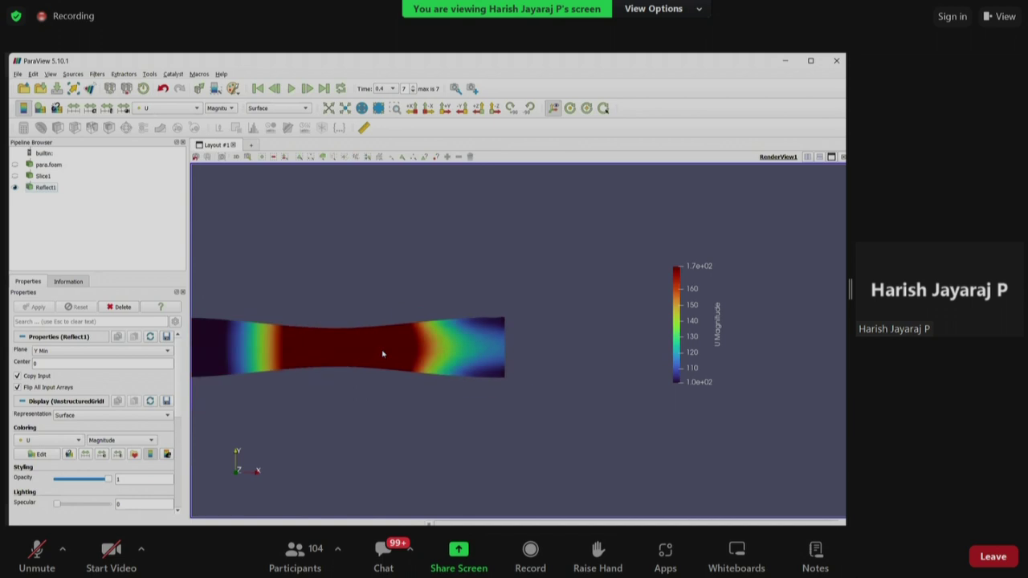
scroll(470, 342, "down", 2)
scroll(443, 313, "up", 3)
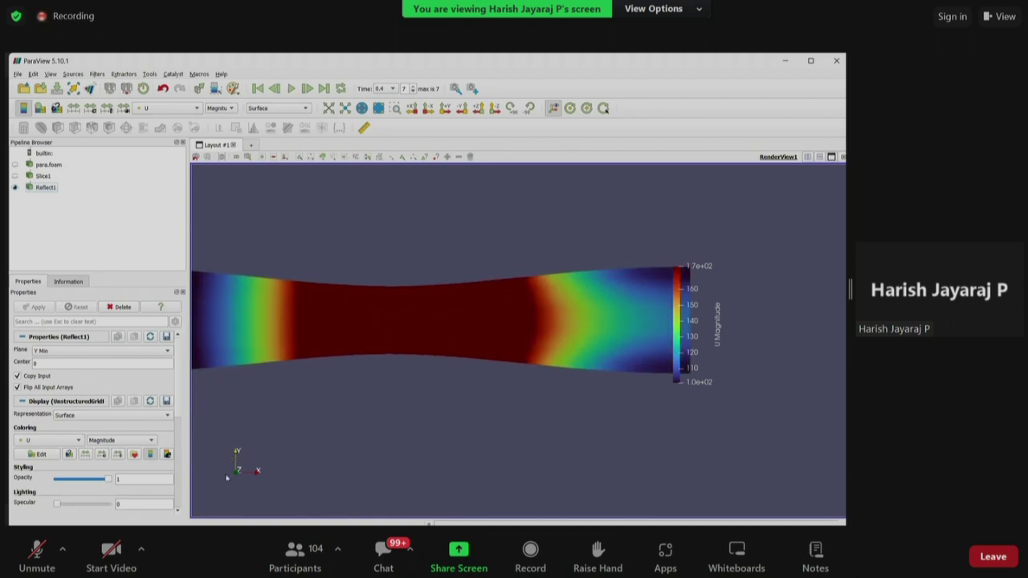
scroll(493, 339, "down", 3)
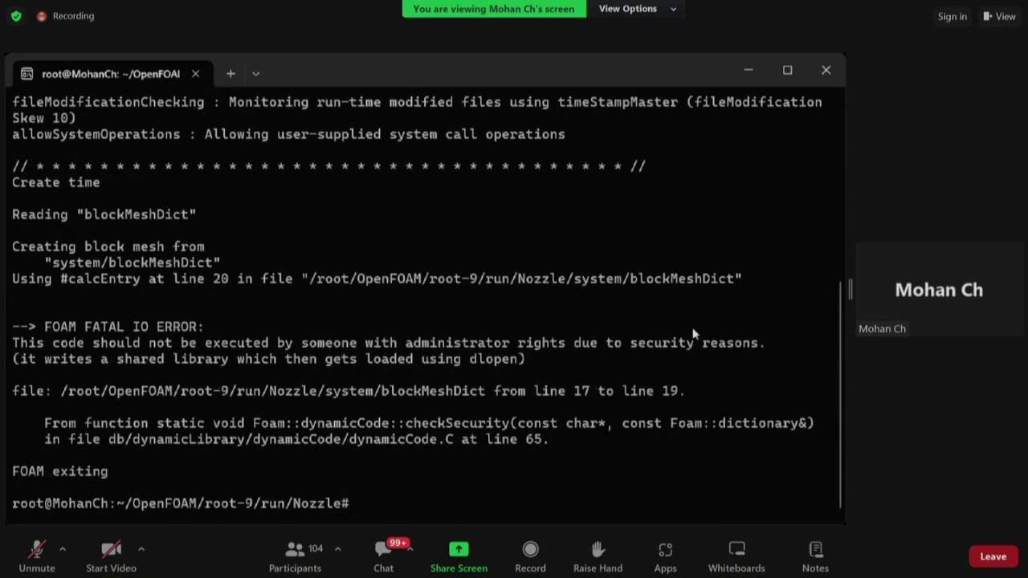
Step: In the participant's root terminal, list the Nozzle case's contents and review the blockMesh output from its beginning
type("ls")
key("Return")
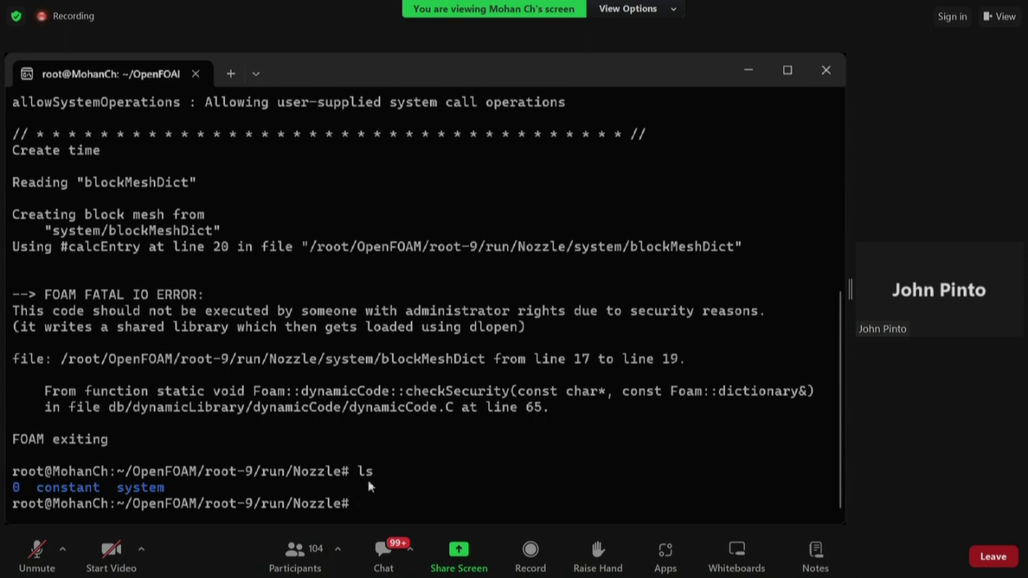
scroll(365, 484, "up", 3)
scroll(362, 480, "up", 4)
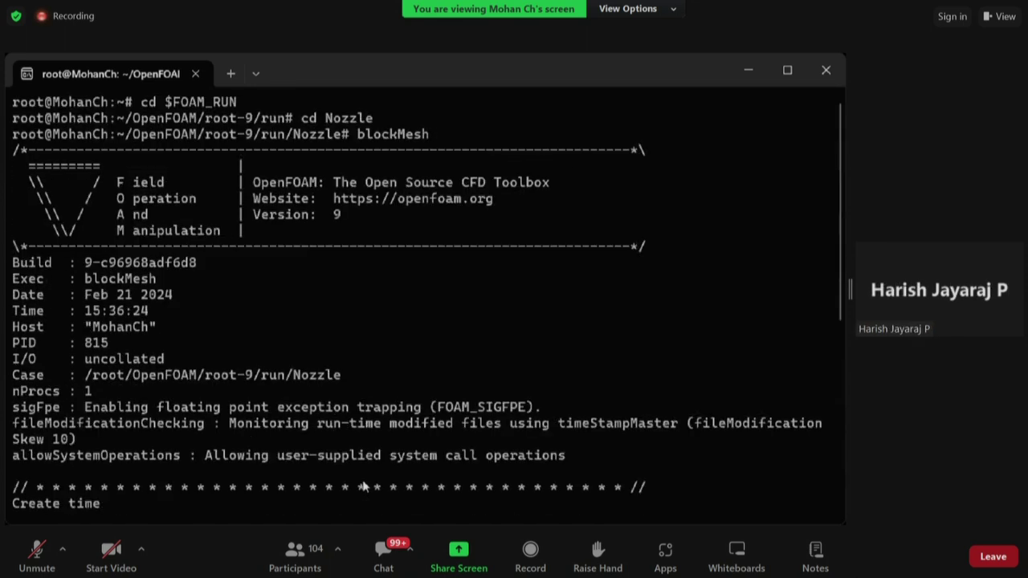
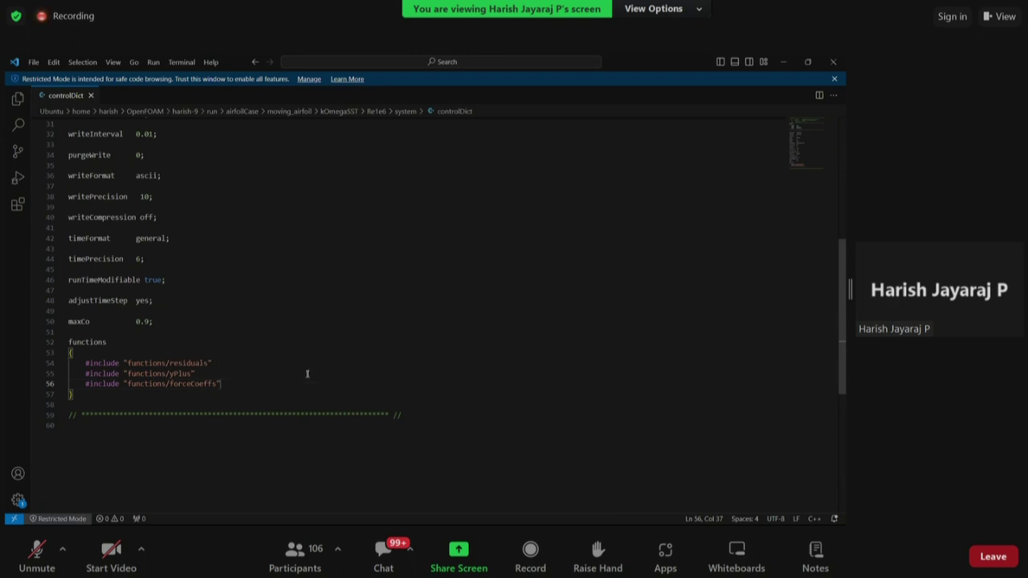
Step: Review the time settings and the functions block in the Re1e6 case's controlDict, checking the system folder in File Explorer
scroll(258, 357, "up", 1)
scroll(259, 357, "up", 5)
scroll(241, 367, "down", 5)
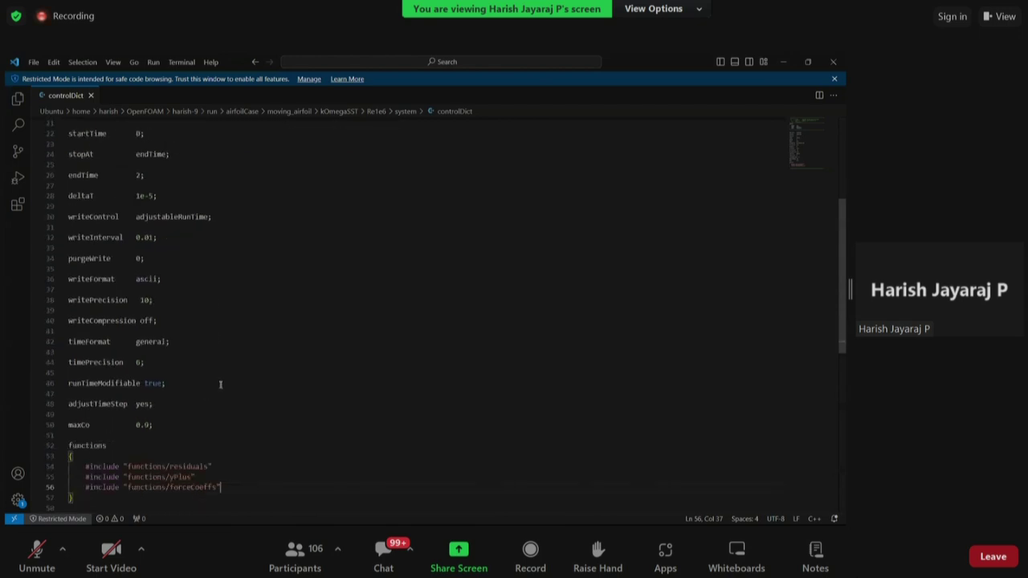
key("alt+Tab")
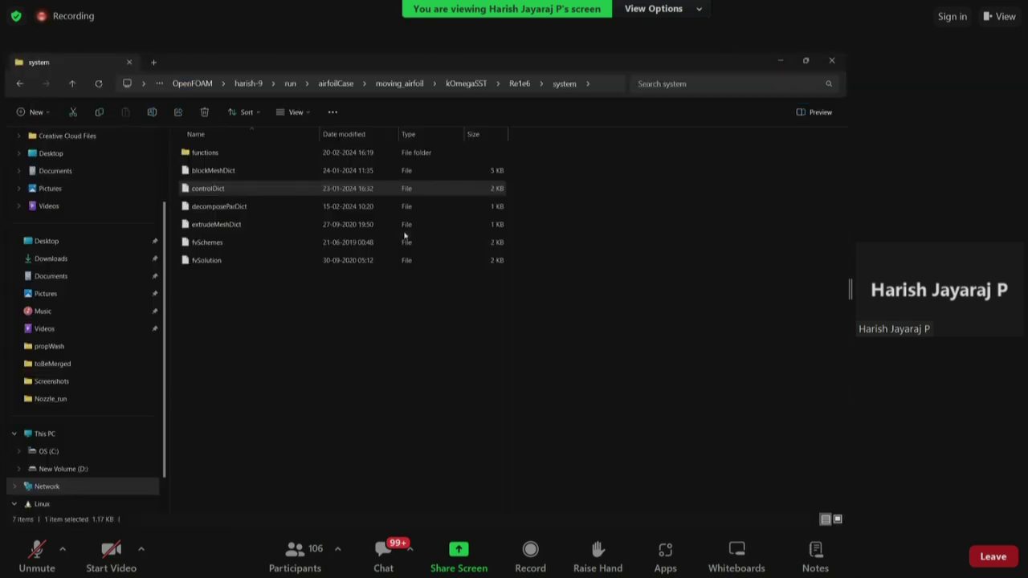
left_click(251, 326)
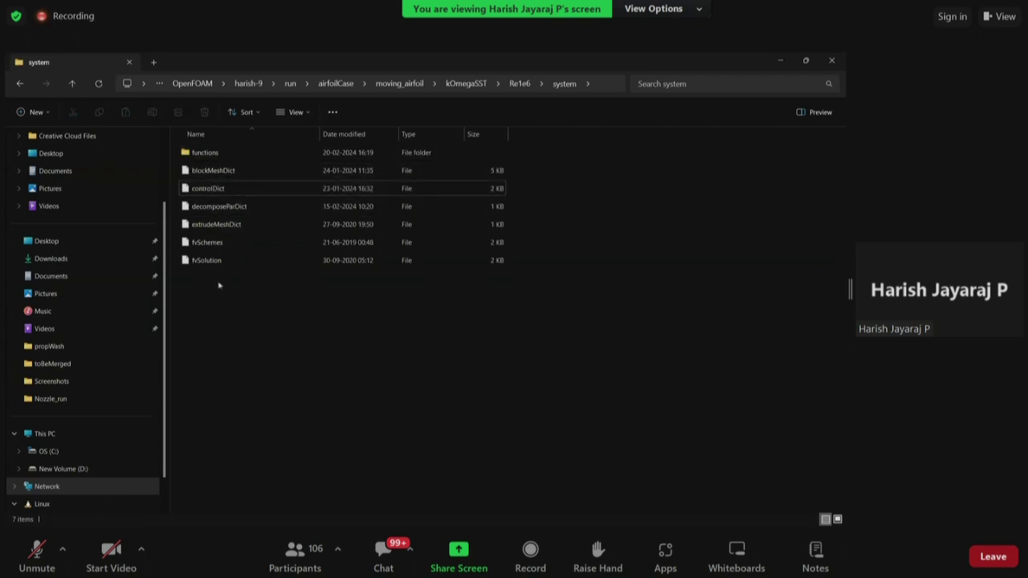
key("alt+Tab")
scroll(133, 434, "down", 1)
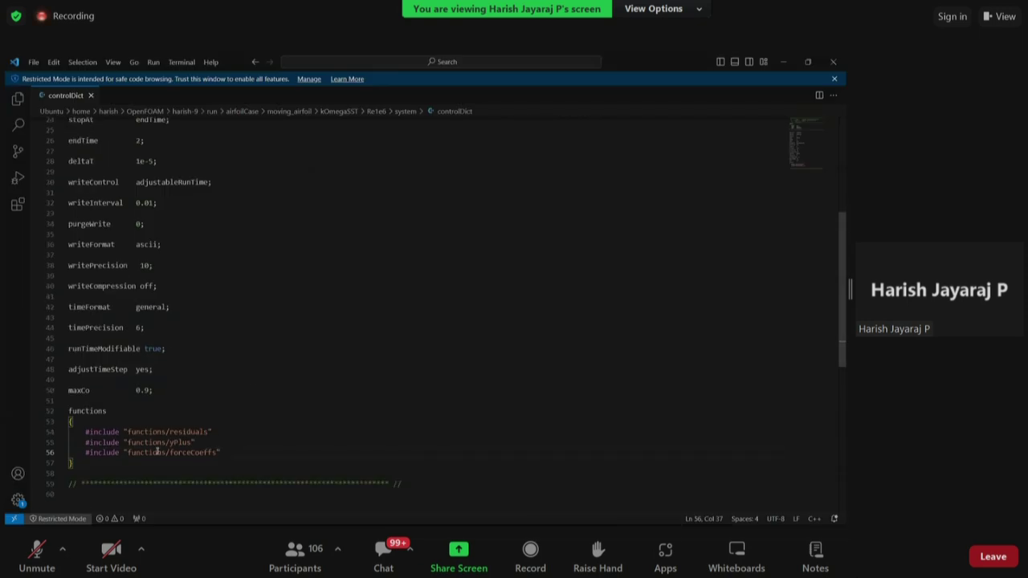
Step: Open the residuals file from the Re1e6 case's system/functions folder in Visual Studio Code and review its function settings
double_click(143, 433)
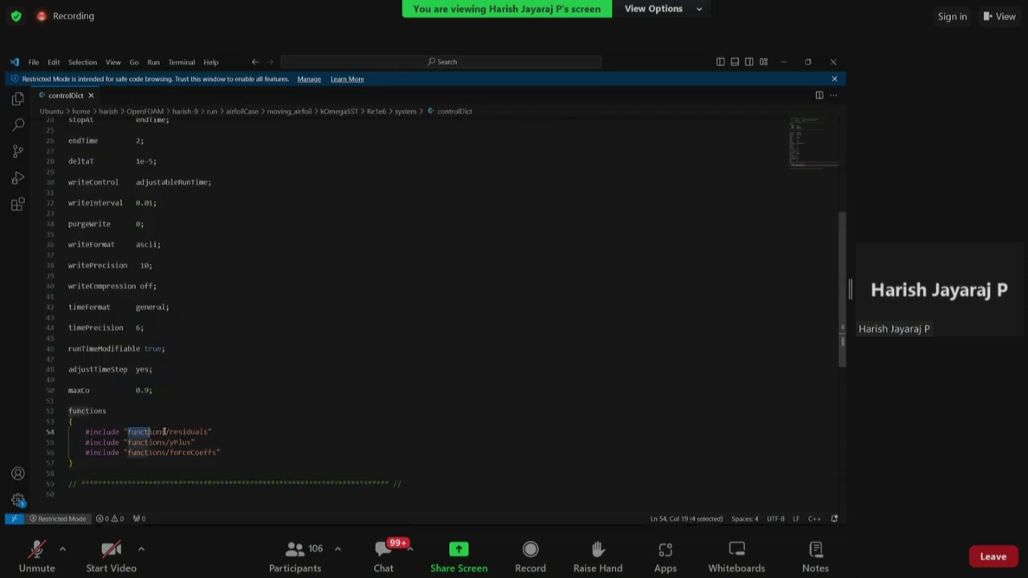
left_click(180, 441)
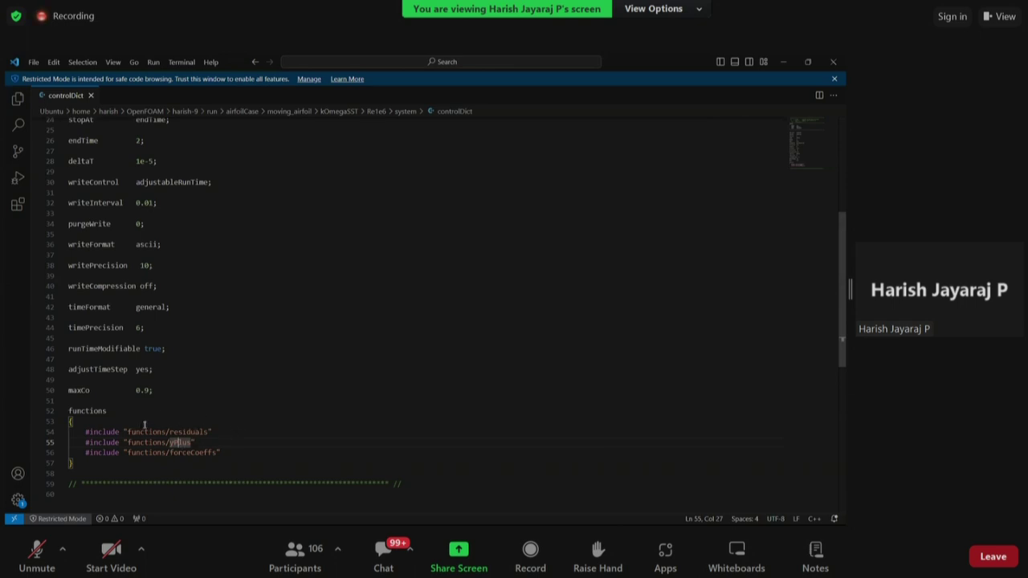
key("alt+Tab")
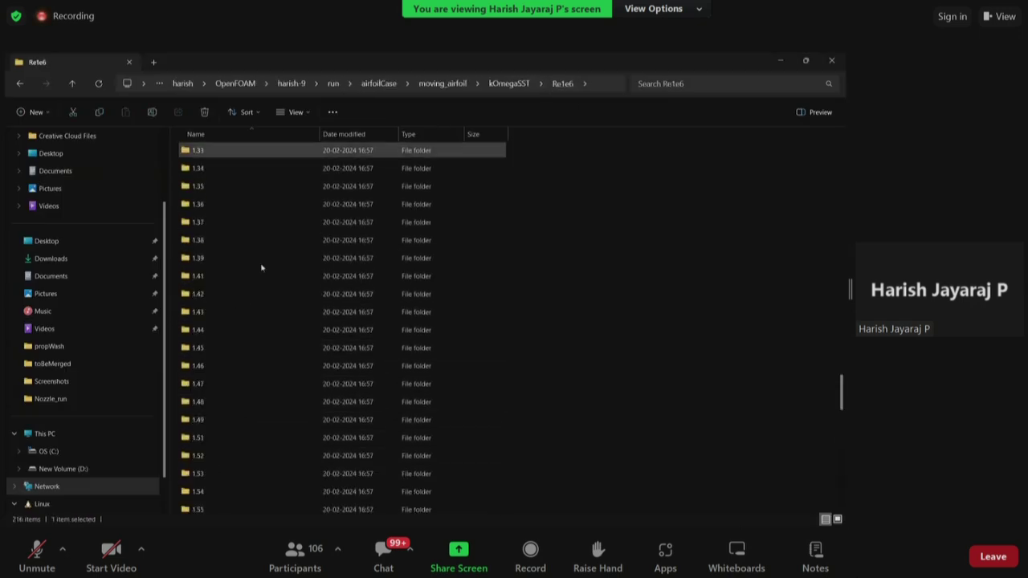
scroll(273, 410, "down", 3)
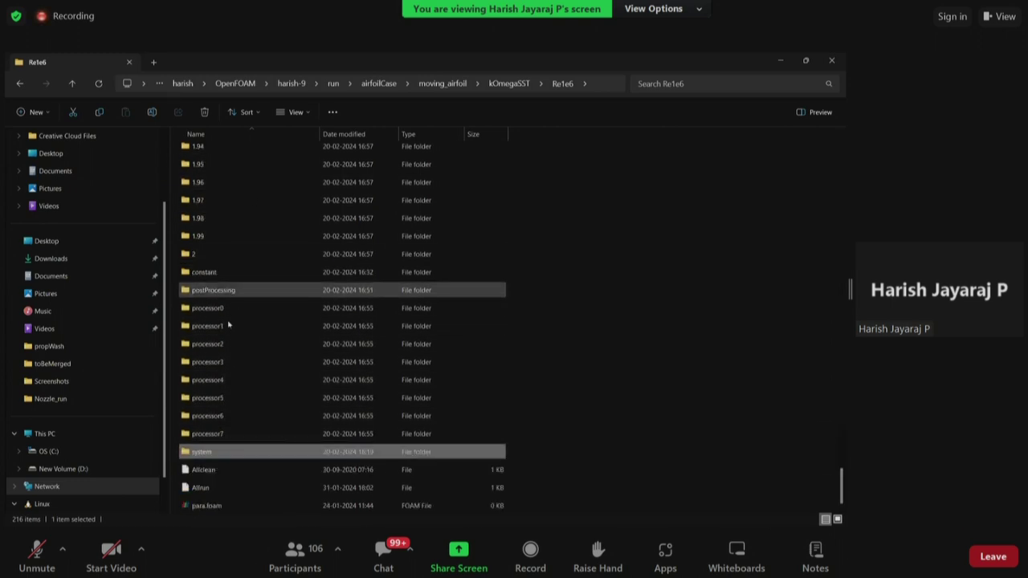
double_click(203, 453)
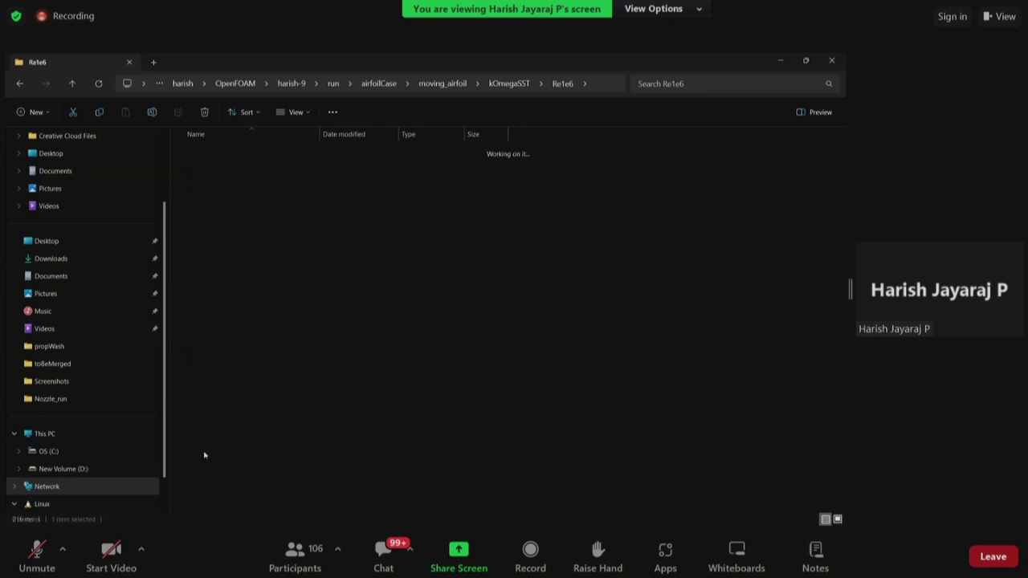
left_click(210, 153)
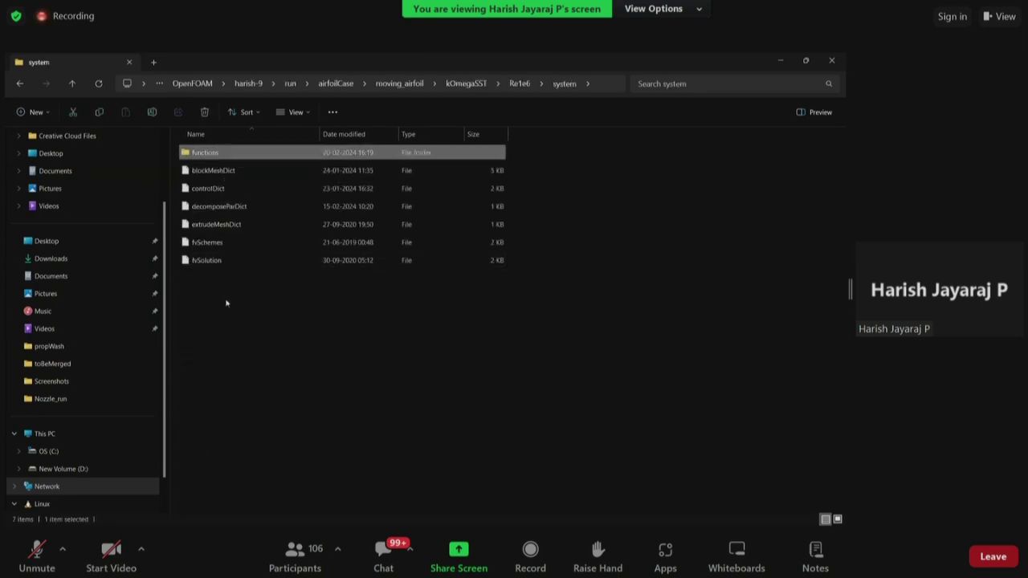
key("Return")
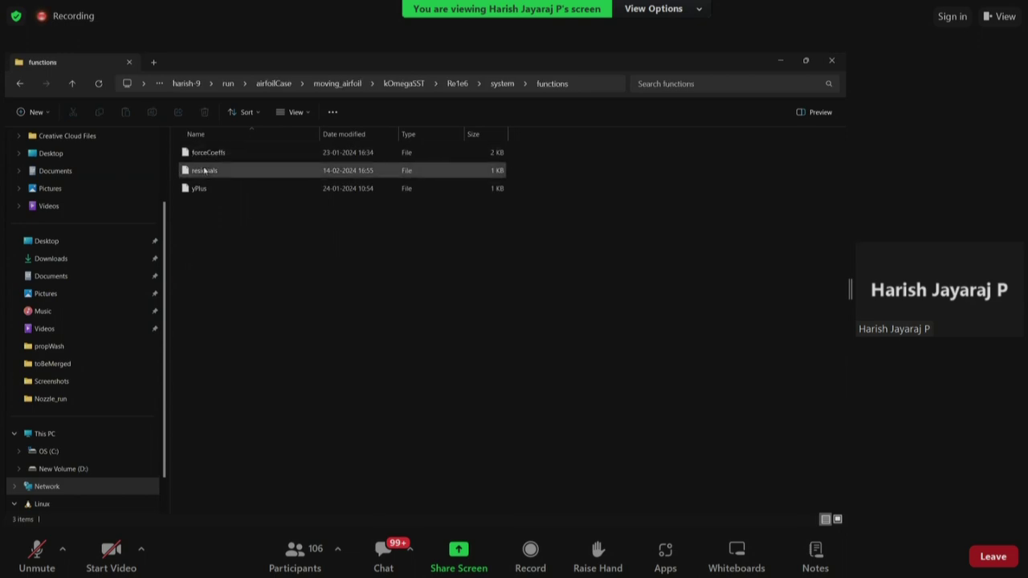
double_click(205, 171)
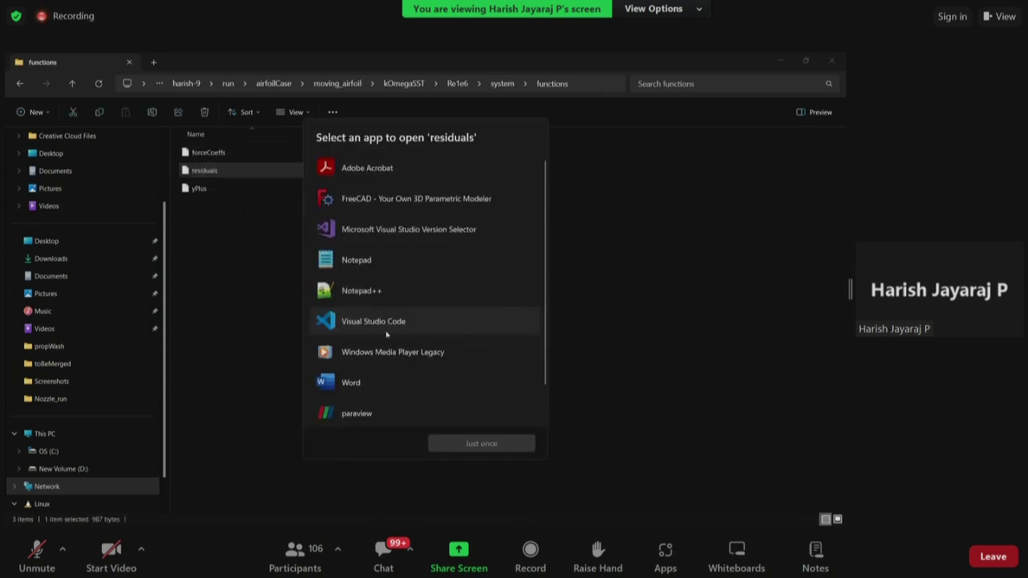
double_click(387, 333)
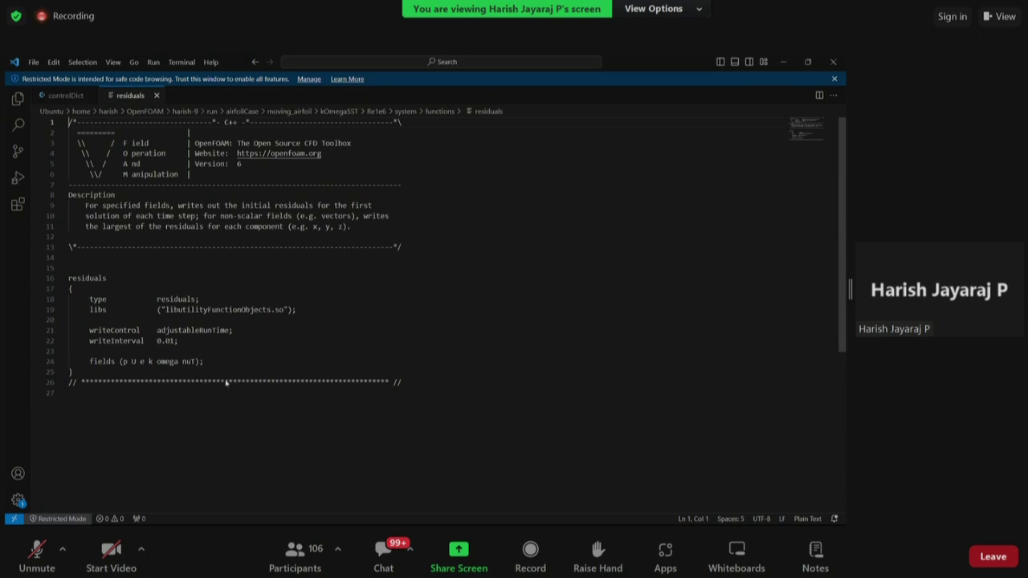
scroll(193, 371, "down", 1)
scroll(193, 371, "down", 2)
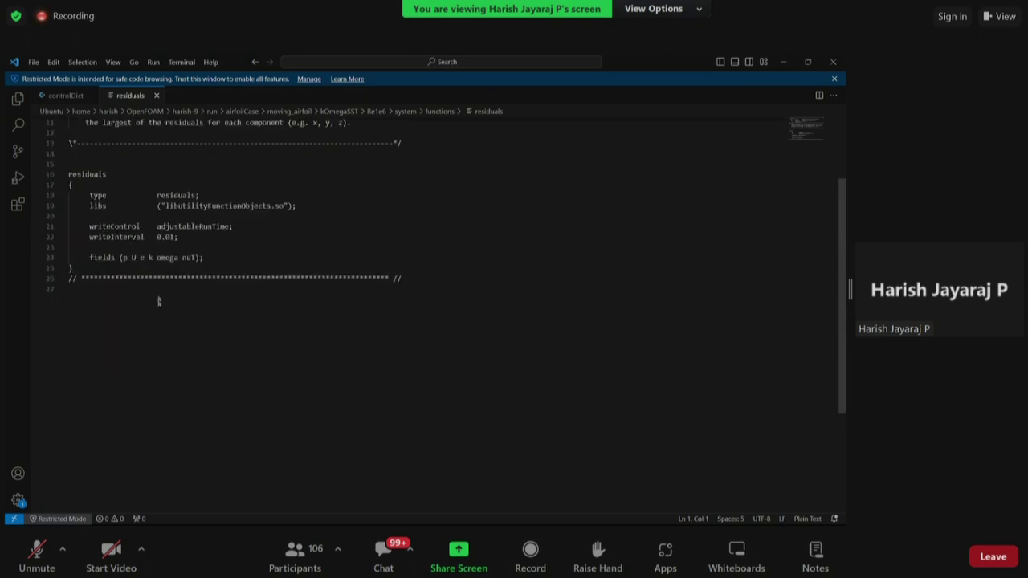
scroll(98, 289, "up", 1)
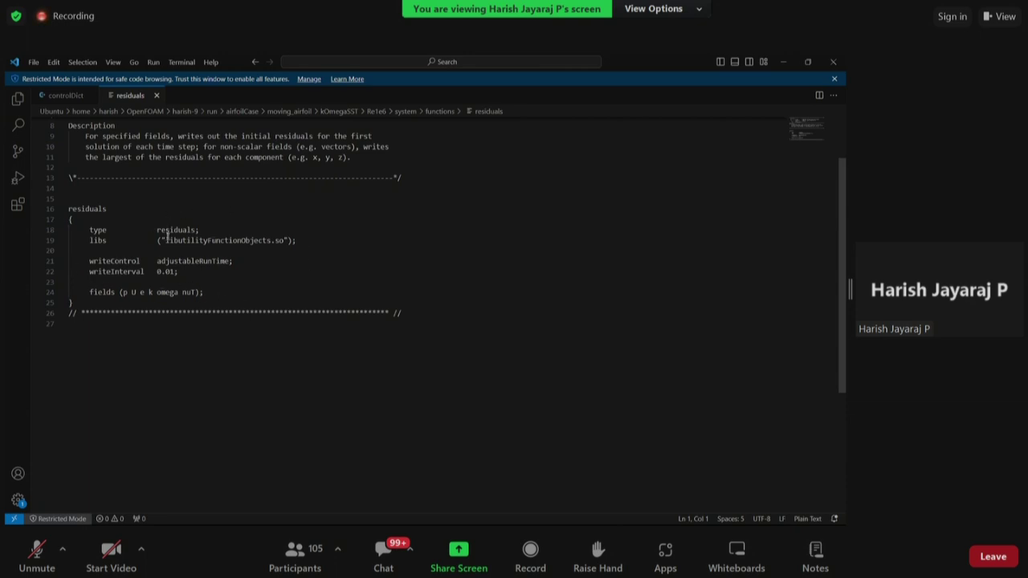
Step: In File Explorer, inspect the Re1e6 case's postProcessing folder, including the 0 folder inside forceCoeffs1, and return to postProcessing
key("alt+Tab")
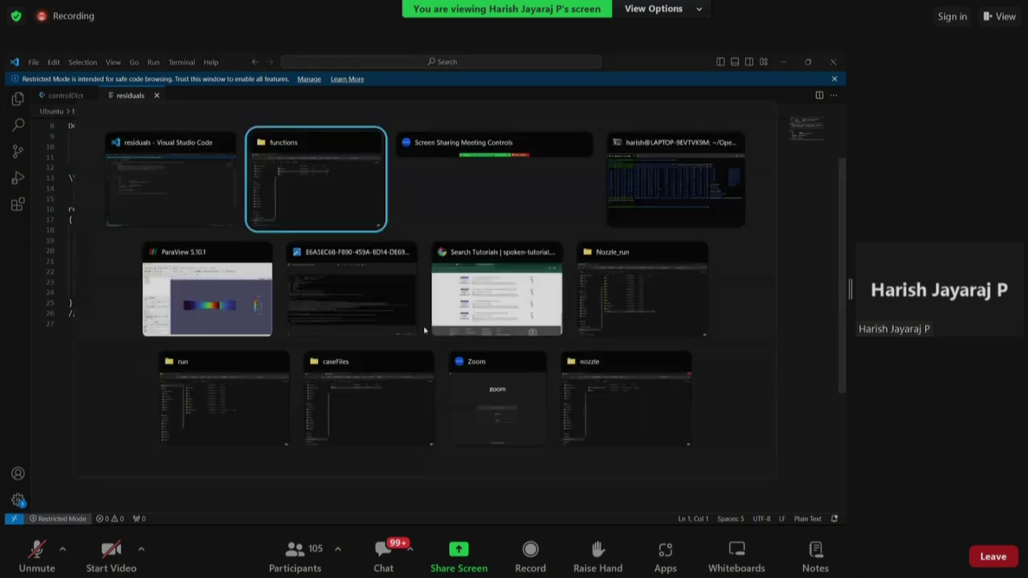
key("alt+Up")
key("alt+Up")
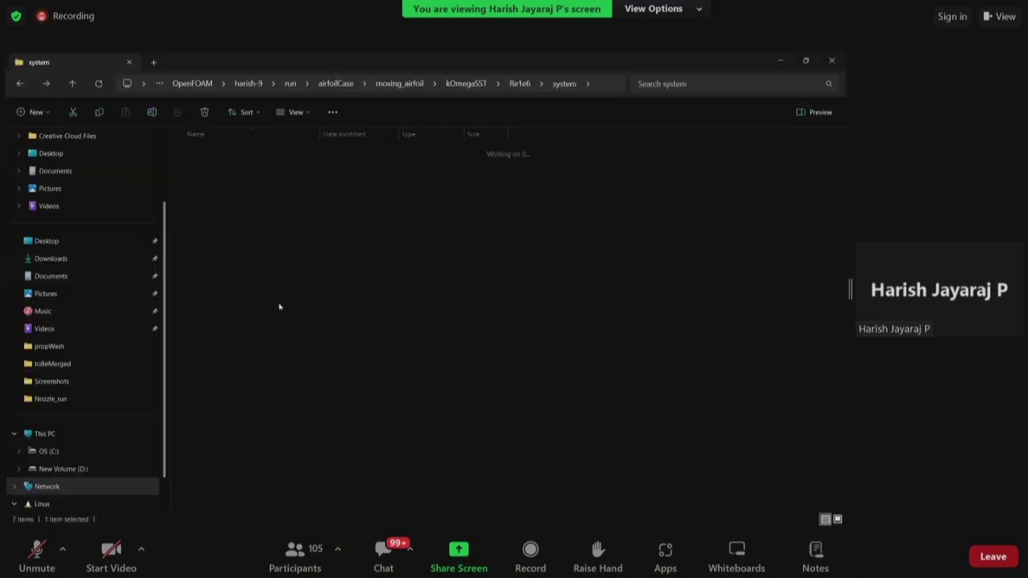
left_click(641, 236)
scroll(640, 236, "down", 1)
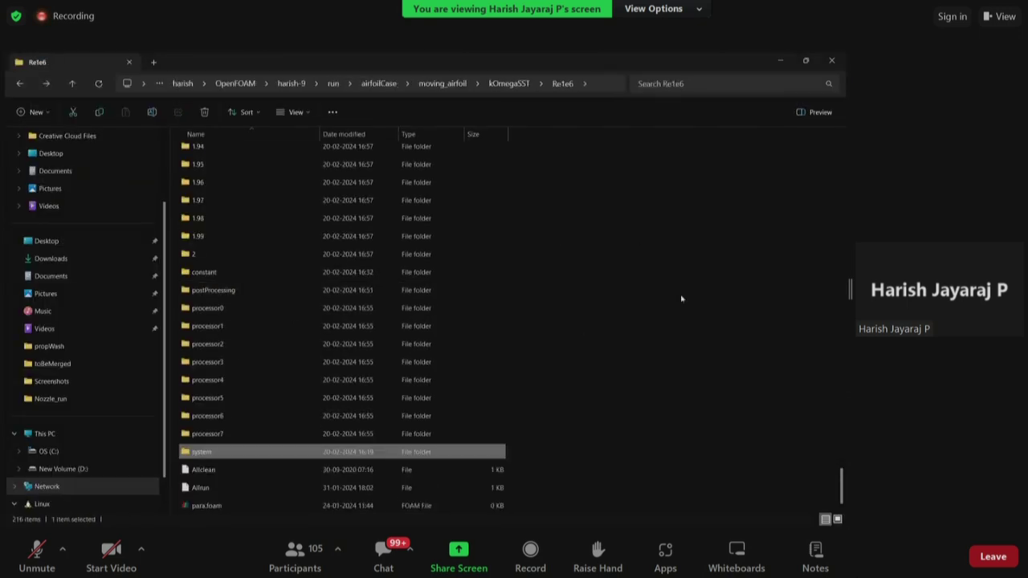
double_click(213, 293)
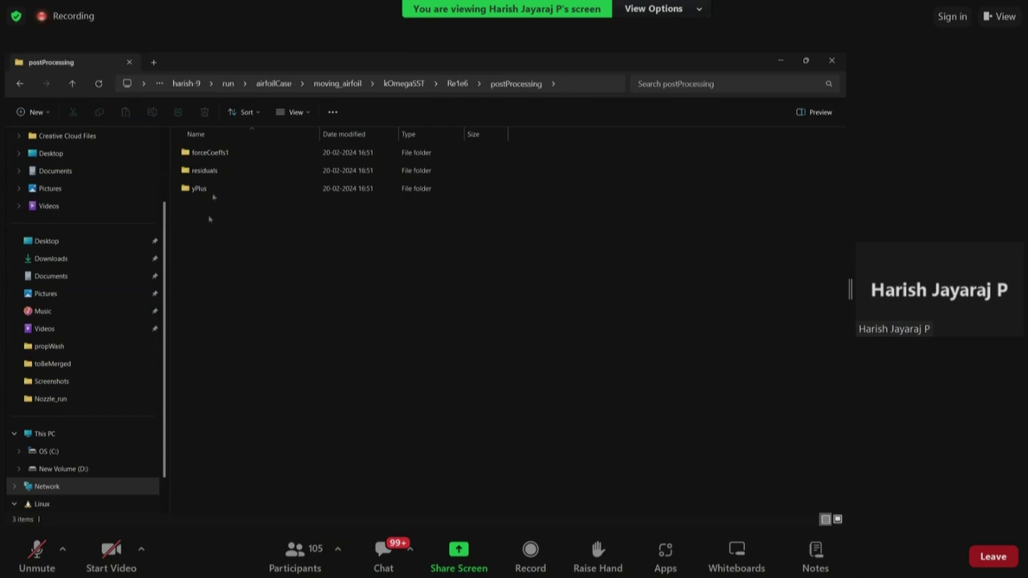
left_click(213, 160)
double_click(213, 160)
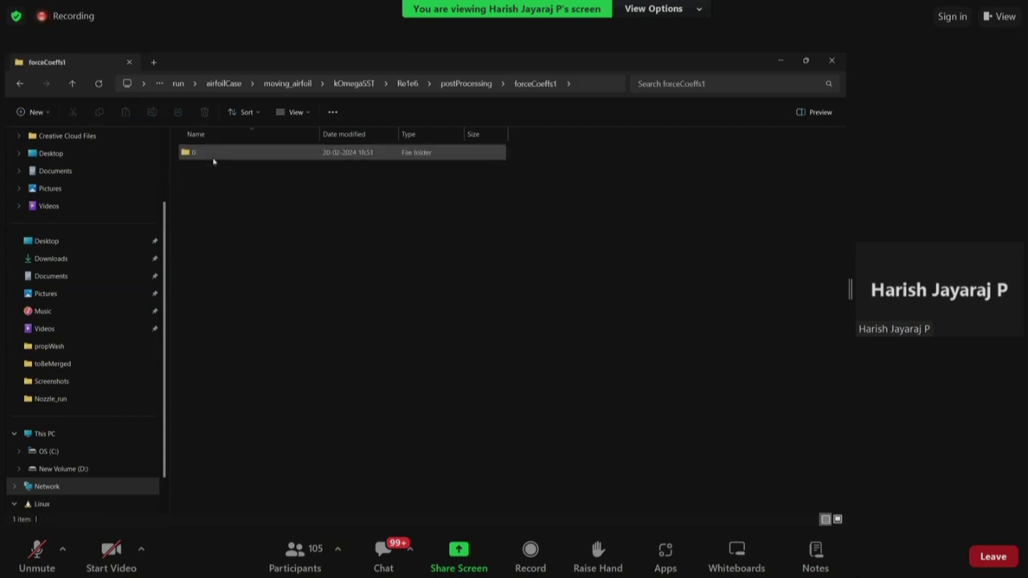
double_click(213, 155)
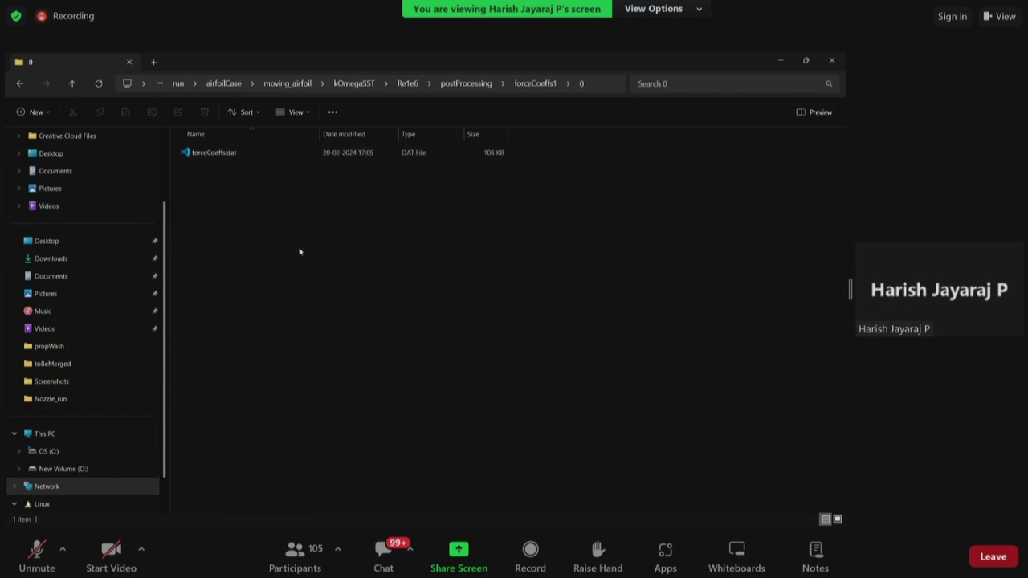
key("BackSpace")
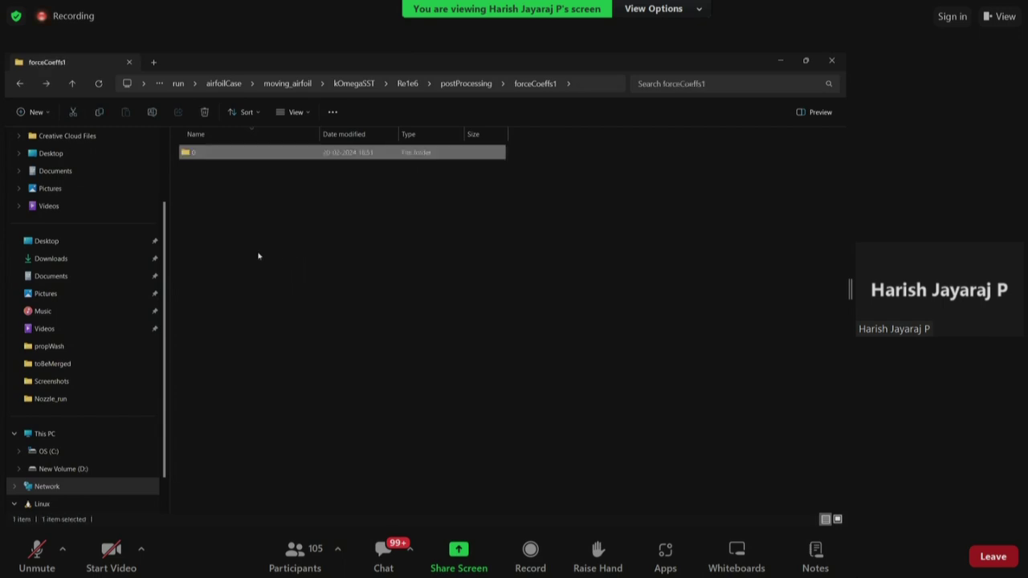
key("BackSpace")
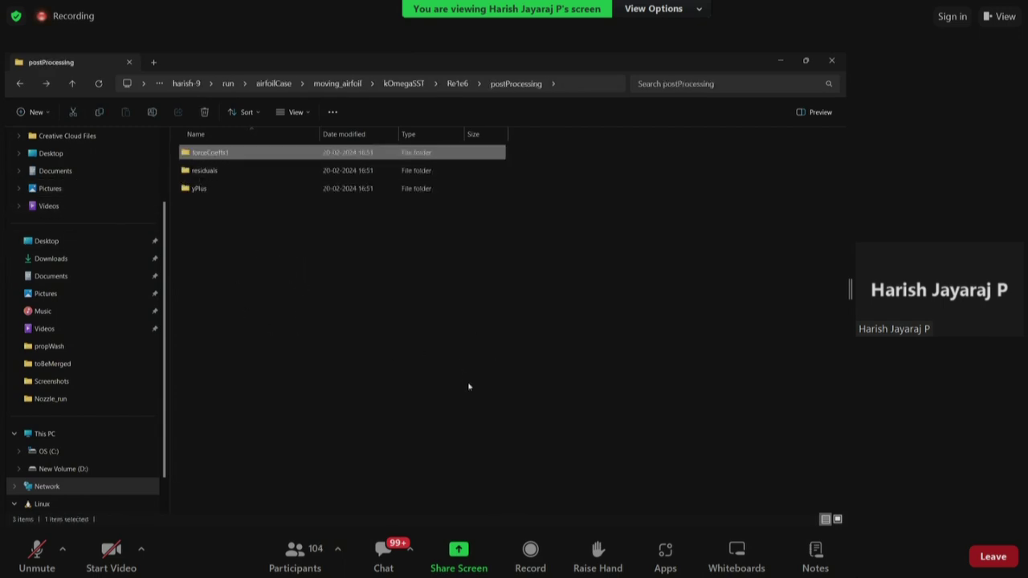
Step: In the Re1e6 case's terminal, recall the previous foamMonitor command and remove its file path argument
key("alt+Tab")
key("alt+Tab")
key("alt+Tab")
key("alt+Tab")
key("alt+Tab")
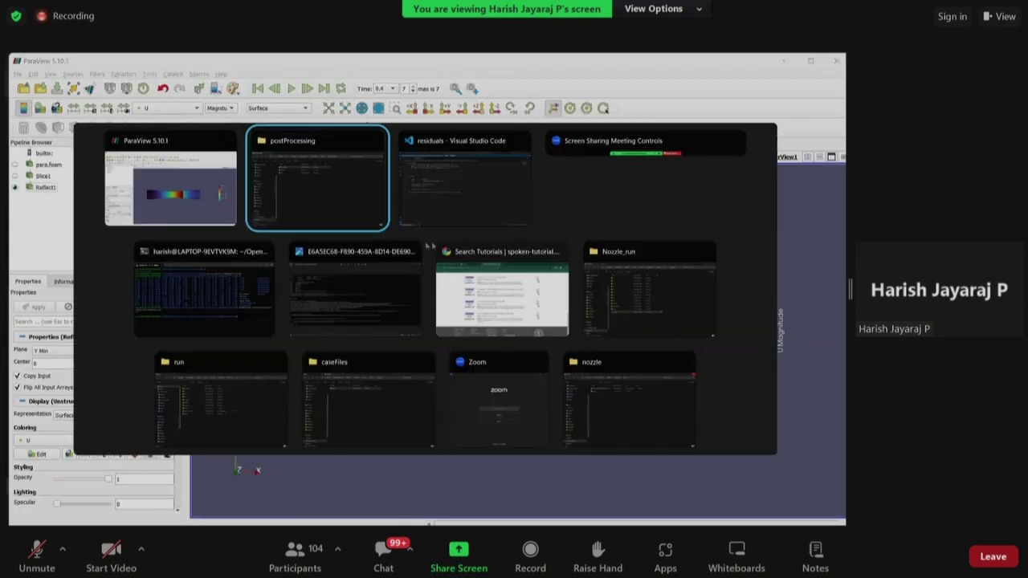
key("alt+Tab")
key("alt+Tab")
key("alt+Tab")
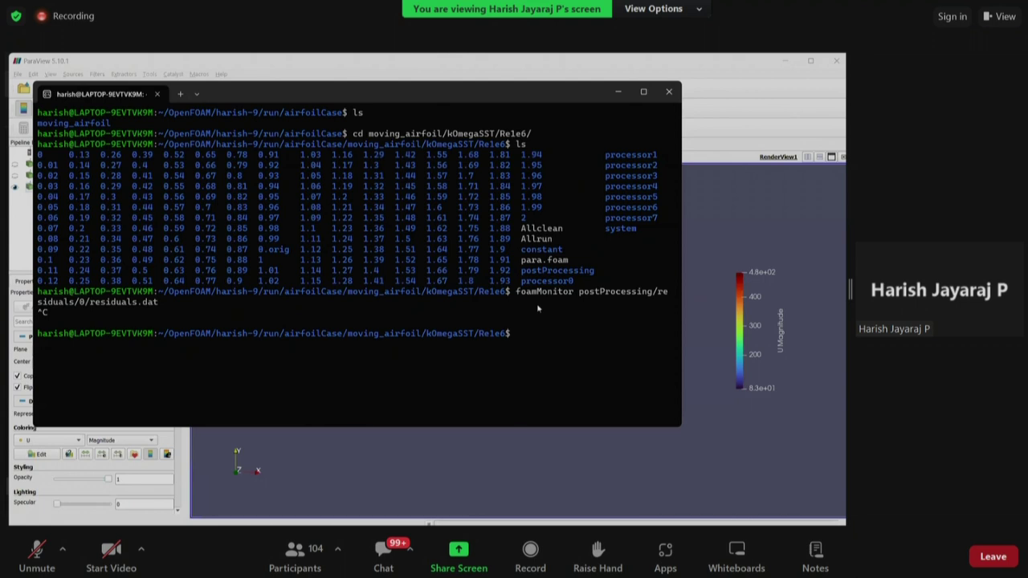
left_click_drag(516, 105, 549, 106)
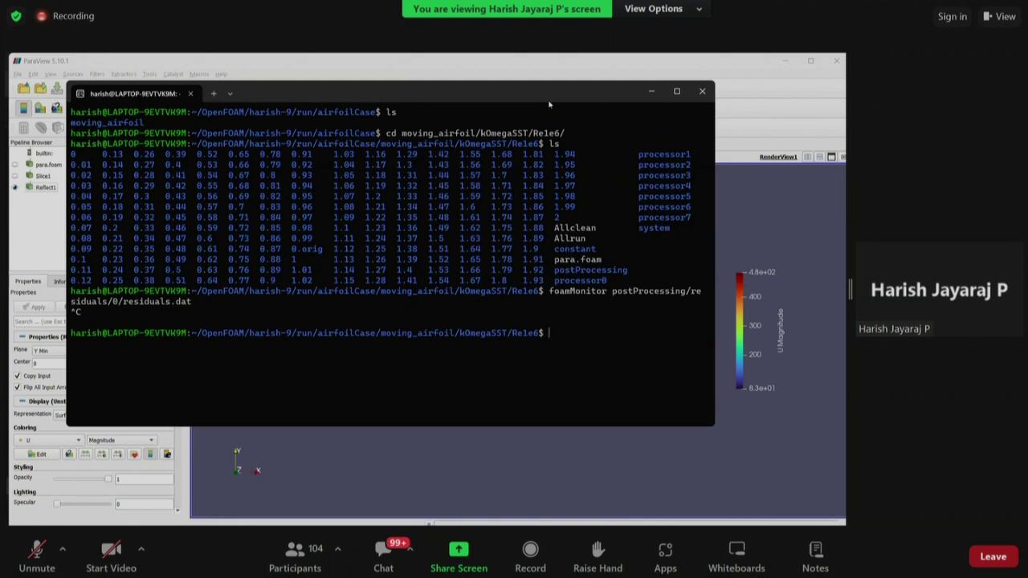
key("Up")
key("Left")
key("Left")
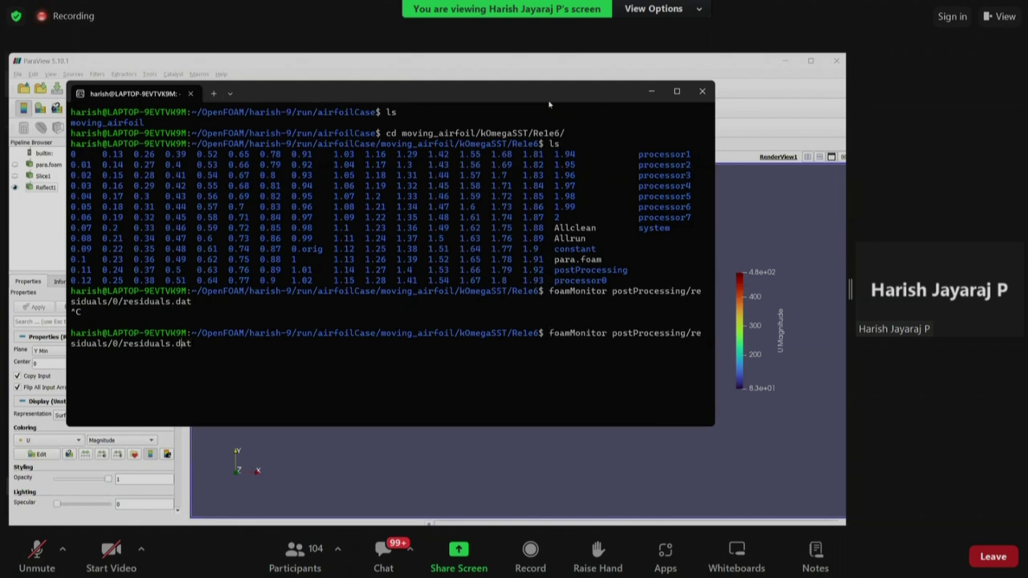
key("BackSpace")
key("BackSpace")
key("BackSpace")
key("BackSpace")
key("BackSpace")
key("BackSpace")
key("BackSpace")
key("BackSpace")
key("BackSpace")
key("BackSpace")
key("BackSpace")
key("BackSpace")
key("BackSpace")
key("BackSpace")
key("BackSpace")
key("BackSpace")
key("BackSpace")
key("BackSpace")
key("BackSpace")
key("BackSpace")
key("BackSpace")
key("BackSpace")
key("BackSpace")
key("BackSpace")
key("BackSpace")
key("BackSpace")
key("BackSpace")
key("BackSpace")
key("BackSpace")
key("BackSpace")
key("BackSpace")
key("BackSpace")
key("BackSpace")
key("BackSpace")
key("BackSpace")
key("BackSpace")
key("BackSpace")
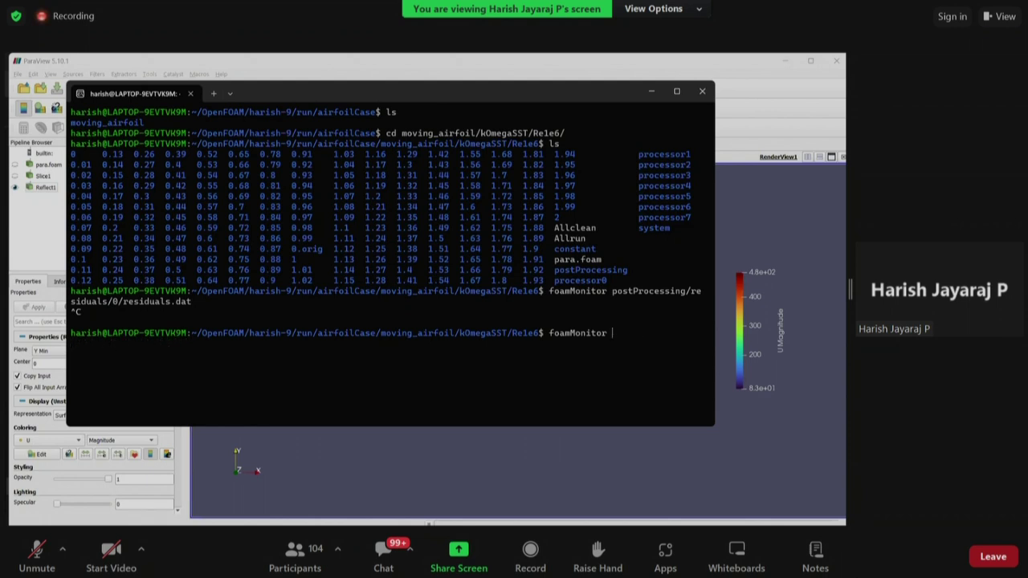
type("-l pos")
key("Tab")
key("alt+Tab")
key("alt+Tab")
key("BackSpace")
key("BackSpace")
key("BackSpace")
key("BackSpace")
key("BackSpace")
key("BackSpace")
key("BackSpace")
key("BackSpace")
key("BackSpace")
key("BackSpace")
key("BackSpace")
key("BackSpace")
key("BackSpace")
key("BackSpace")
key("BackSpace")
key("BackSpace")
Step: Run foamMonitor on postProcessing/residuals/0/residuals.dat to plot the residuals, and stop the monitor
type("pos")
key("Tab")
type("re")
key("Tab")
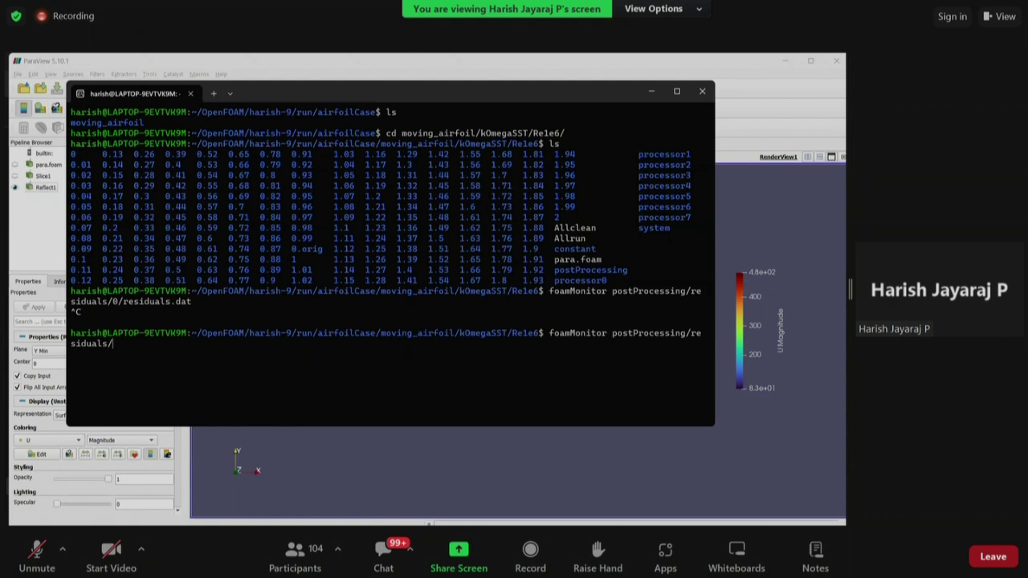
type("0")
key("Tab")
type("re")
key("Tab")
key("Return")
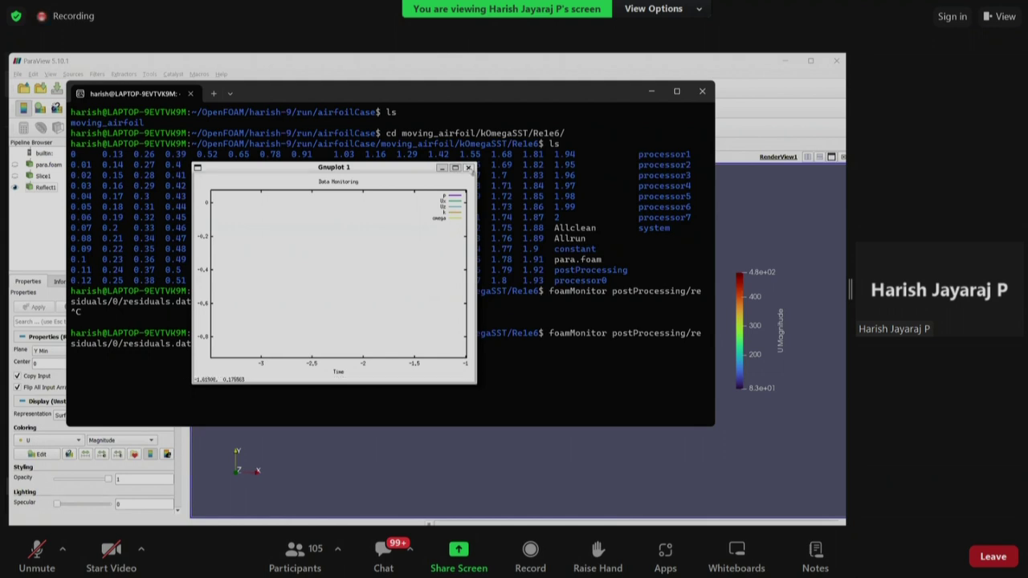
key("ctrl+c")
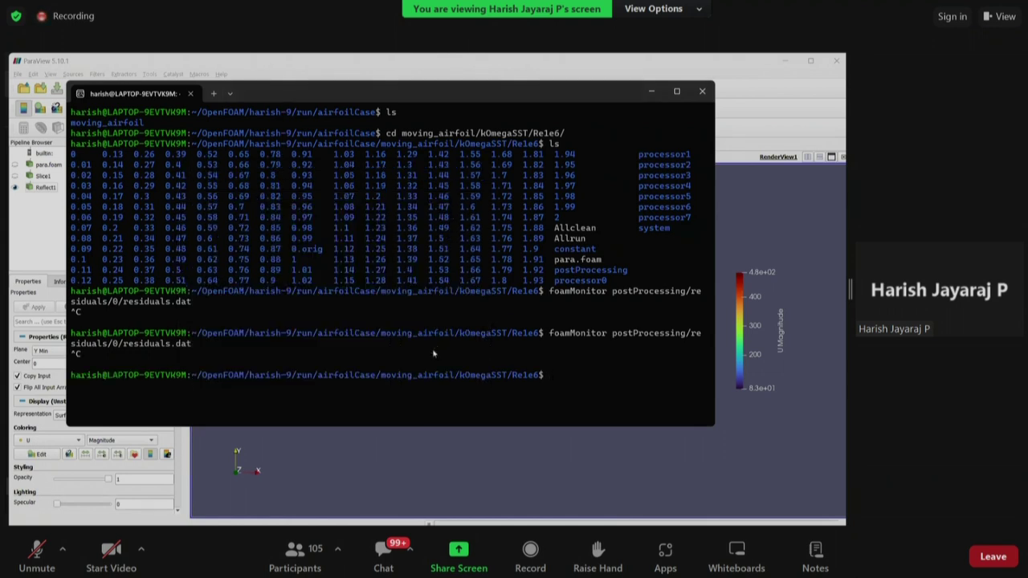
Step: Open residuals.dat from the Re1e6 case's postProcessing/residuals/0 folder
key("alt+Tab")
key("alt+Tab")
key("alt+Tab")
key("alt+Tab")
key("alt+Tab")
key("alt+Tab")
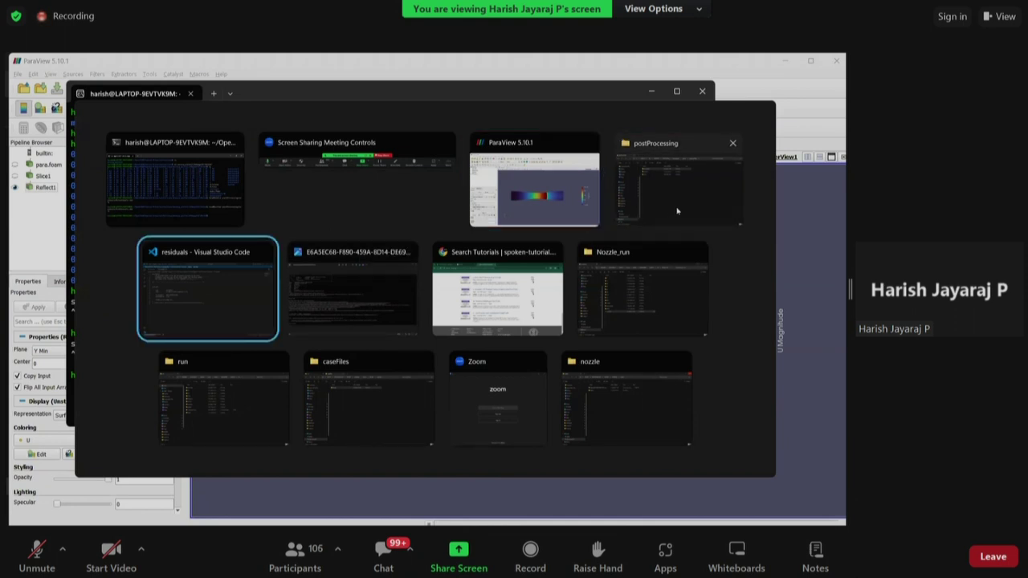
double_click(205, 171)
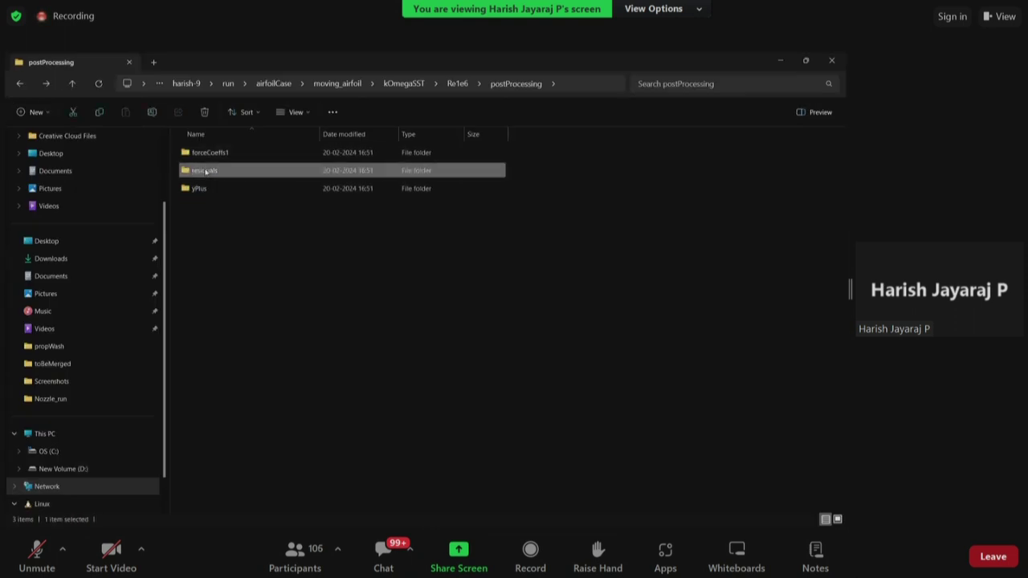
double_click(208, 157)
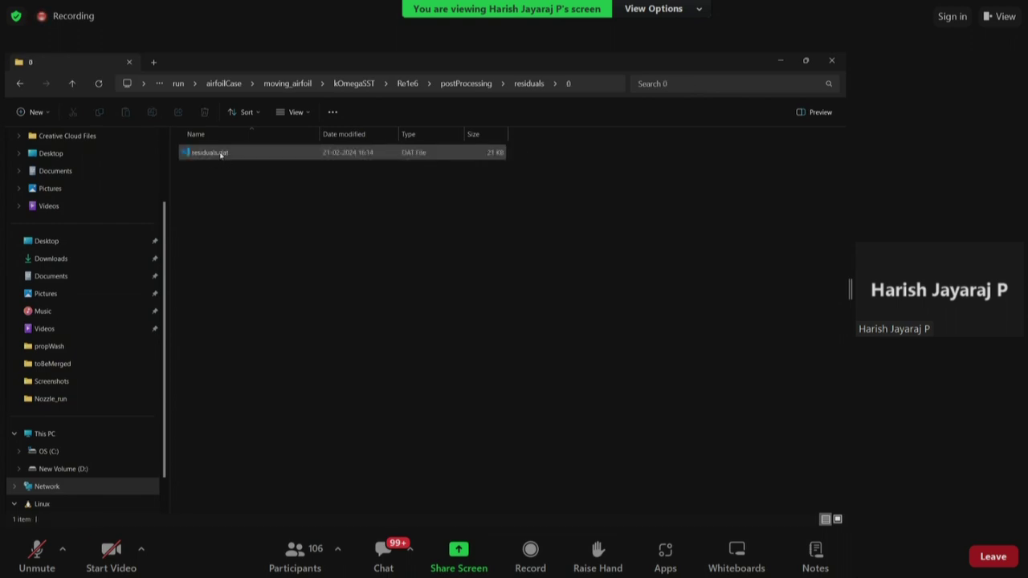
double_click(220, 155)
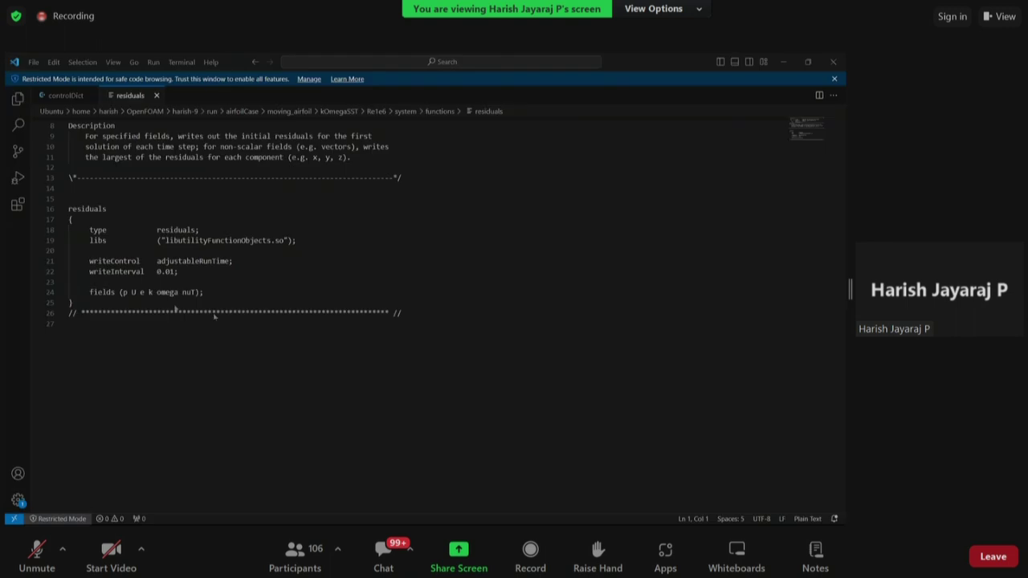